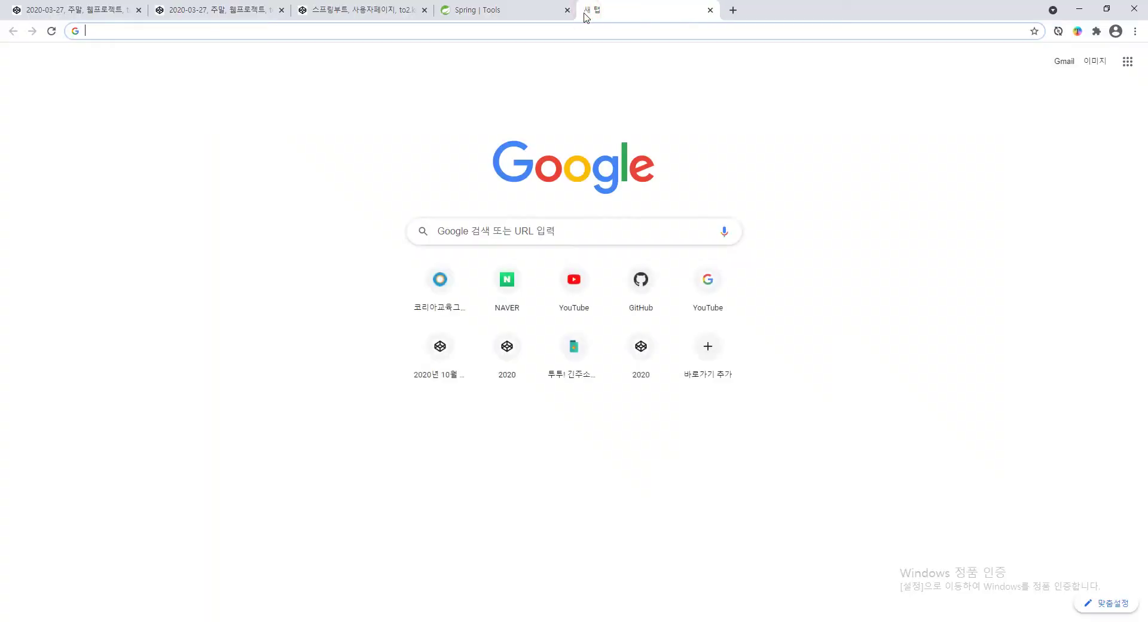
text(to2.kr)
key(Return)
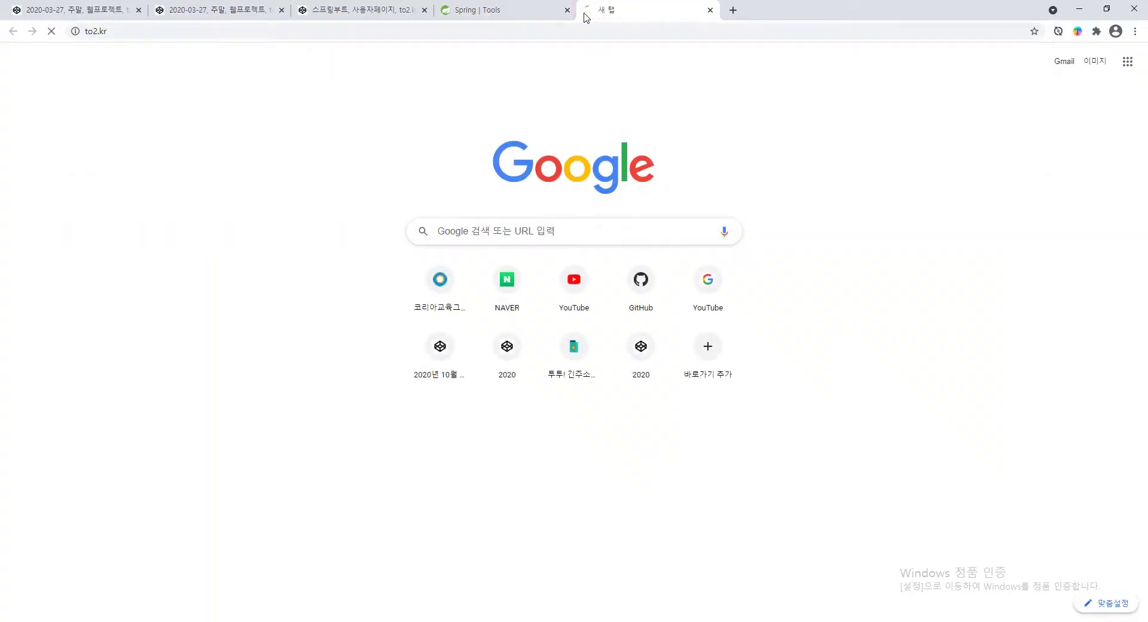
text(https://youtu.be/lTpBuWyZyHY)
Step: Complete the robot check by selecting every image with stairs, and generate the short link
click(442, 209)
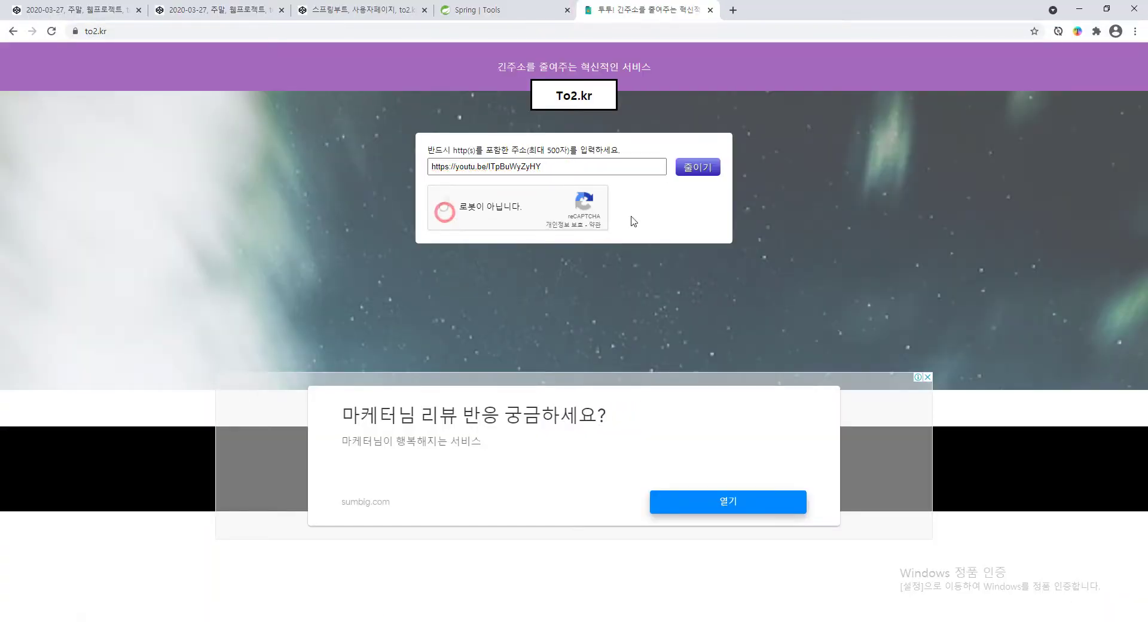
click(501, 166)
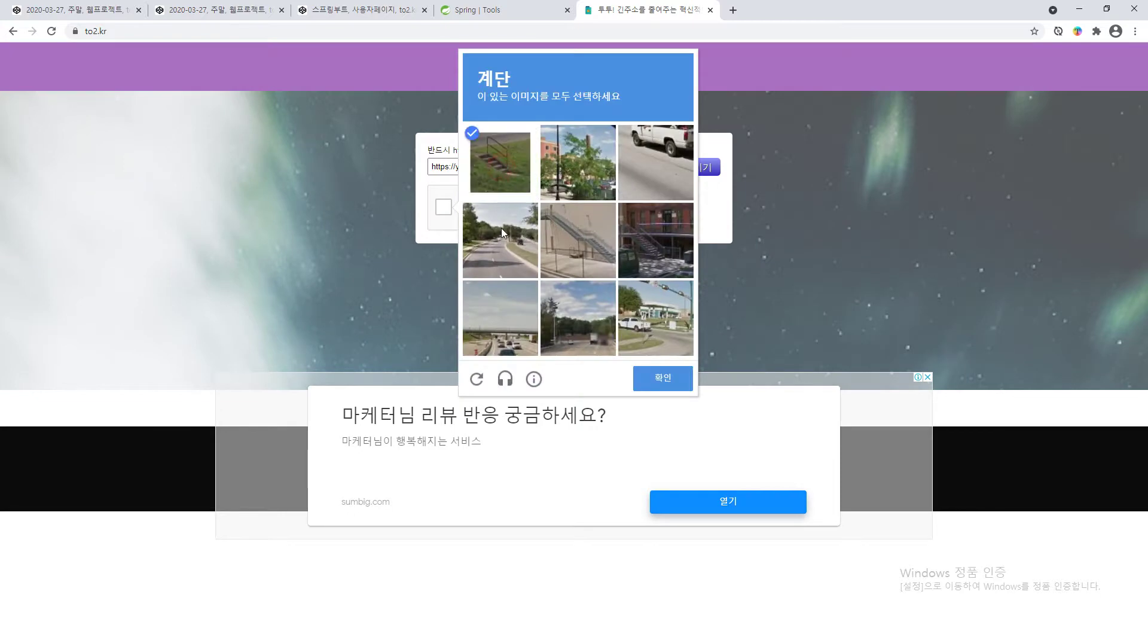
click(584, 250)
click(653, 248)
click(663, 378)
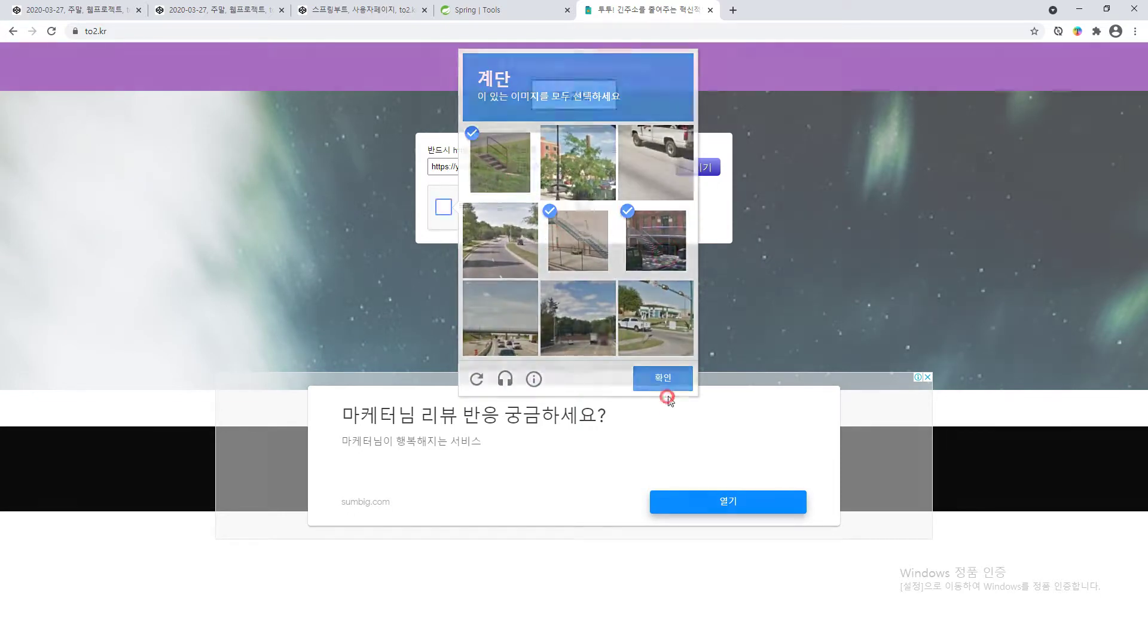
click(703, 163)
key(Return)
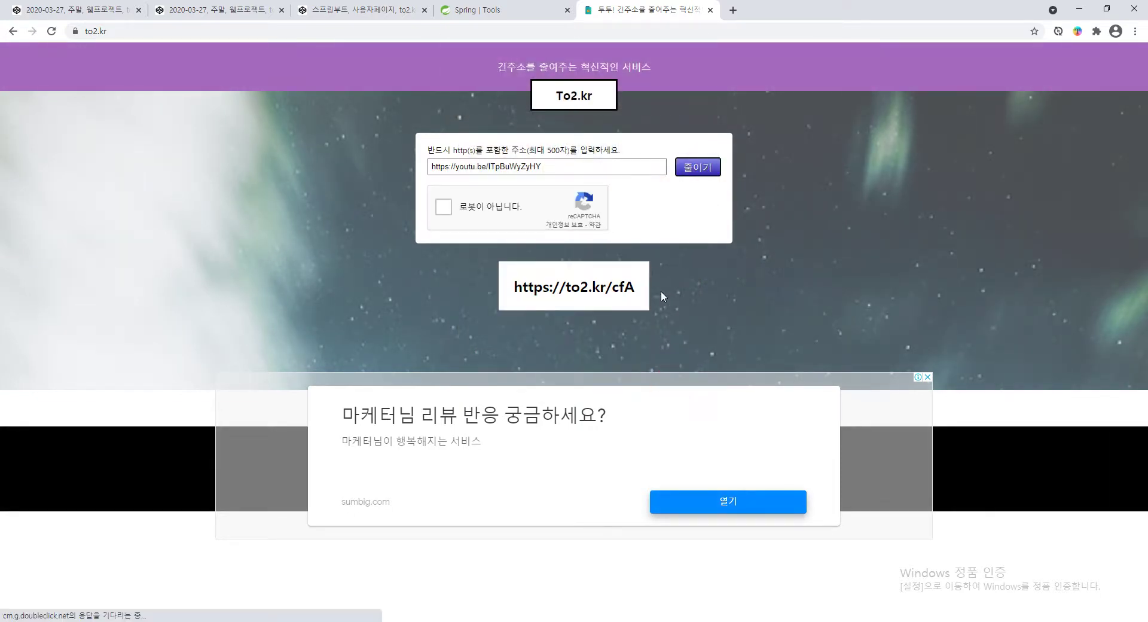
Step: Copy the short link and add the indented item "- [자세한 동영상](to2.kr/cfA)" below the SQLYOG COMMUNITY EDITION line in the CodePen page
drag(644, 289, 566, 295)
key(ctrl+shift+Tab)
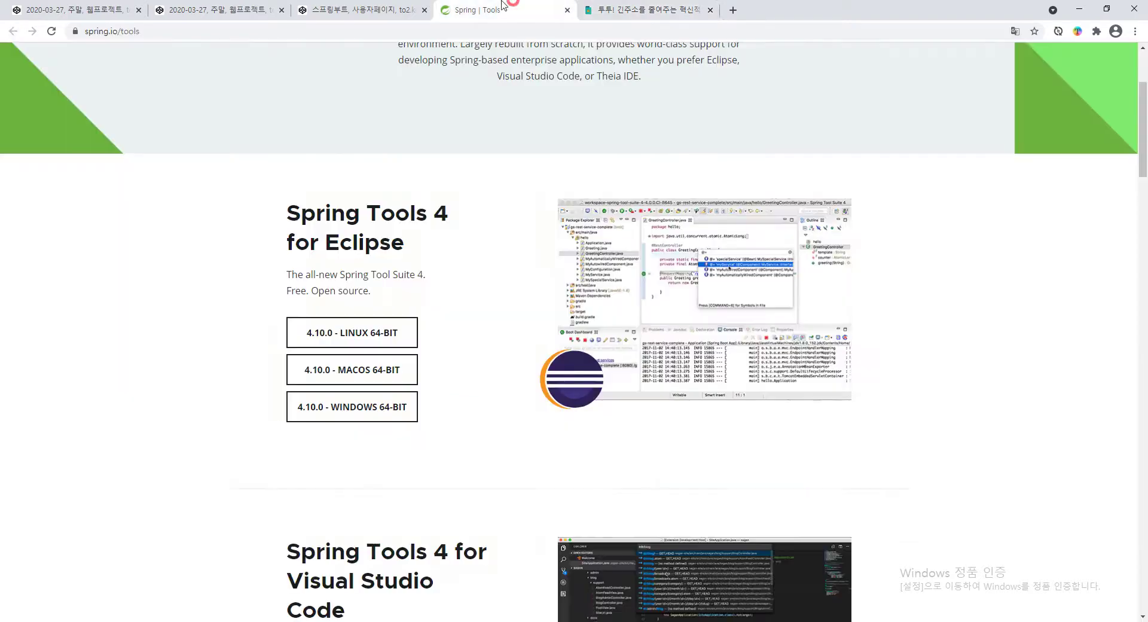
key(ctrl+shift+Tab)
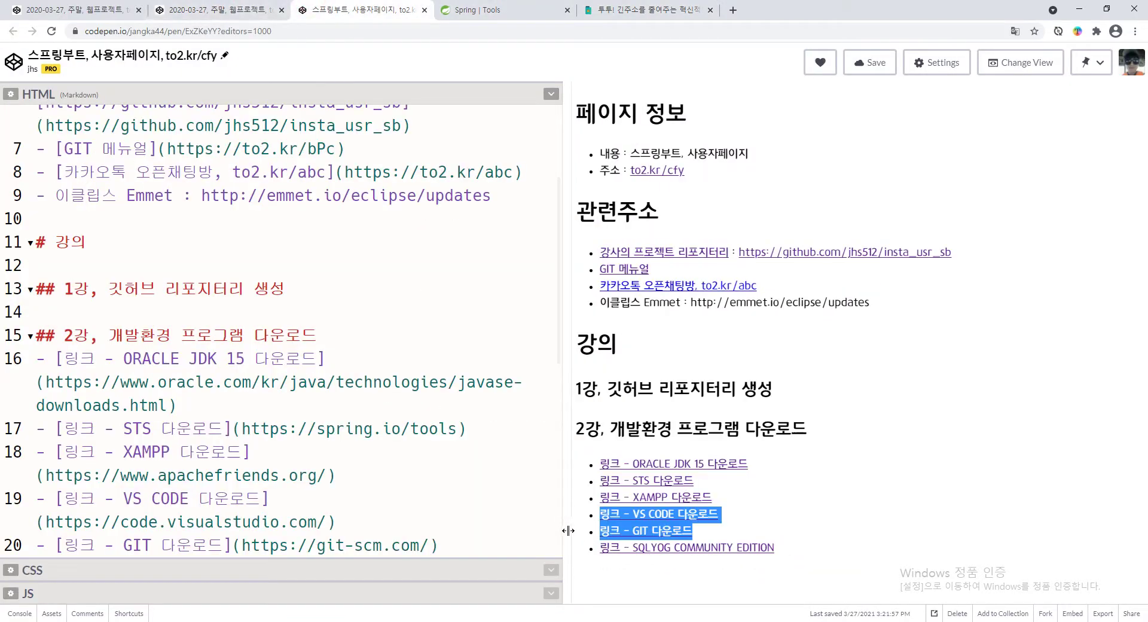
drag(569, 531, 884, 531)
click(388, 482)
key(Return)
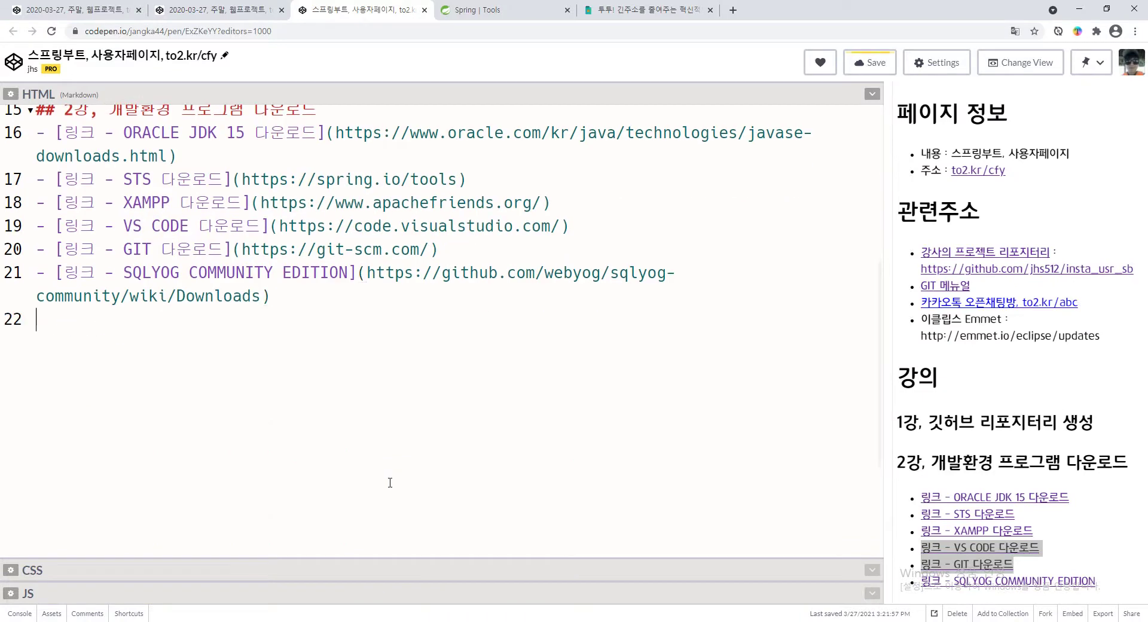
text(- [자세한 동영)
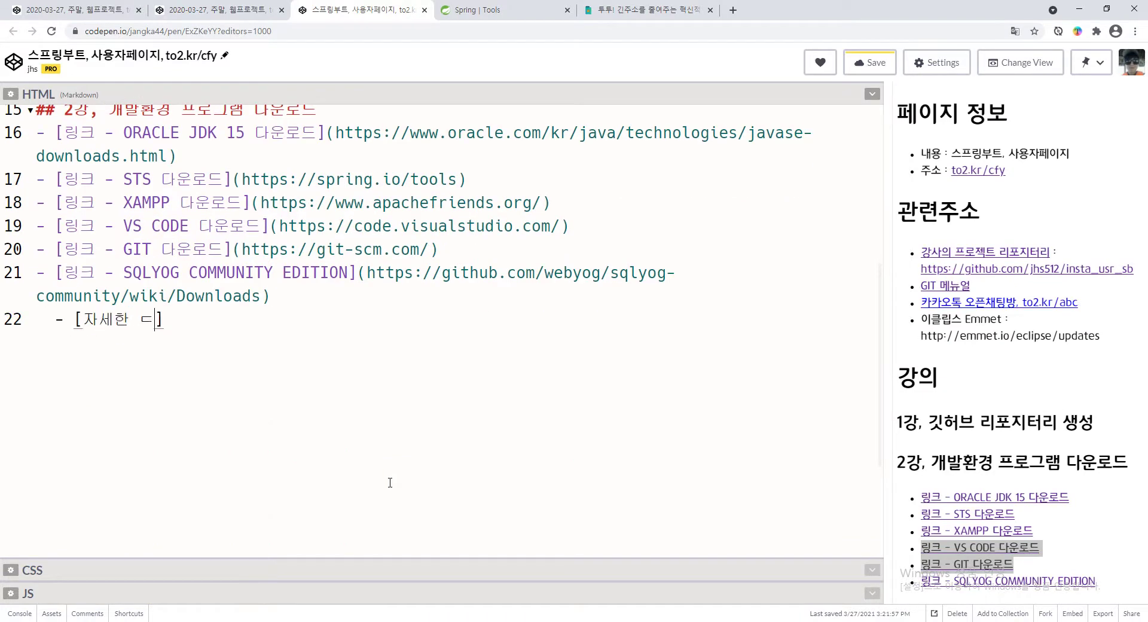
text(상](to2.kr/cfA)
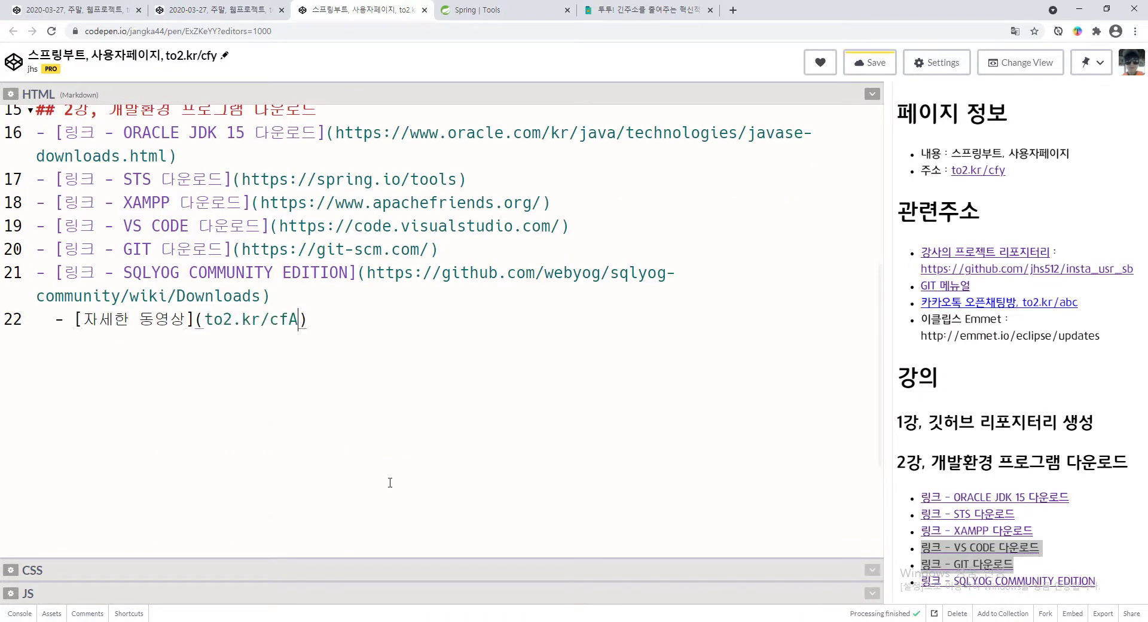
key(Left)
key(Left)
key(Left)
key(Left)
key(Left)
key(Left)
key(Left)
key(Left)
key(Left)
key(Left)
key(Left)
text(https)
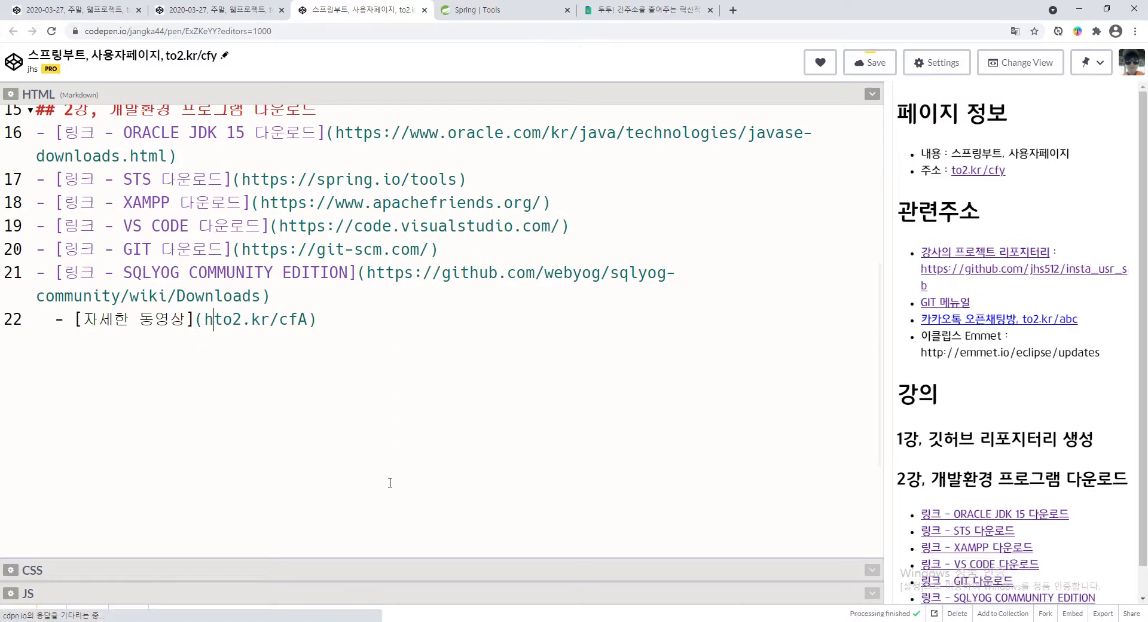
text(://t)
key(ctrl+s)
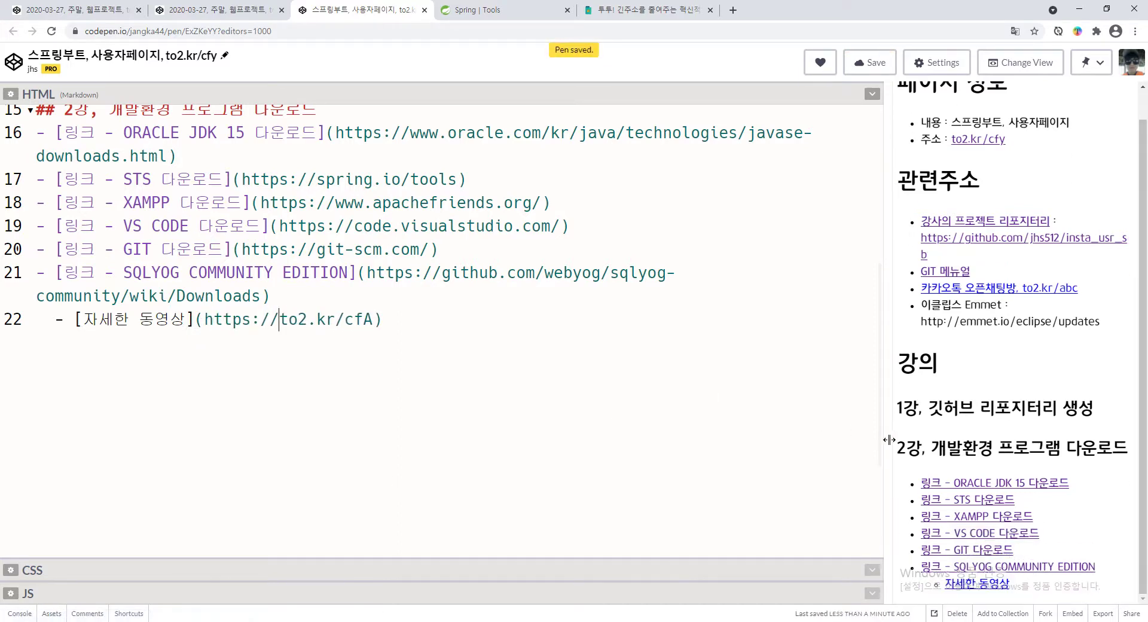
drag(889, 383, 547, 382)
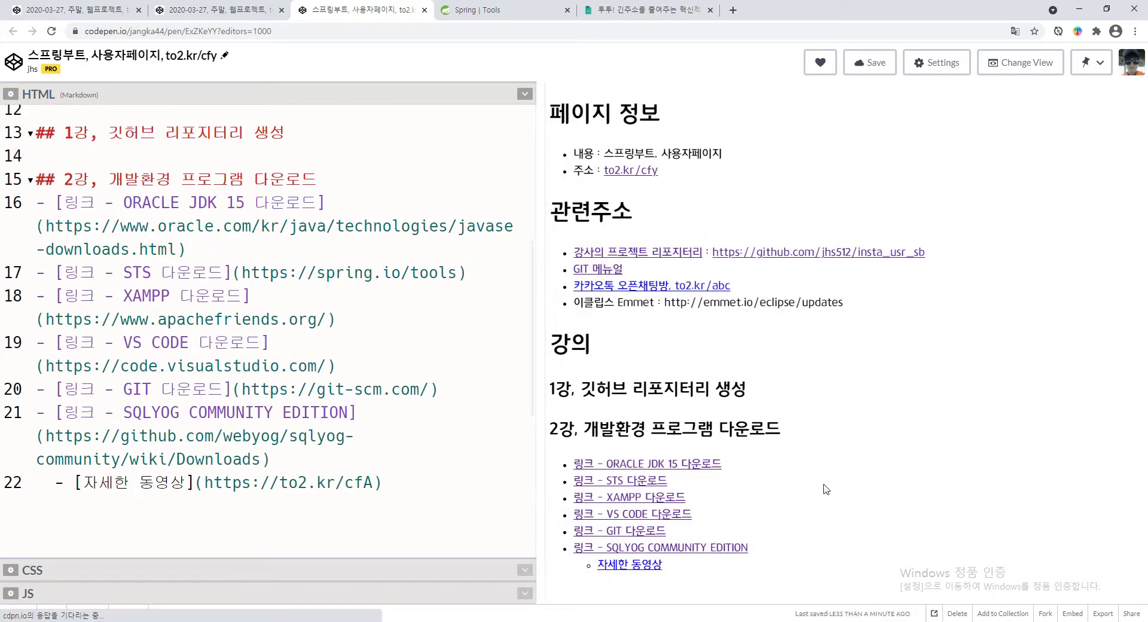
click(638, 570)
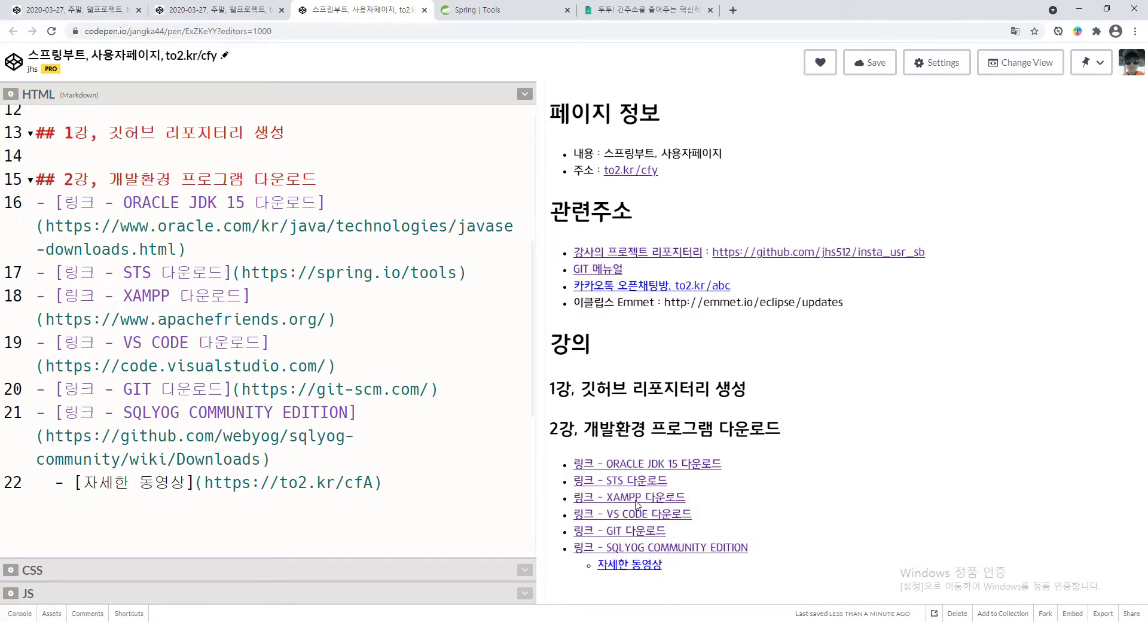
Step: Show the desktop and check which folder the existing SpringToolSuite4 shortcut points to
click(827, 366)
key(super+d)
right_click(564, 353)
click(522, 351)
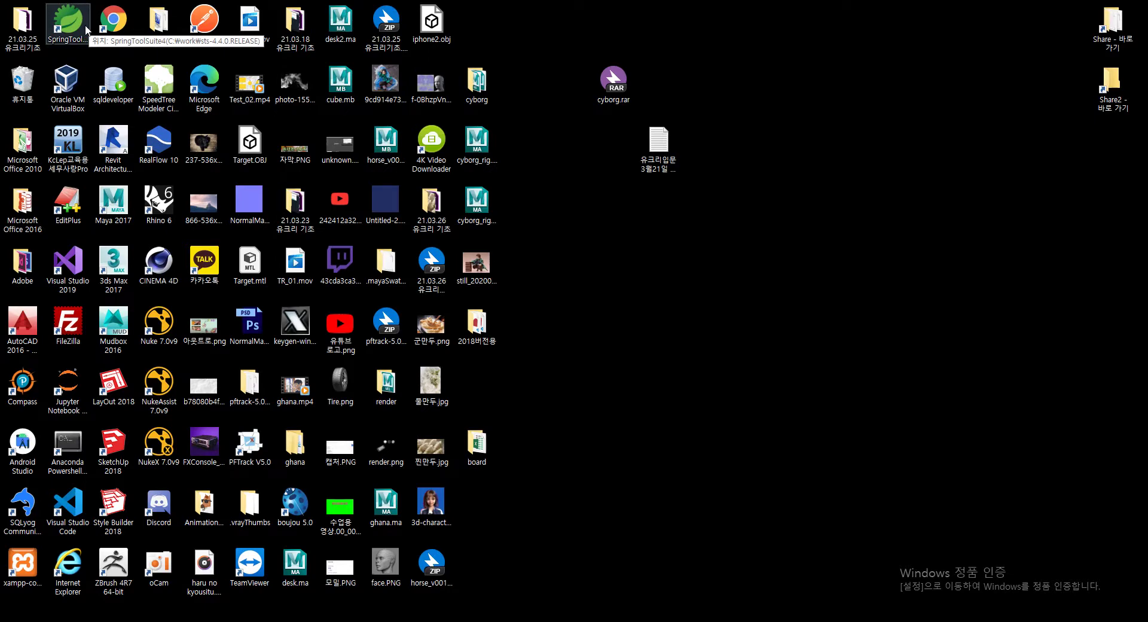
key(super)
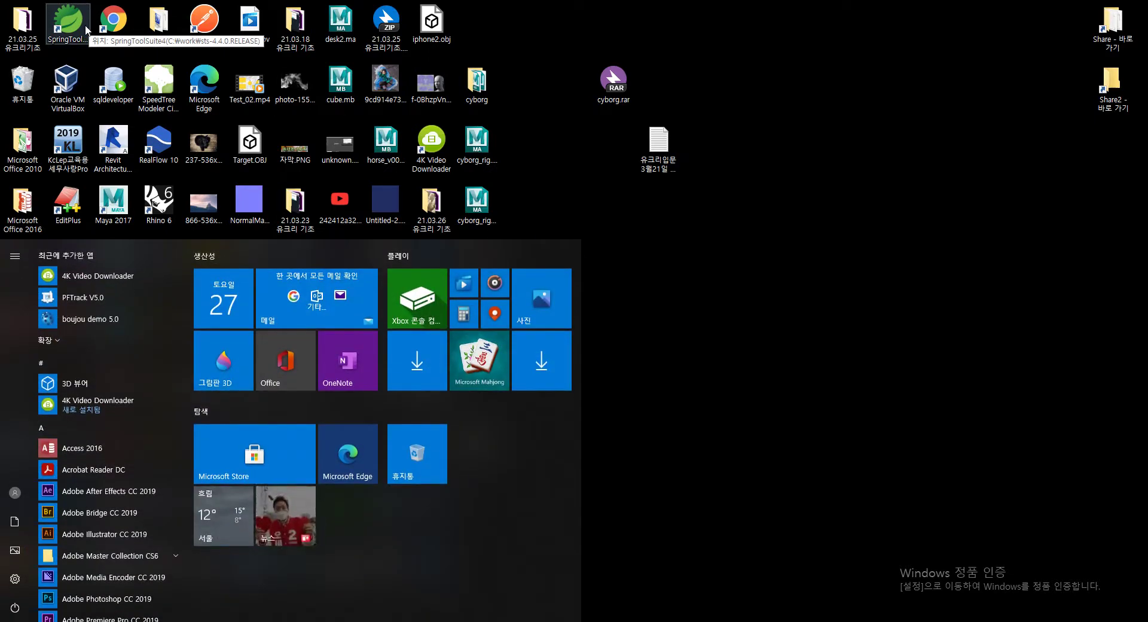
key(super)
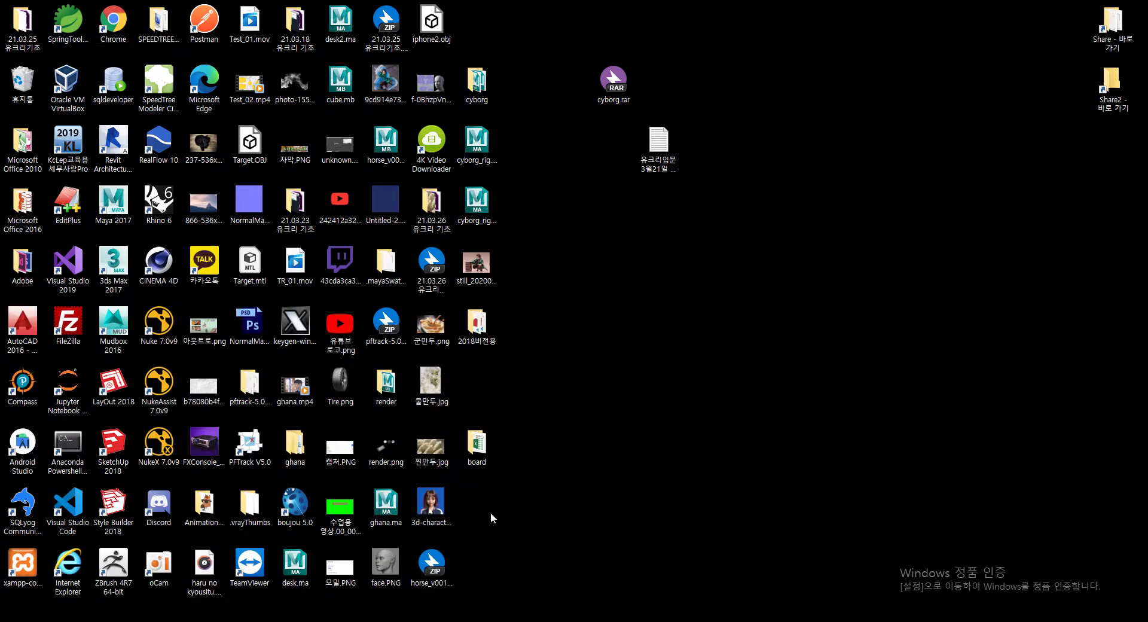
click(71, 36)
double_click(70, 36)
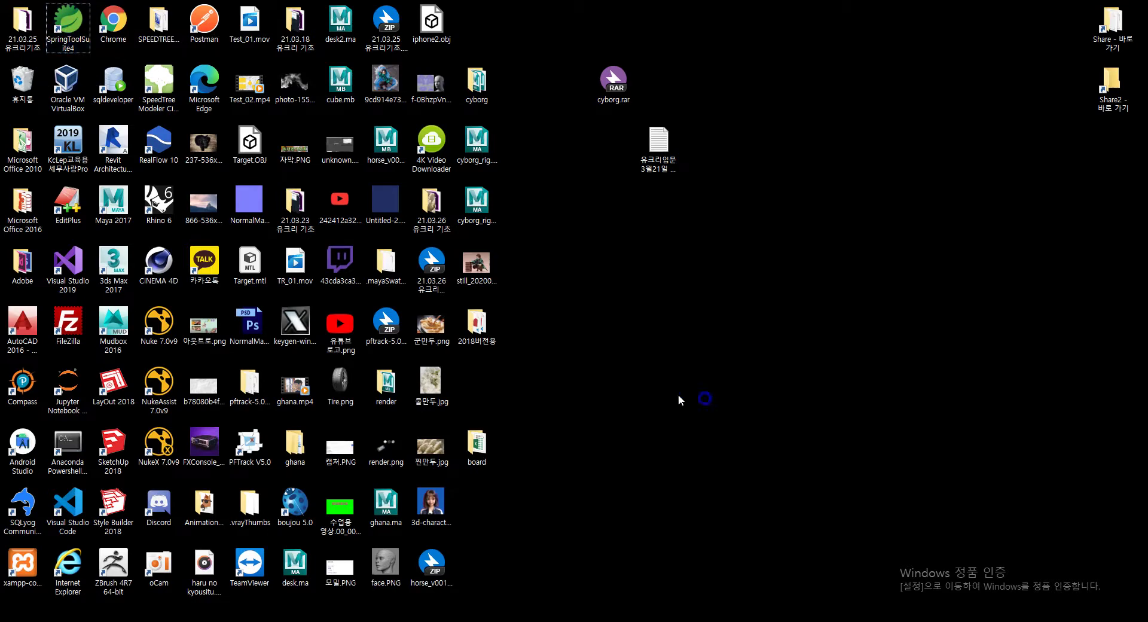
Step: Create a desktop shortcut to SpringToolSuite4.exe from the C:\work\sts-4.10.0.RELEASE folder
key(super)
text(c:\)
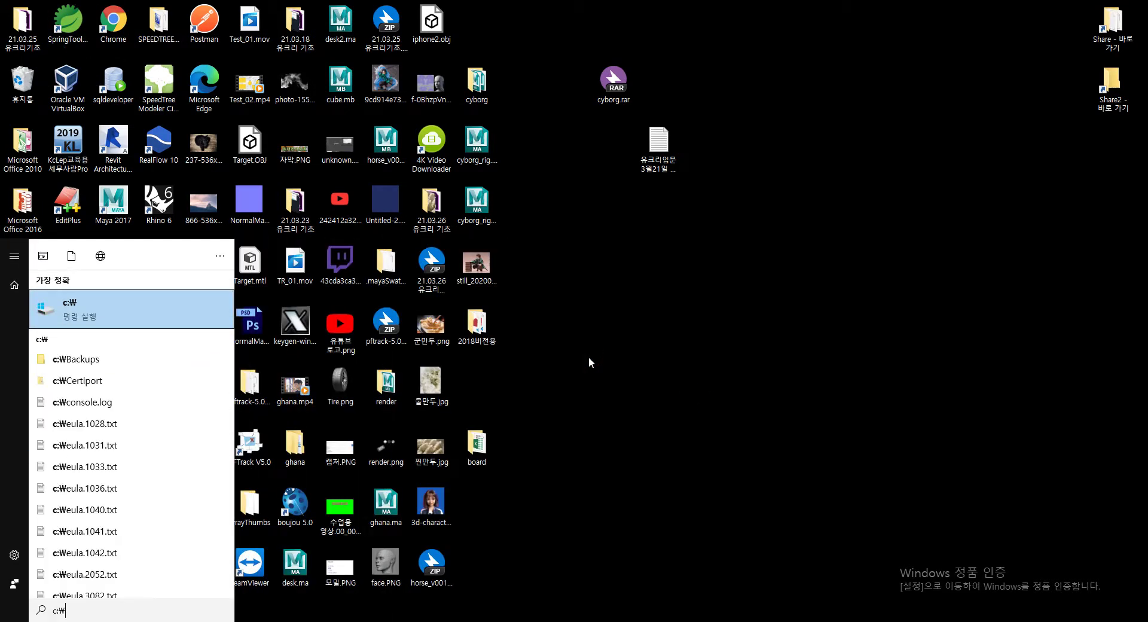
key(Return)
scroll(385, 372, down, 5)
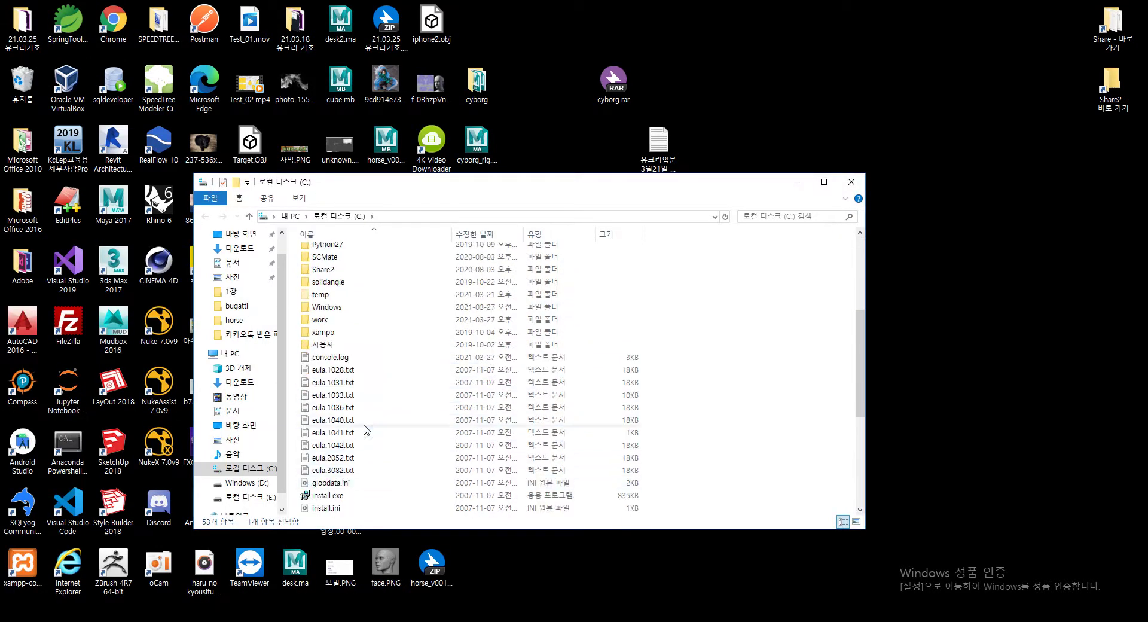
double_click(327, 322)
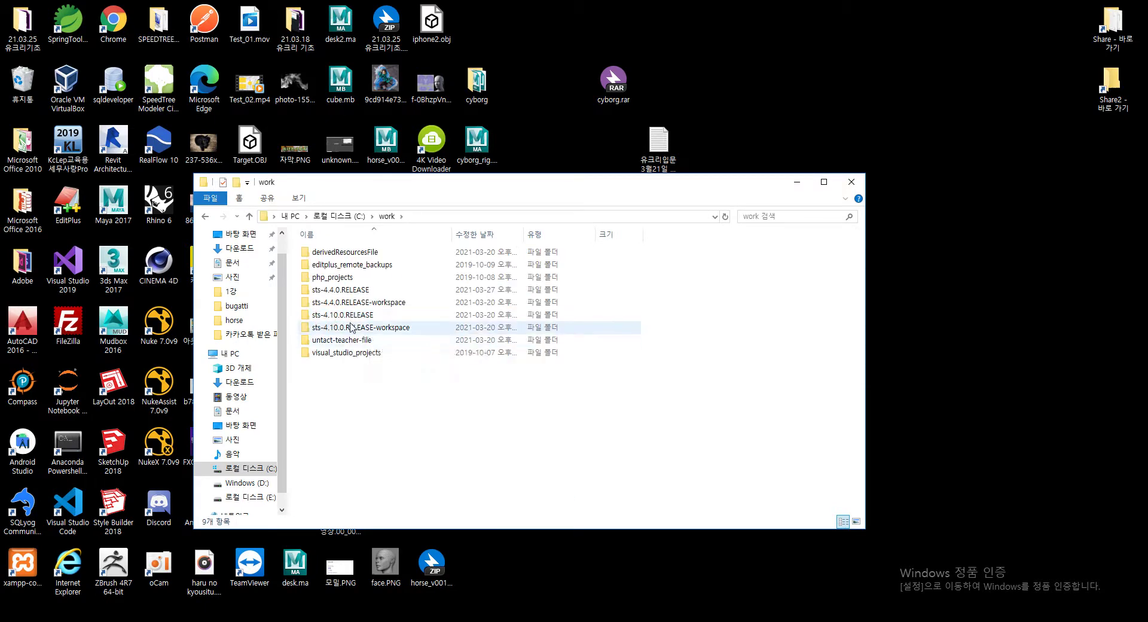
double_click(343, 315)
drag(333, 414, 478, 392)
click(1017, 498)
click(847, 181)
Step: Delete the old SpringToolSuite4 desktop shortcut and rename the new one as "SpringToolSuite4 4.1.0"
click(68, 22)
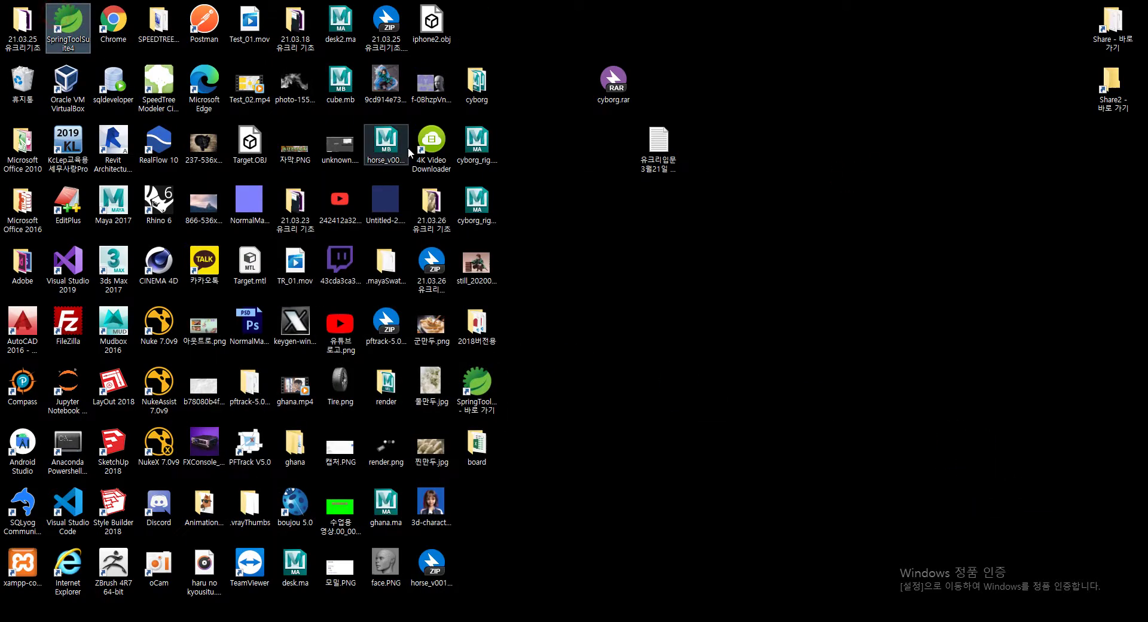
key(Delete)
click(477, 386)
key(F2)
key(End)
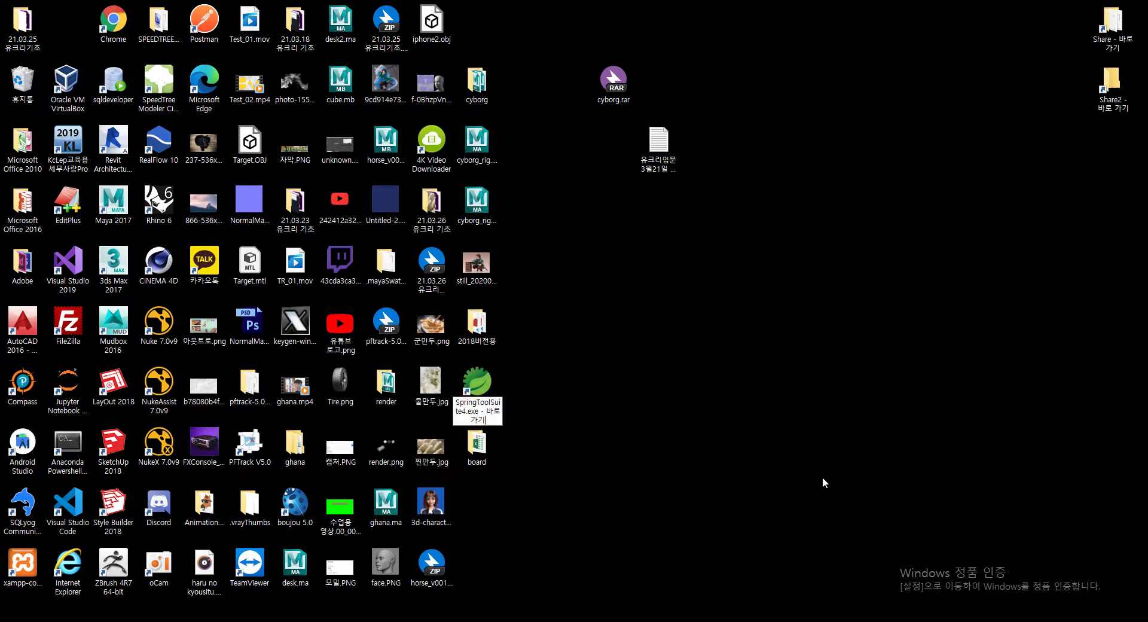
key(ctrl+shift+Left)
key(ctrl+shift+Left)
text(4)
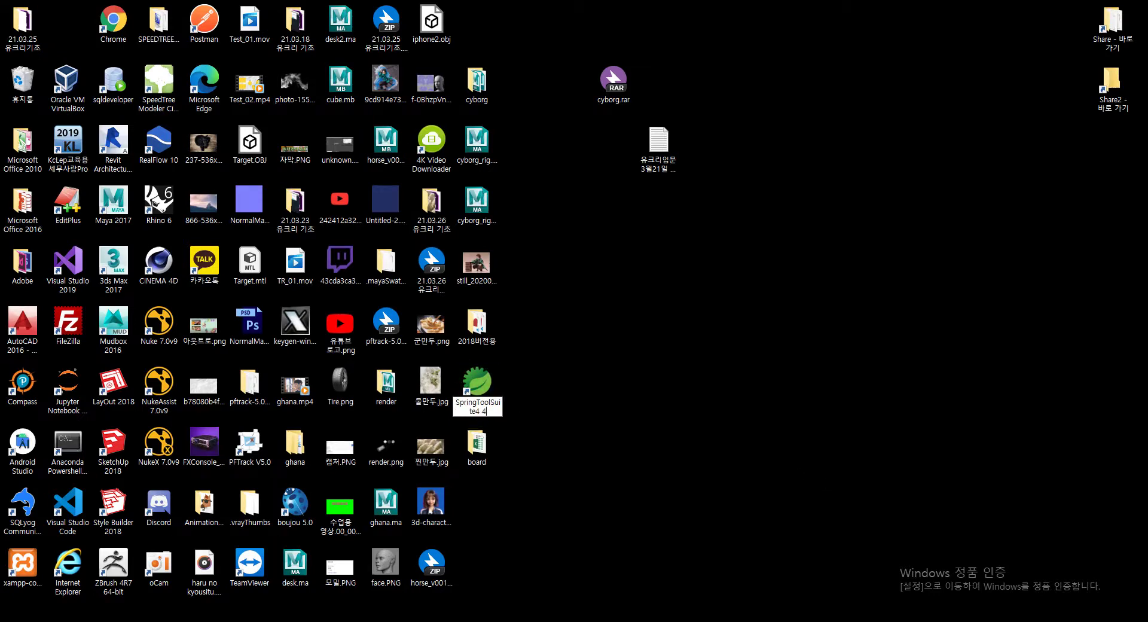
text(.1.0)
key(Return)
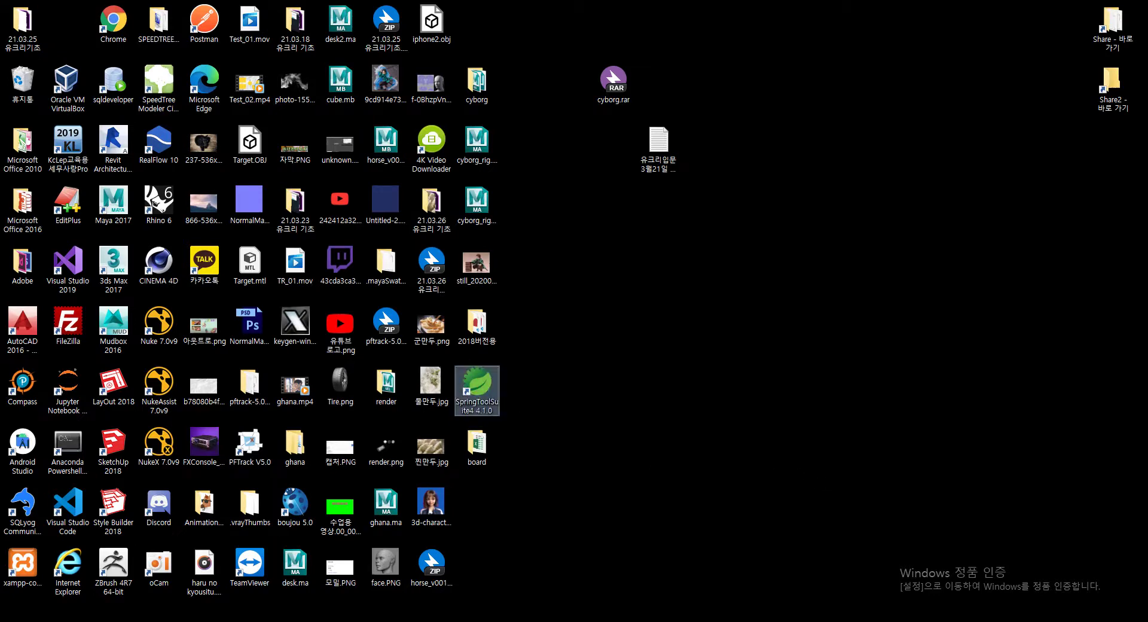
Step: Launch Spring Tool Suite 4 from the renamed desktop shortcut
key(alt+Tab)
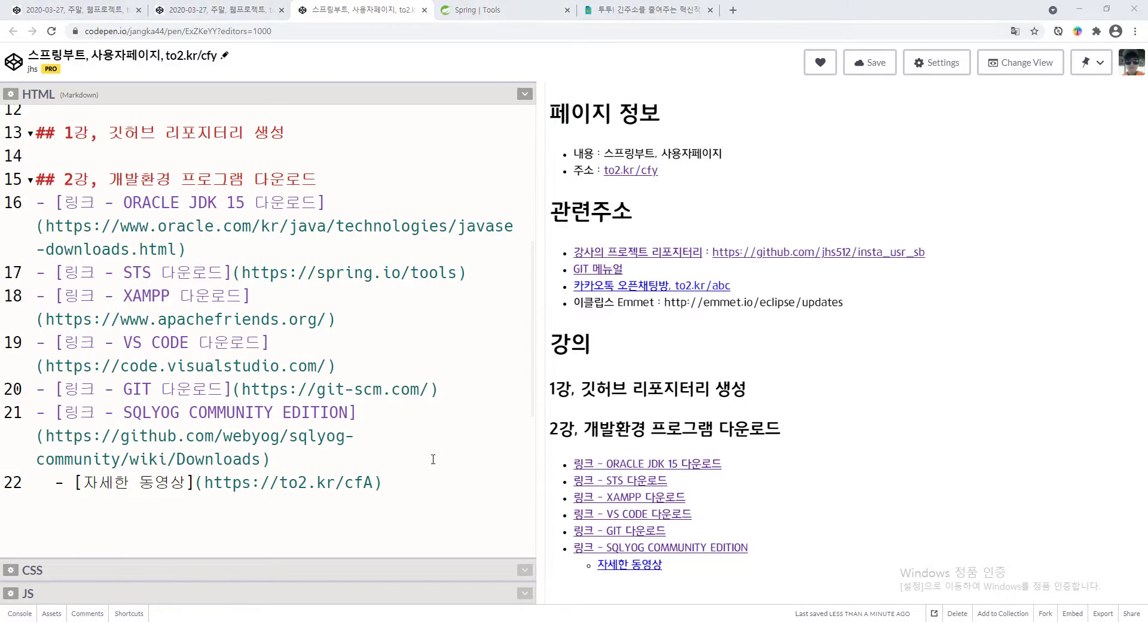
key(super+d)
double_click(480, 383)
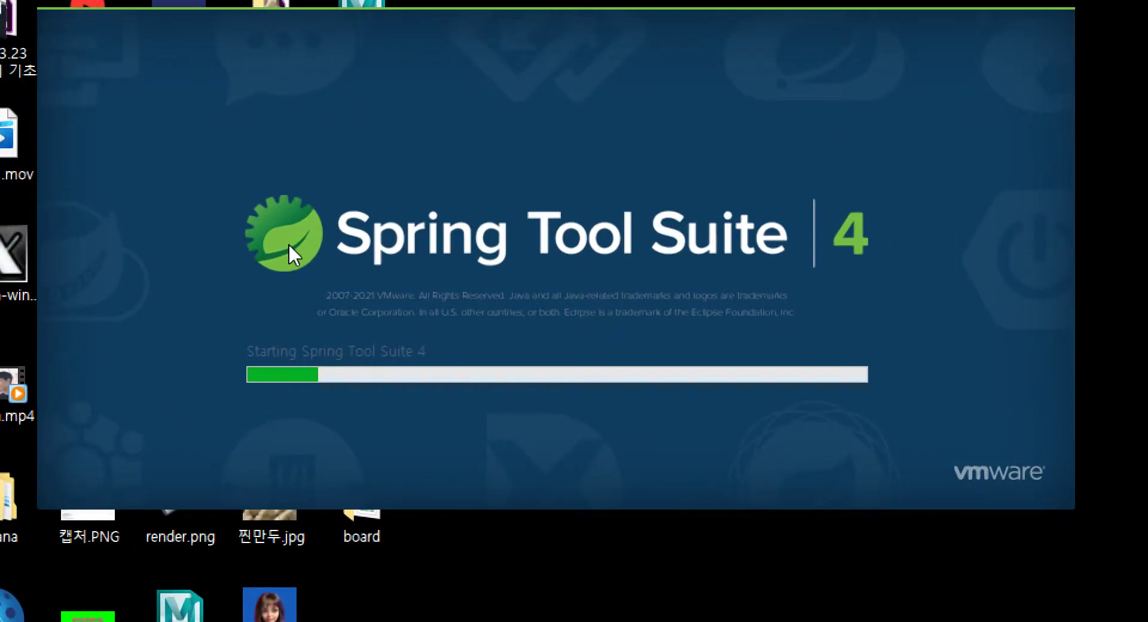
click(289, 249)
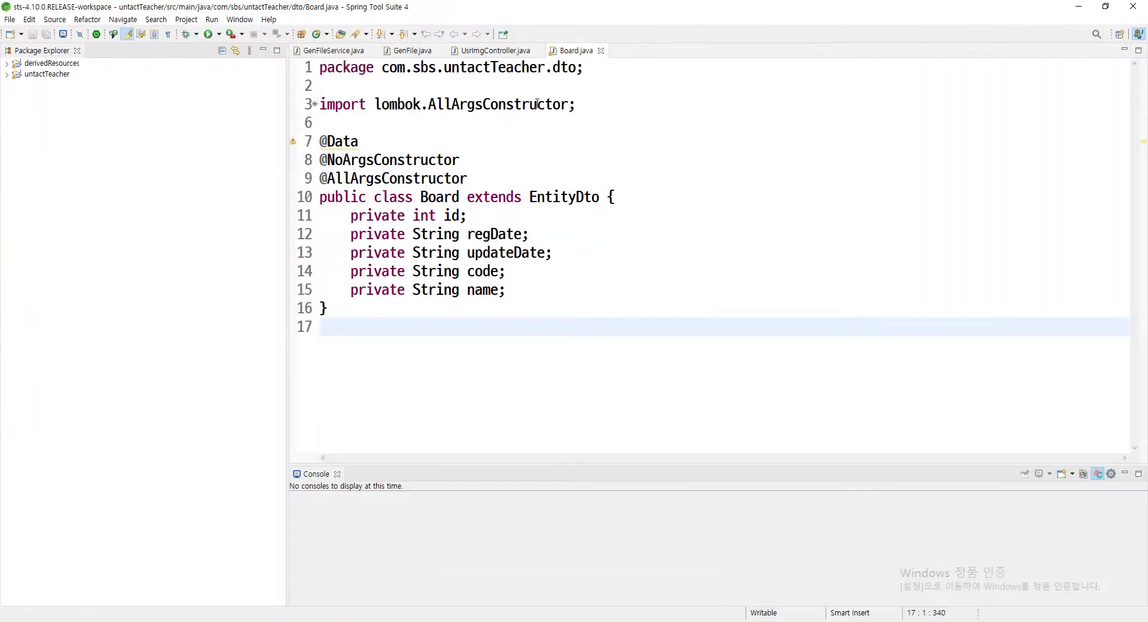
Step: Close all open Java file editors
click(536, 104)
click(496, 67)
right_click(479, 51)
click(479, 53)
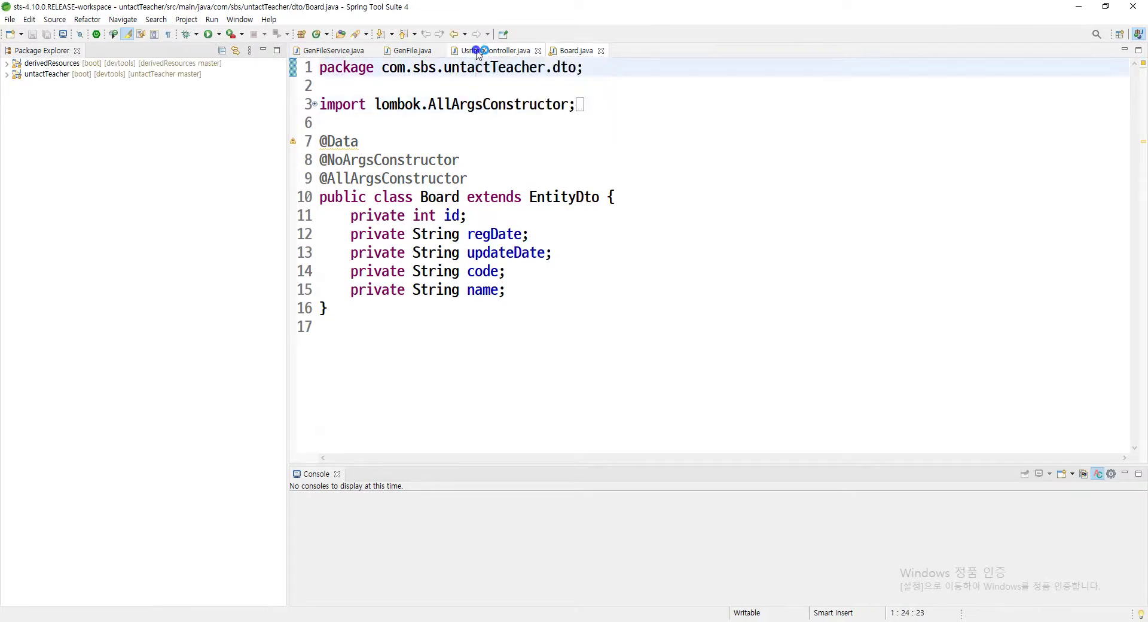
right_click(478, 51)
click(528, 115)
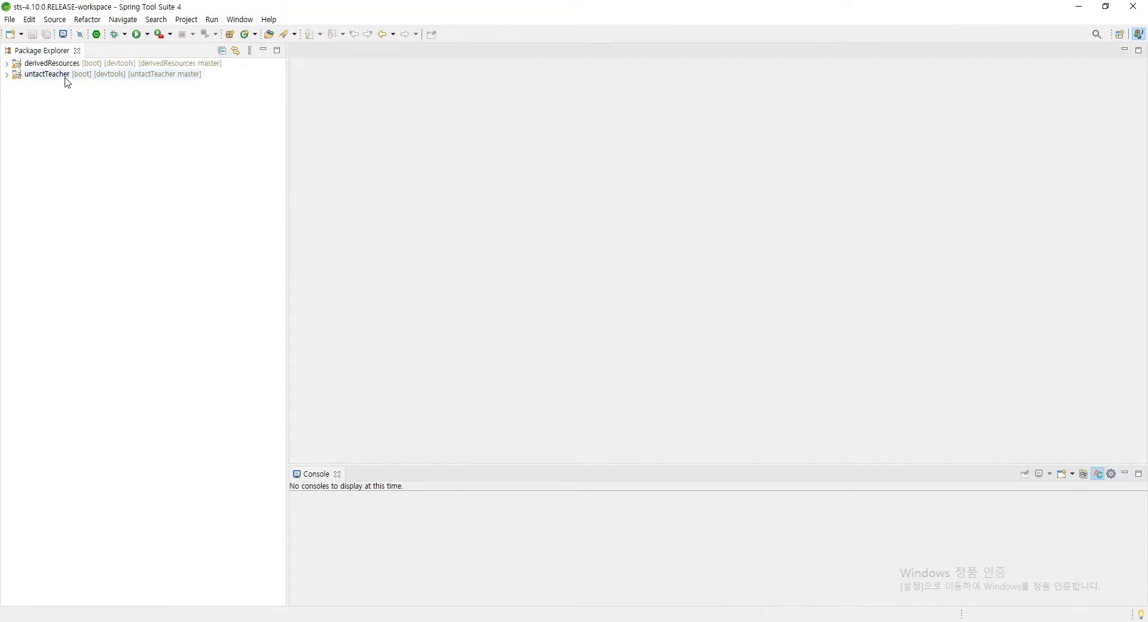
click(94, 63)
shift+click(102, 74)
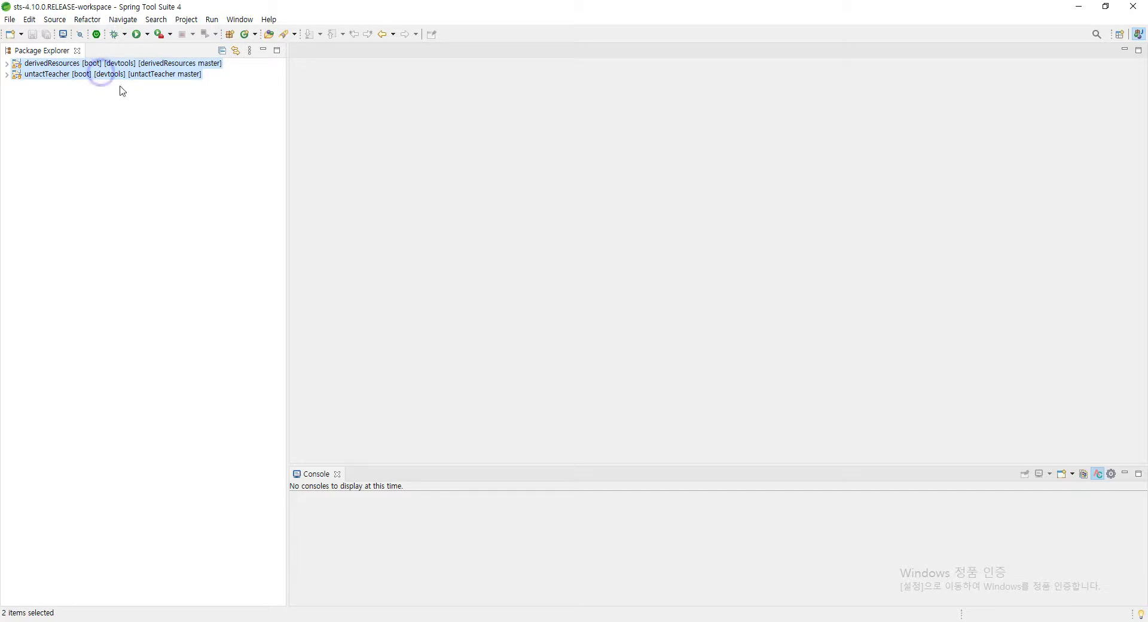
right_click(100, 72)
click(461, 392)
Step: Close the Console and Package Explorer views
click(338, 474)
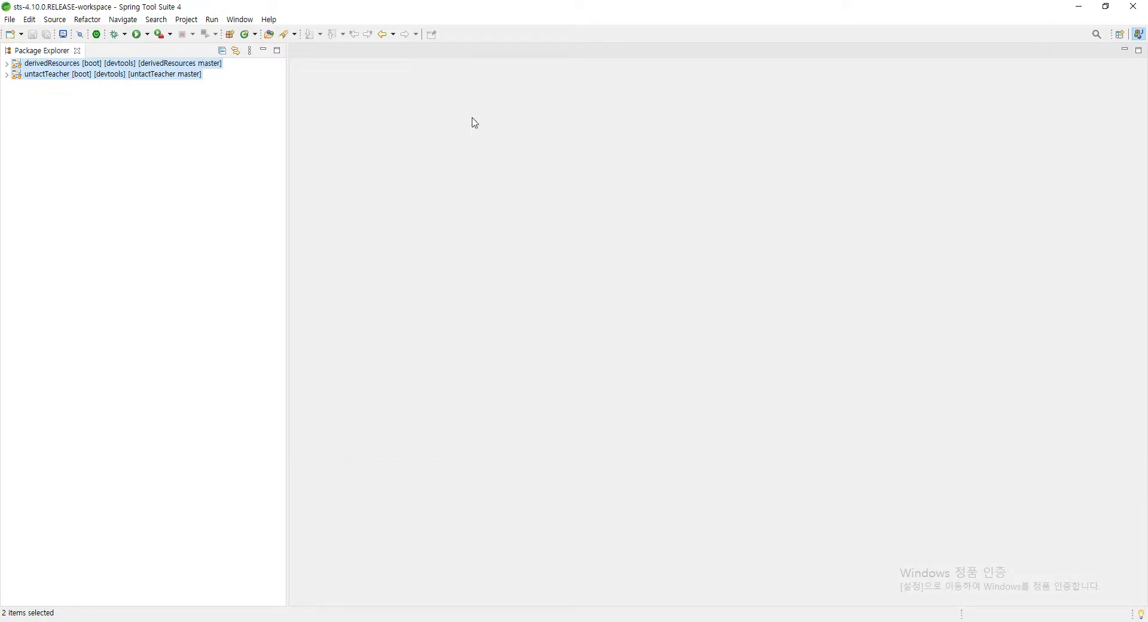
click(77, 51)
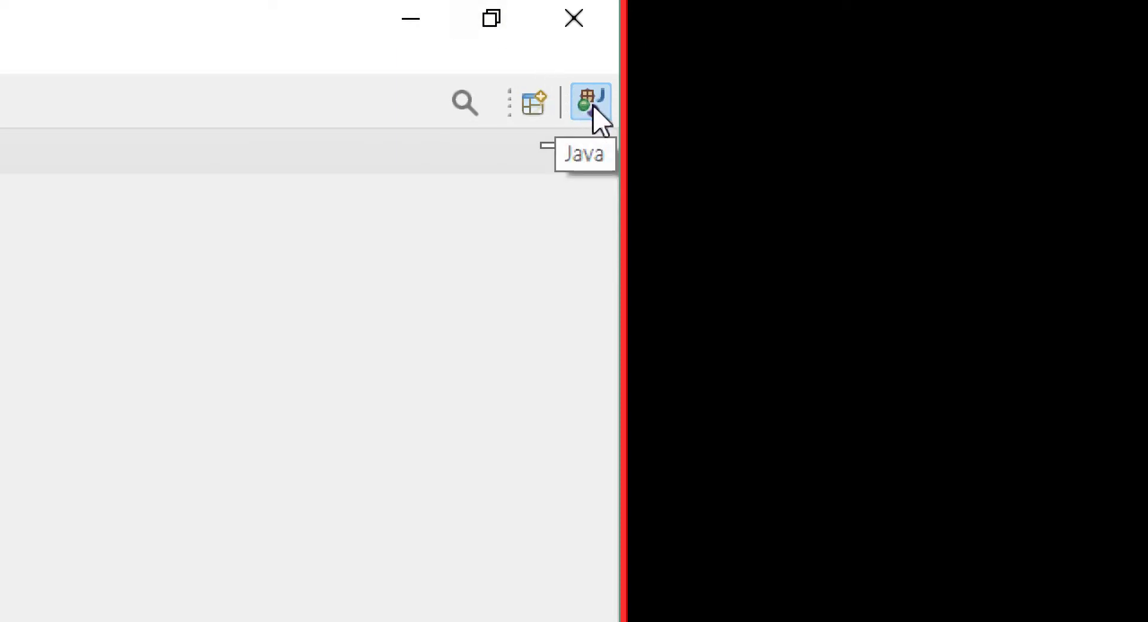
Step: Open the Java (default) perspective from the list of available perspectives
click(549, 107)
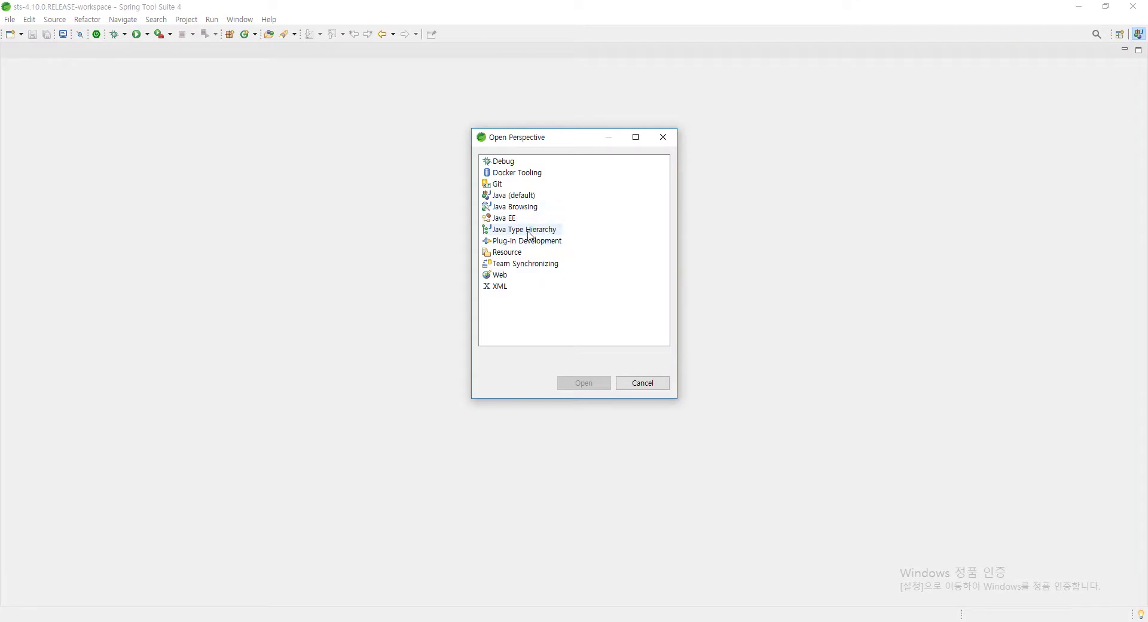
click(518, 201)
double_click(518, 200)
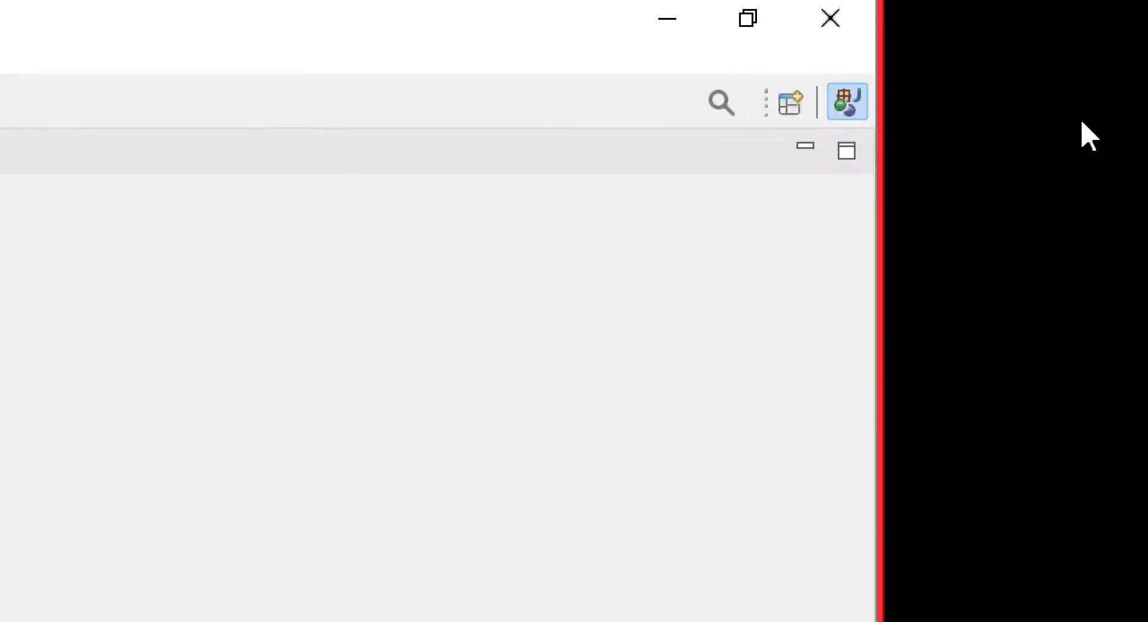
Step: Reopen the Java (default) perspective from the list of available perspectives
click(787, 110)
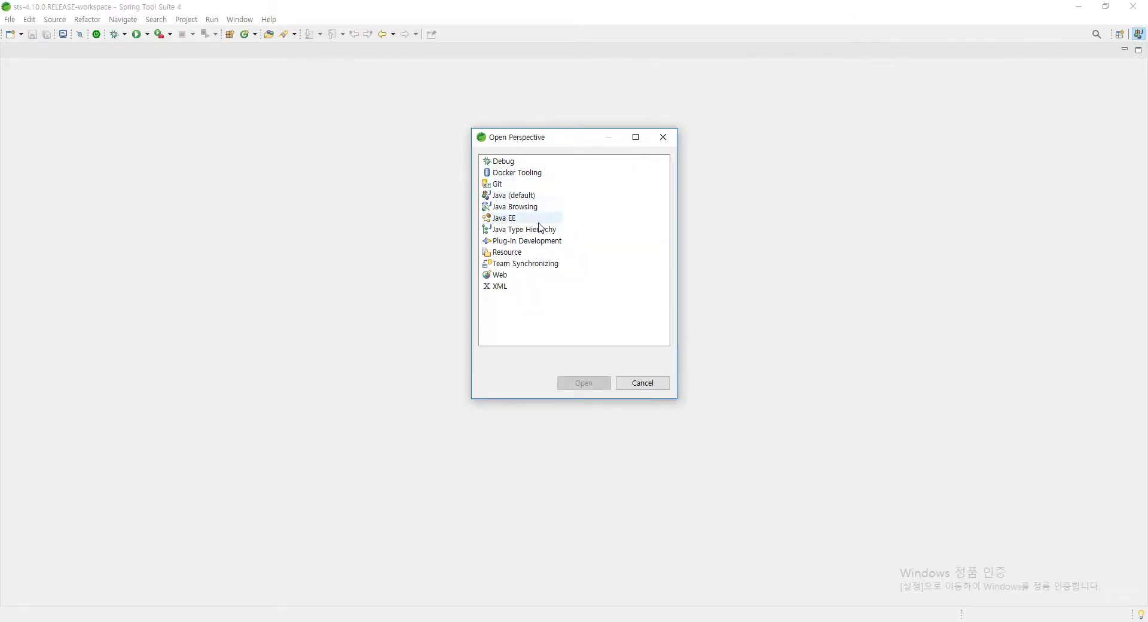
click(505, 219)
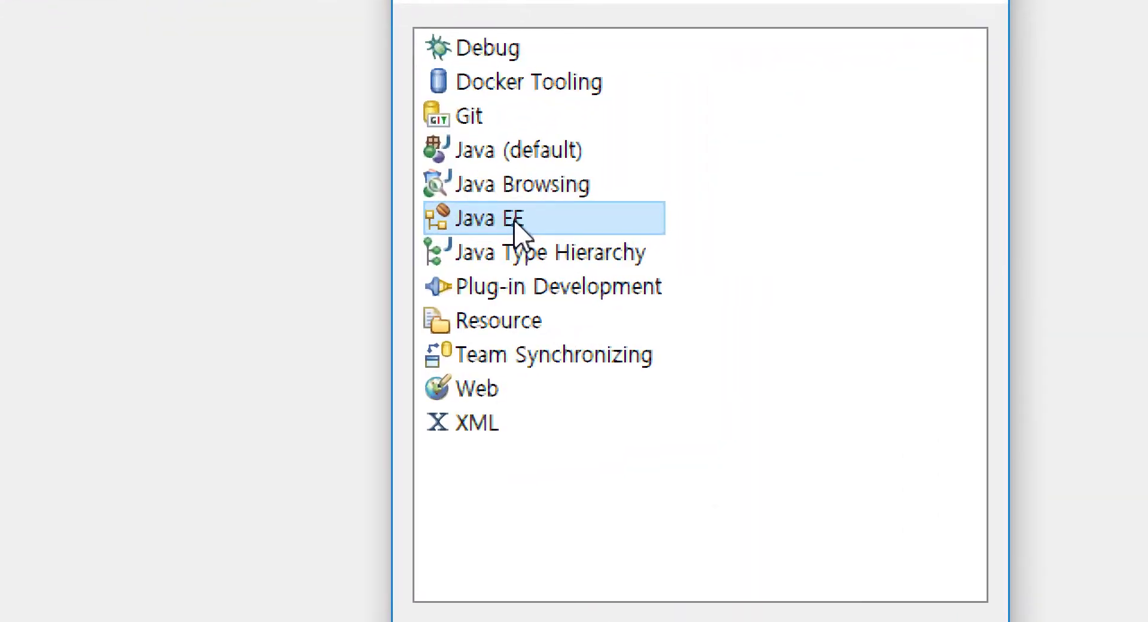
click(494, 156)
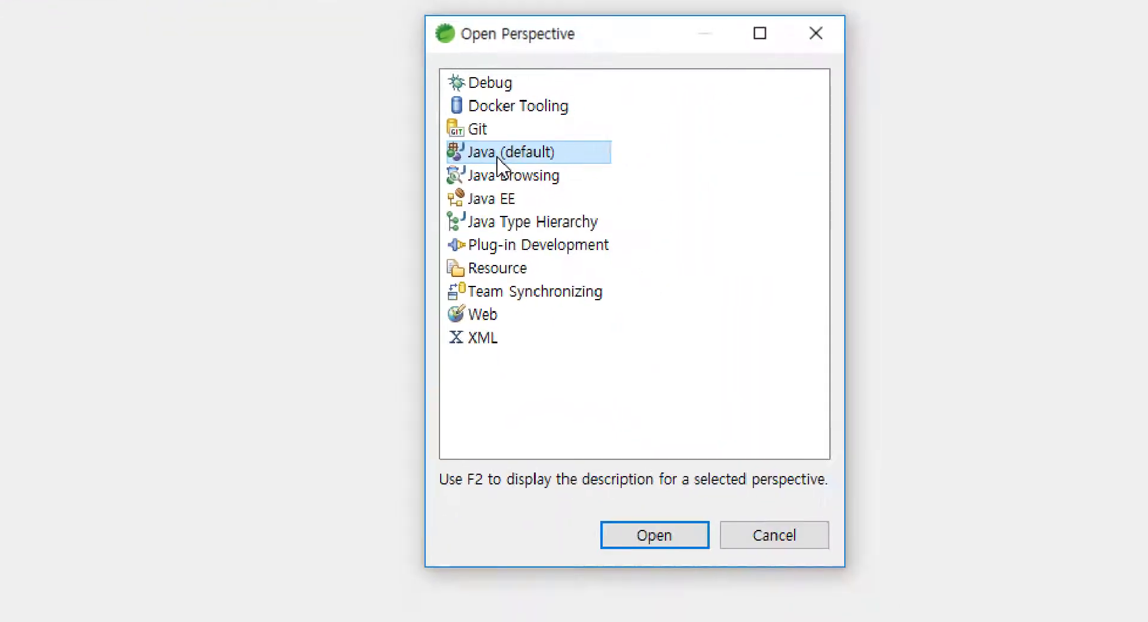
double_click(498, 157)
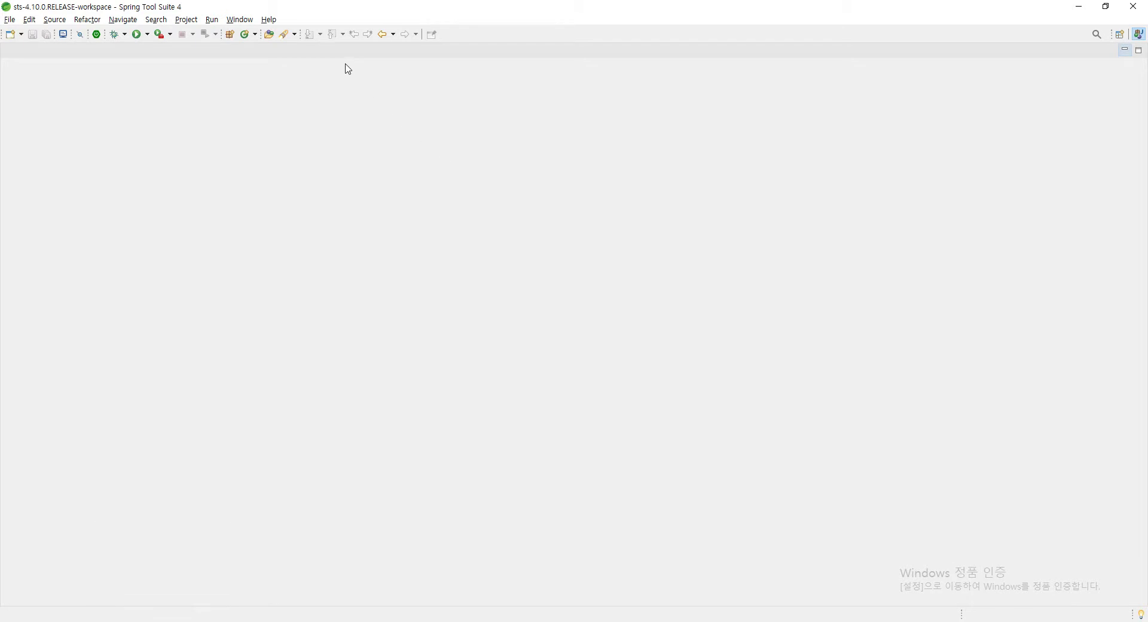
Step: Switch to the browser to review the 자세한 동영상 link on the Spring Boot lesson page, and return to Spring Tool Suite 4
key(alt+Tab)
click(394, 9)
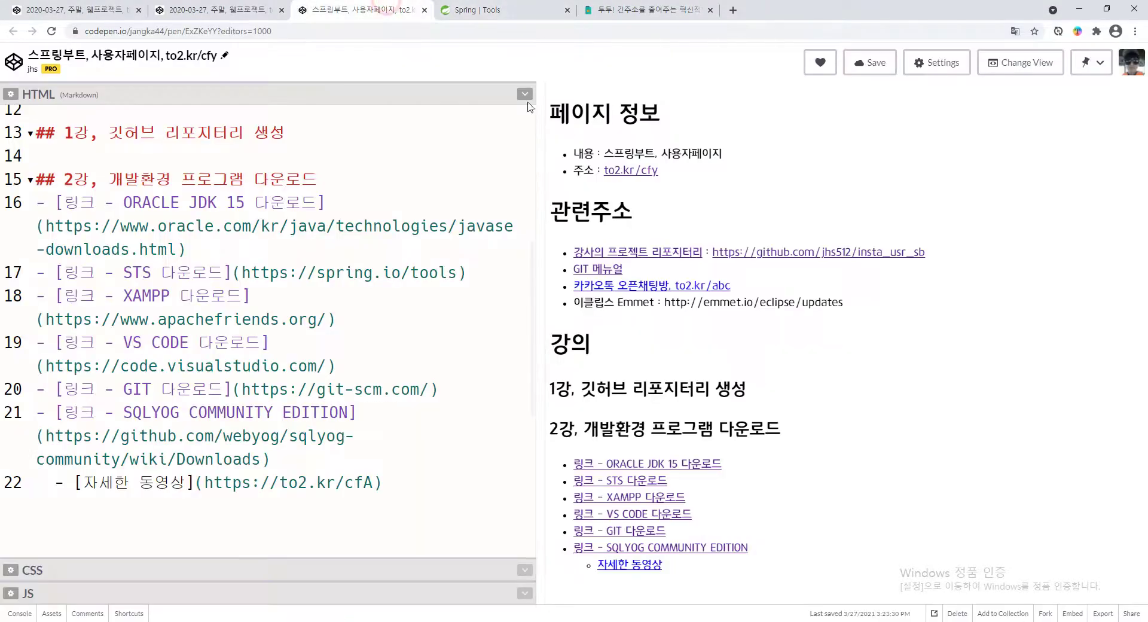
click(641, 571)
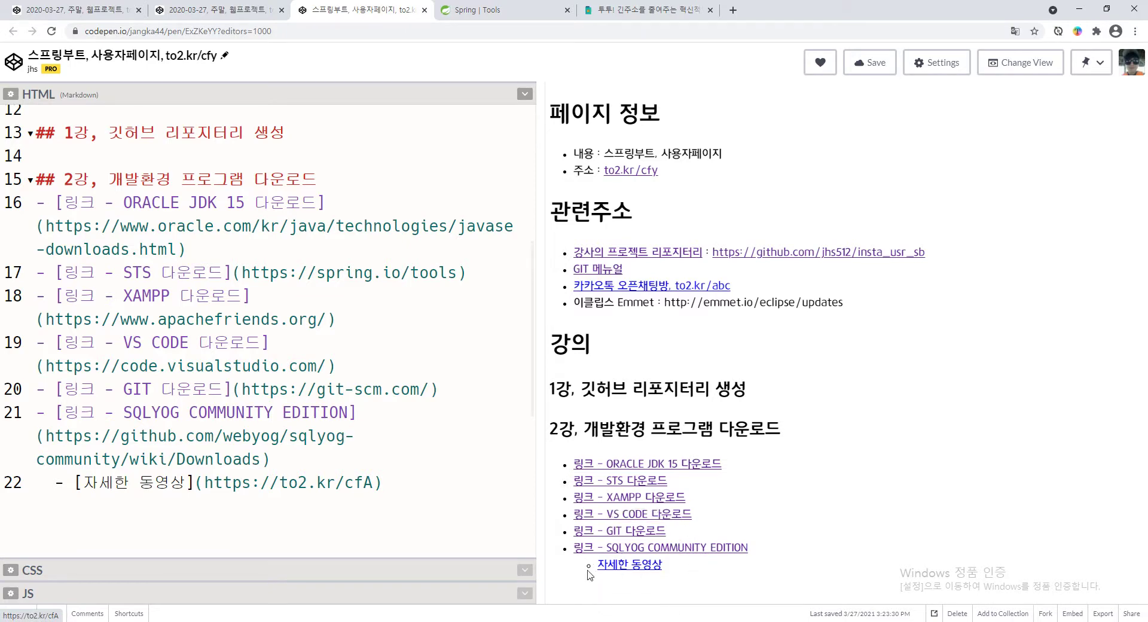
triple_click(641, 571)
click(631, 571)
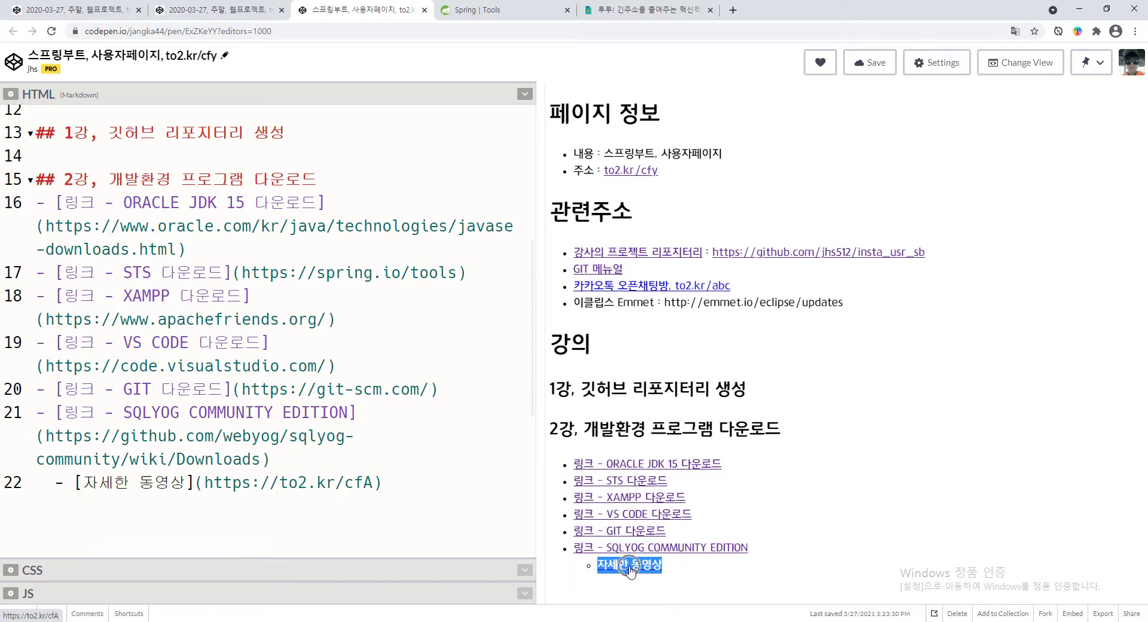
click(710, 570)
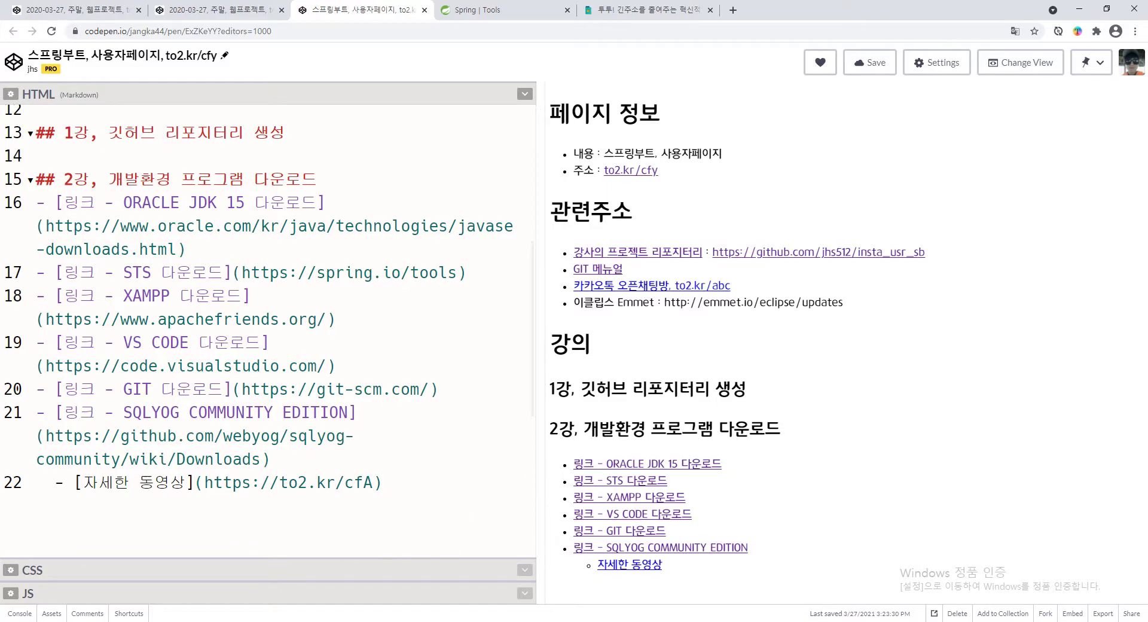
click(305, 620)
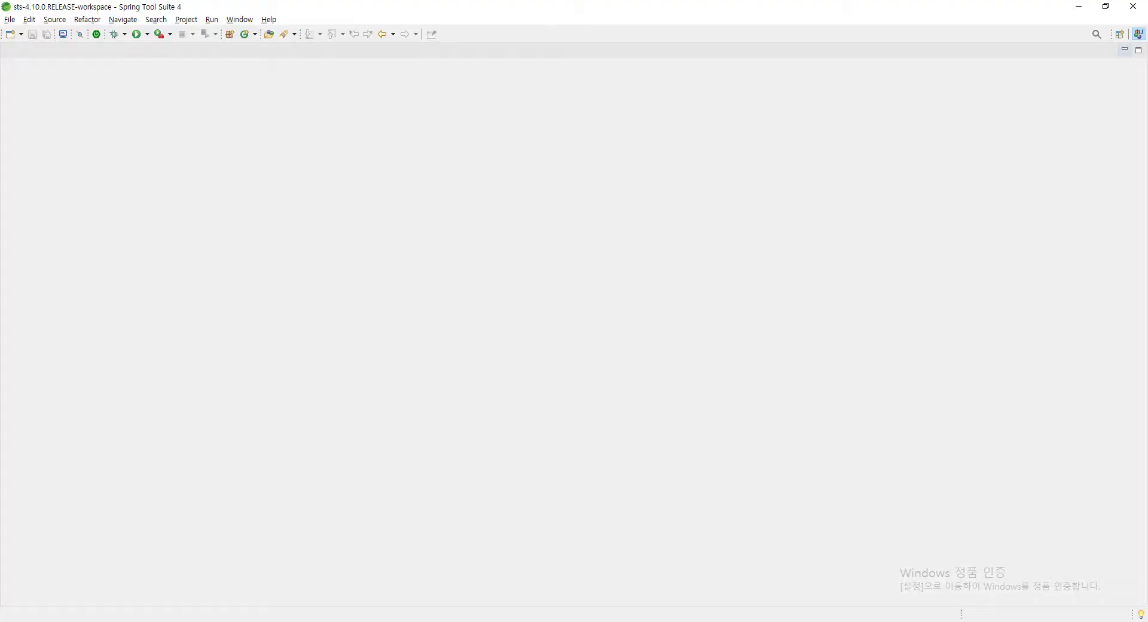
click(320, 180)
key(alt+Tab)
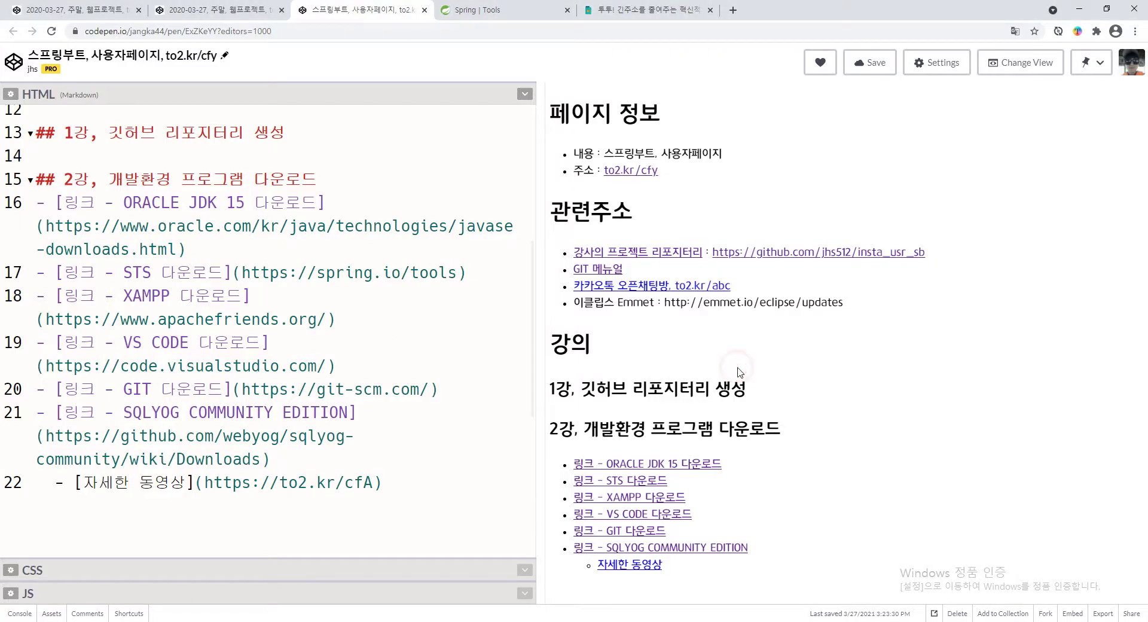
key(alt+Tab)
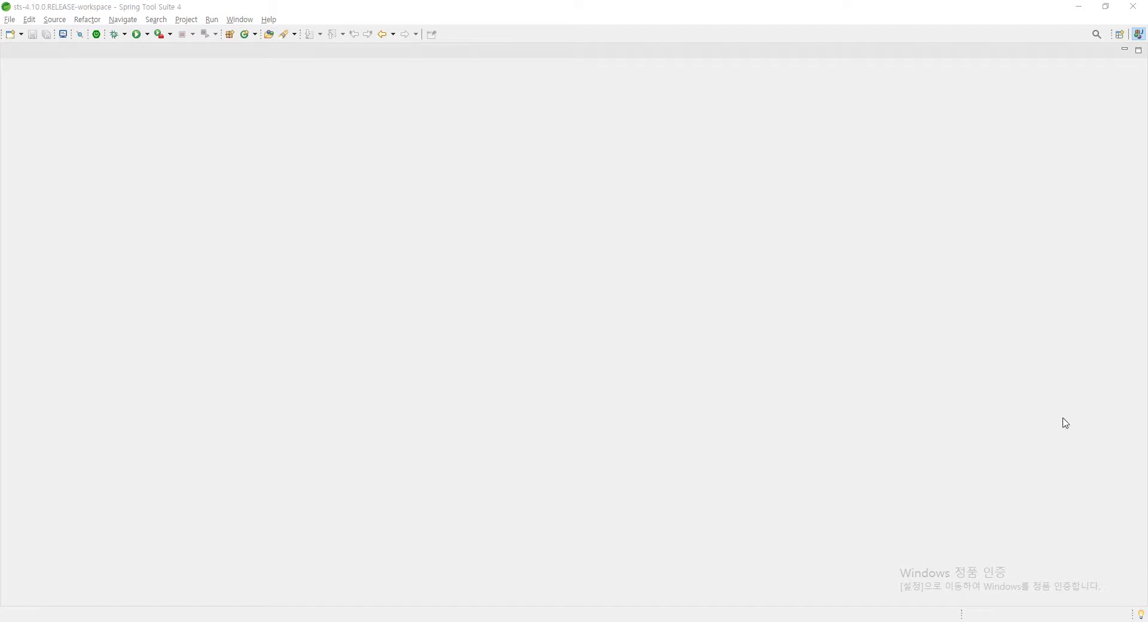
Step: Start installing new software and choose the Latest Eclipse Release update site as the source
click(241, 20)
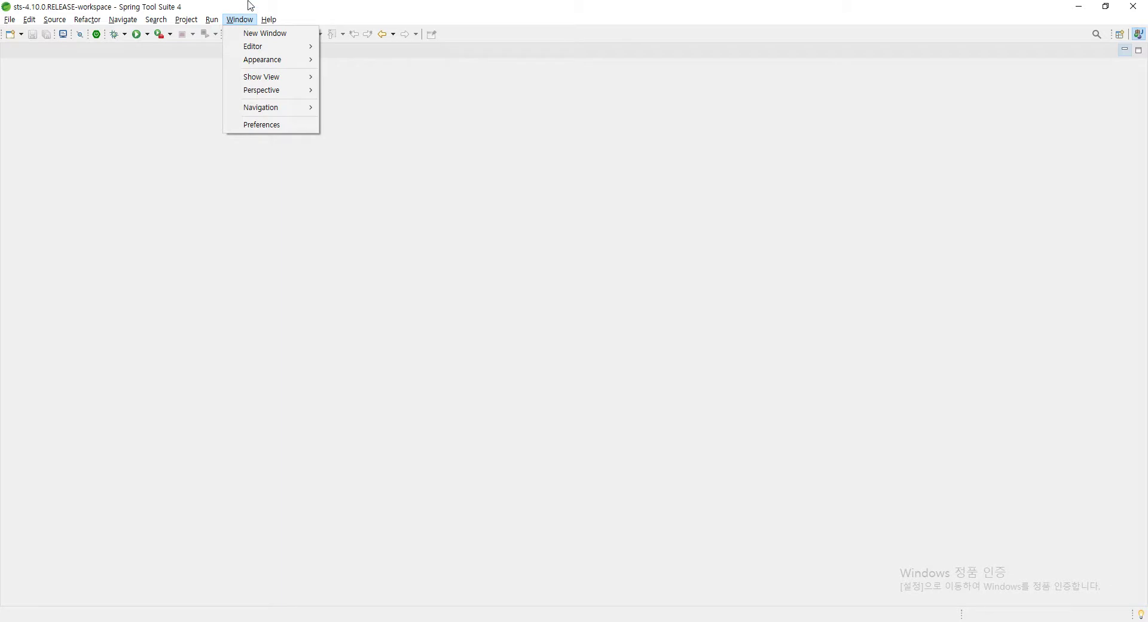
click(252, 15)
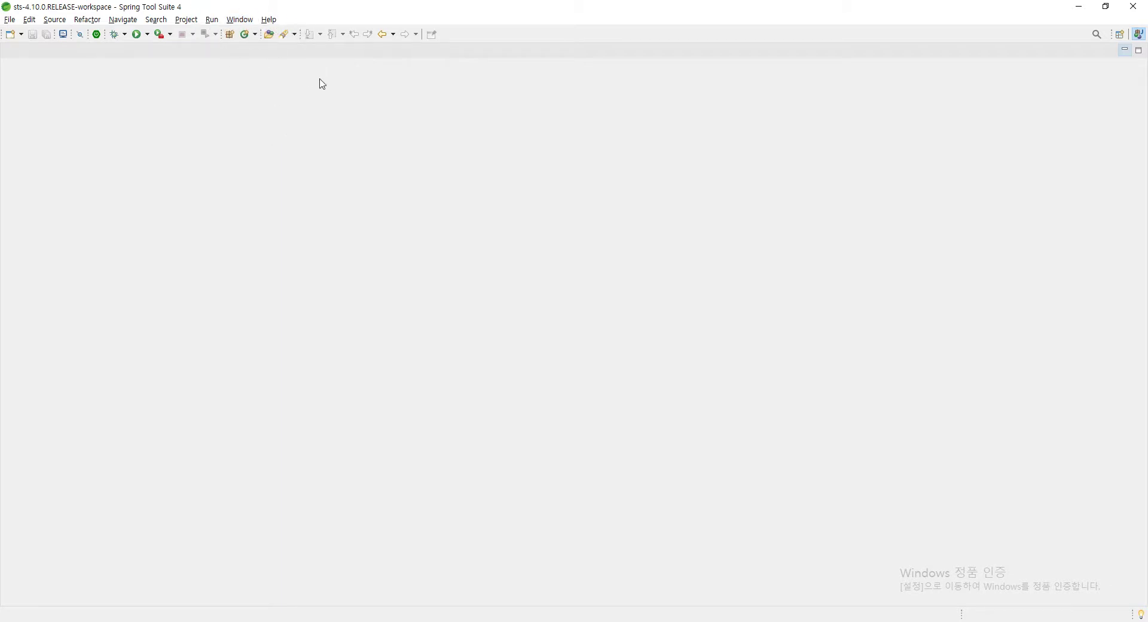
click(267, 23)
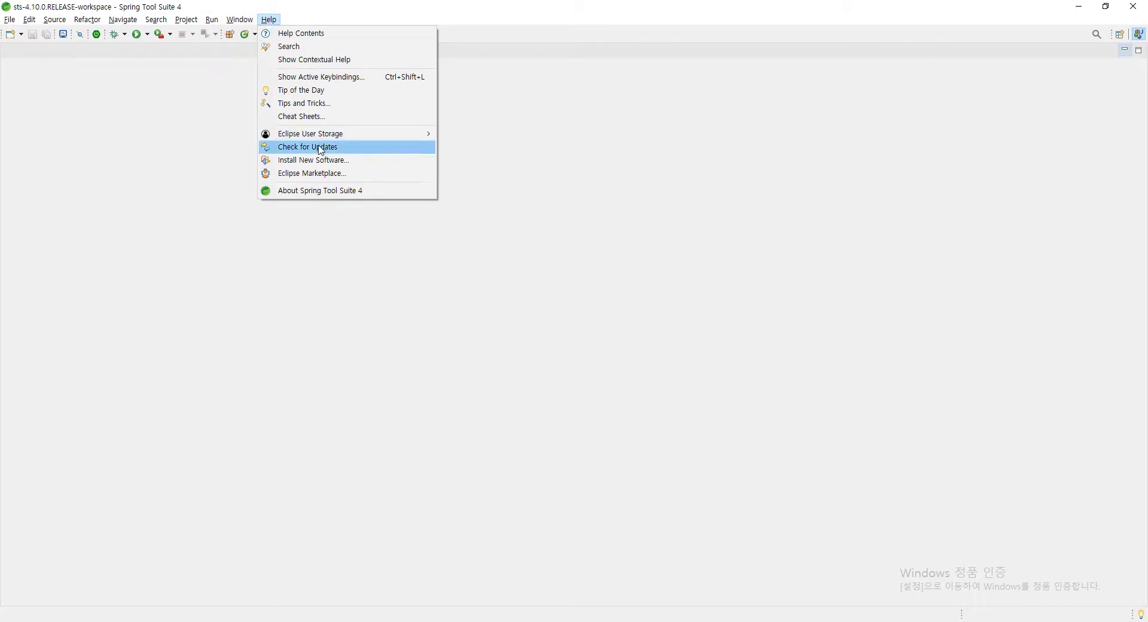
click(302, 160)
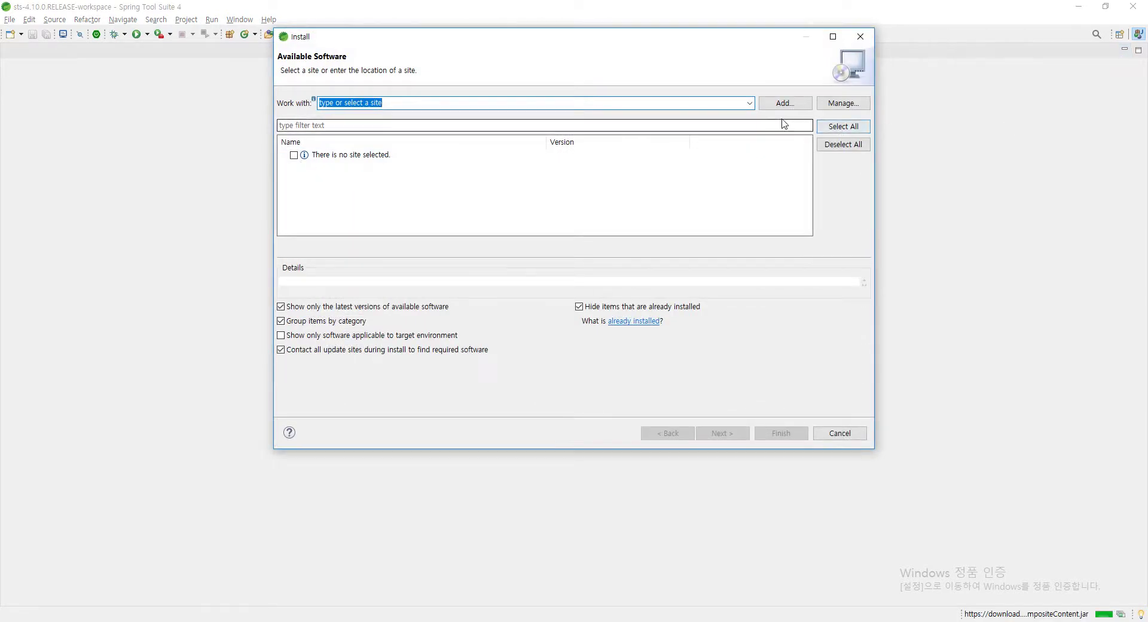
click(749, 104)
click(749, 103)
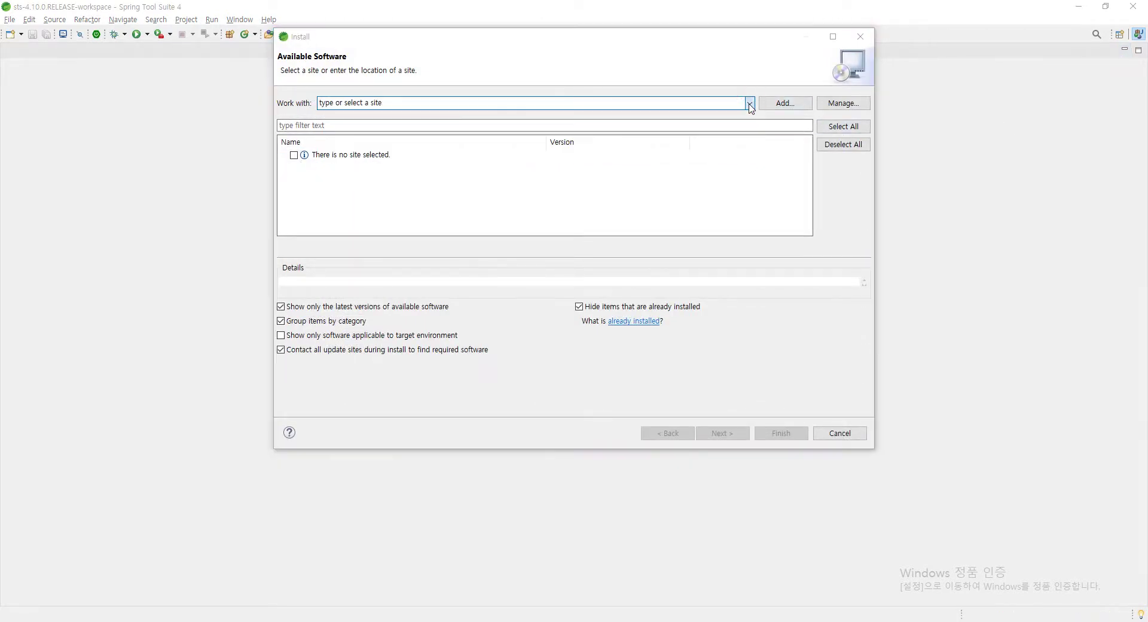
click(749, 103)
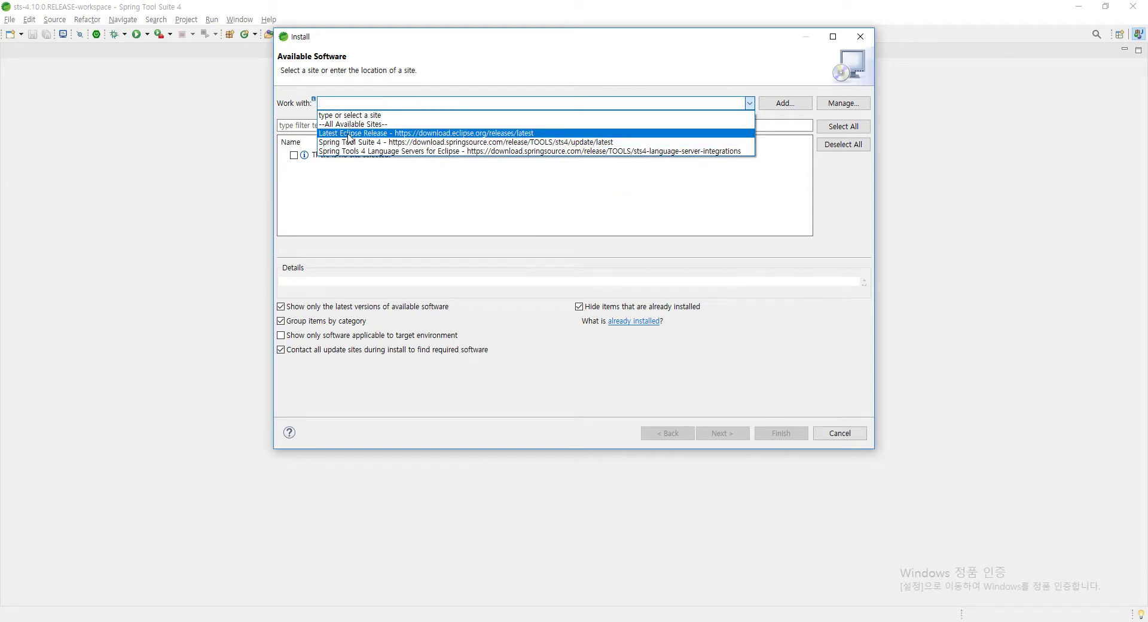
click(348, 134)
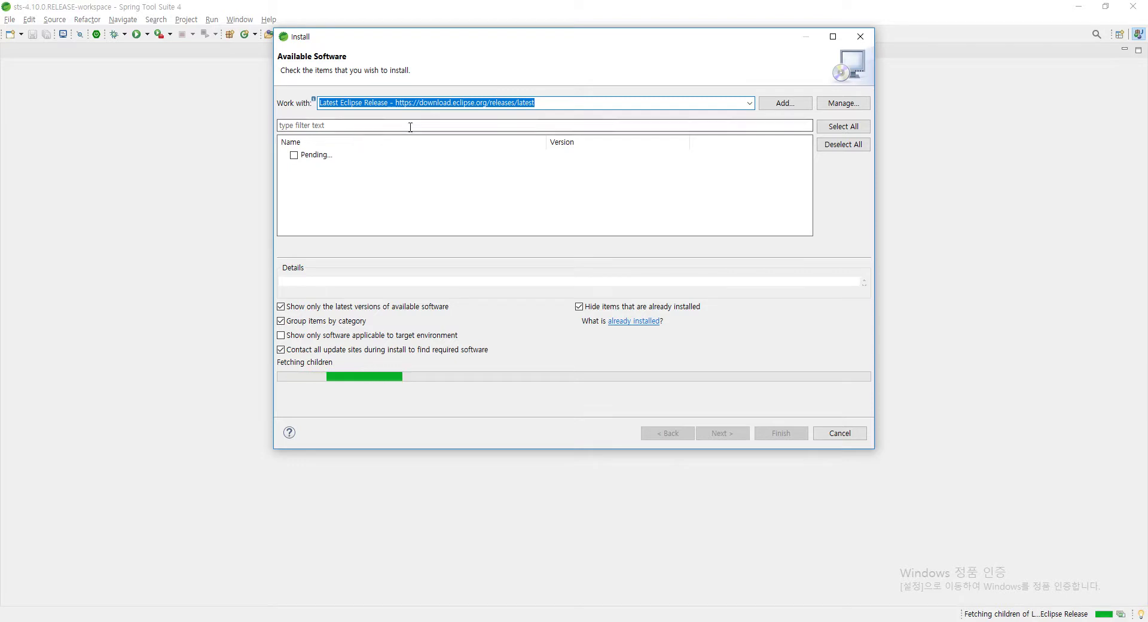
Step: Within the Web, XML, Java EE and OSGi Enterprise Development category, select only JavaScript Development Tools for installation
scroll(395, 184, down, 2)
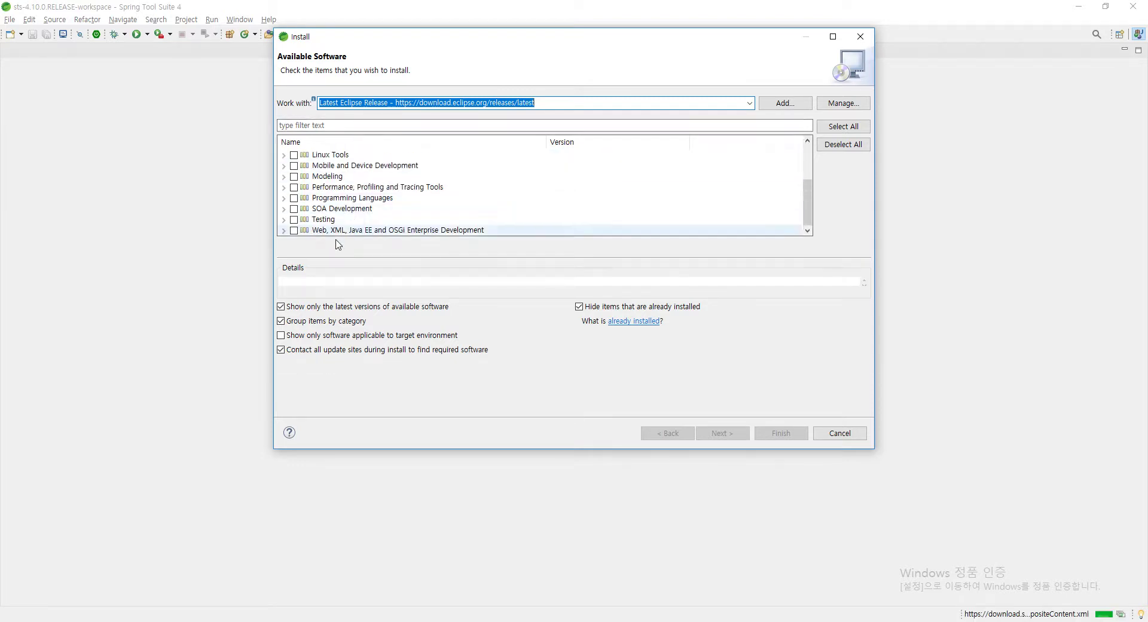
click(384, 231)
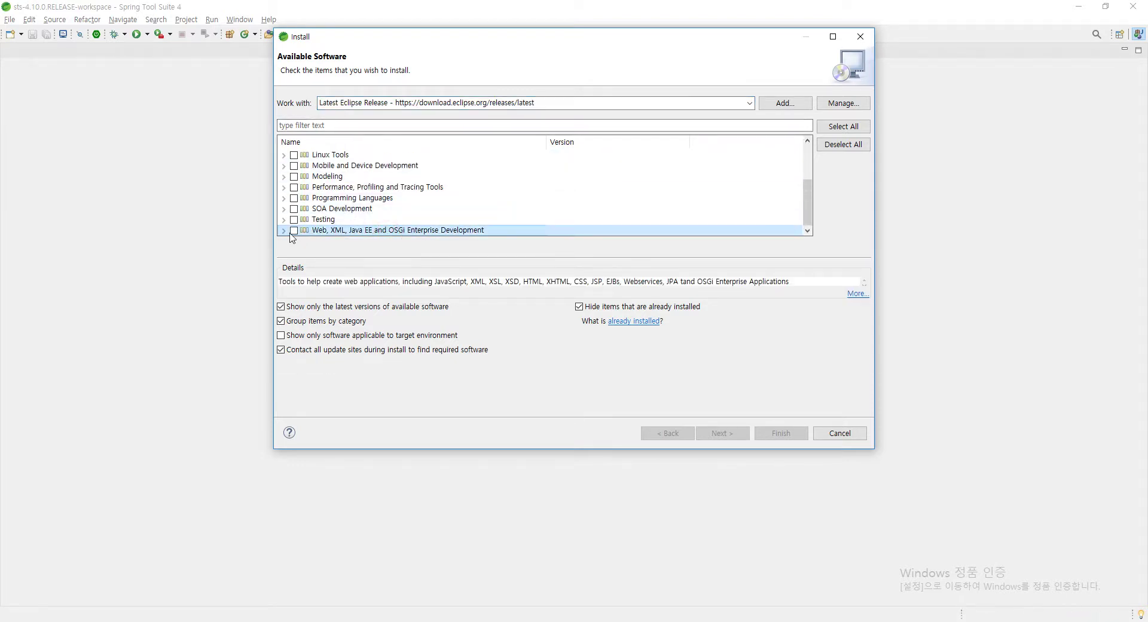
click(293, 230)
click(284, 230)
click(294, 155)
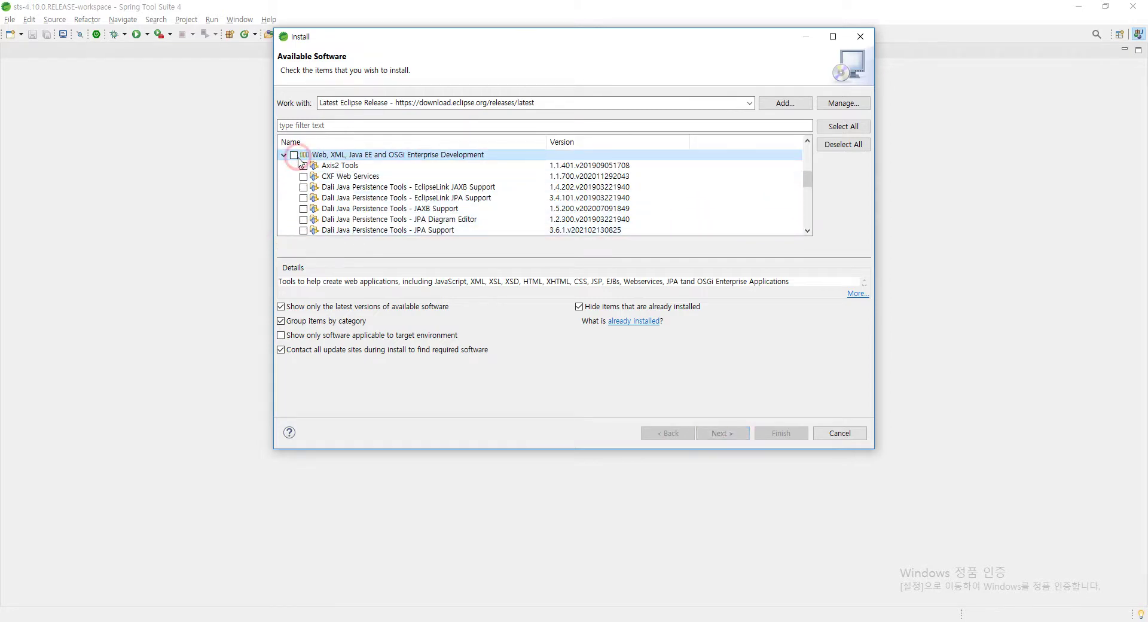
scroll(374, 179, down, 2)
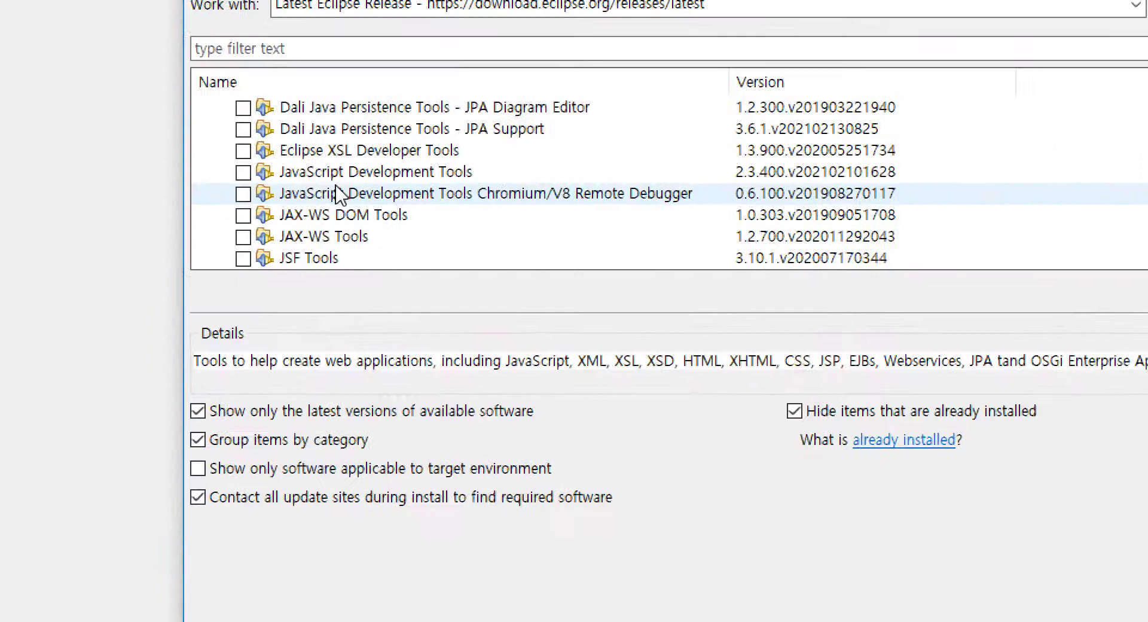
scroll(347, 194, up, 3)
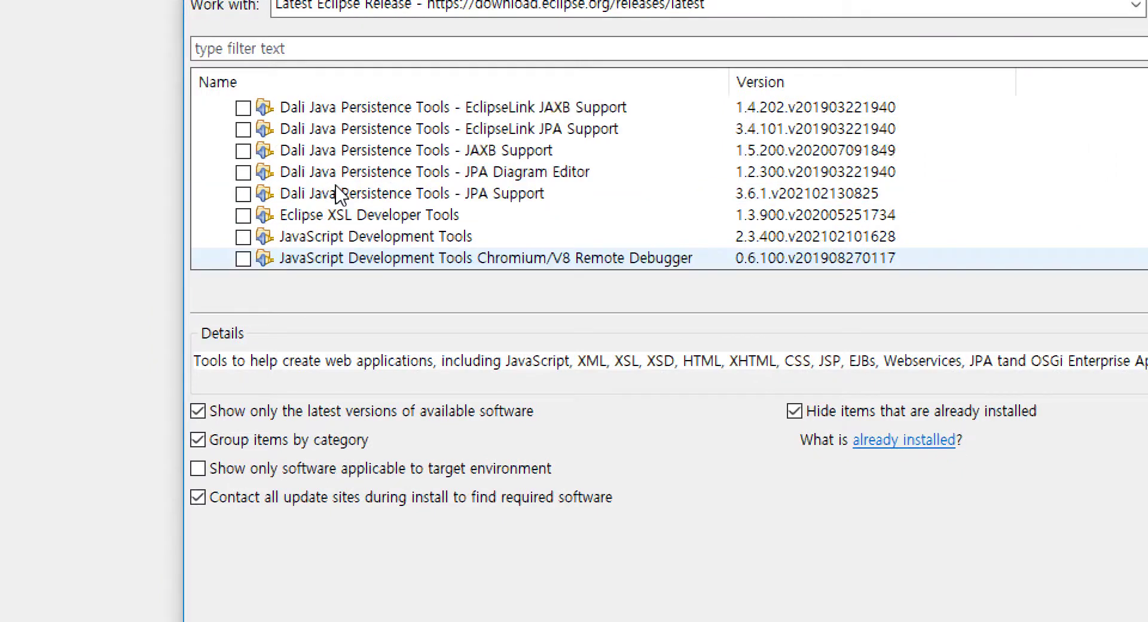
scroll(323, 143, down, 1)
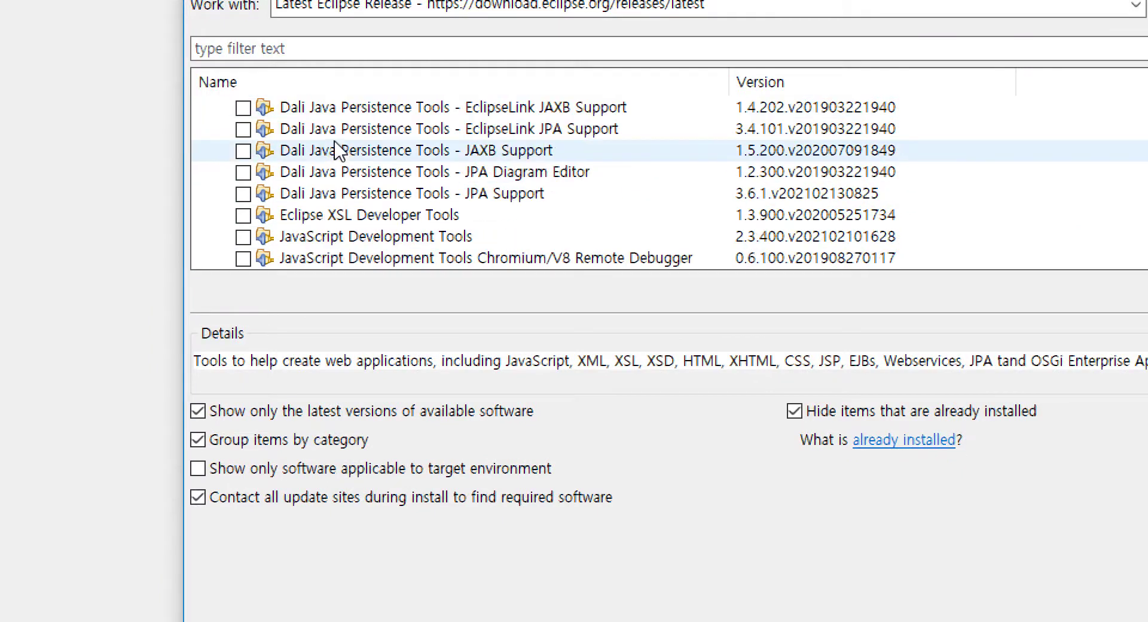
click(359, 214)
scroll(369, 221, down, 1)
click(367, 179)
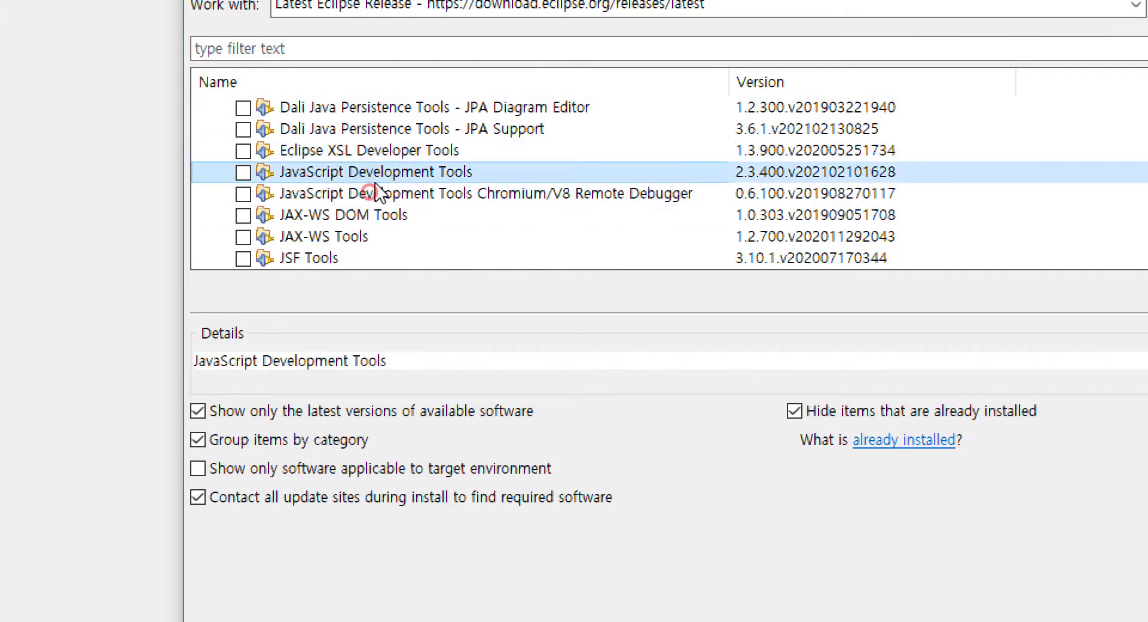
click(243, 175)
Step: Look through the other Web, XML, Java EE and OSGi Enterprise Development items and recheck the JavaScript Development Tools entry
click(345, 202)
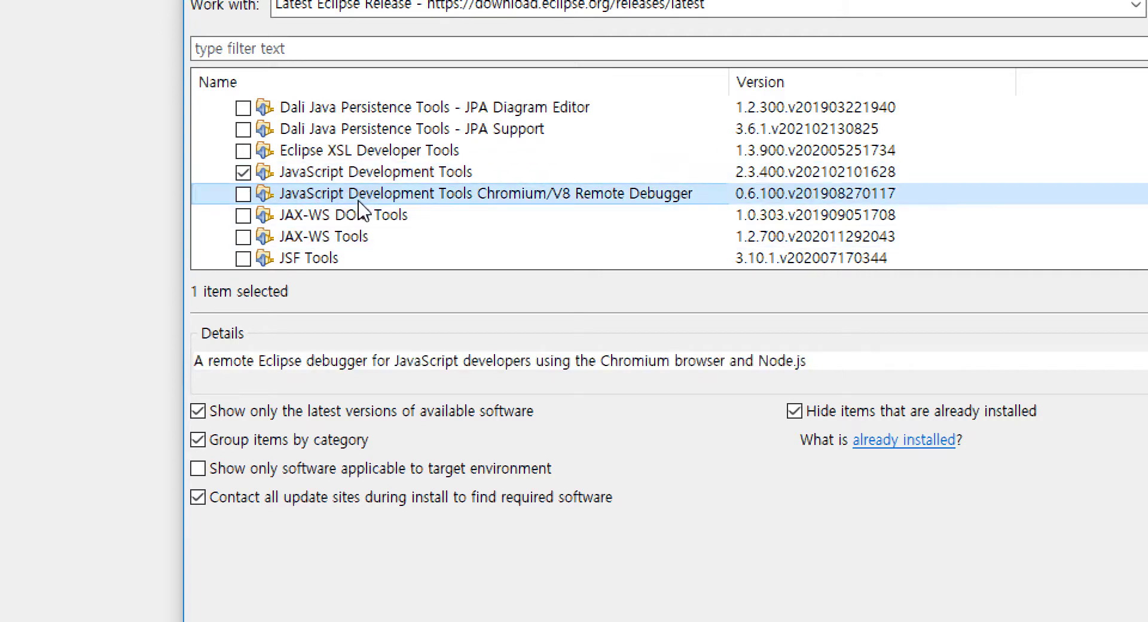
click(398, 175)
scroll(435, 176, up, 2)
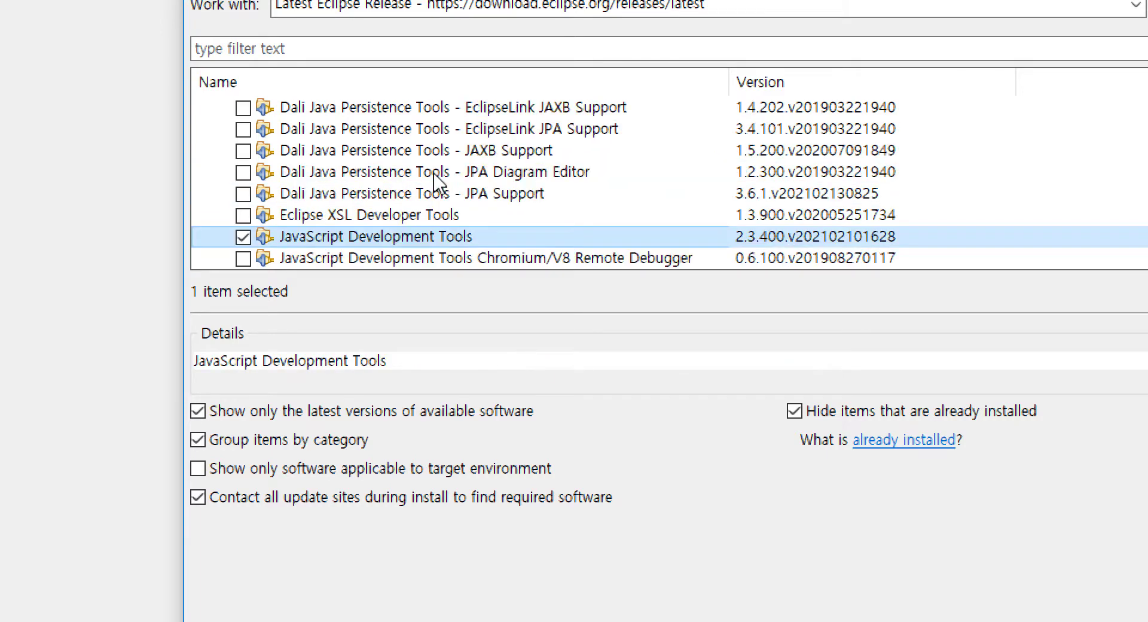
scroll(433, 179, down, 4)
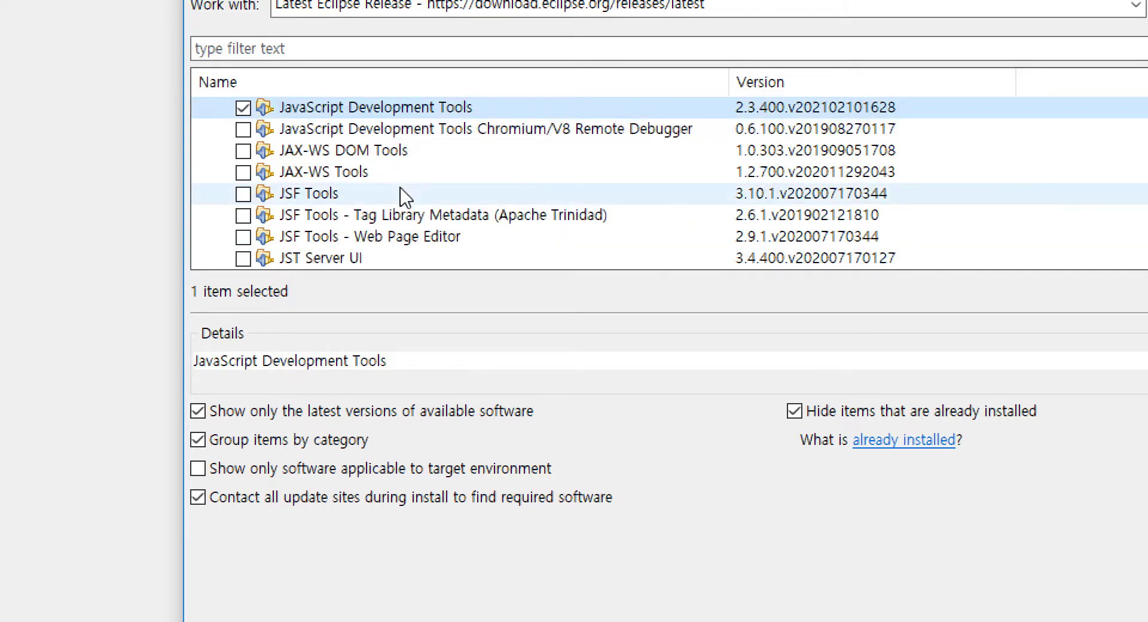
scroll(393, 197, down, 2)
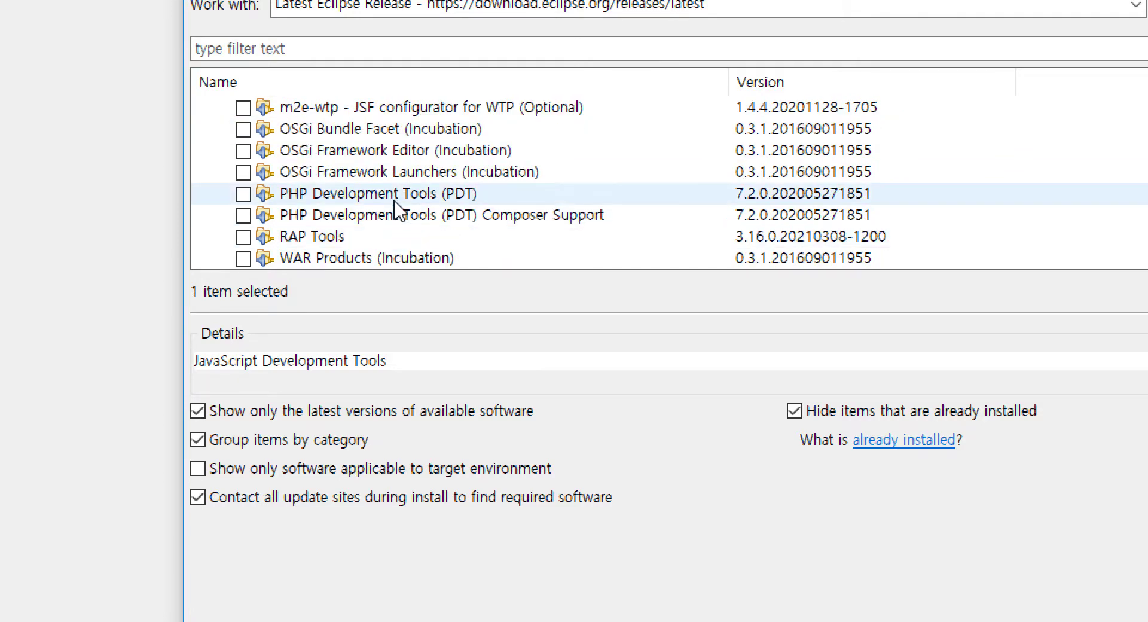
scroll(395, 208, up, 4)
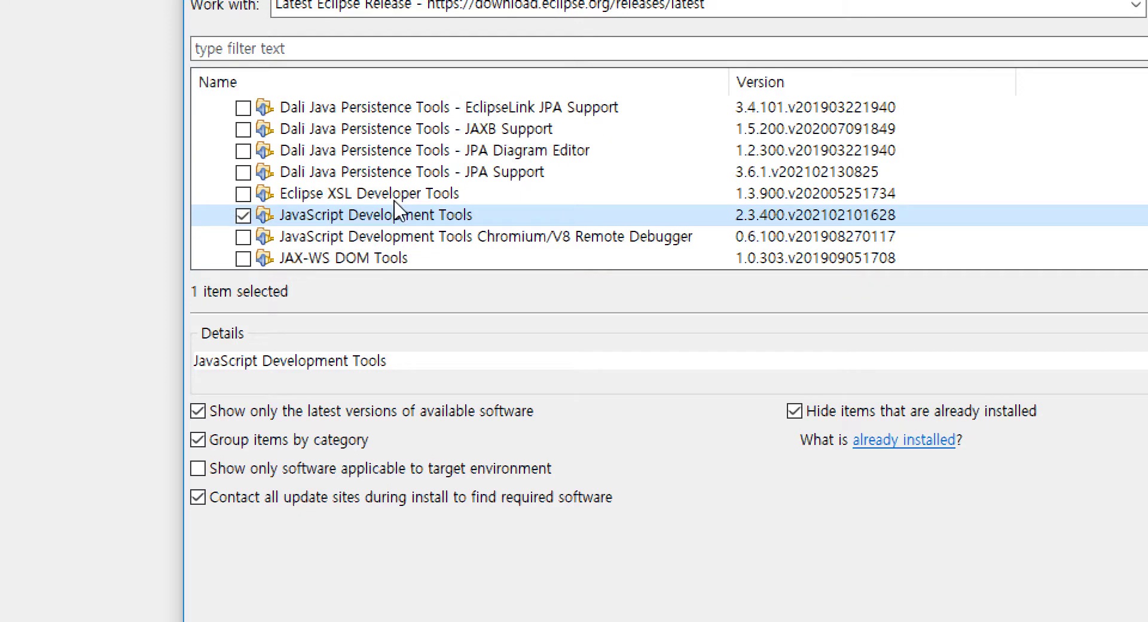
scroll(398, 212, up, 2)
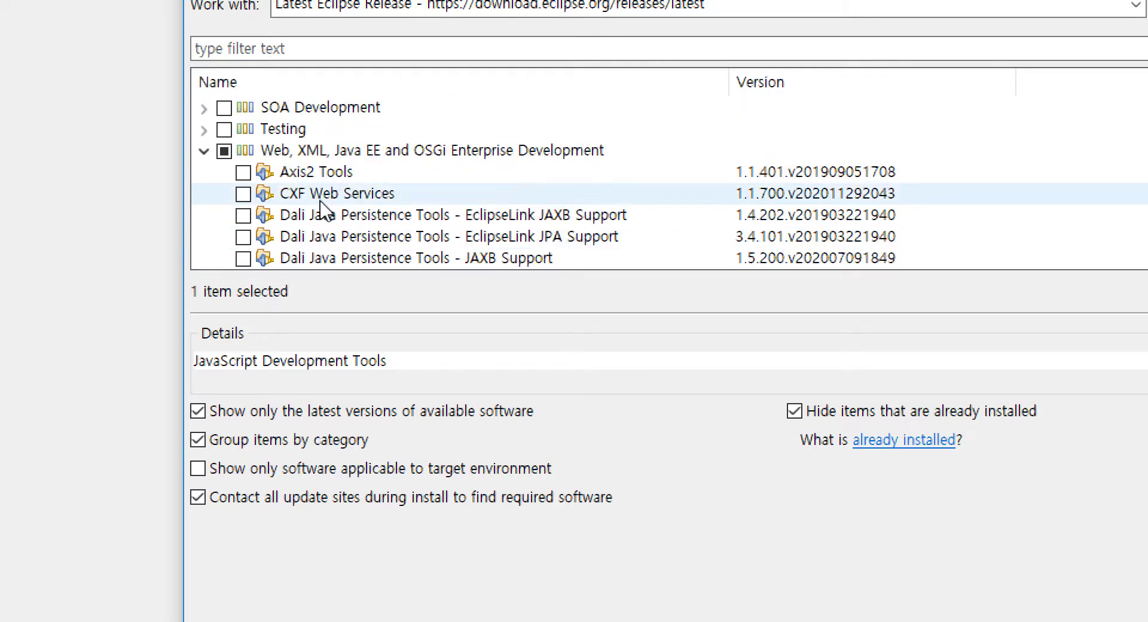
click(204, 152)
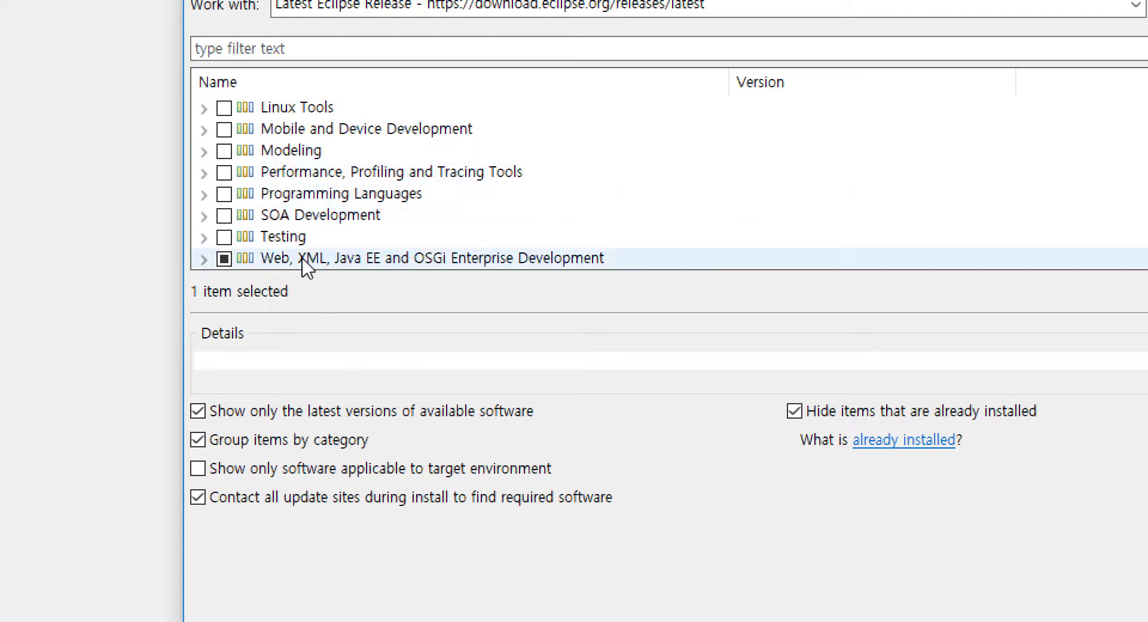
click(204, 259)
scroll(479, 224, down, 1)
scroll(479, 224, down, 1)
click(360, 178)
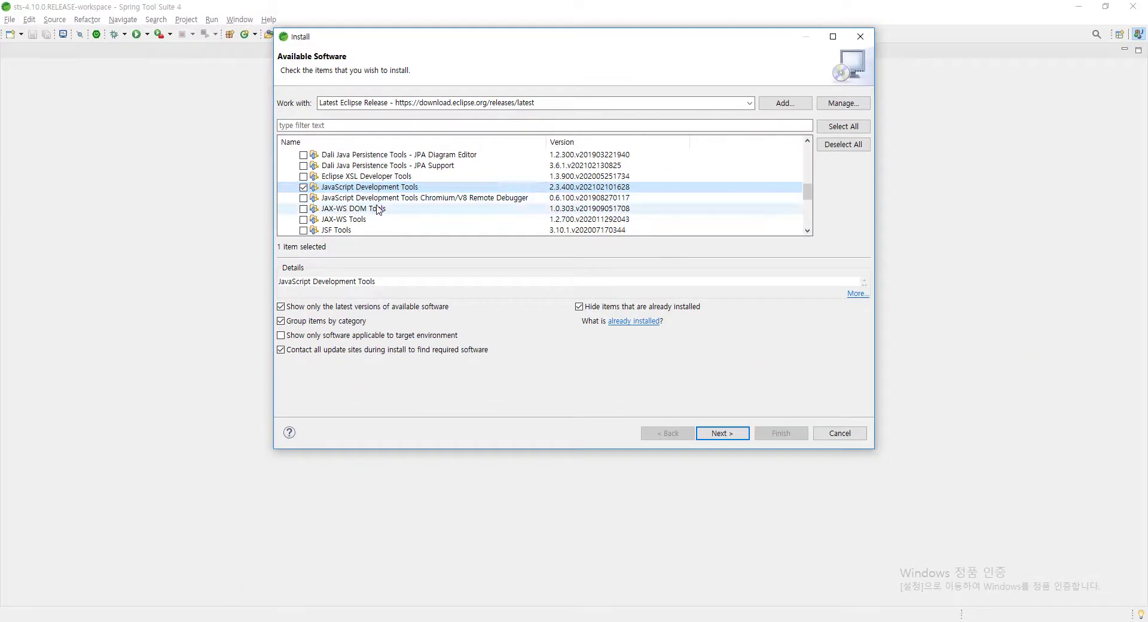
Step: Proceed through the install details for JavaScript Development Tools and accept the license agreement terms
click(729, 433)
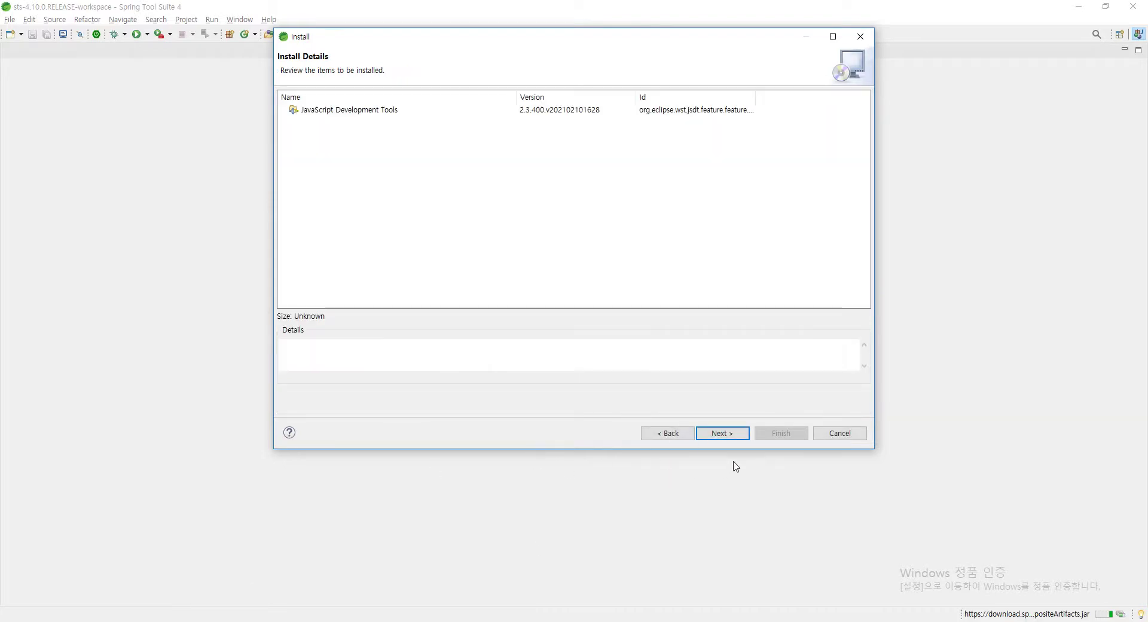
click(725, 435)
click(374, 364)
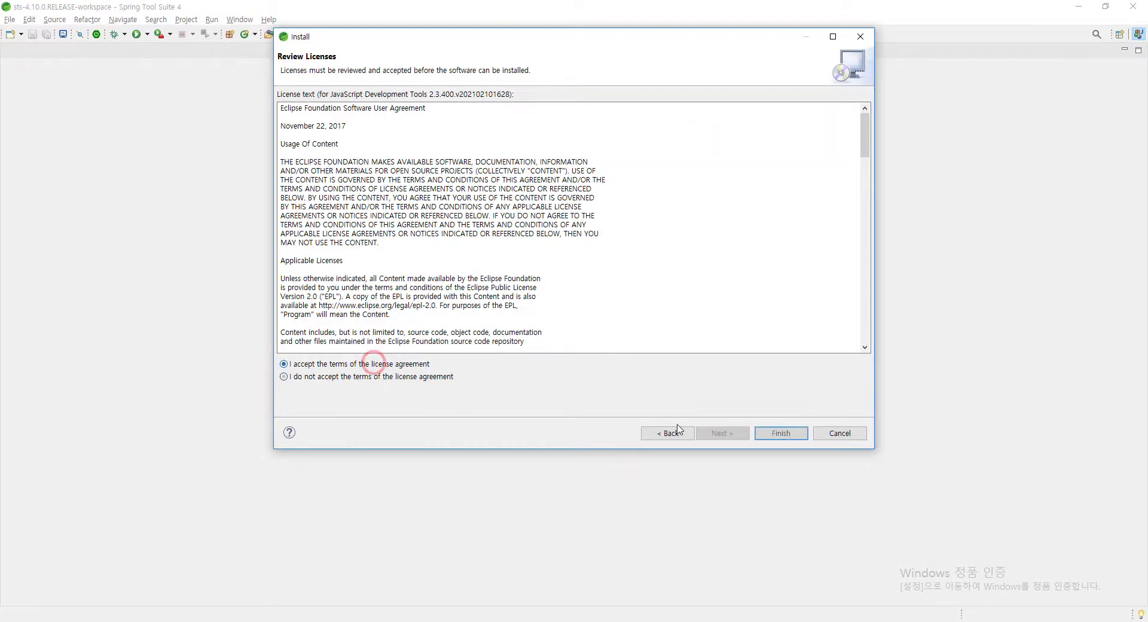
Step: Finish the JavaScript Development Tools installation and restart Spring Tool Suite 4 to apply the update
click(781, 433)
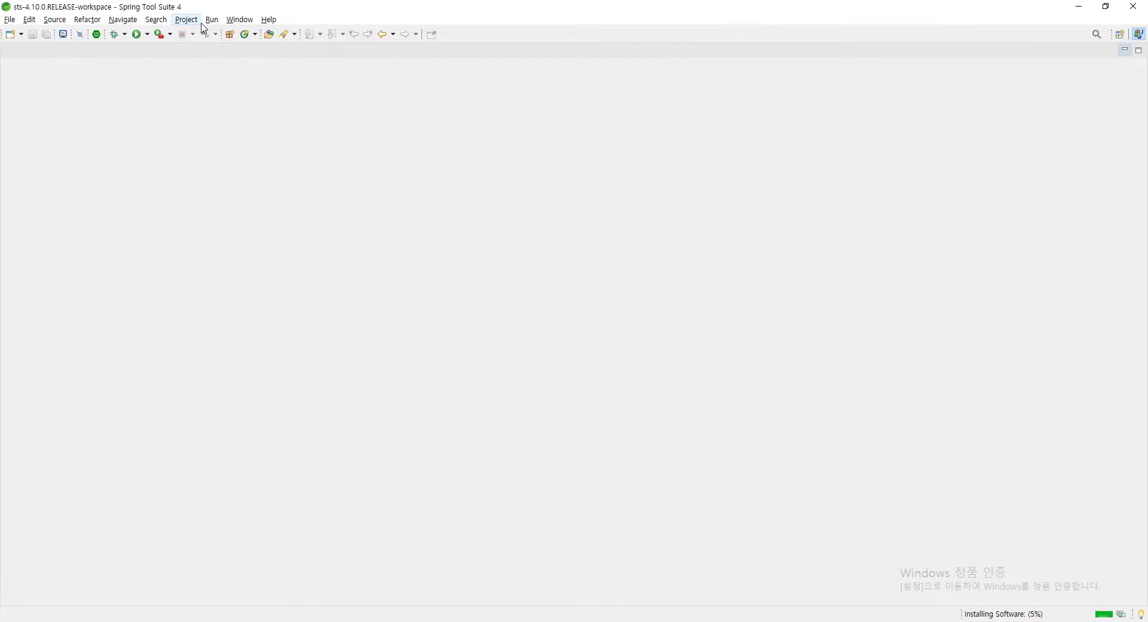
click(235, 20)
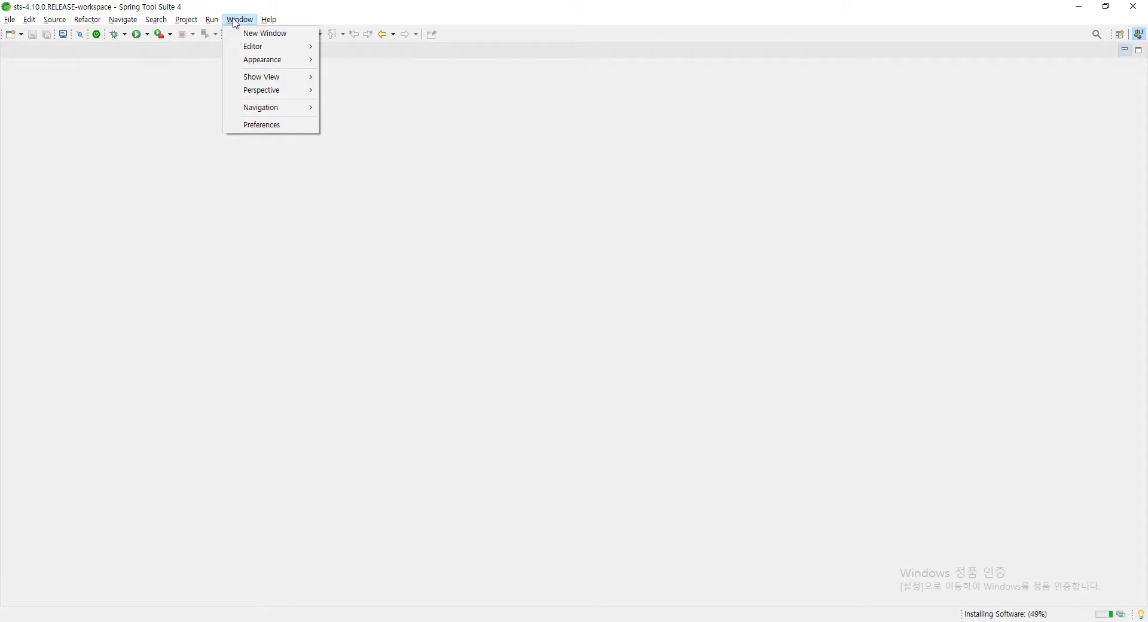
click(297, 224)
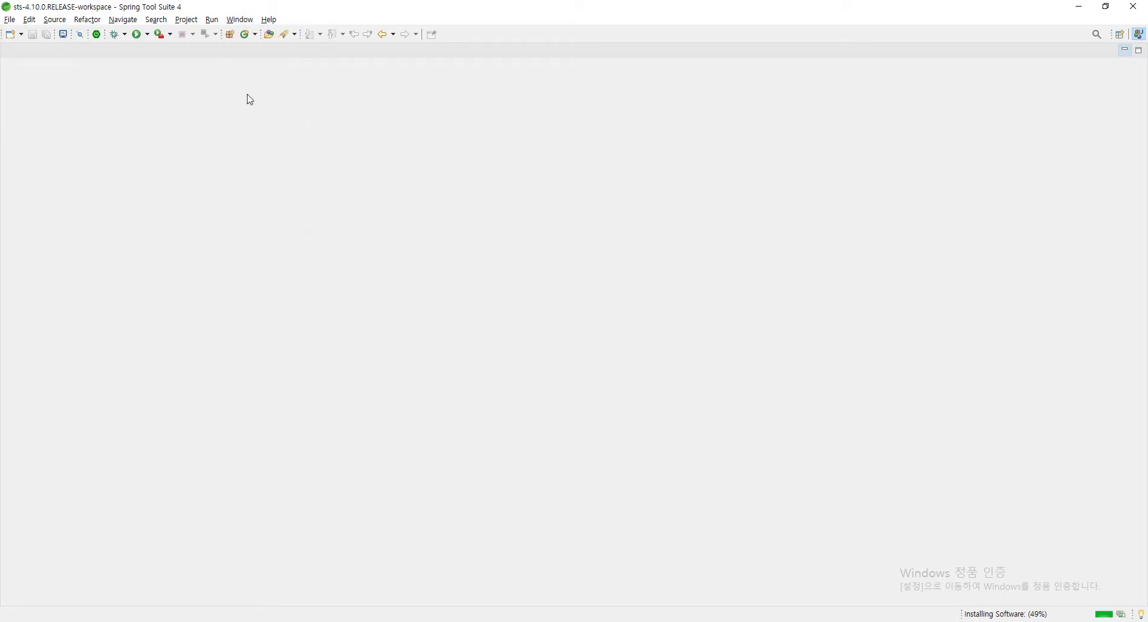
click(248, 21)
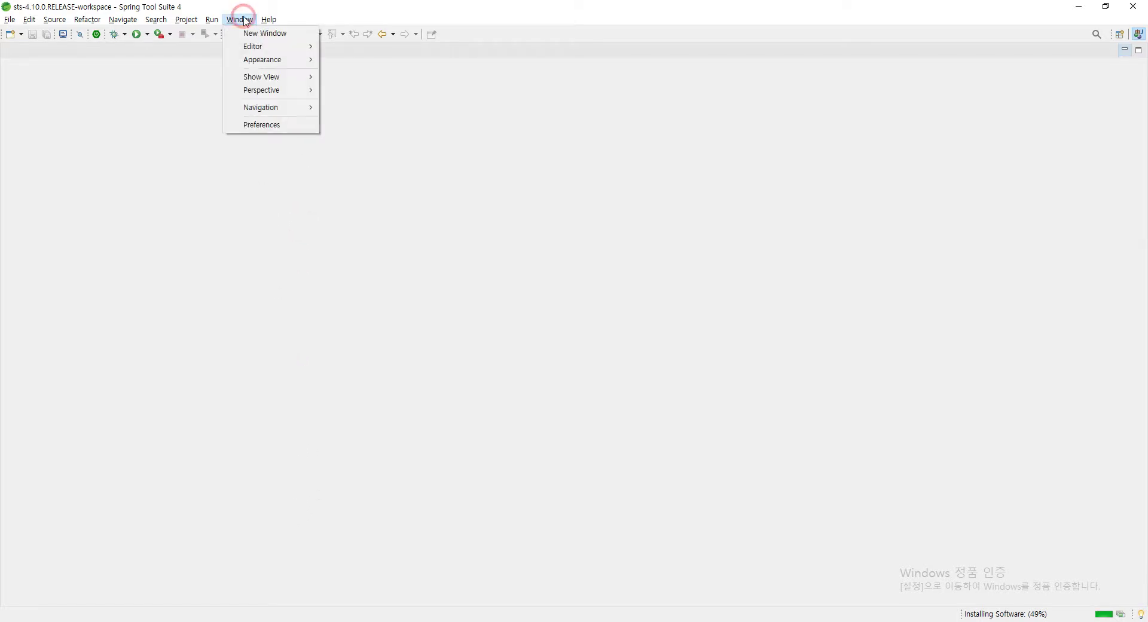
mouse_move(272, 26)
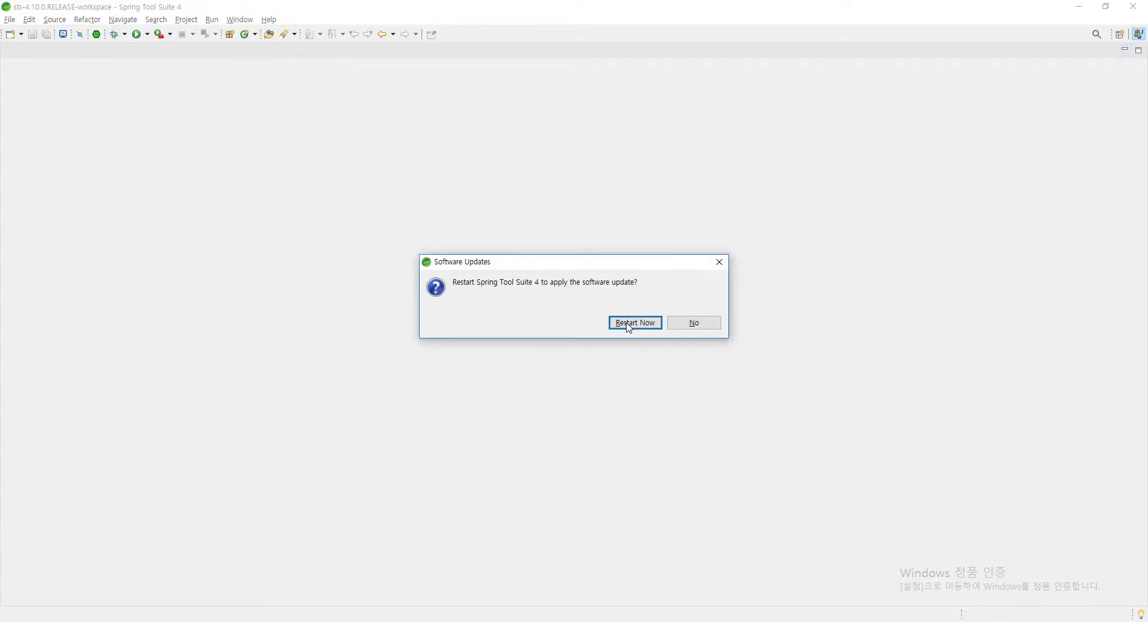
click(628, 323)
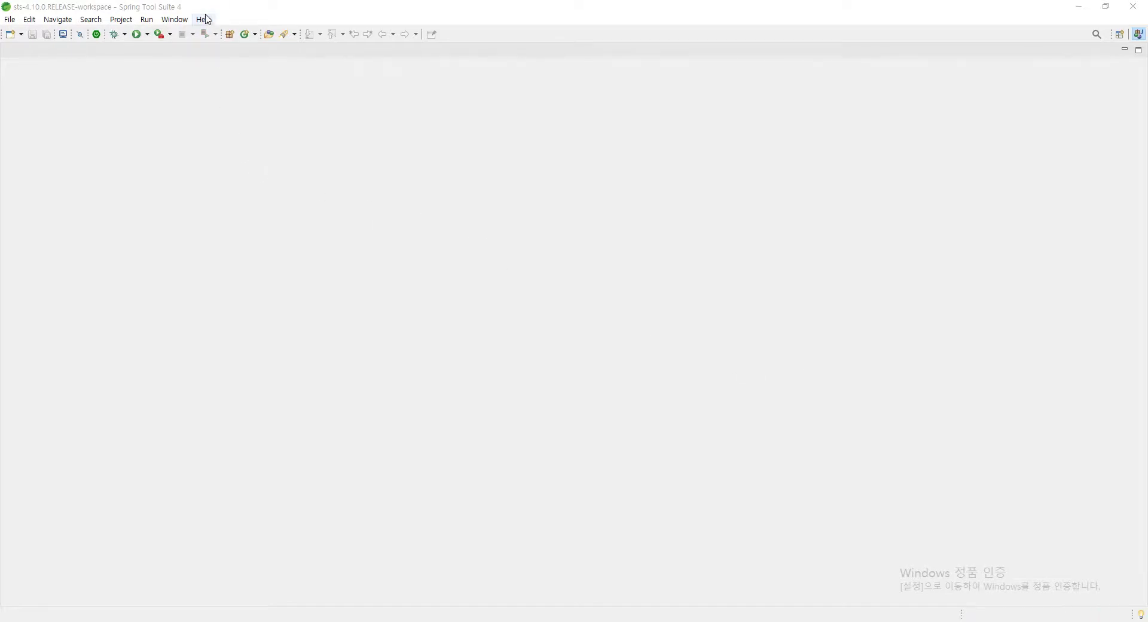
click(206, 19)
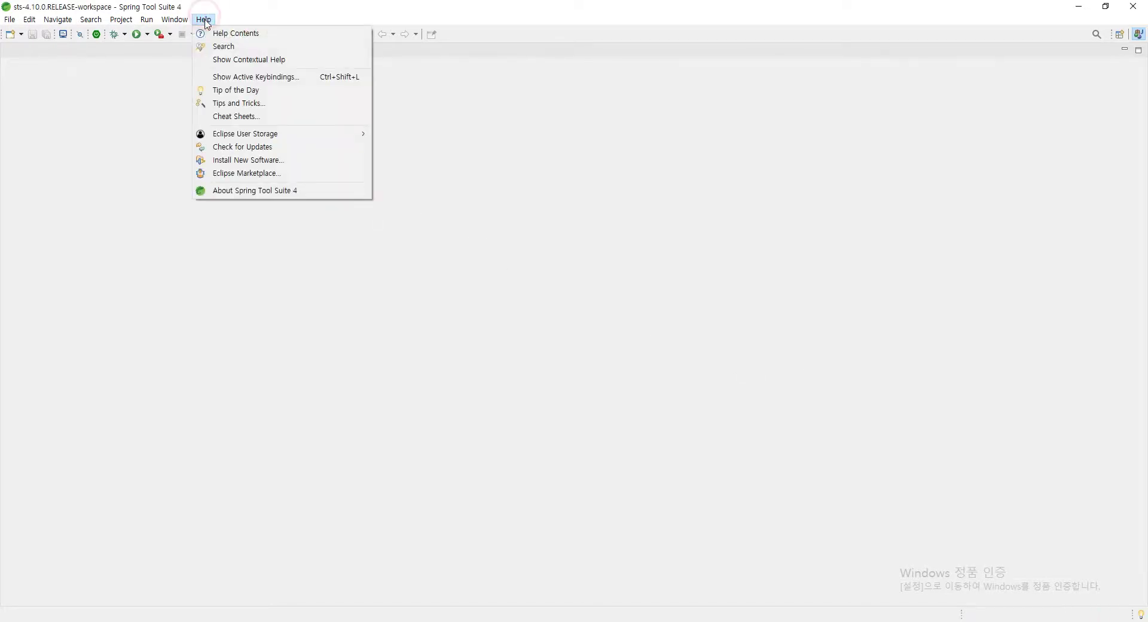
click(247, 162)
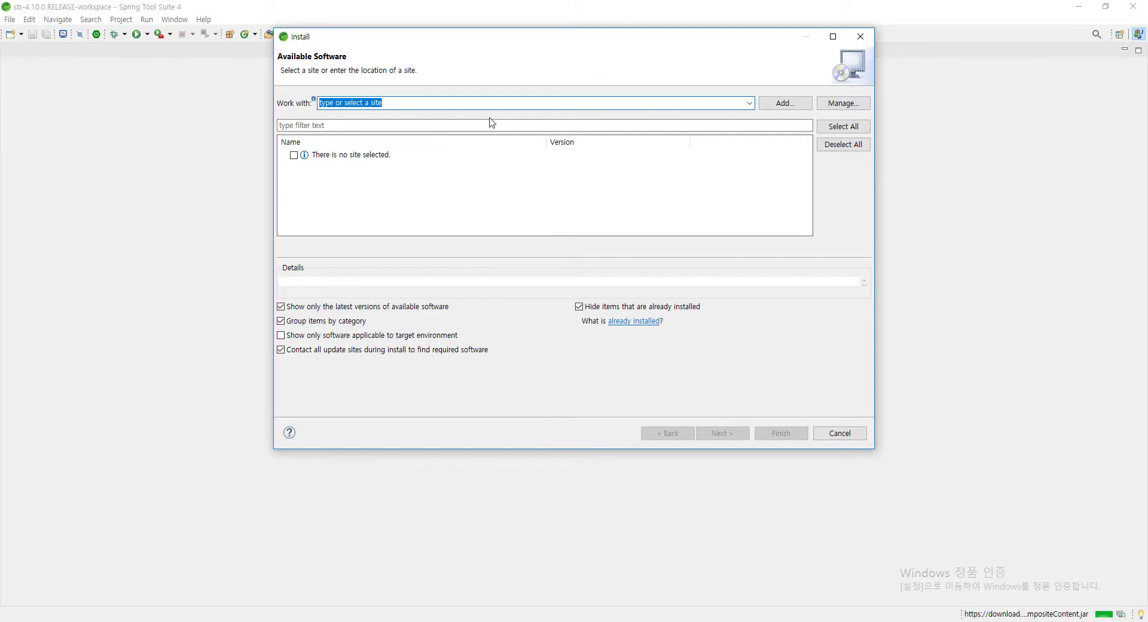
click(783, 103)
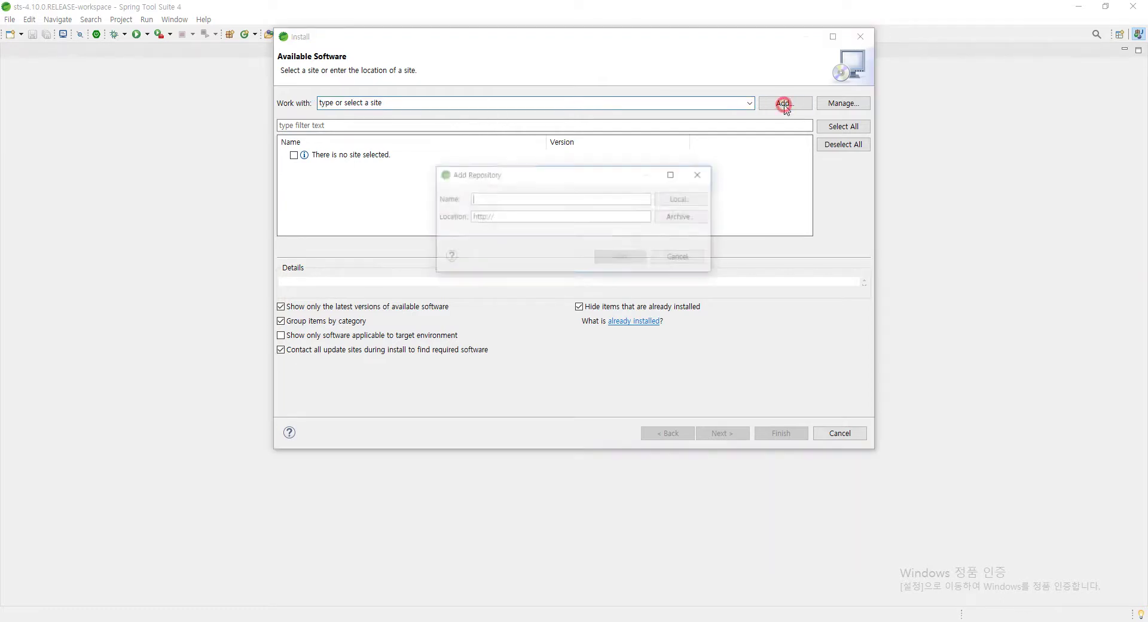
key(Escape)
key(Escape)
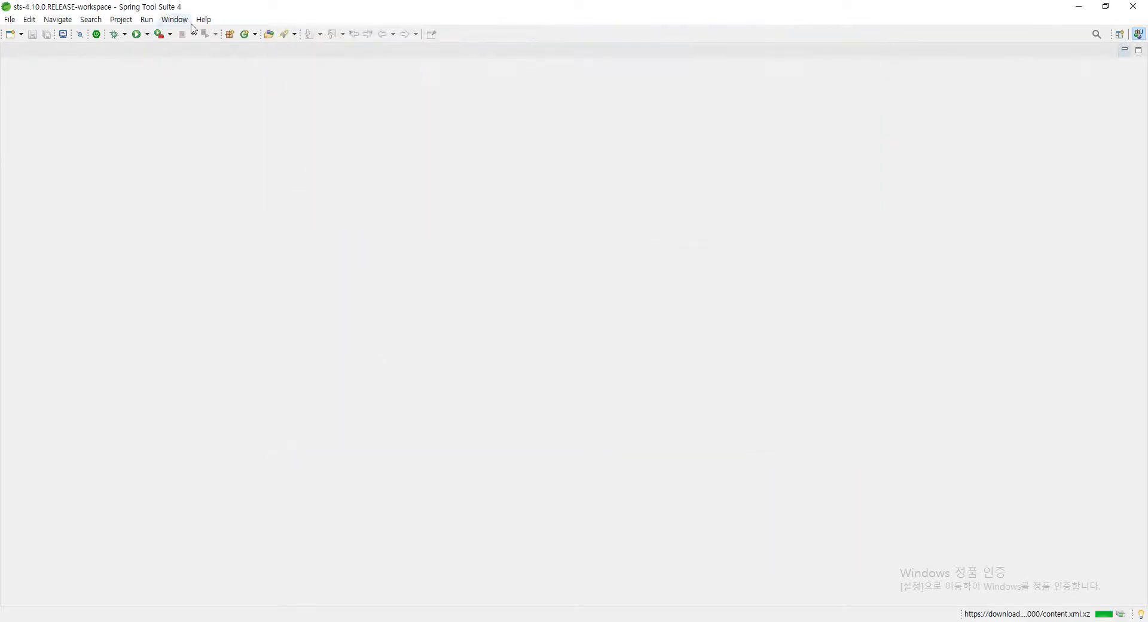
Step: Start installing new software and begin adding an update repository with the name Emmet
click(203, 20)
click(248, 160)
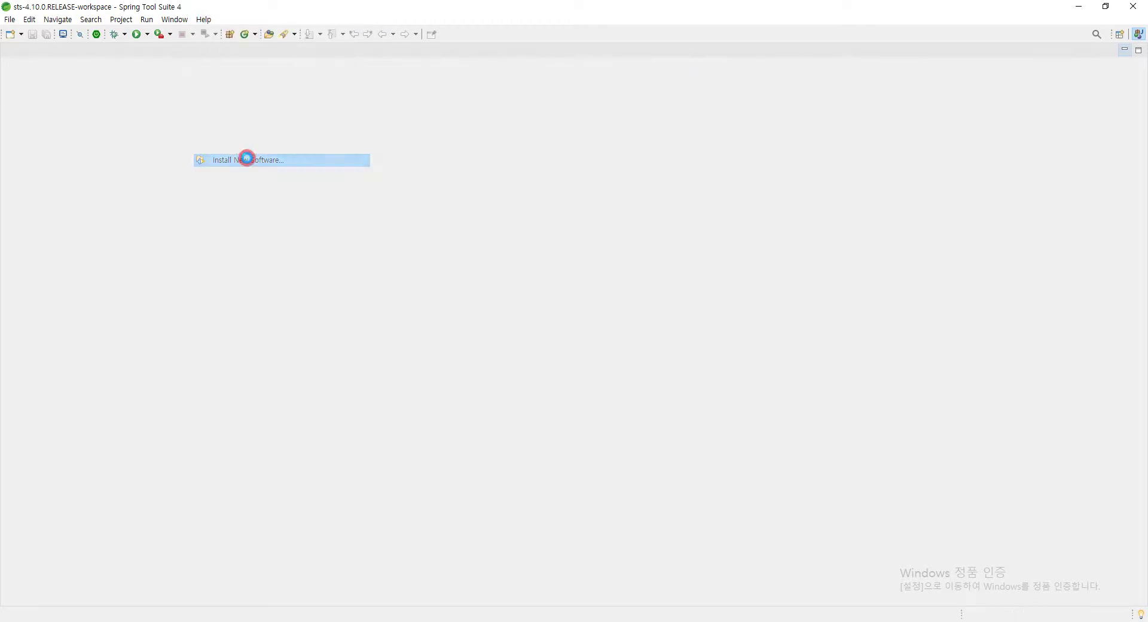
click(780, 102)
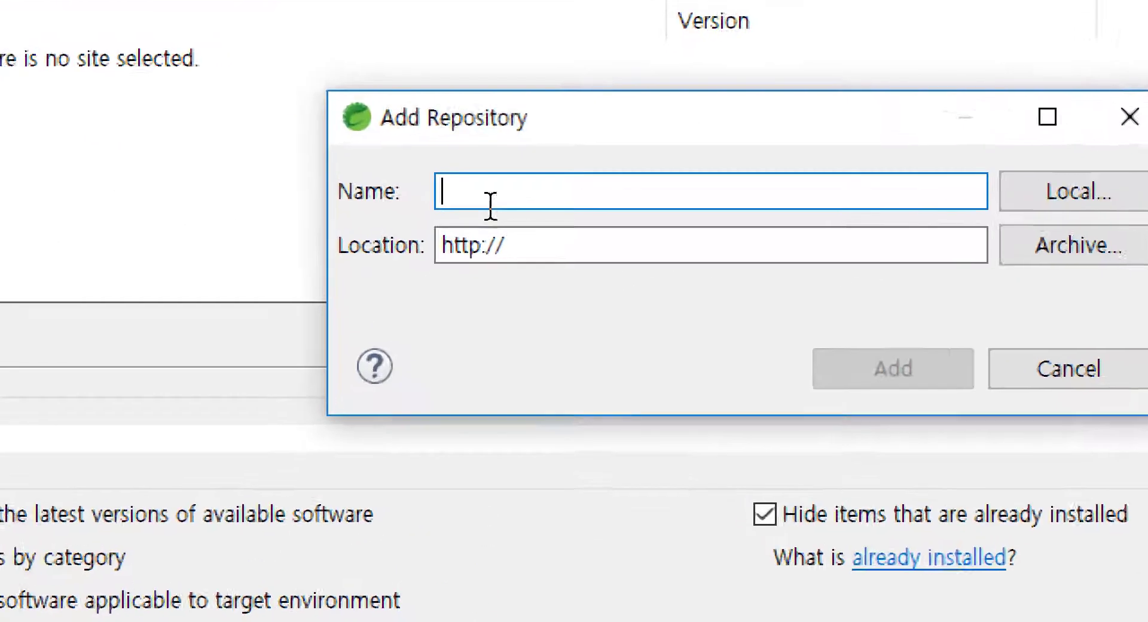
text(W)
key(BackSpace)
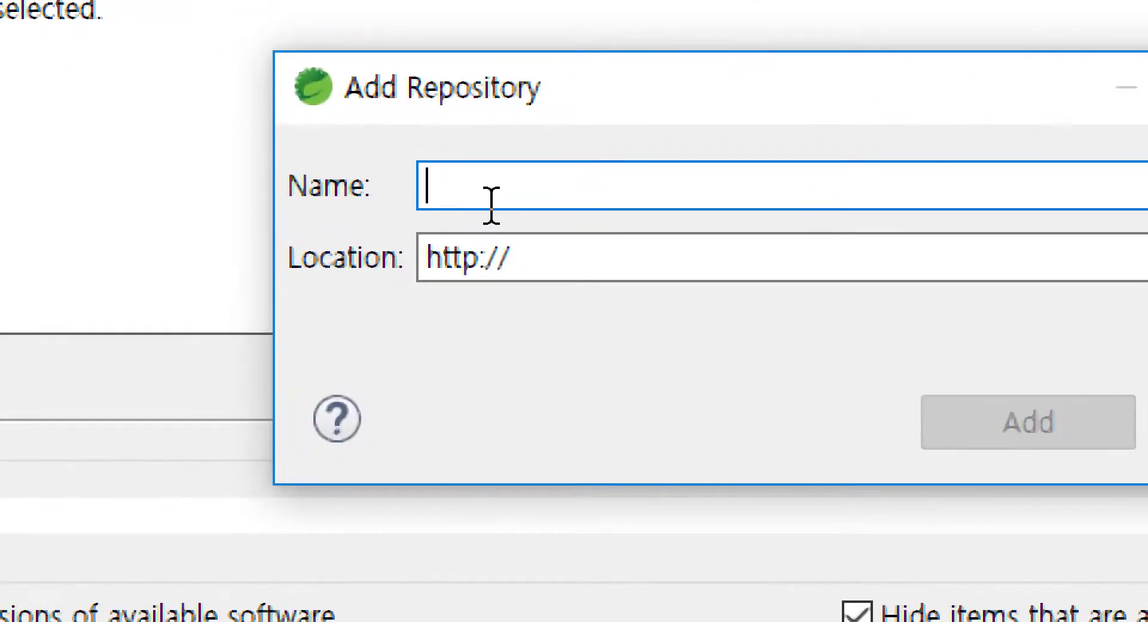
text(Emmet)
key(Home)
key(shift+Right)
key(shift+Right)
key(shift+Right)
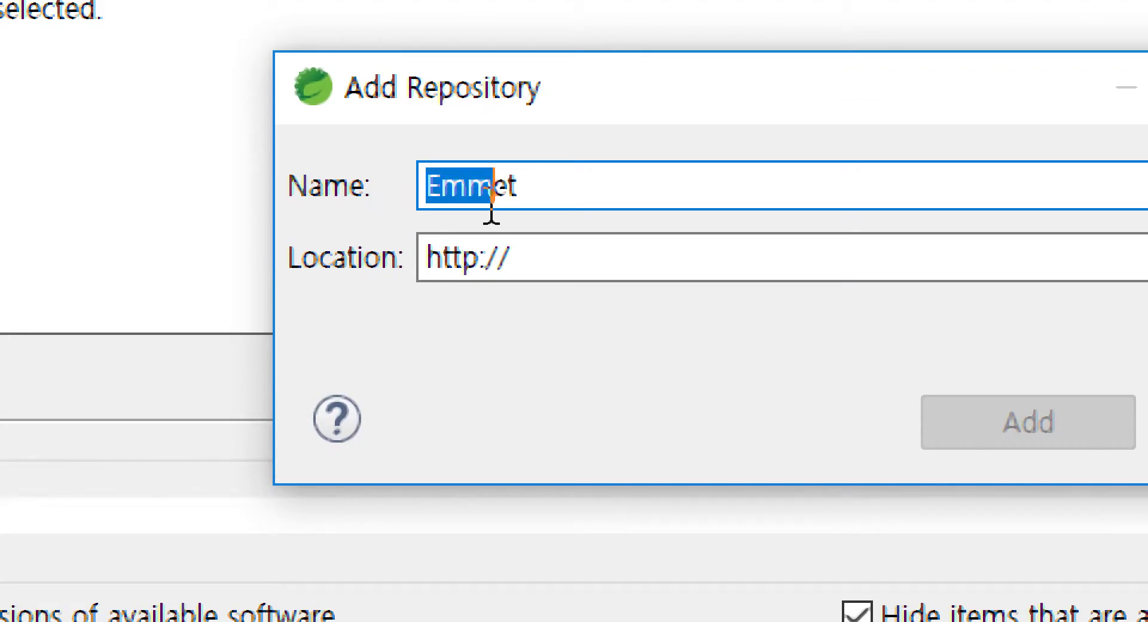
key(alt+Tab)
key(alt+Tab)
click(559, 199)
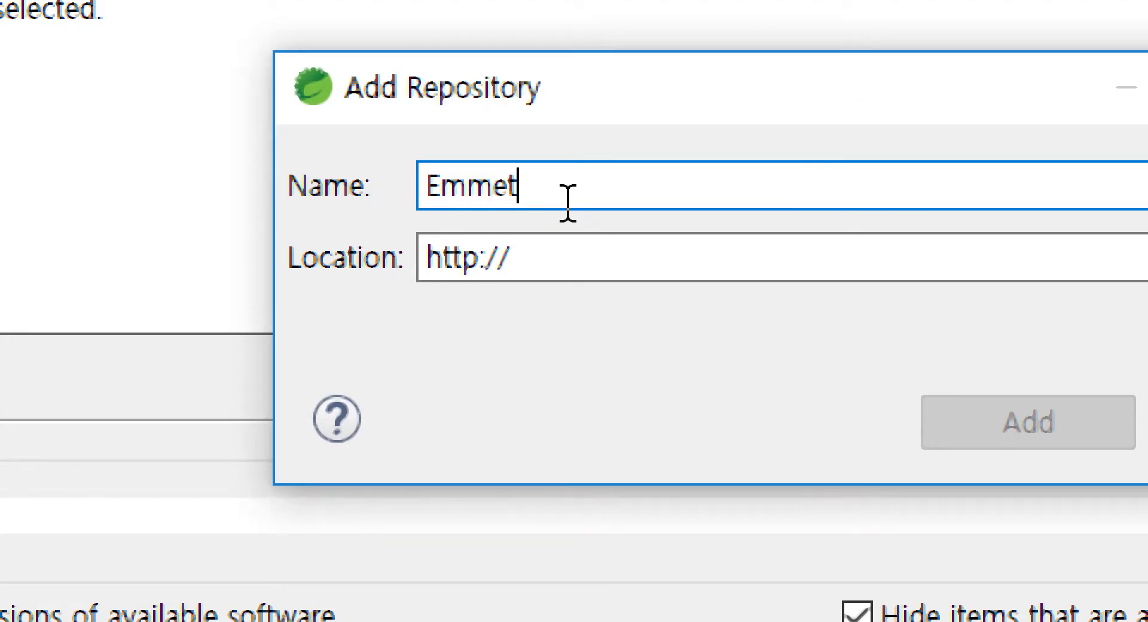
click(551, 244)
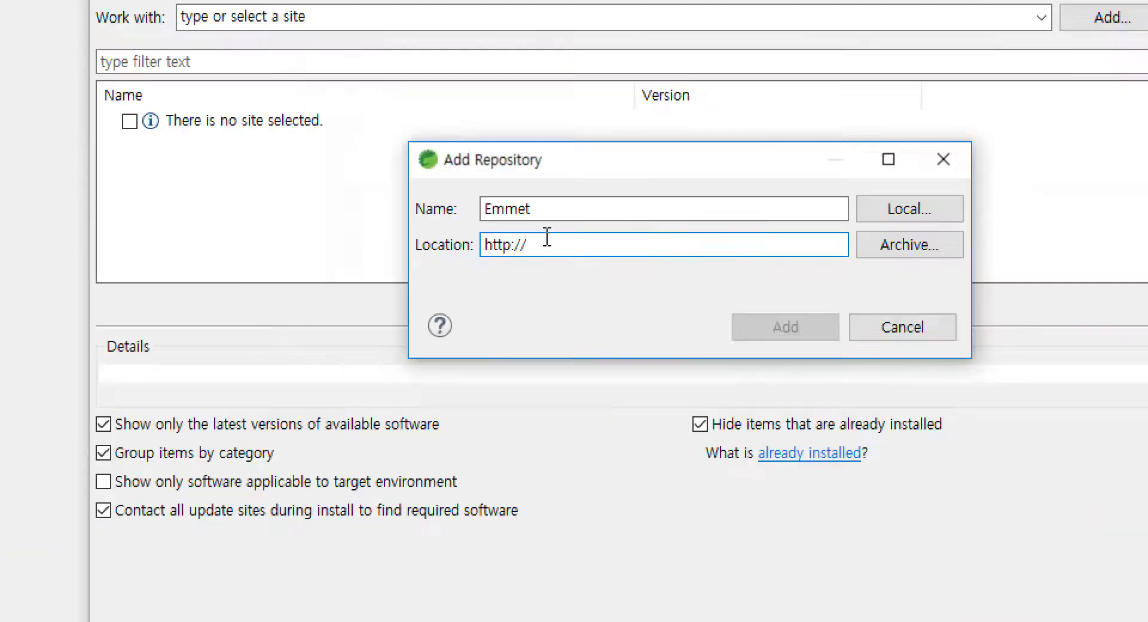
key(alt+Tab)
key(alt+Tab)
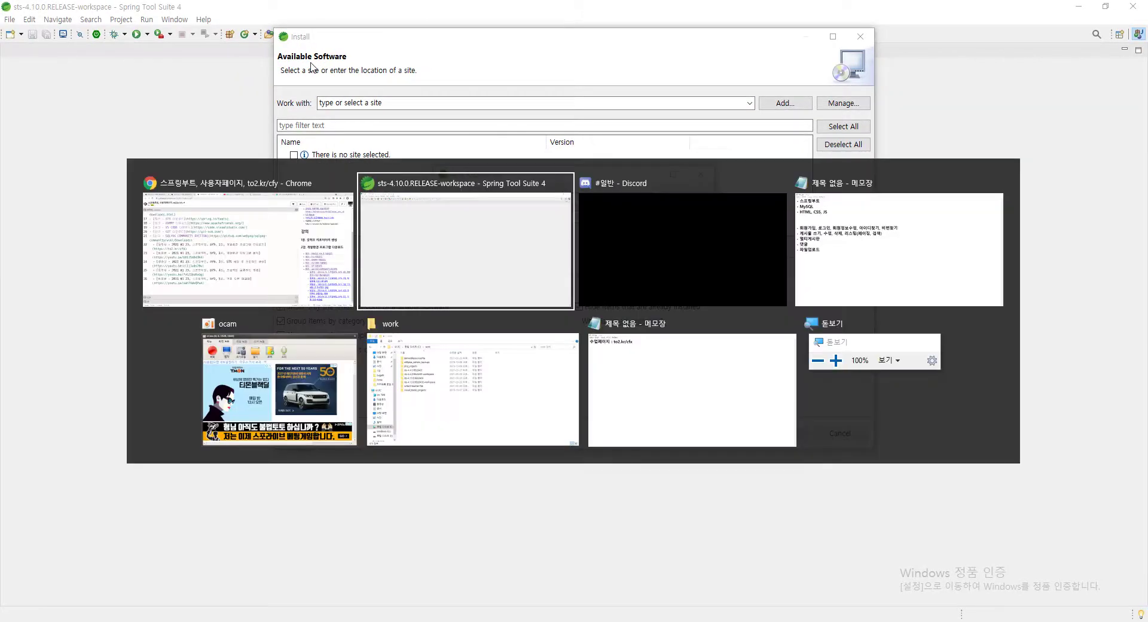
key(alt+Tab)
key(alt+Tab)
key(alt+Tab)
key(alt+Tab)
key(alt+Tab)
key(alt+Tab)
key(alt+Tab)
key(alt+Tab)
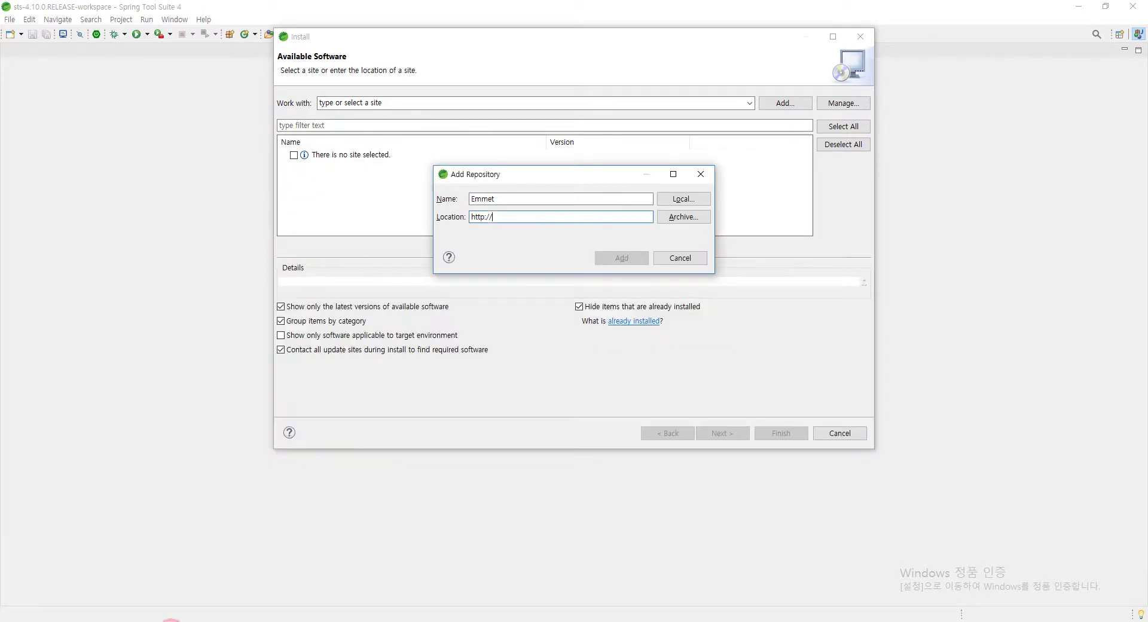
key(alt+Tab)
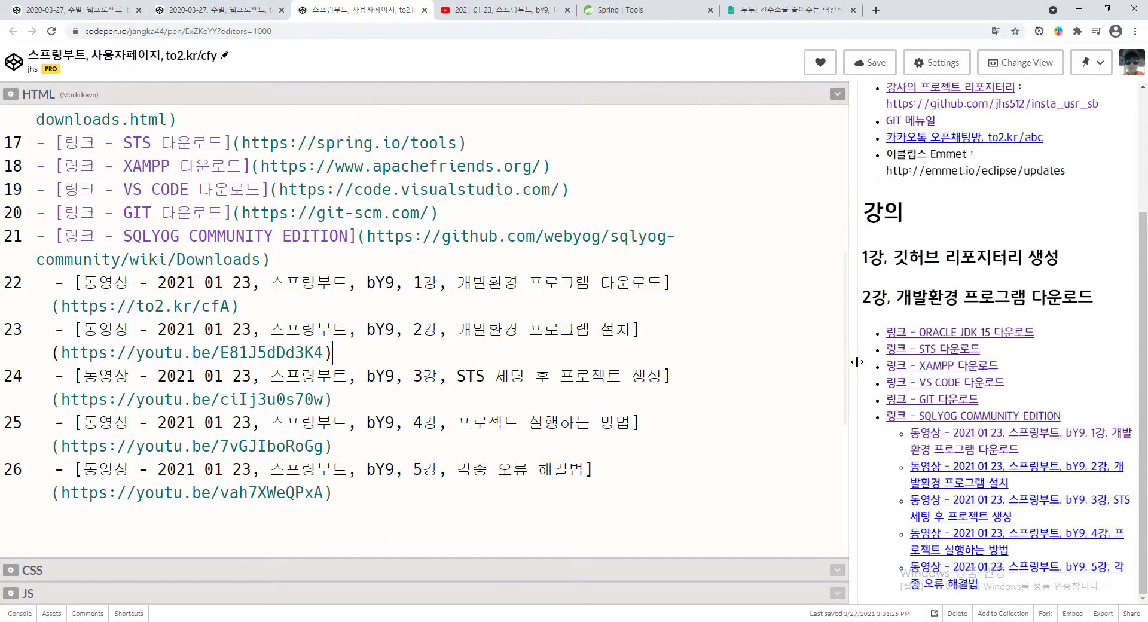
drag(851, 361, 392, 334)
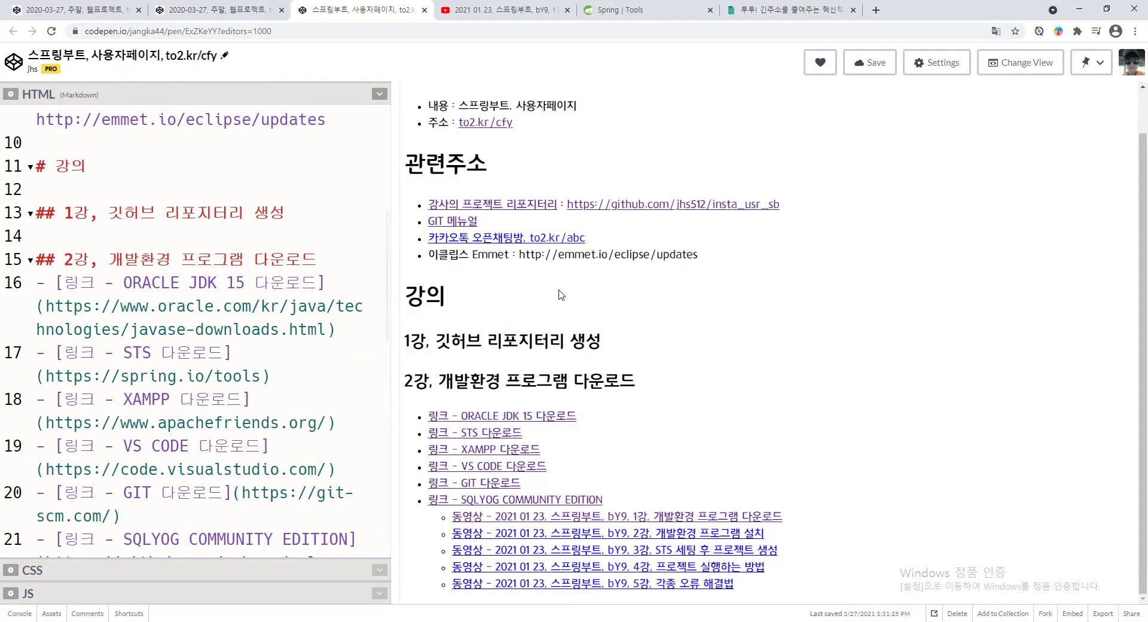
drag(521, 254, 698, 255)
key(ctrl+c)
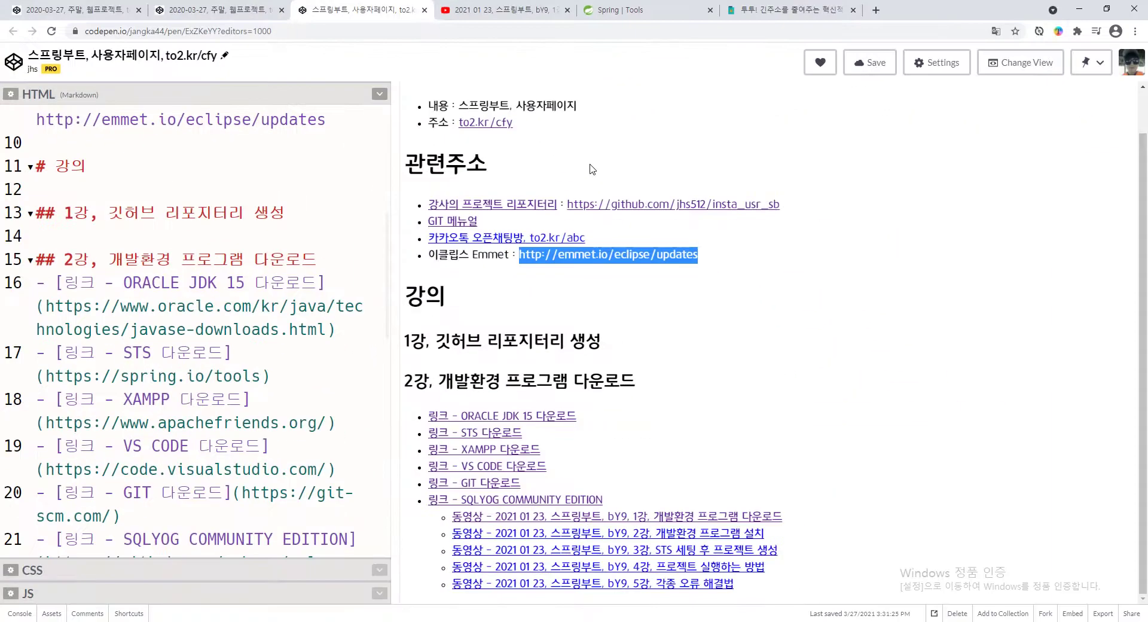
key(alt+Tab)
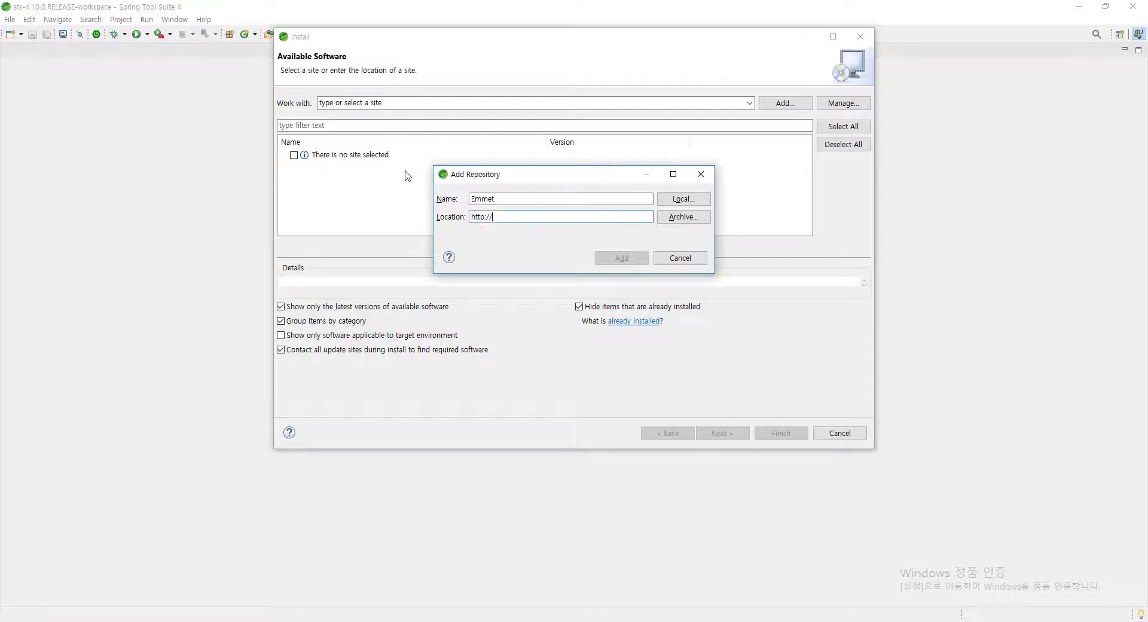
key(ctrl+v)
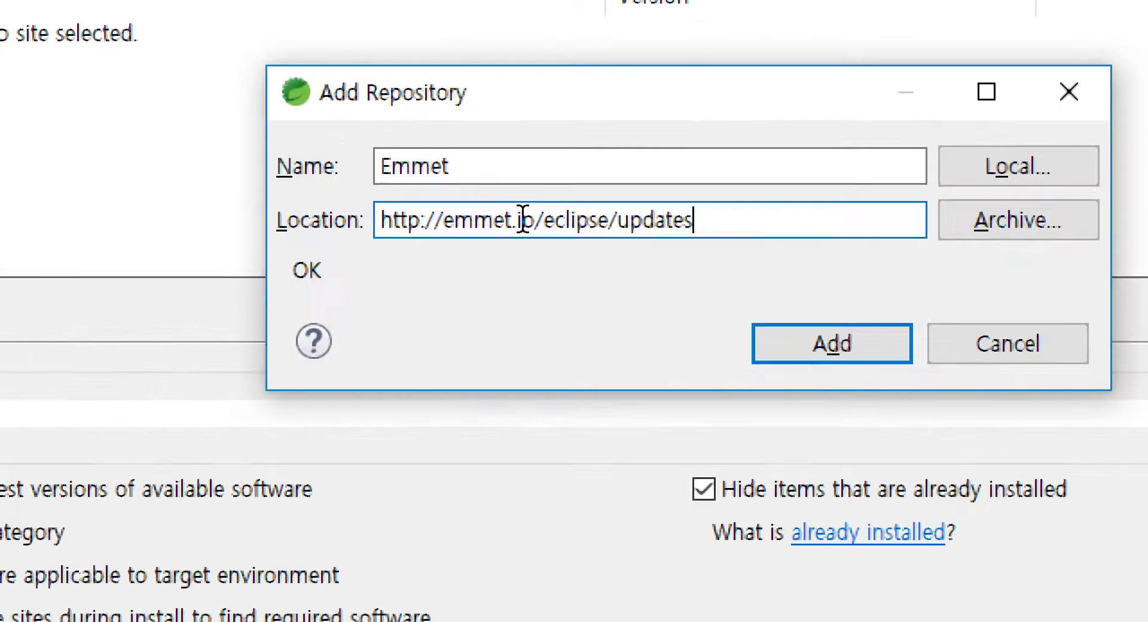
click(527, 200)
click(705, 222)
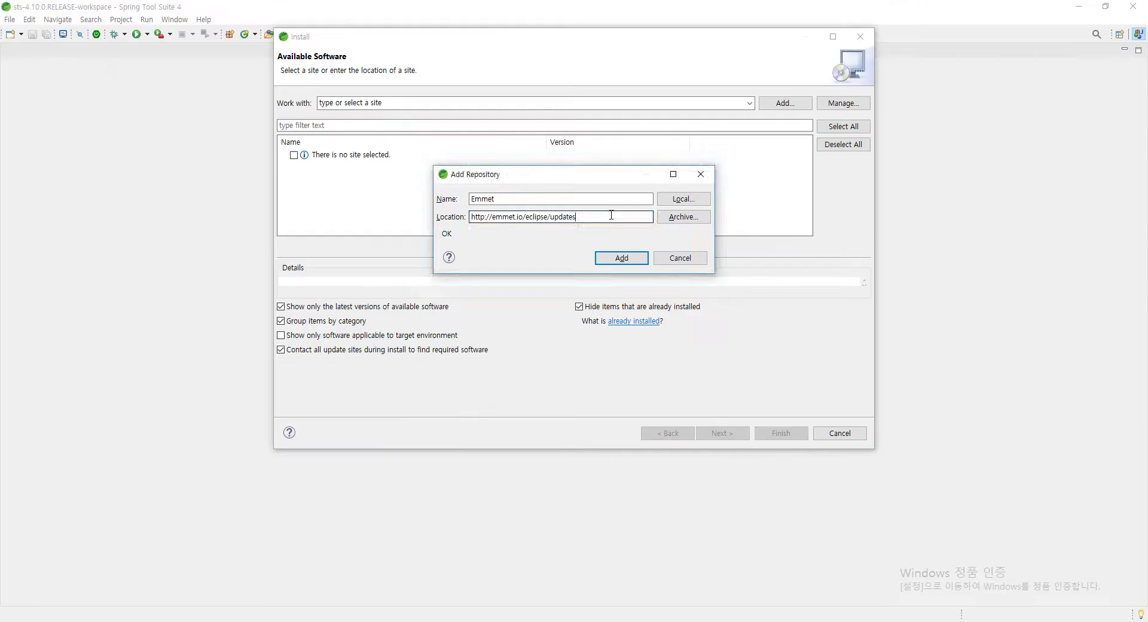
Step: Write the sample abbreviation div*5 in a new Notepad document and close it without saving
key(super)
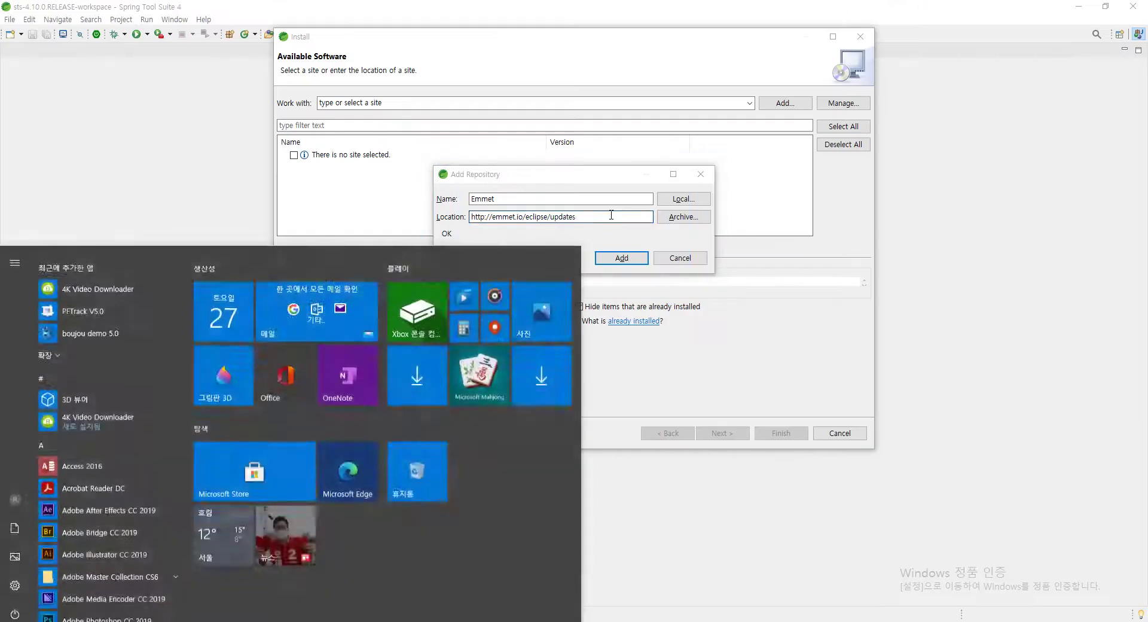
text(note)
key(Return)
text(div*5)
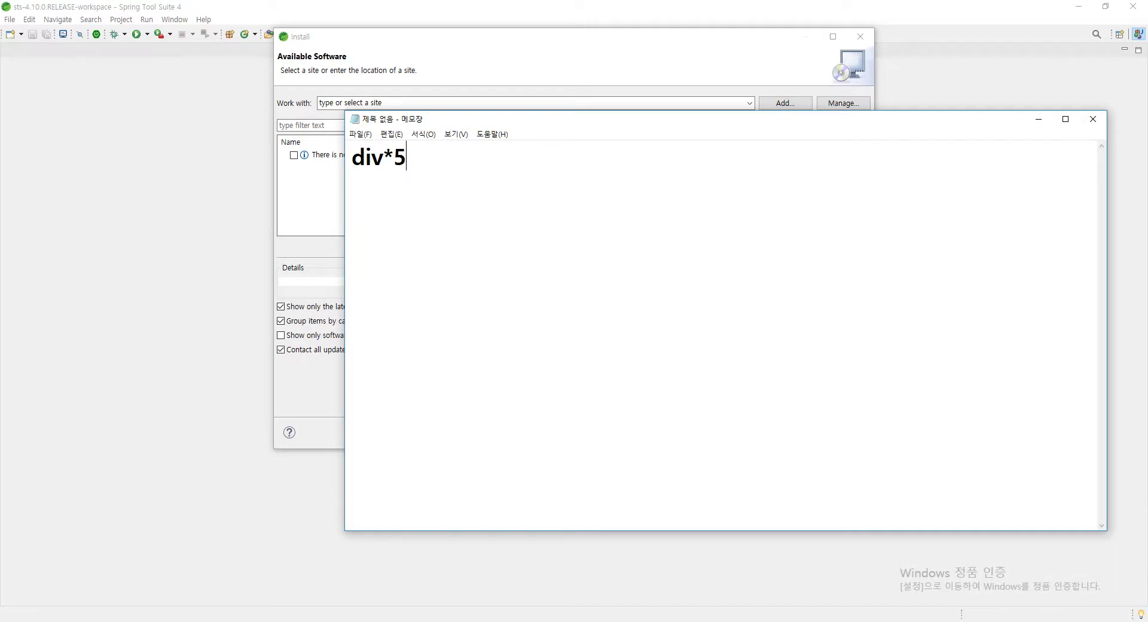
key(alt+F4)
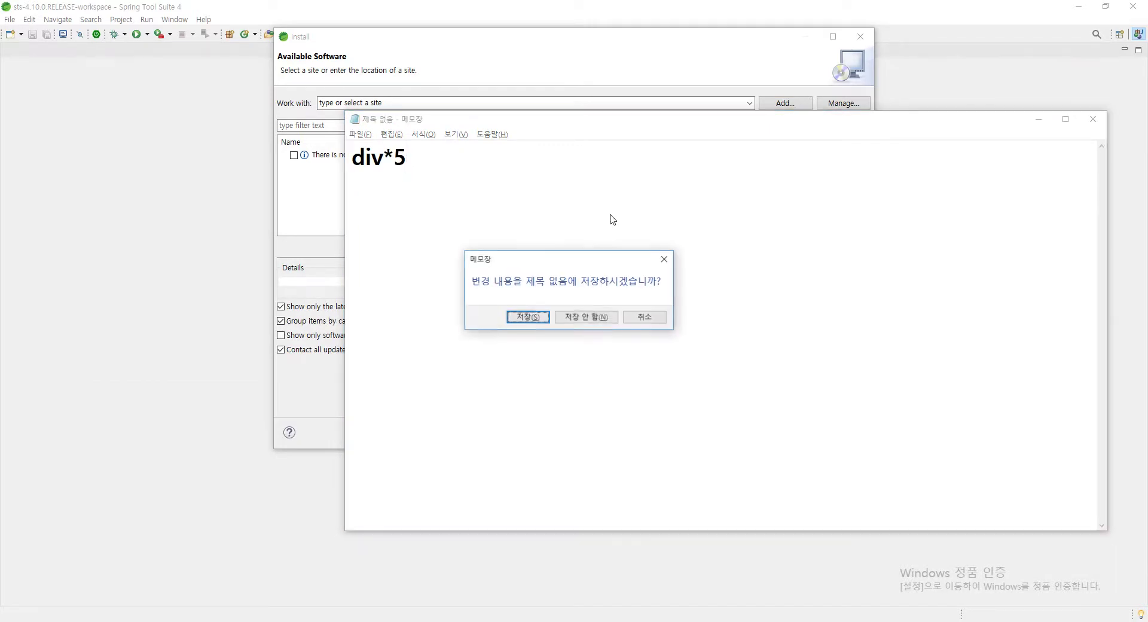
key(Tab)
key(Return)
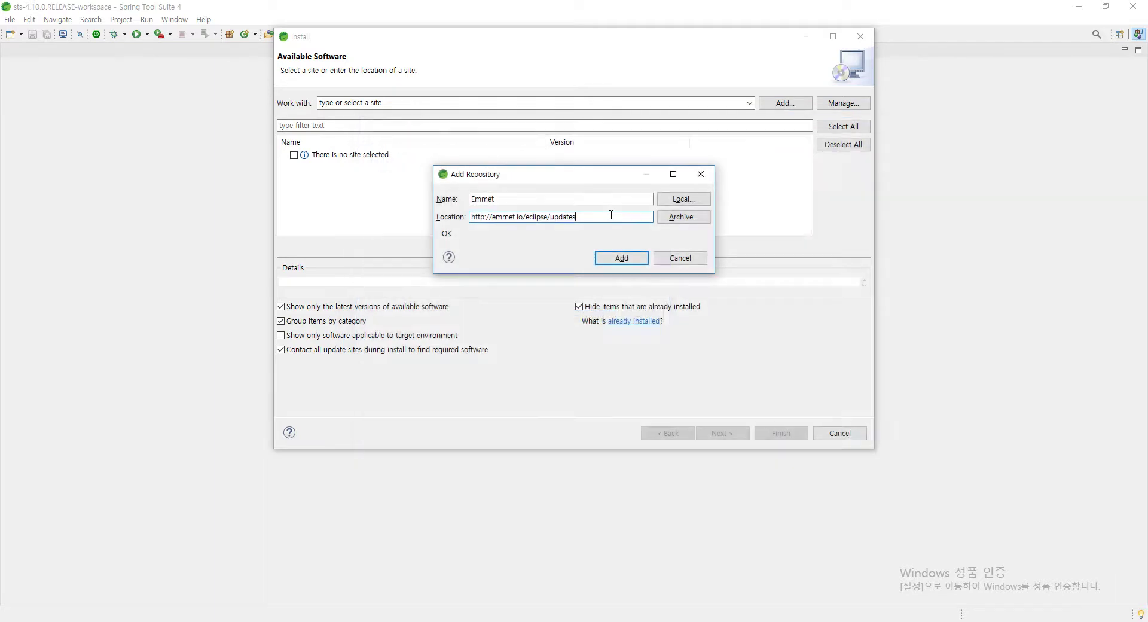
Step: Add the Emmet repository and select its Emmet category for installation
click(616, 256)
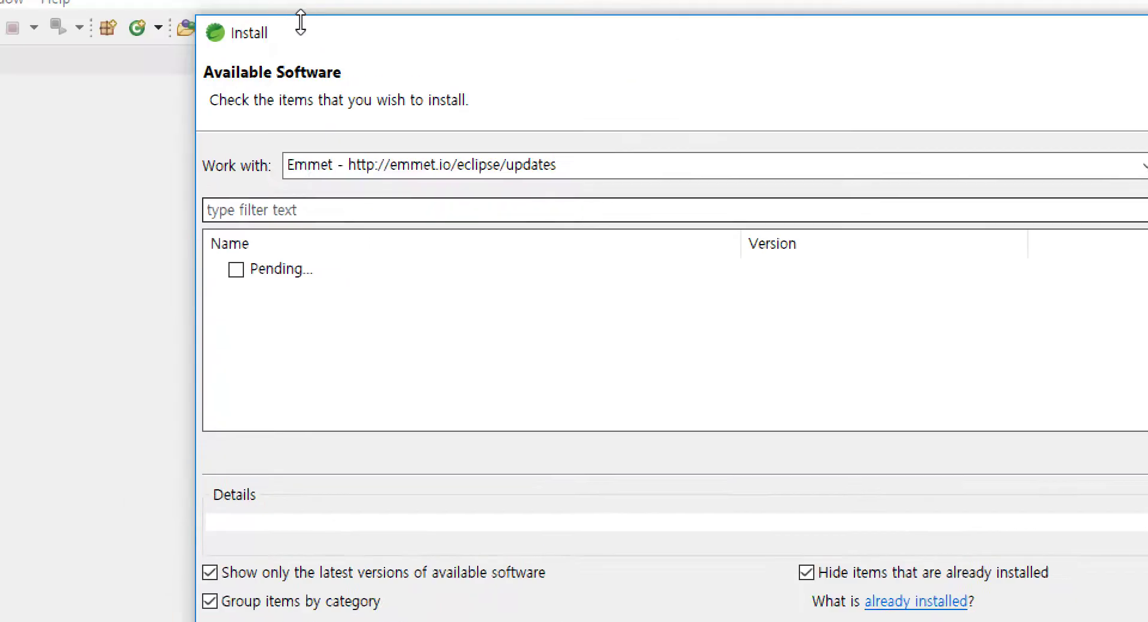
click(235, 272)
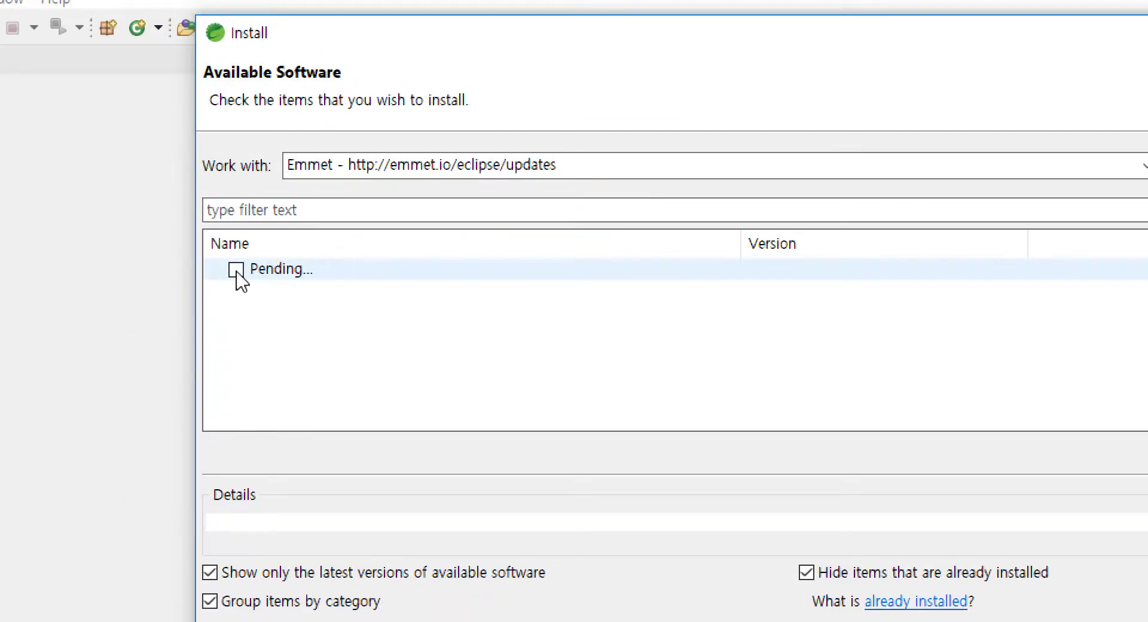
click(236, 270)
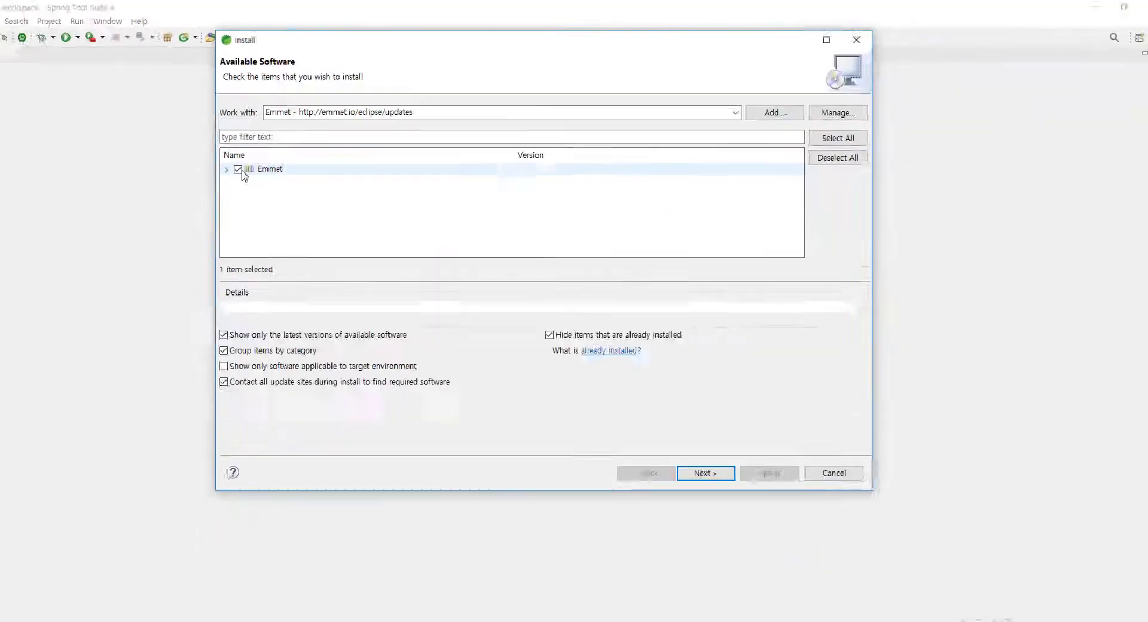
Step: Proceed through the install details for Emmet for Eclipse, accept the license agreement and start the installation
click(730, 433)
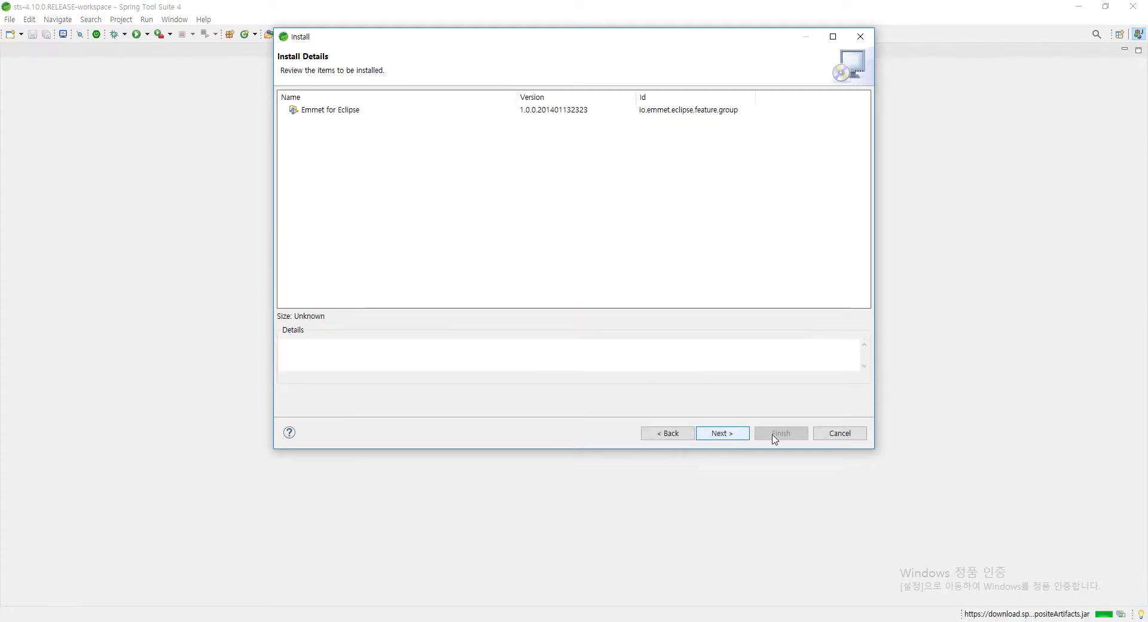
click(744, 435)
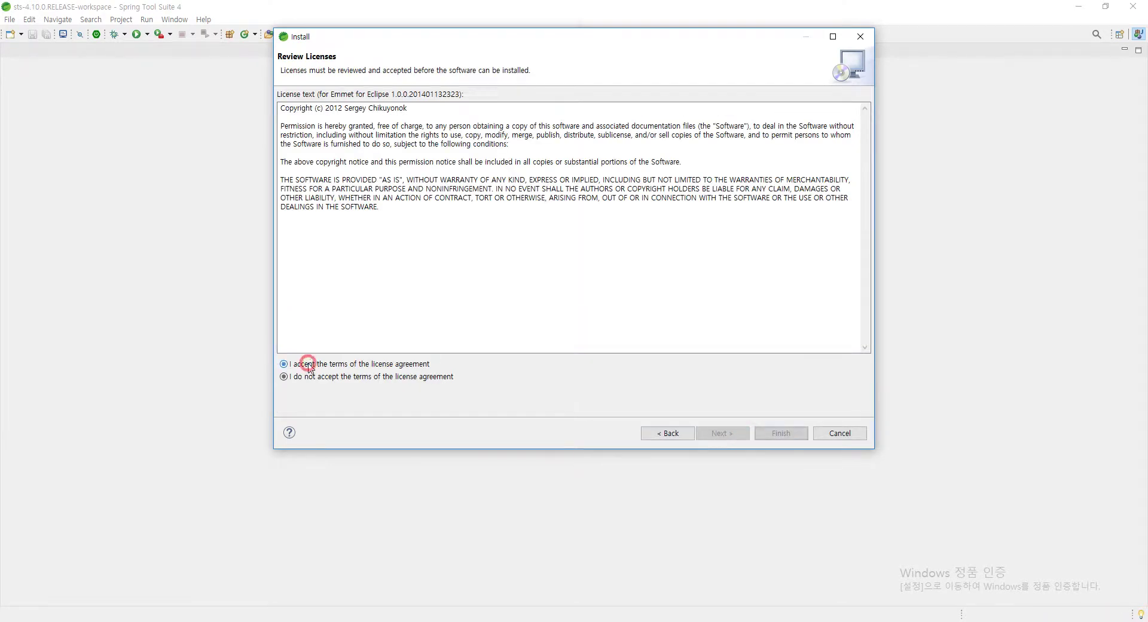
click(308, 365)
click(780, 433)
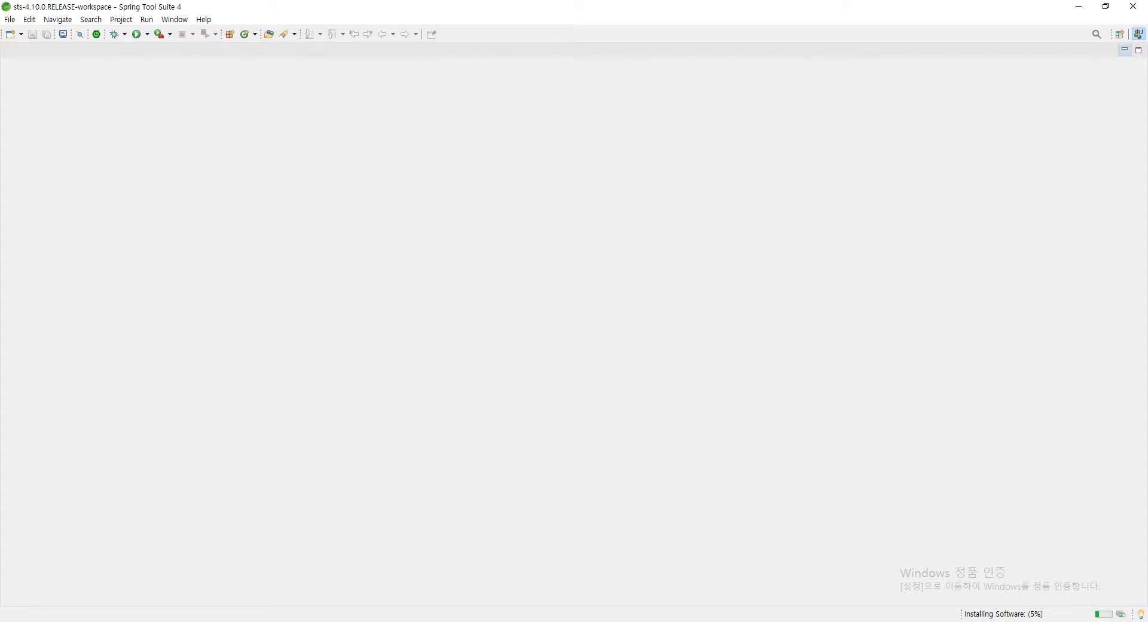
click(1105, 615)
click(171, 25)
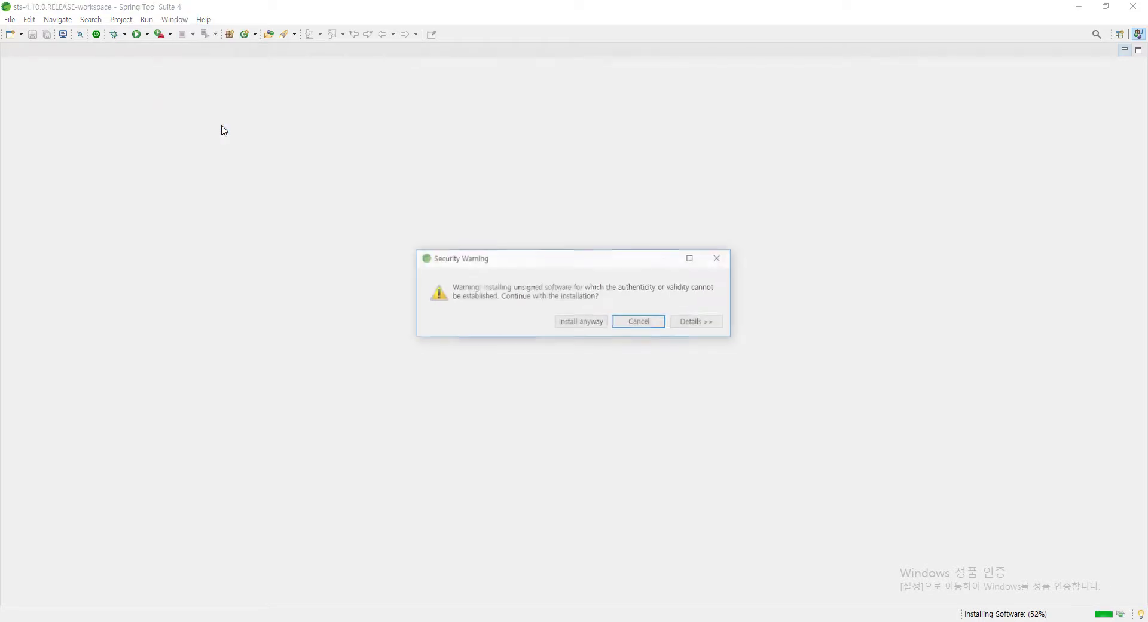
Step: Allow the unsigned Emmet software to install and restart Spring Tool Suite
click(585, 324)
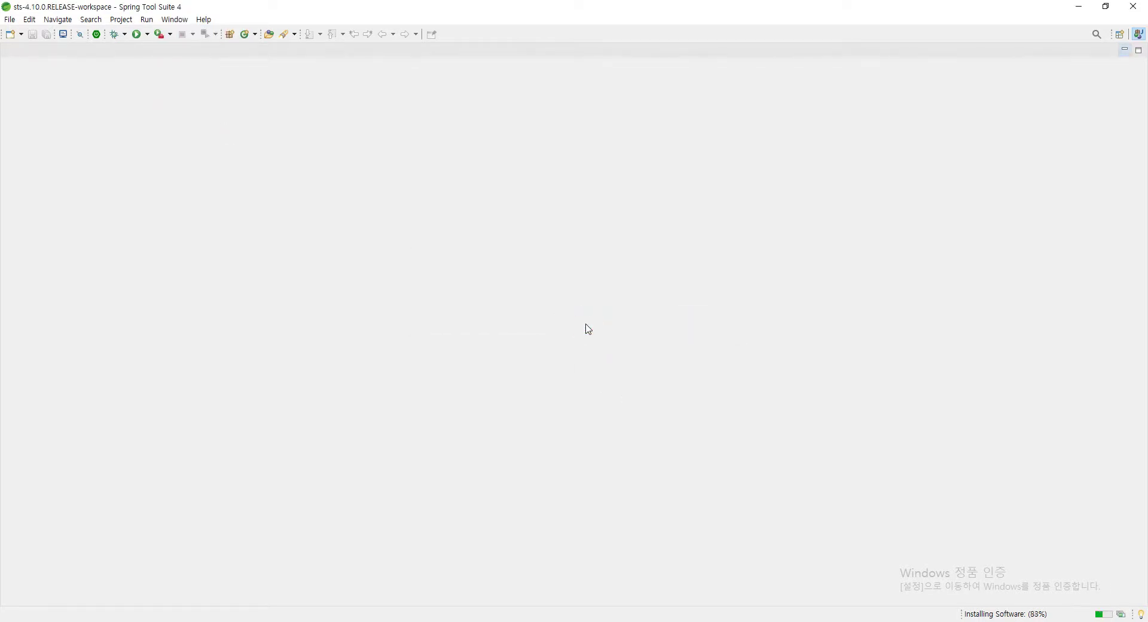
click(627, 323)
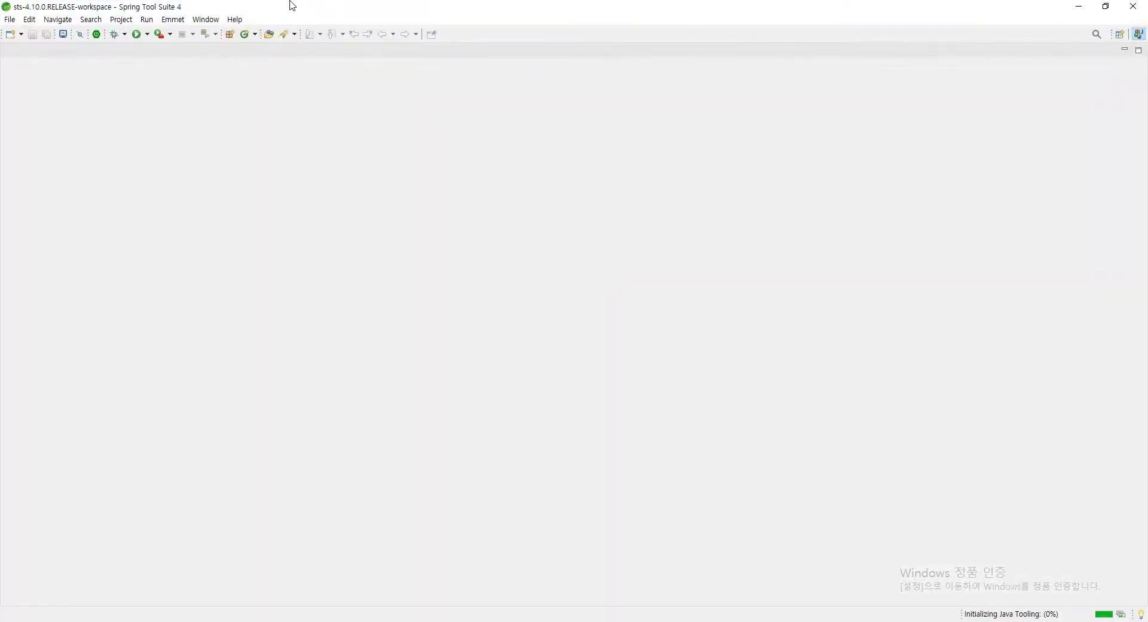
click(211, 20)
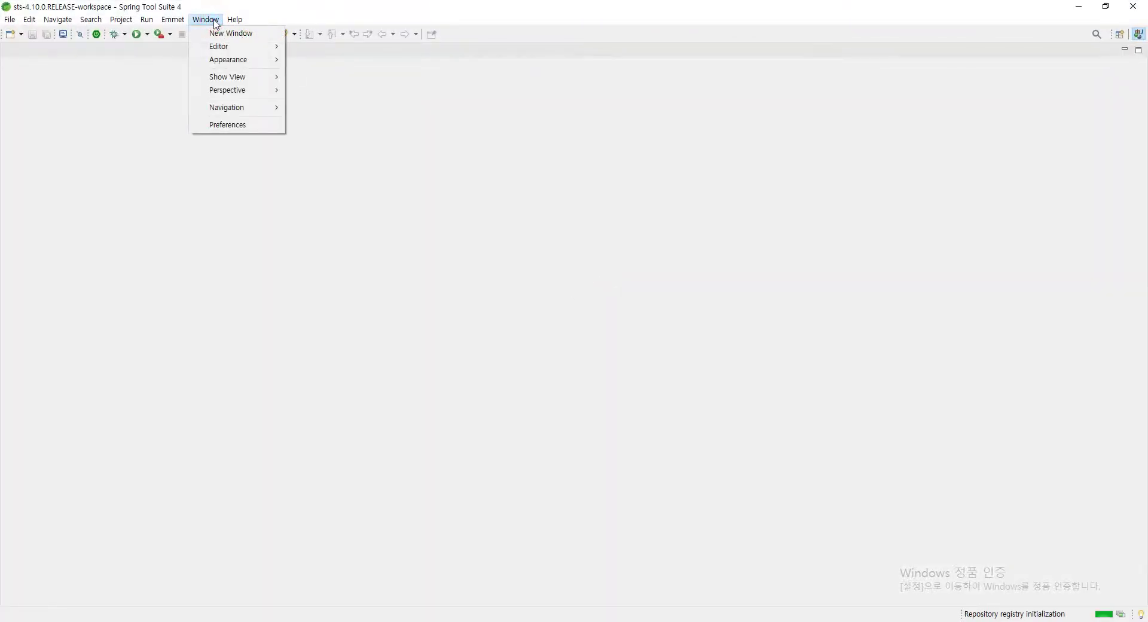
click(246, 128)
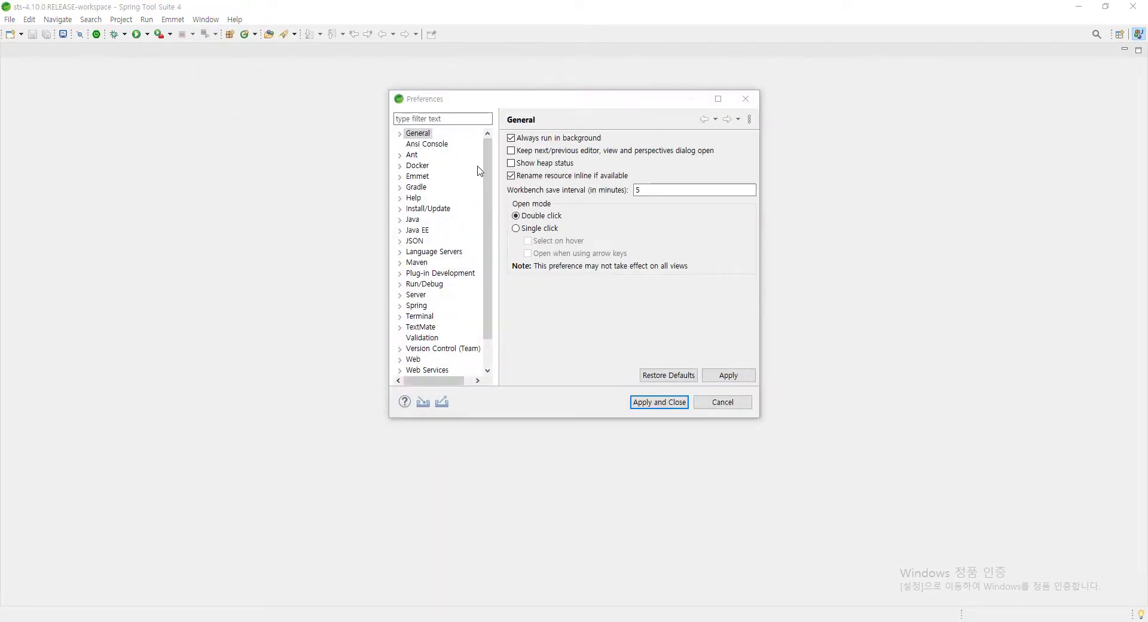
click(465, 122)
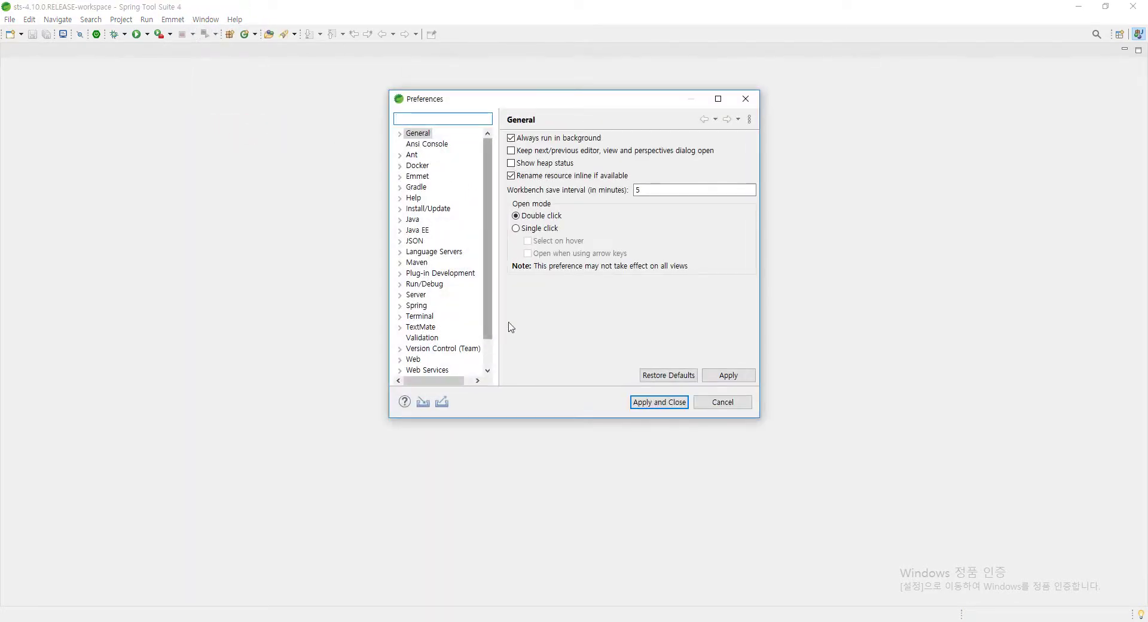
scroll(489, 359, down, 1)
scroll(479, 287, up, 1)
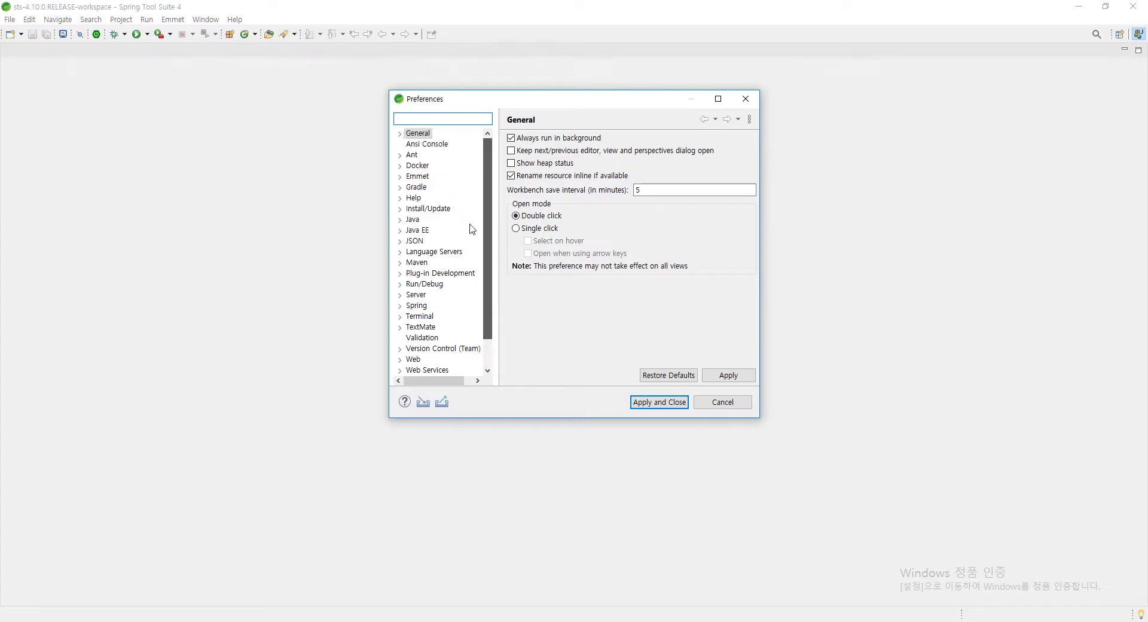
click(410, 134)
click(427, 119)
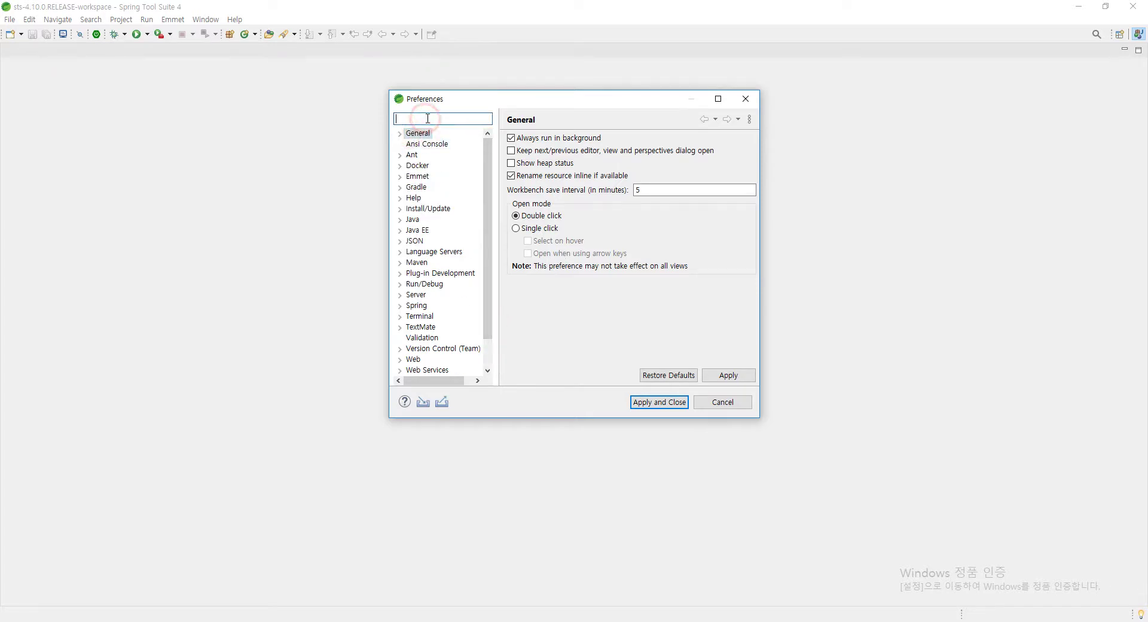
key(Escape)
Step: Try to set the encoding for JSON files to ISO 10646/Unicode(UTF-8), filtering the preferences by "files"
click(206, 19)
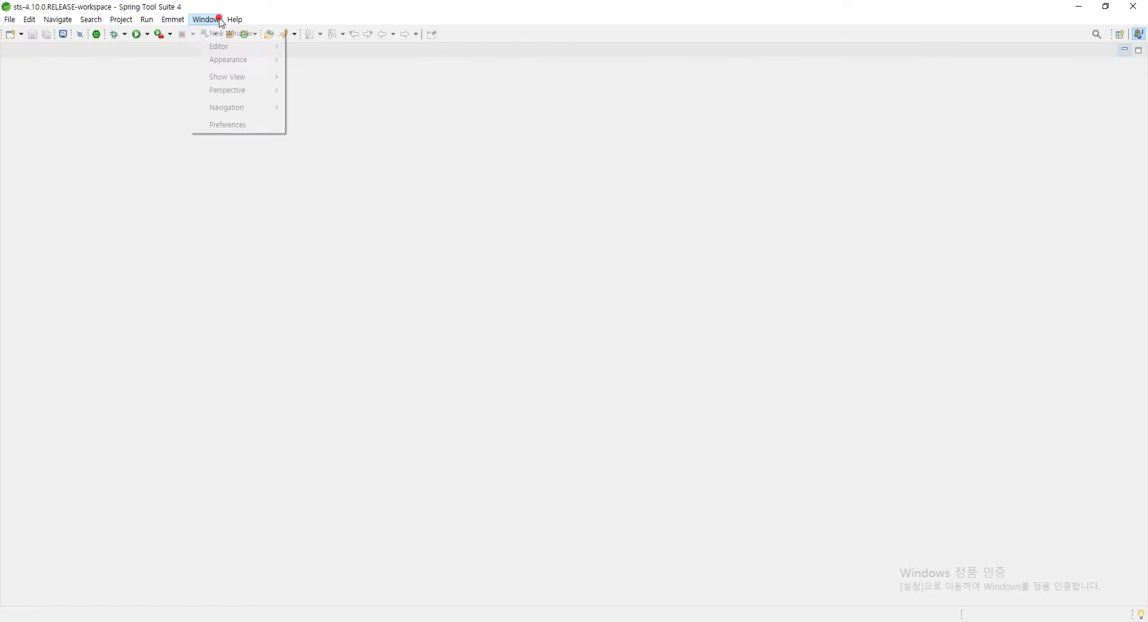
click(242, 129)
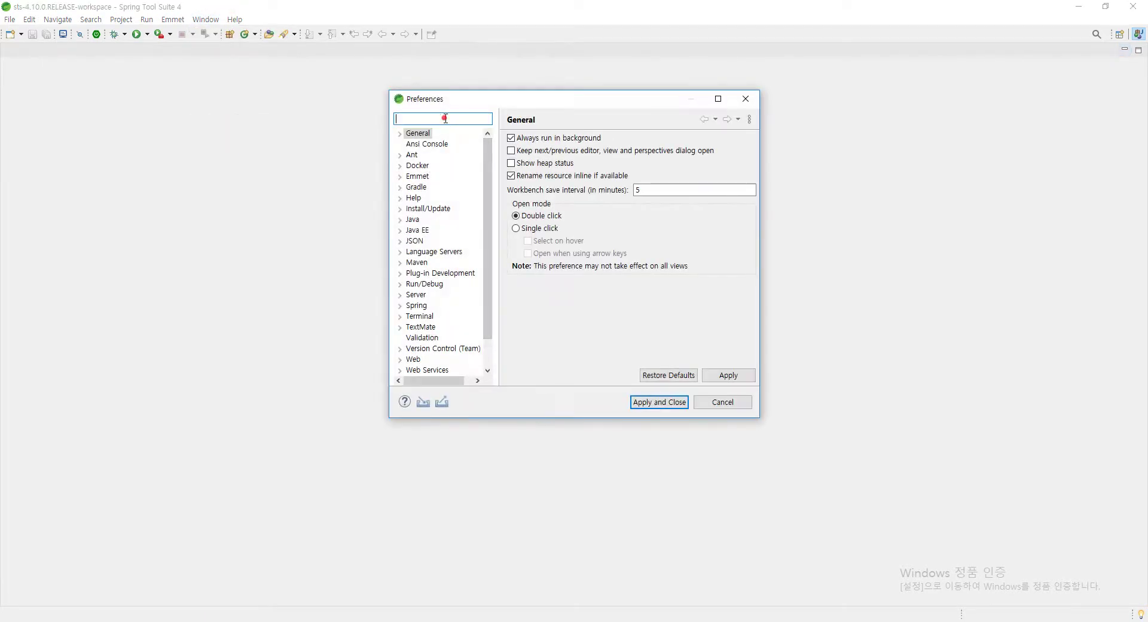
text(files)
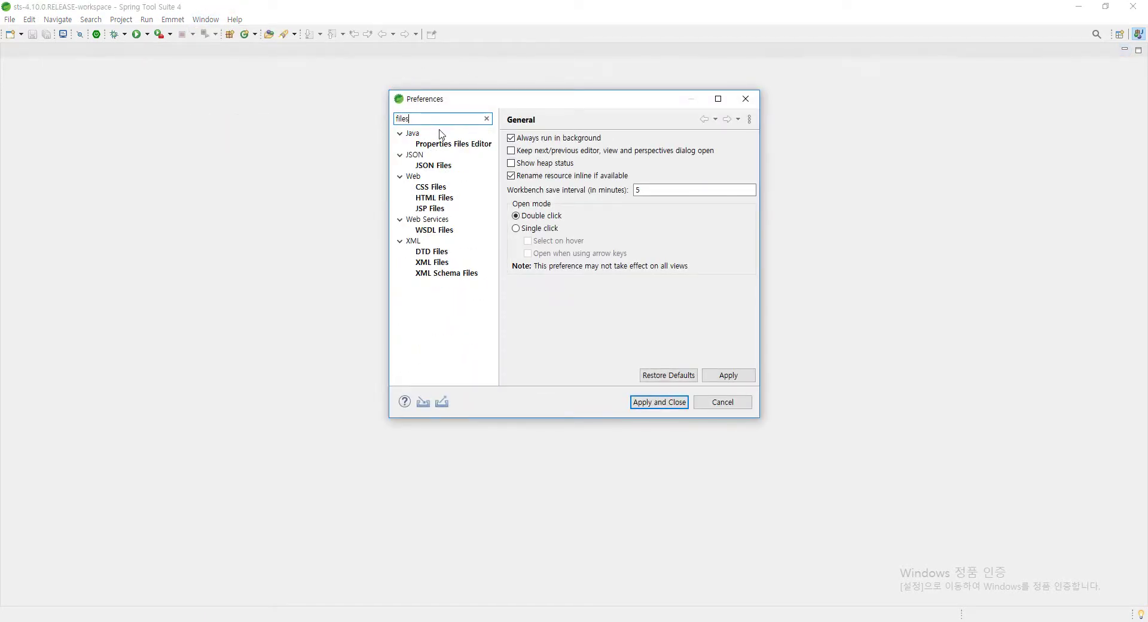
click(446, 167)
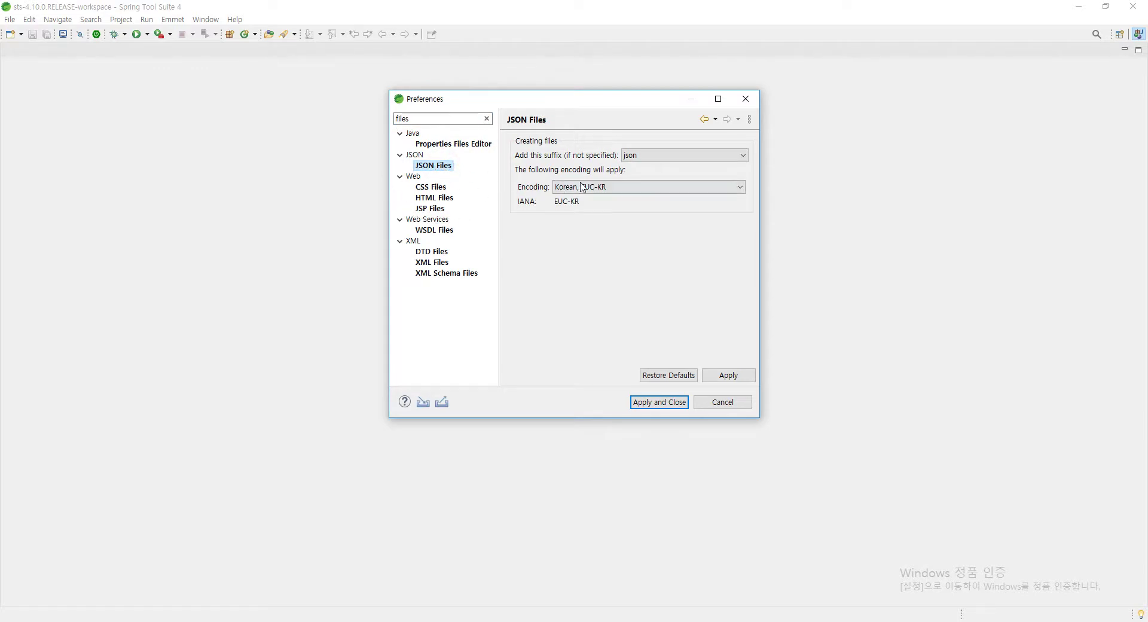
click(604, 186)
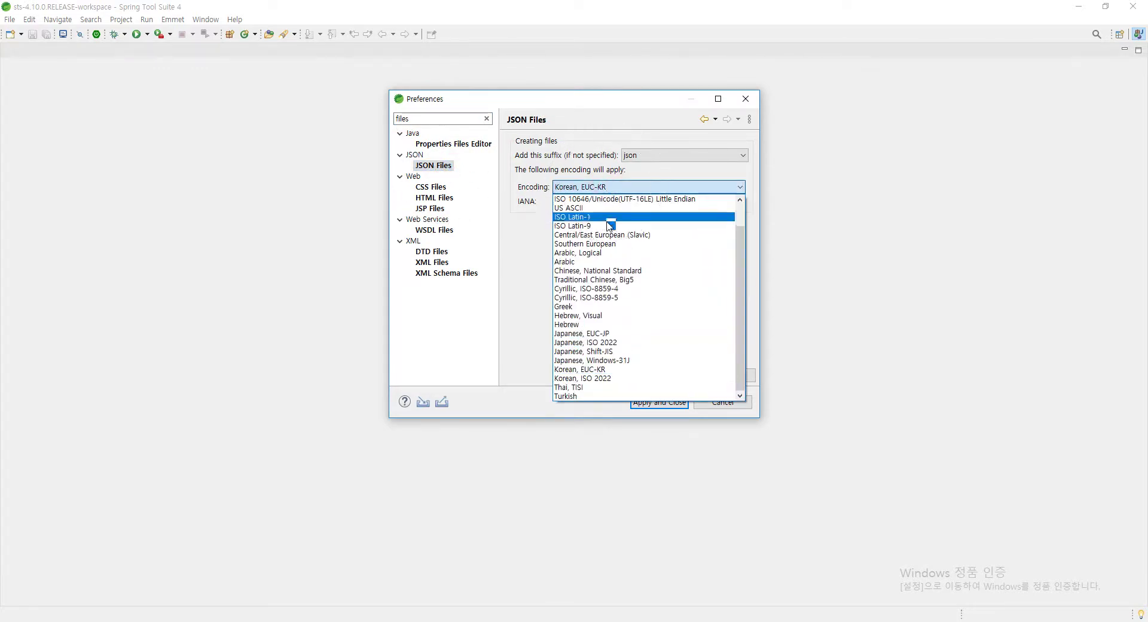
scroll(604, 221, up, 1)
click(599, 200)
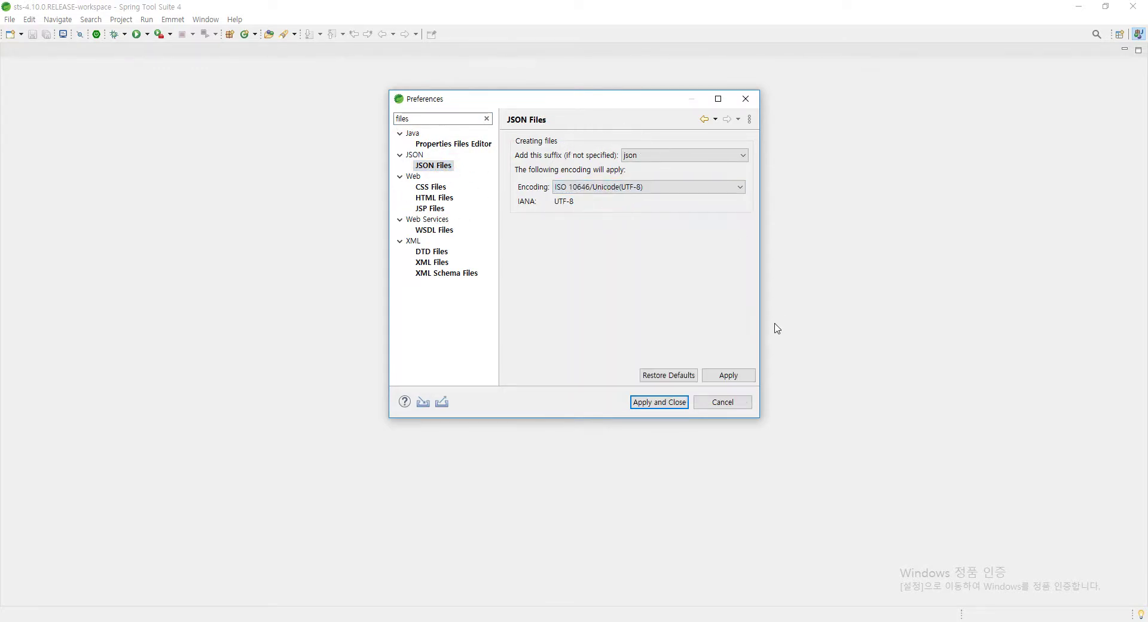
key(Return)
Step: Filter the preferences by "files" and set the JSON Files encoding to ISO 10646/Unicode(UTF-8)
click(206, 19)
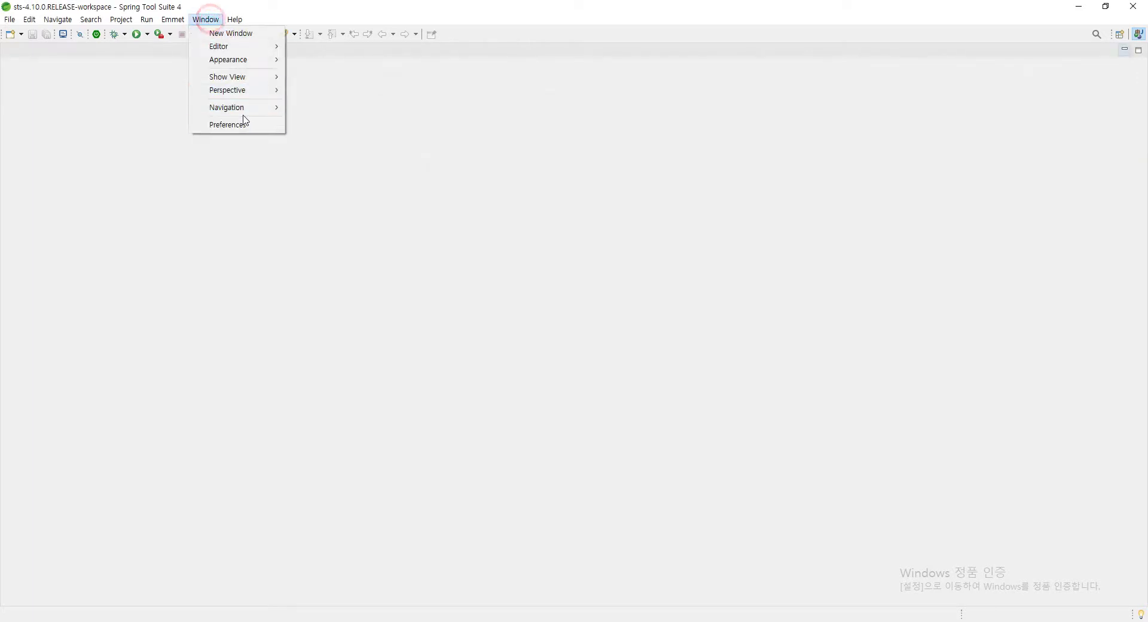
click(241, 124)
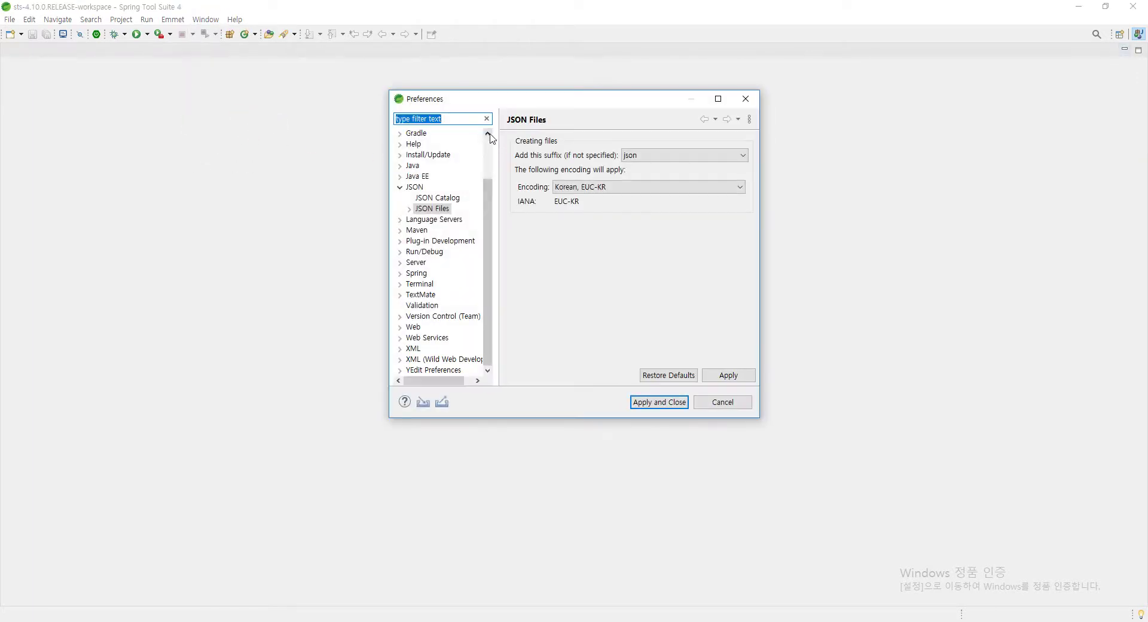
click(440, 118)
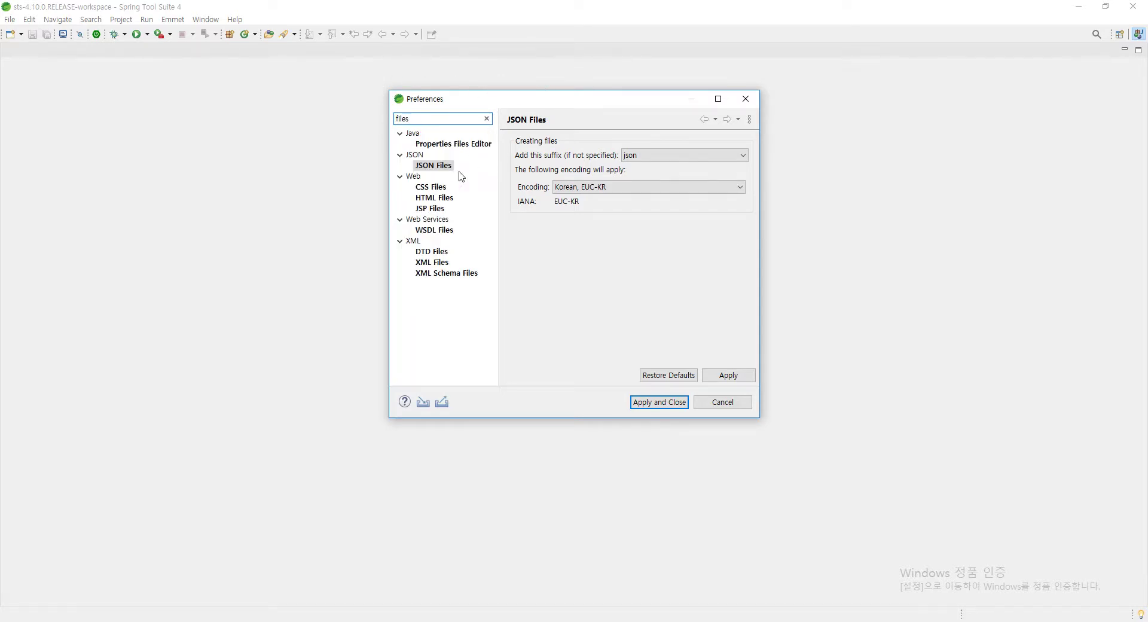
click(583, 187)
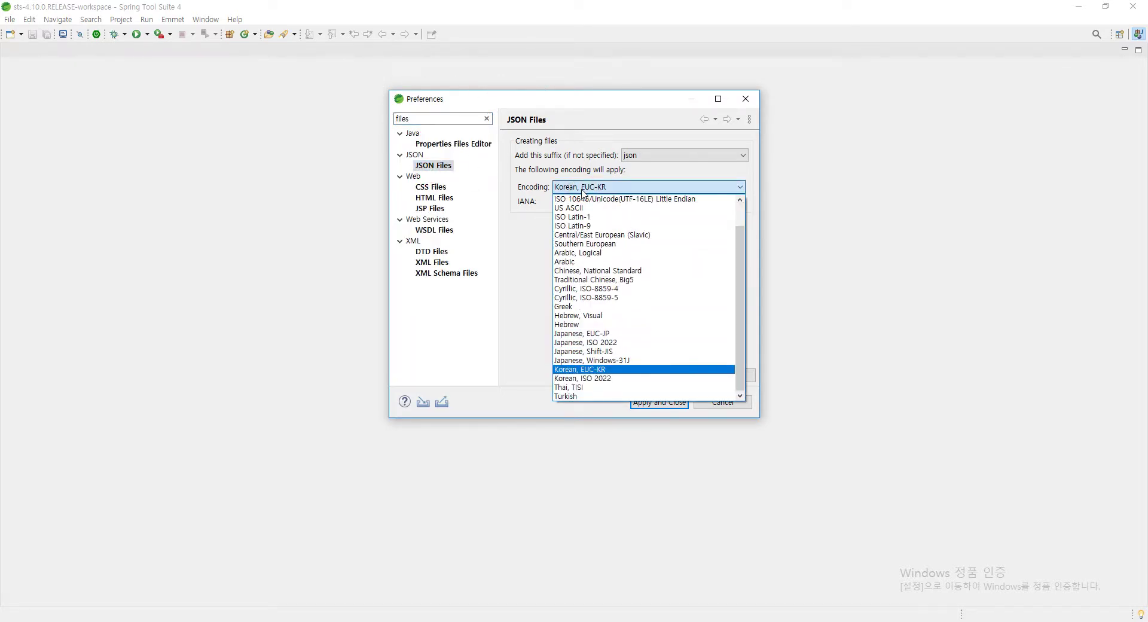
scroll(604, 201, up, 1)
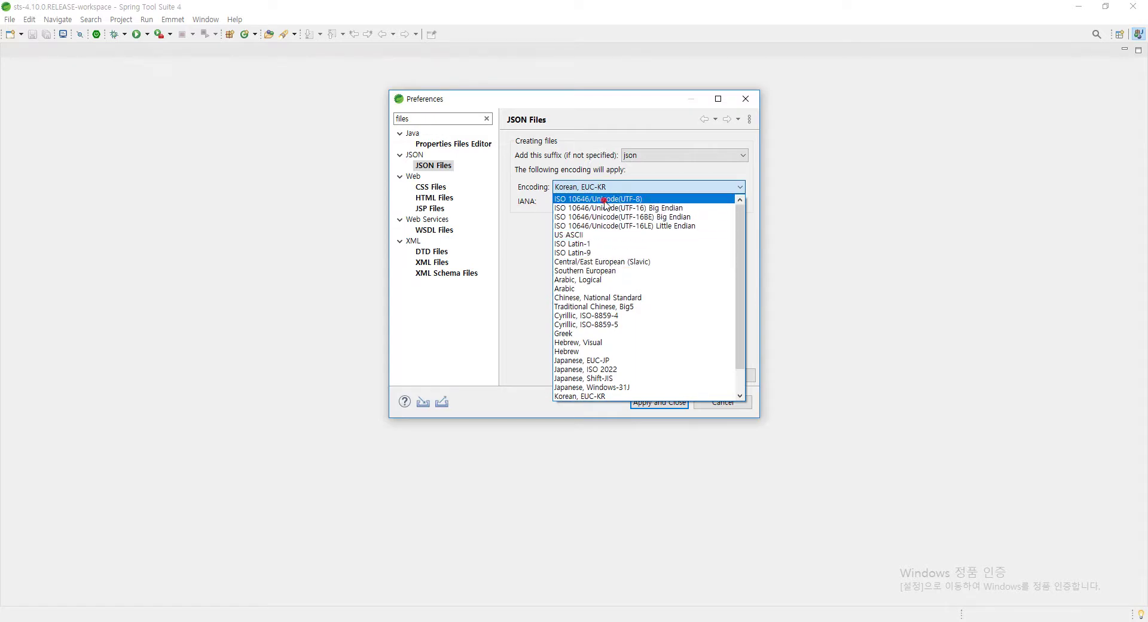
click(605, 199)
Step: Set the encoding for creating CSS files to ISO 10646/Unicode(UTF-8)
click(441, 188)
click(648, 187)
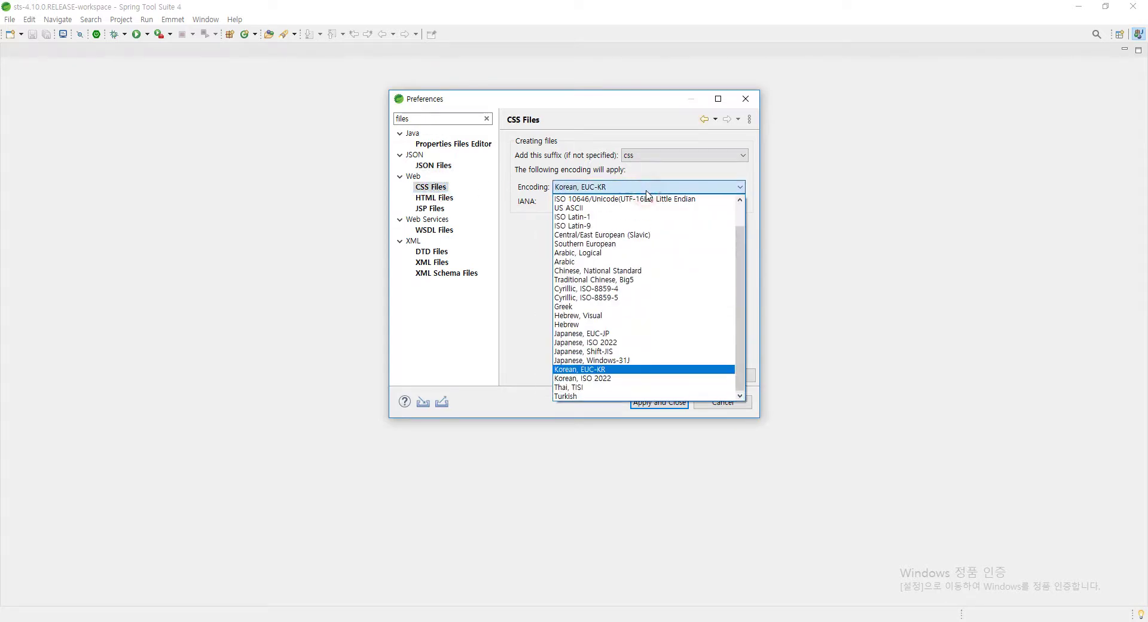
scroll(610, 210, up, 4)
click(610, 199)
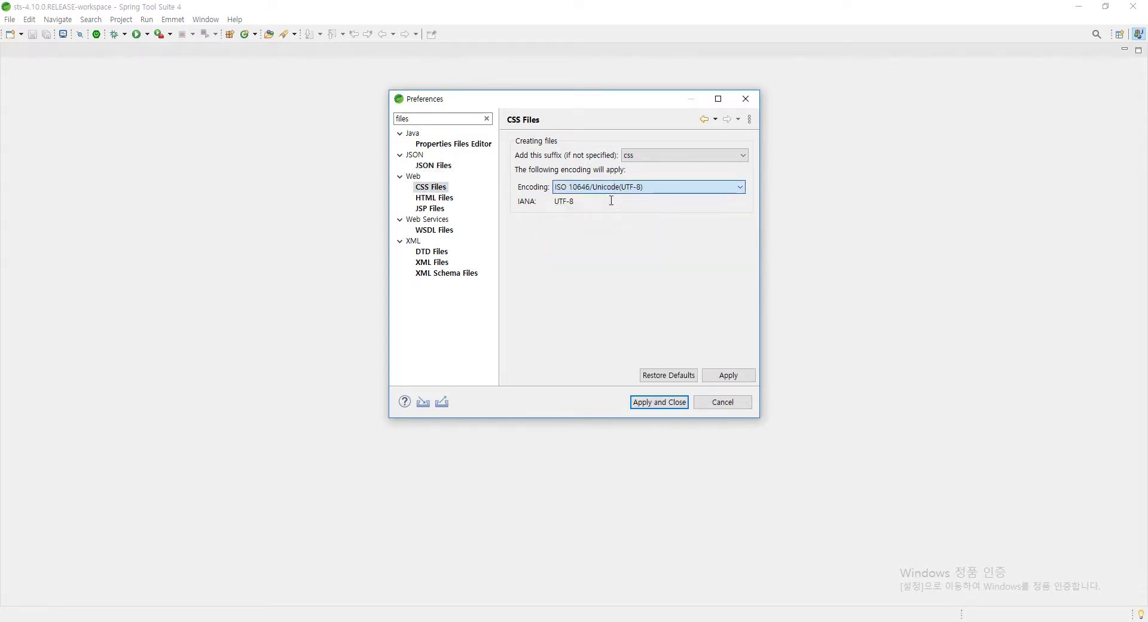
Step: Set the encoding for creating HTML files to ISO 10646/Unicode(UTF-8)
click(436, 198)
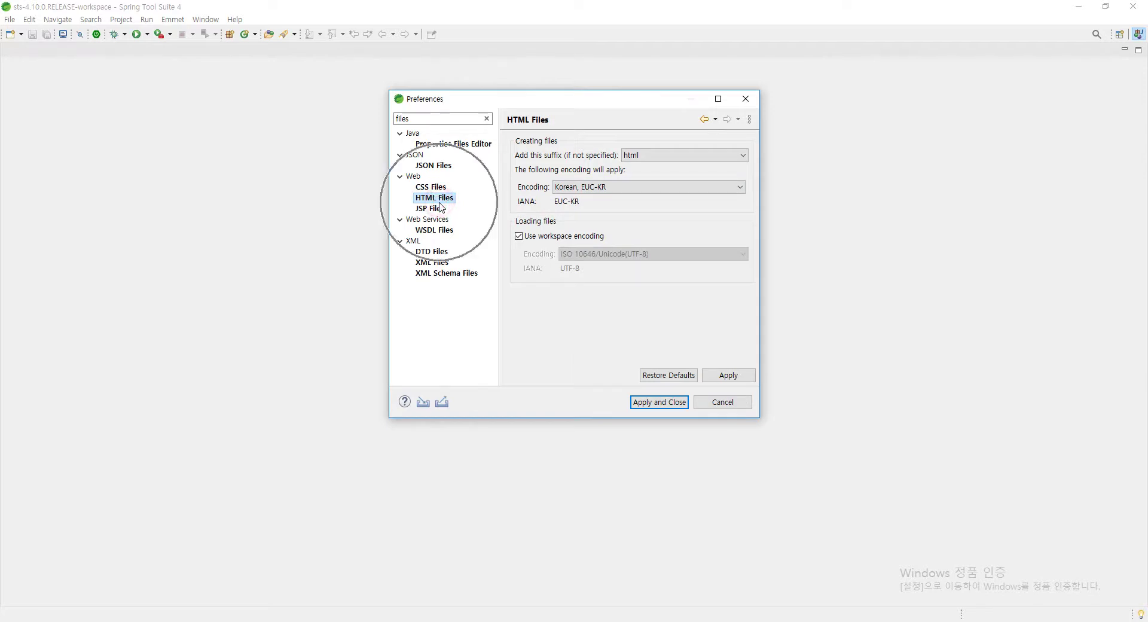
click(608, 187)
scroll(608, 203, up, 4)
click(608, 200)
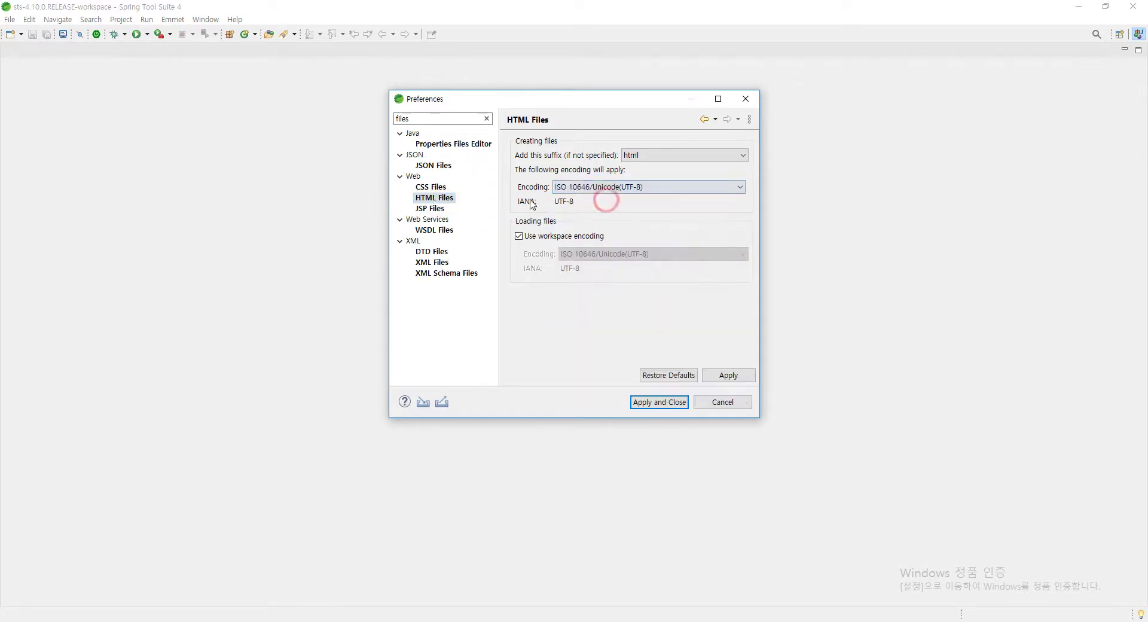
Step: Set the encoding for creating JSP files to ISO 10646/Unicode(UTF-8)
click(432, 209)
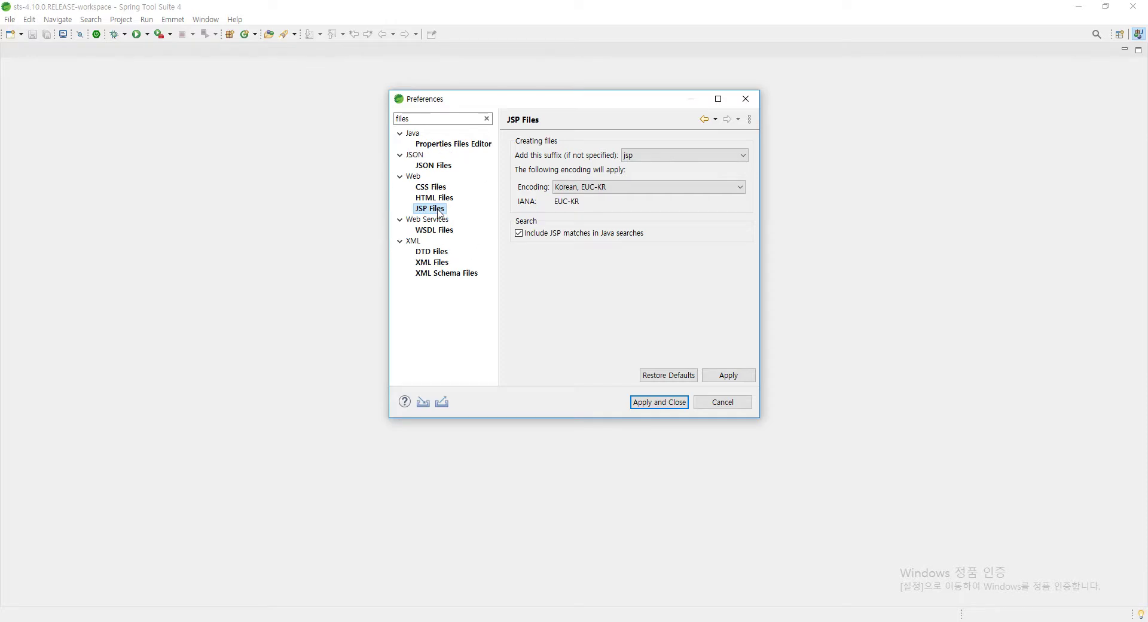
click(624, 186)
scroll(617, 225, up, 2)
scroll(617, 225, up, 1)
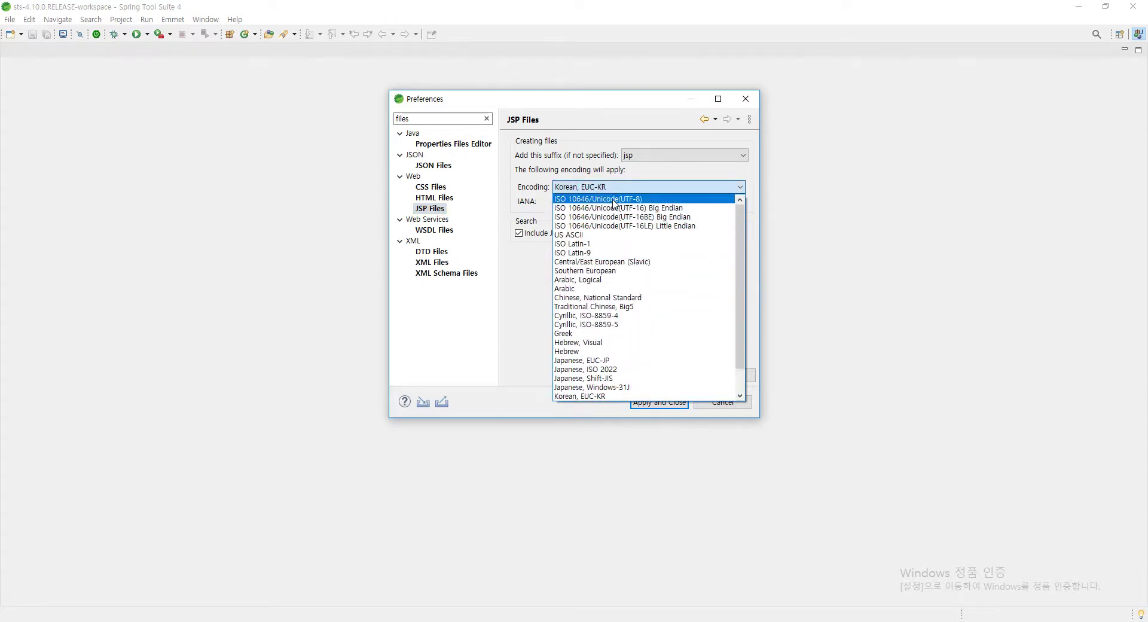
click(611, 201)
Step: Review the XML and DTD file preferences and recheck the encodings of the JSON, CSS, HTML and JSP files
click(441, 261)
click(434, 251)
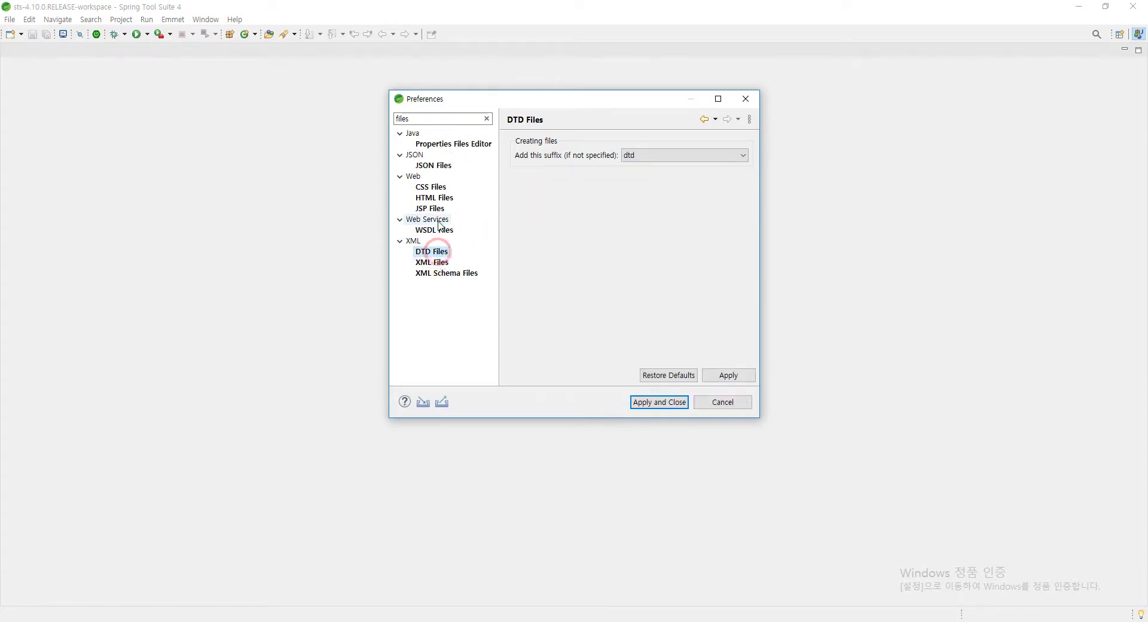
click(436, 198)
click(437, 186)
click(434, 166)
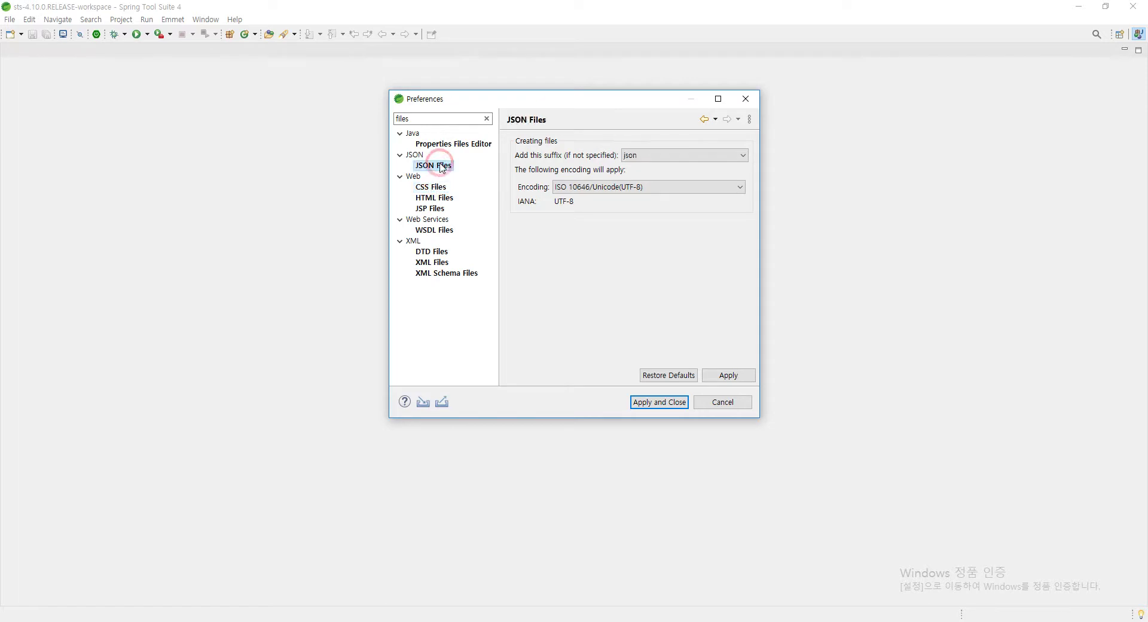
click(430, 118)
click(433, 186)
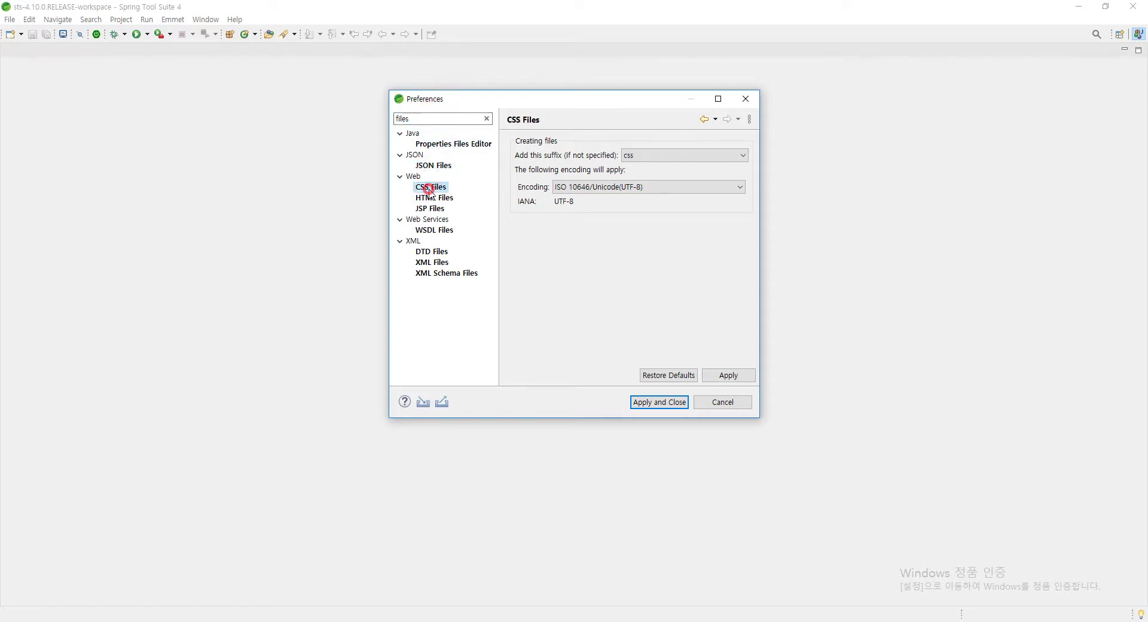
click(433, 198)
click(430, 208)
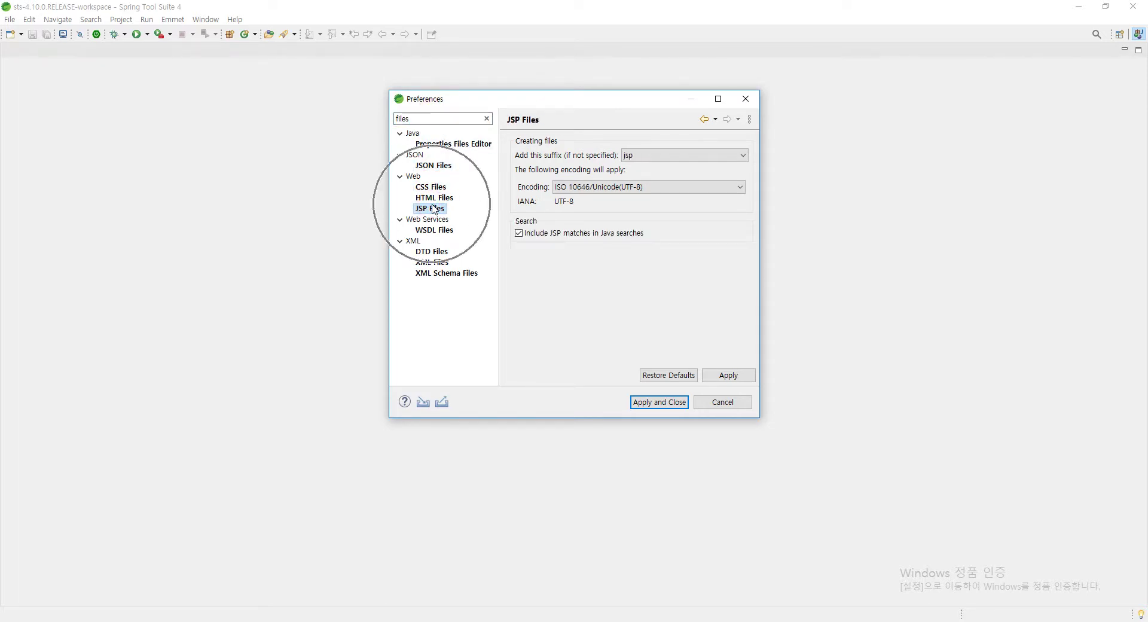
Step: Filter the preferences by "work" and check the text file encoding in the Workspace settings
click(466, 118)
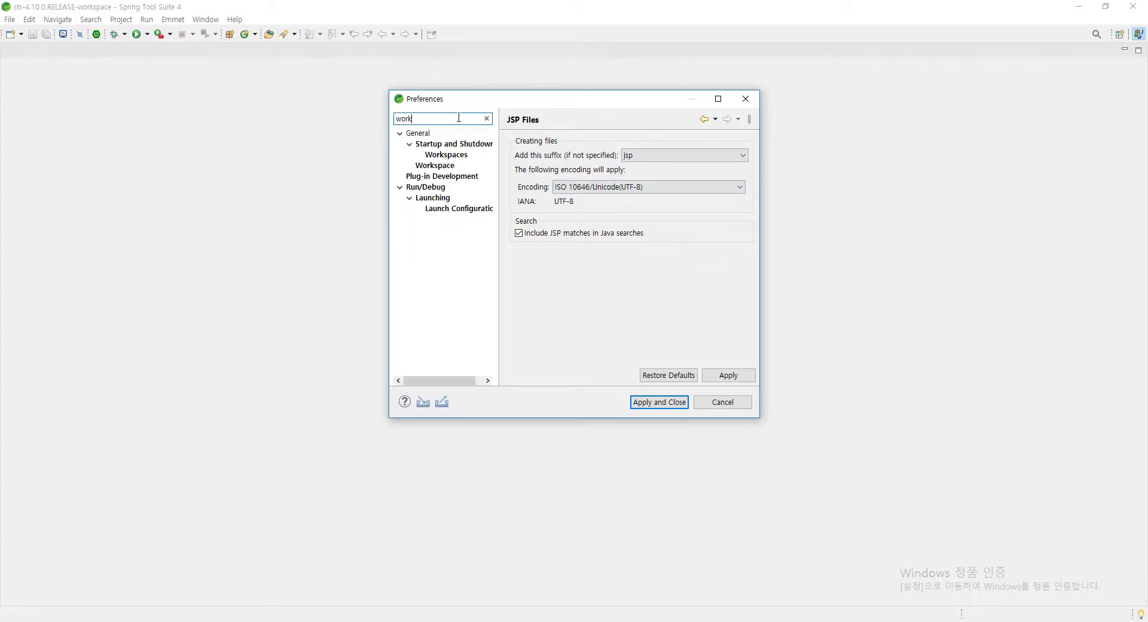
click(450, 166)
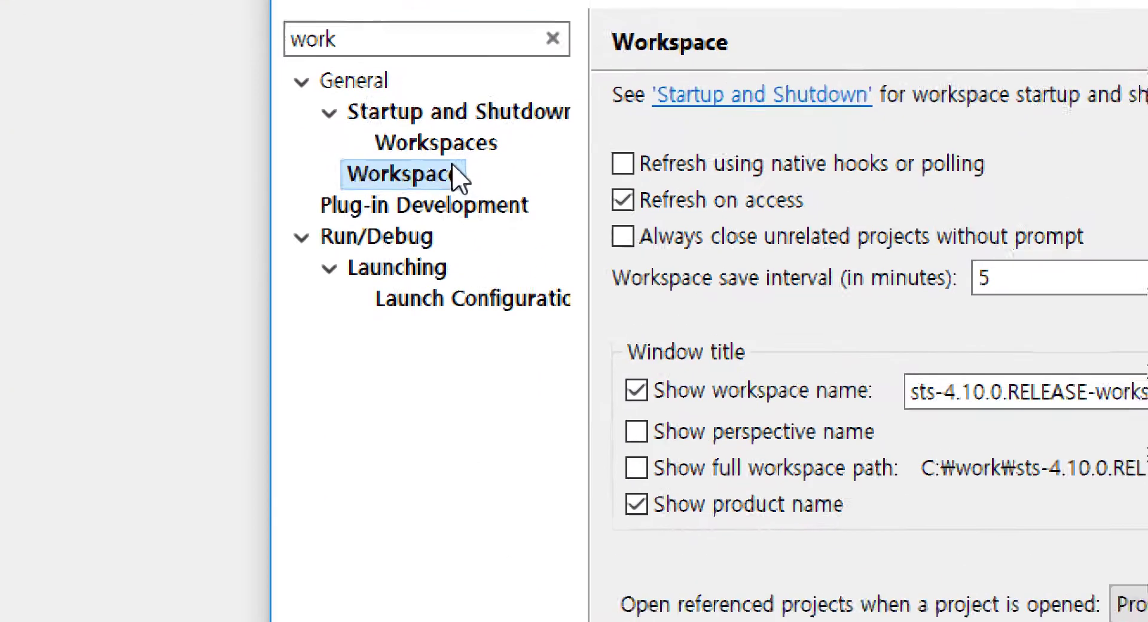
click(470, 141)
click(444, 172)
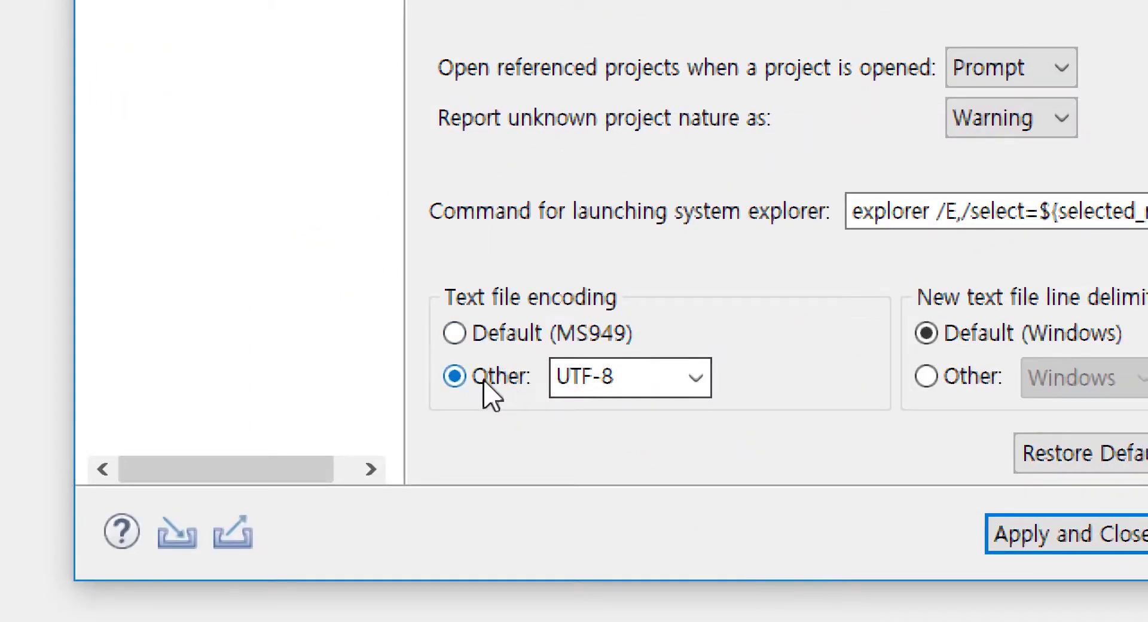
click(643, 380)
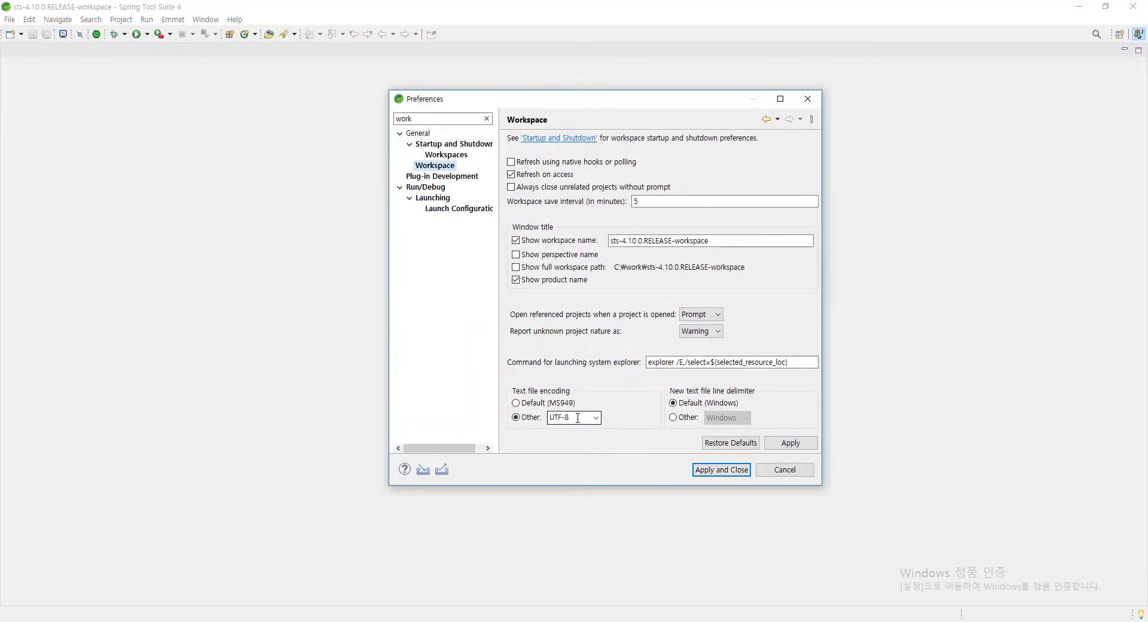
Step: Filter the preferences by "font" and open the Colors and Fonts settings
double_click(435, 118)
text(font)
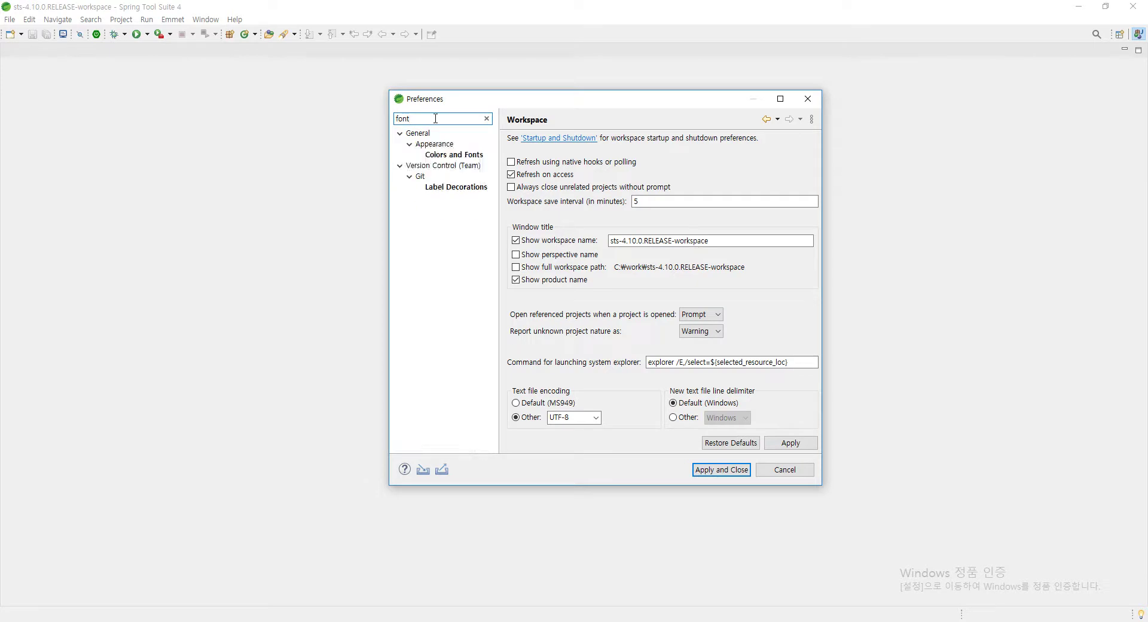
click(427, 120)
click(440, 155)
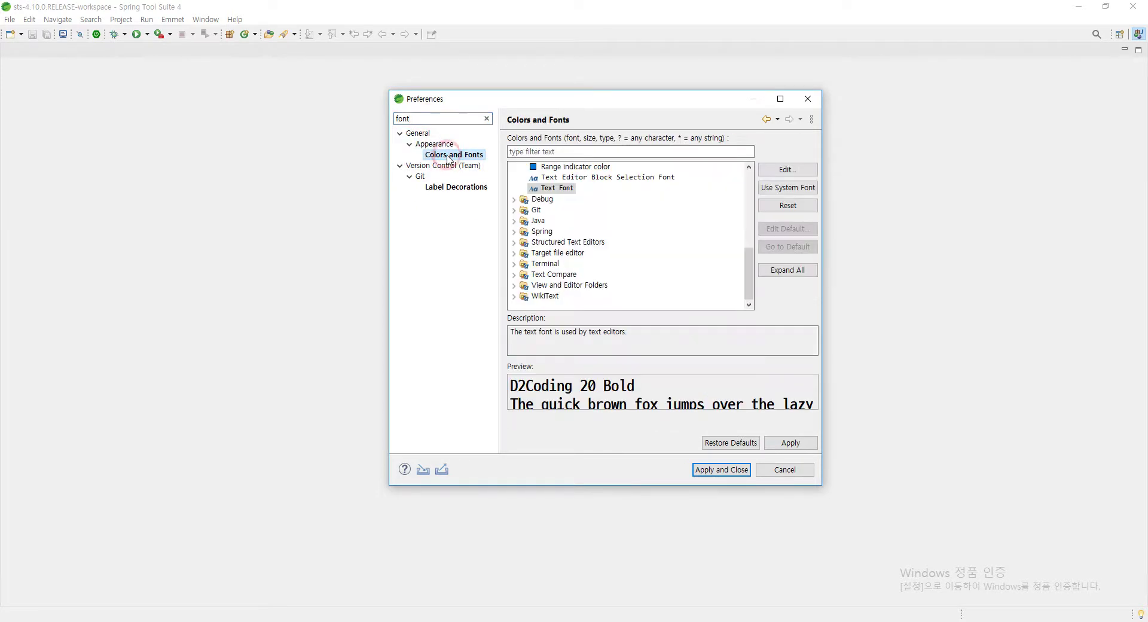
Step: Set the Text Font in the Basic category to D2Coding bold at size 24, then apply and close the preferences
scroll(526, 185, up, 8)
click(514, 167)
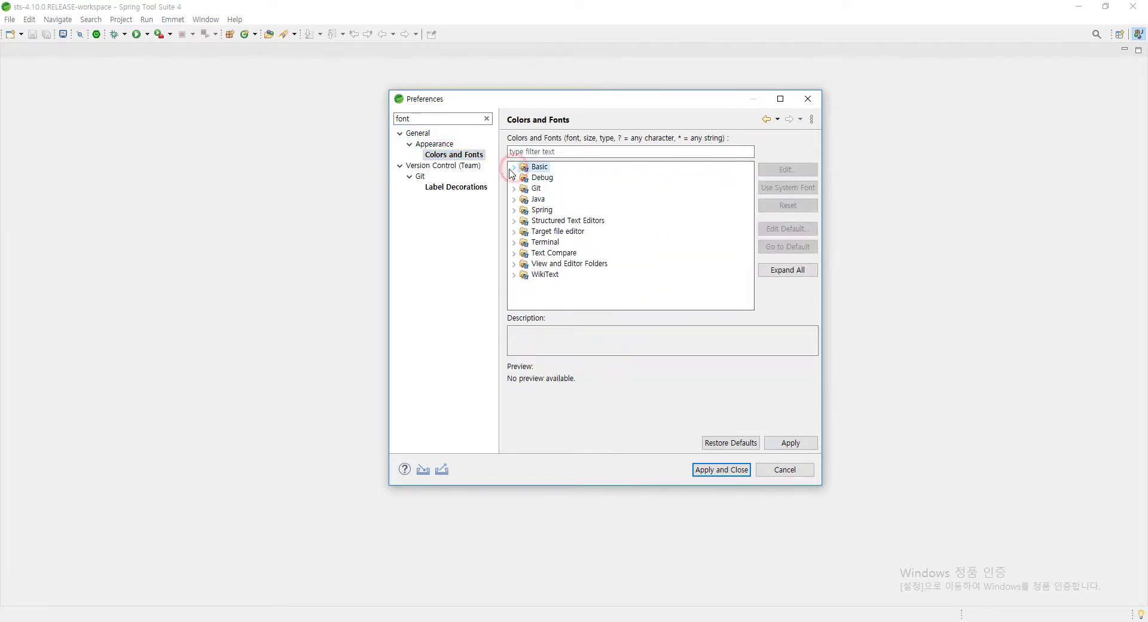
click(514, 167)
scroll(538, 239, down, 3)
click(565, 297)
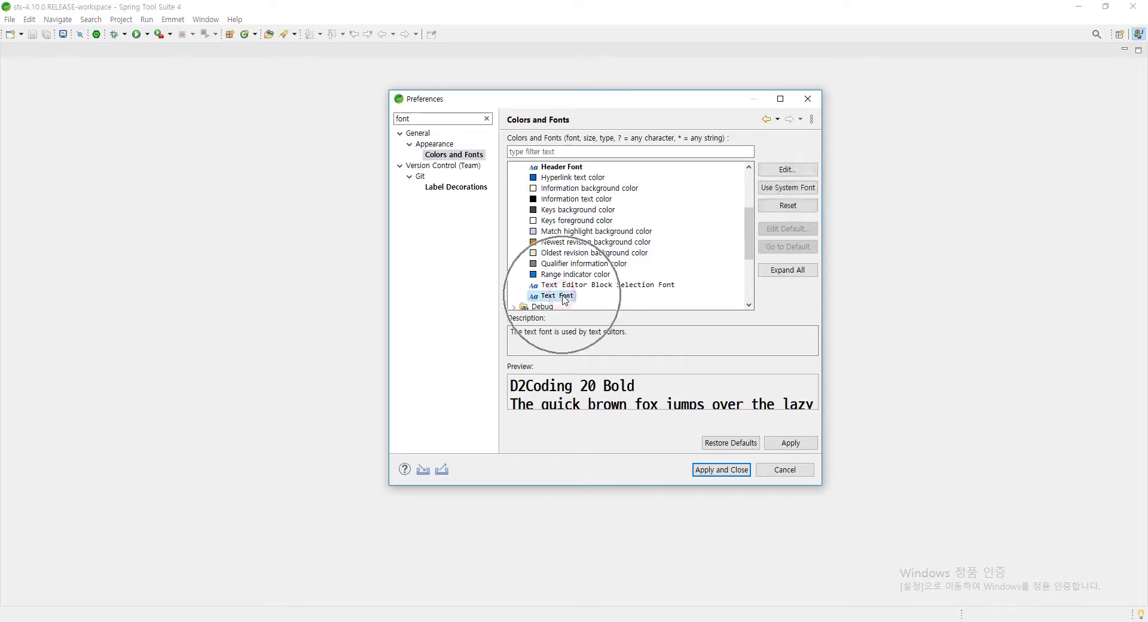
scroll(567, 269, up, 3)
click(795, 169)
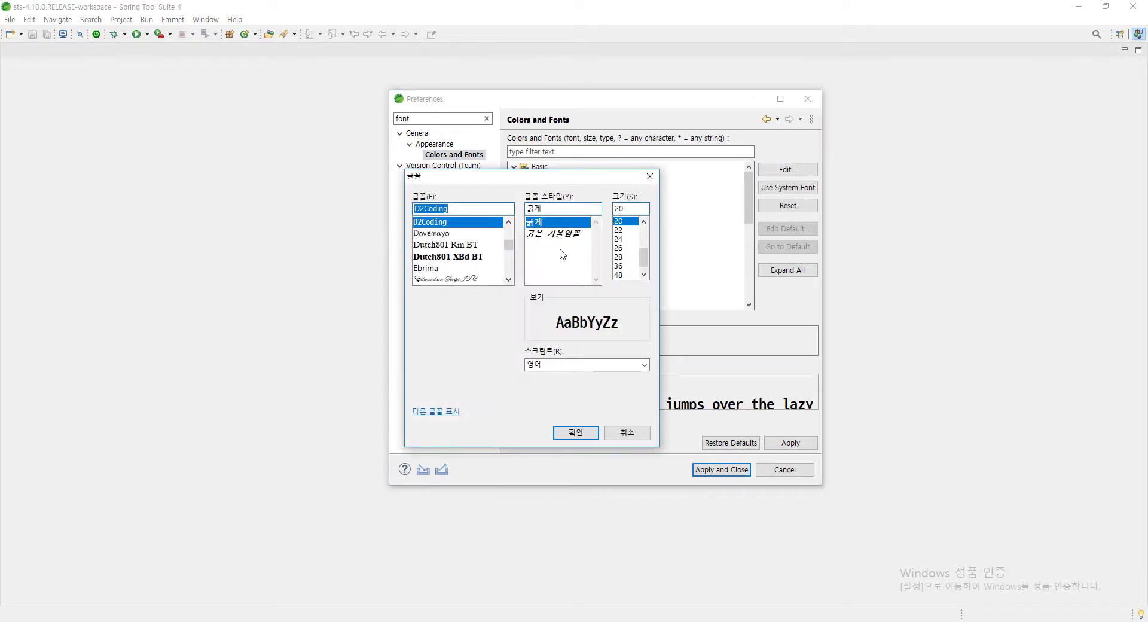
click(622, 238)
click(575, 430)
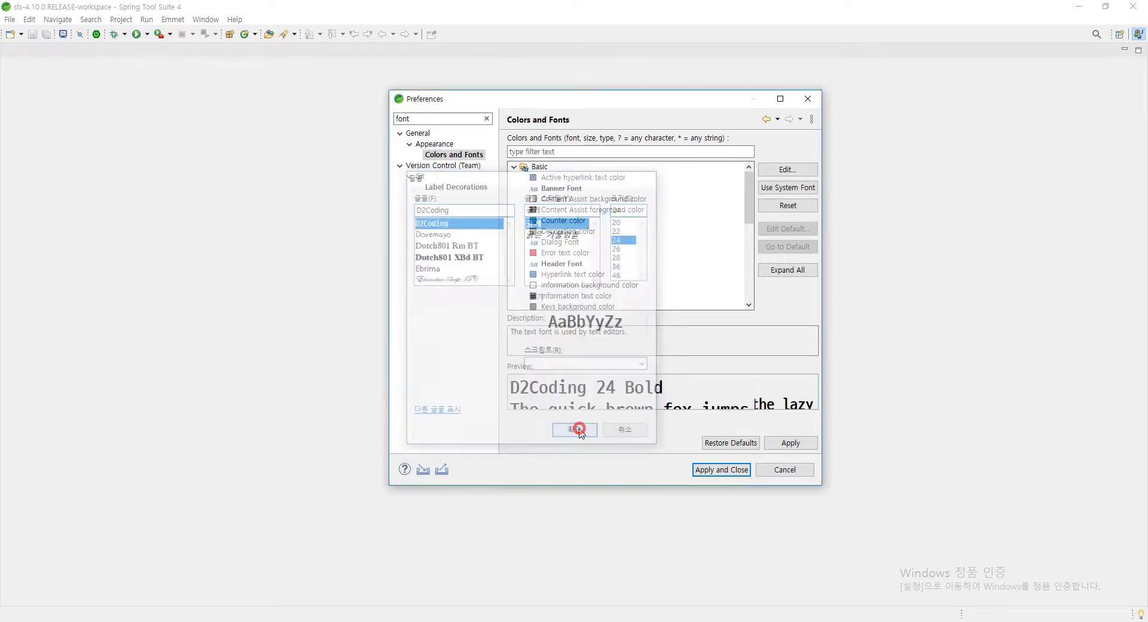
click(777, 443)
click(711, 469)
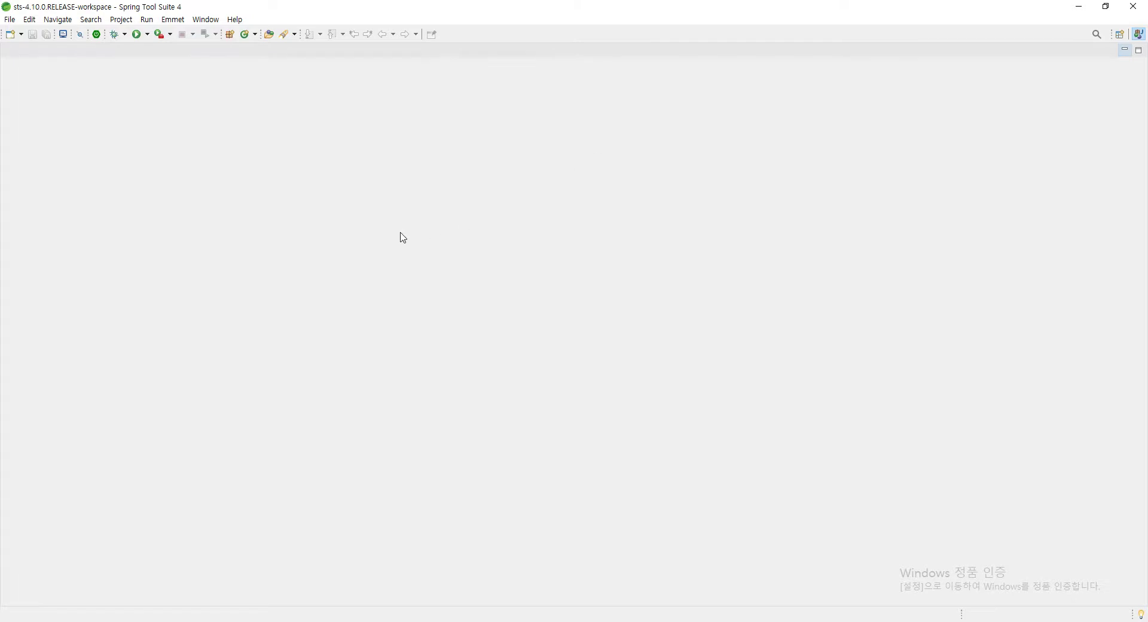
click(338, 239)
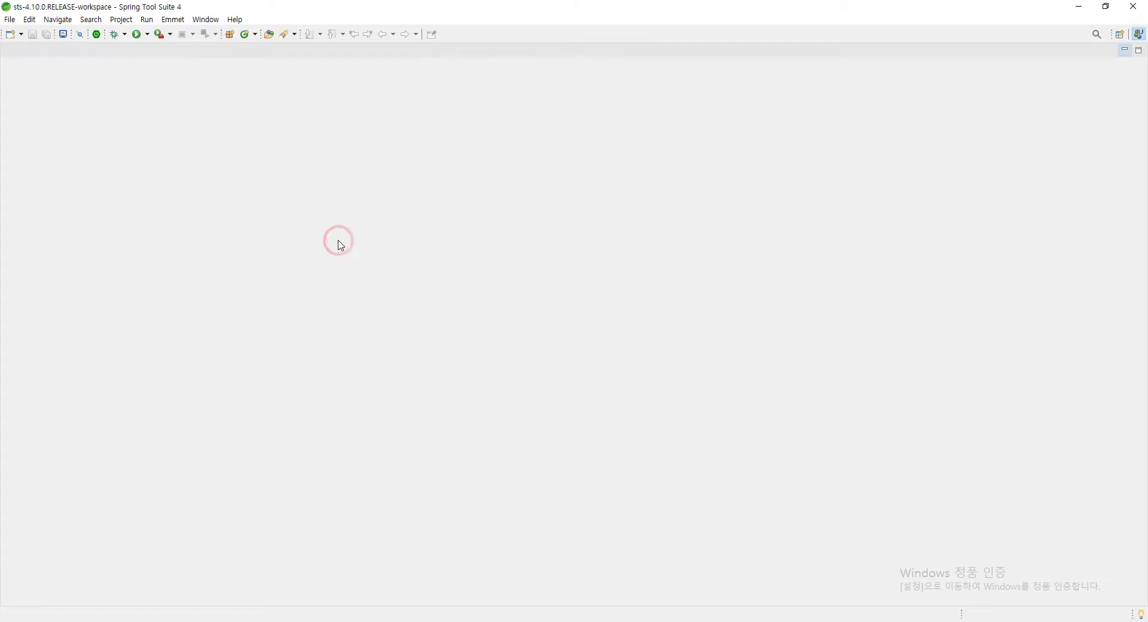
click(9, 19)
click(394, 225)
click(206, 19)
click(483, 261)
Step: Show the Package Explorer view and close it again
click(200, 24)
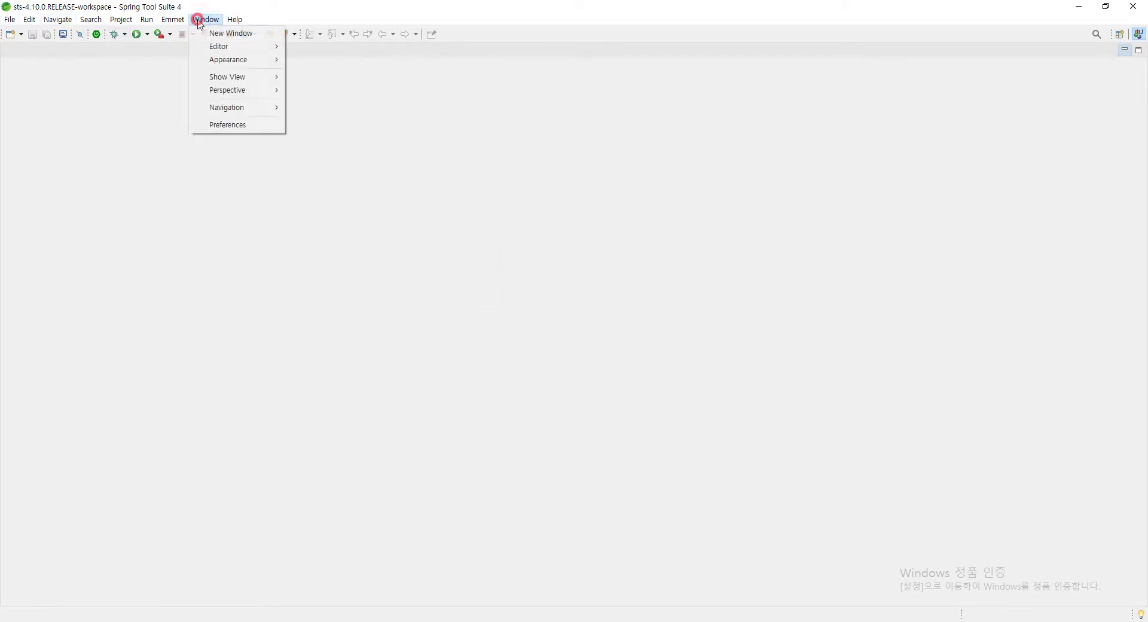
click(254, 78)
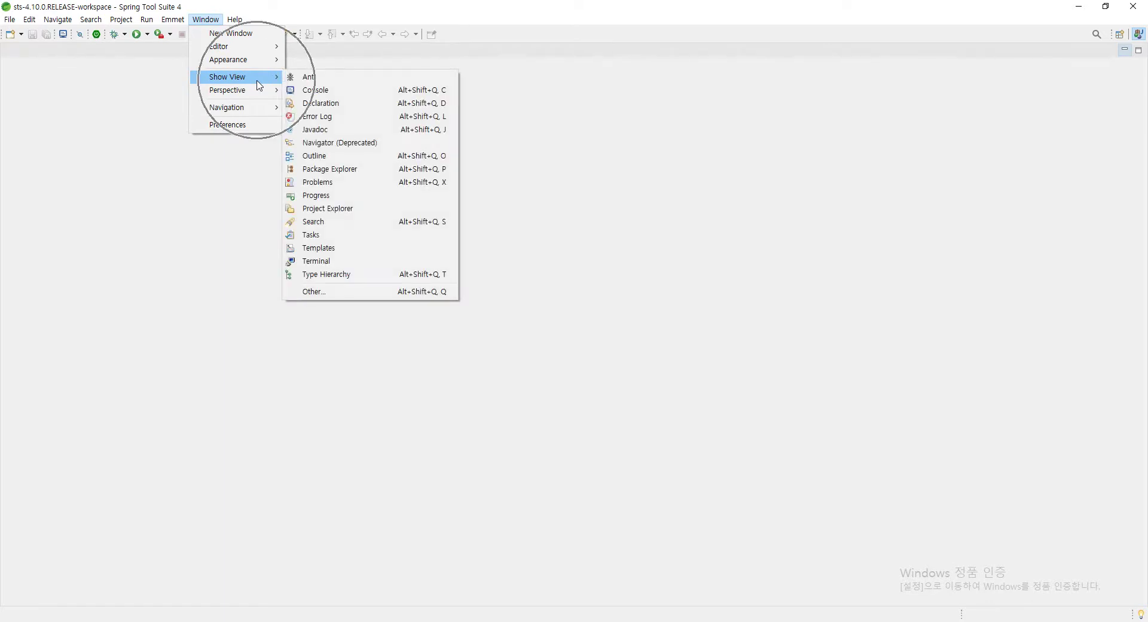
click(351, 171)
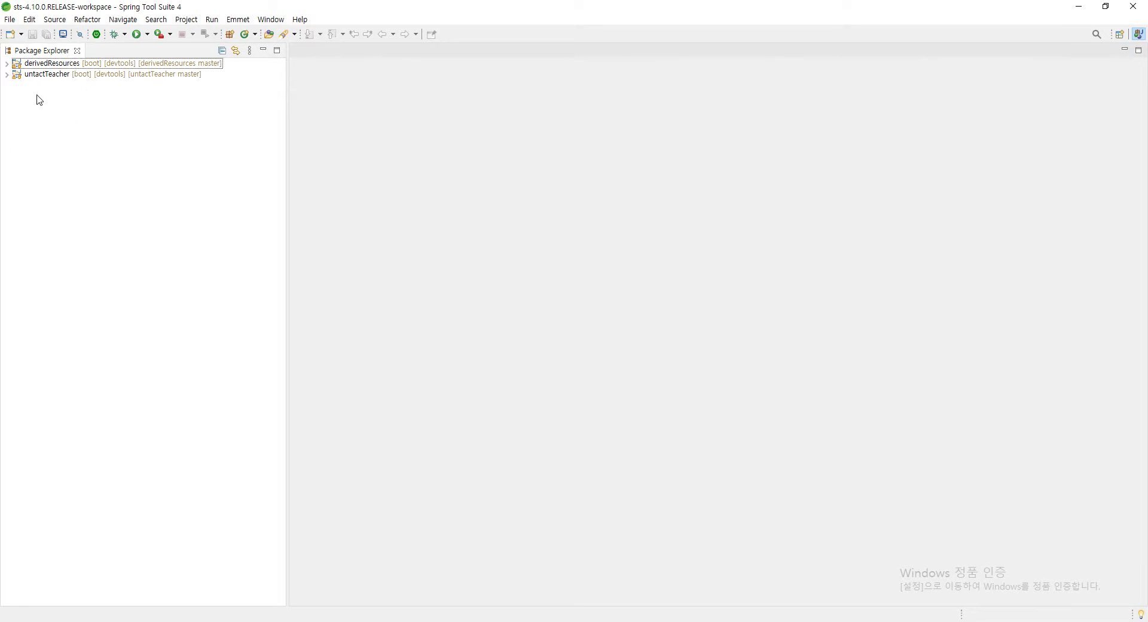
click(77, 50)
click(269, 19)
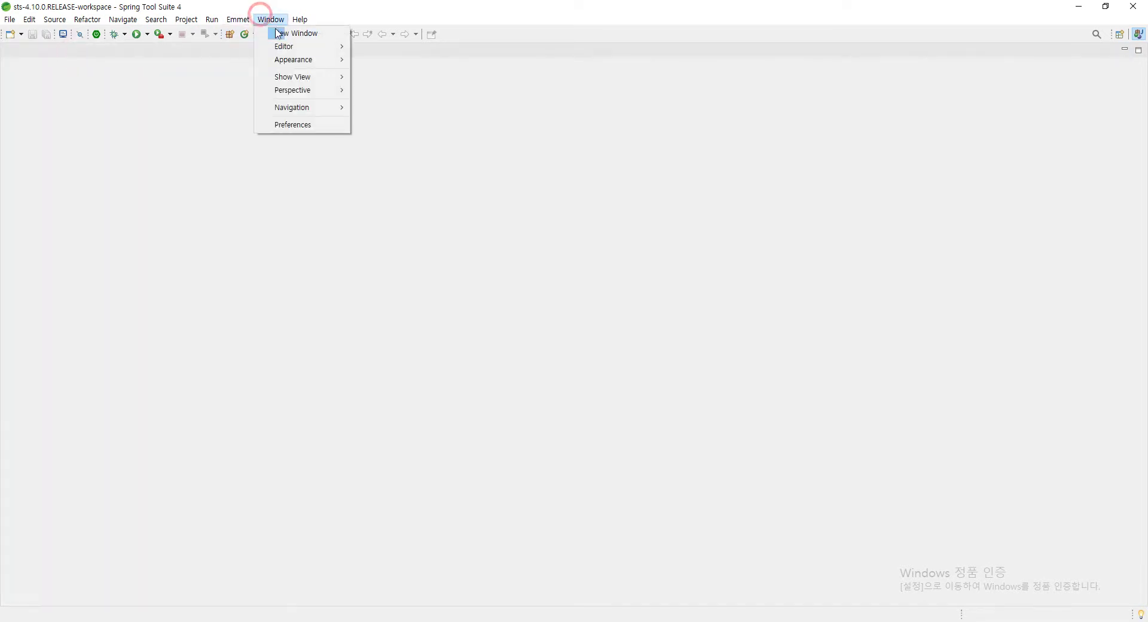
click(307, 125)
click(685, 411)
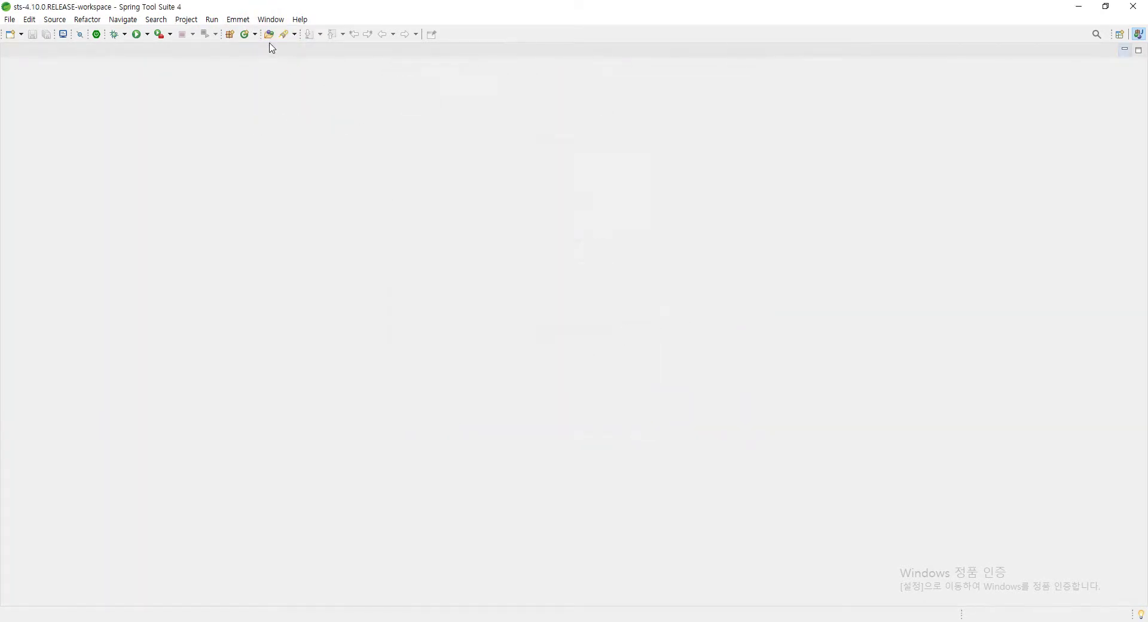
Step: Filter the full list of views by "packag" and open the Package Explorer view
click(270, 19)
click(322, 77)
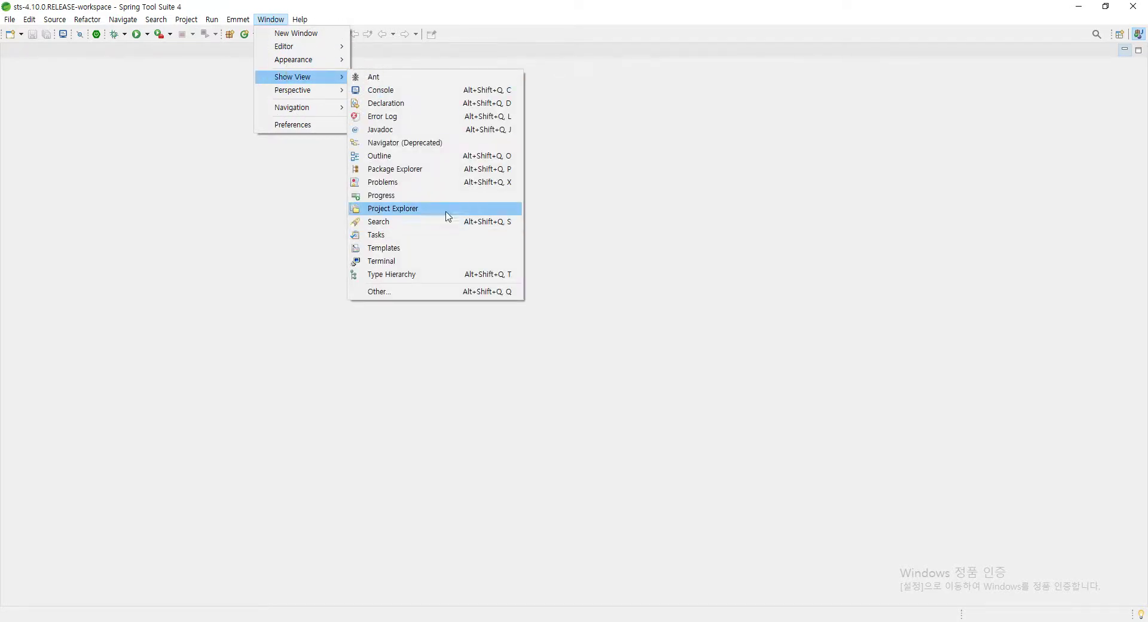
click(407, 171)
click(407, 170)
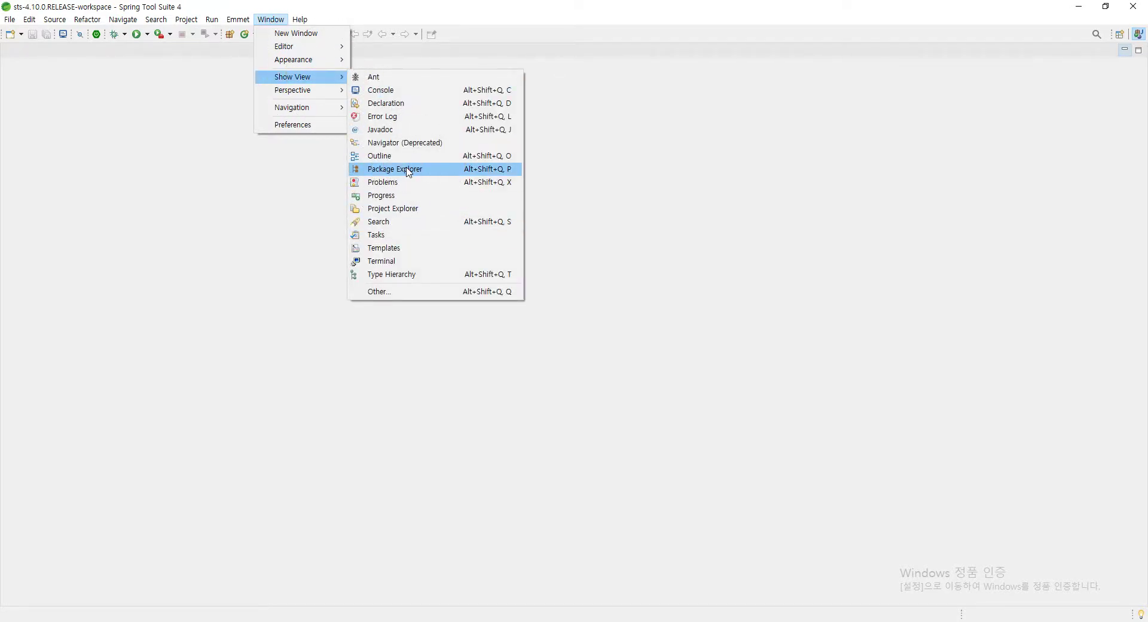
click(408, 170)
mouse_move(302, 77)
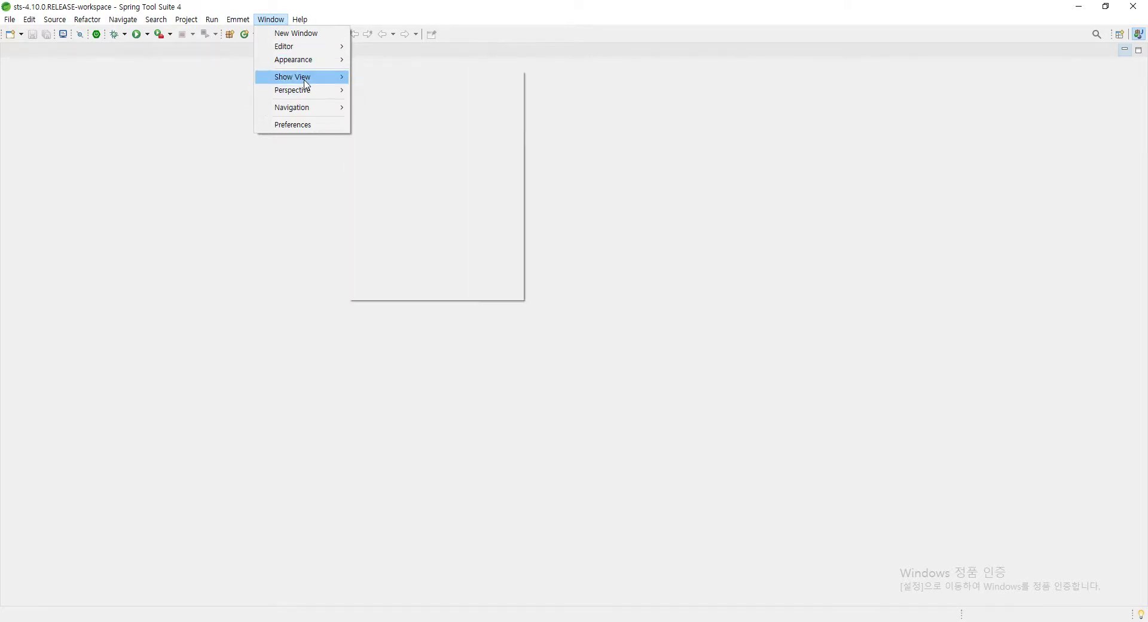
click(426, 173)
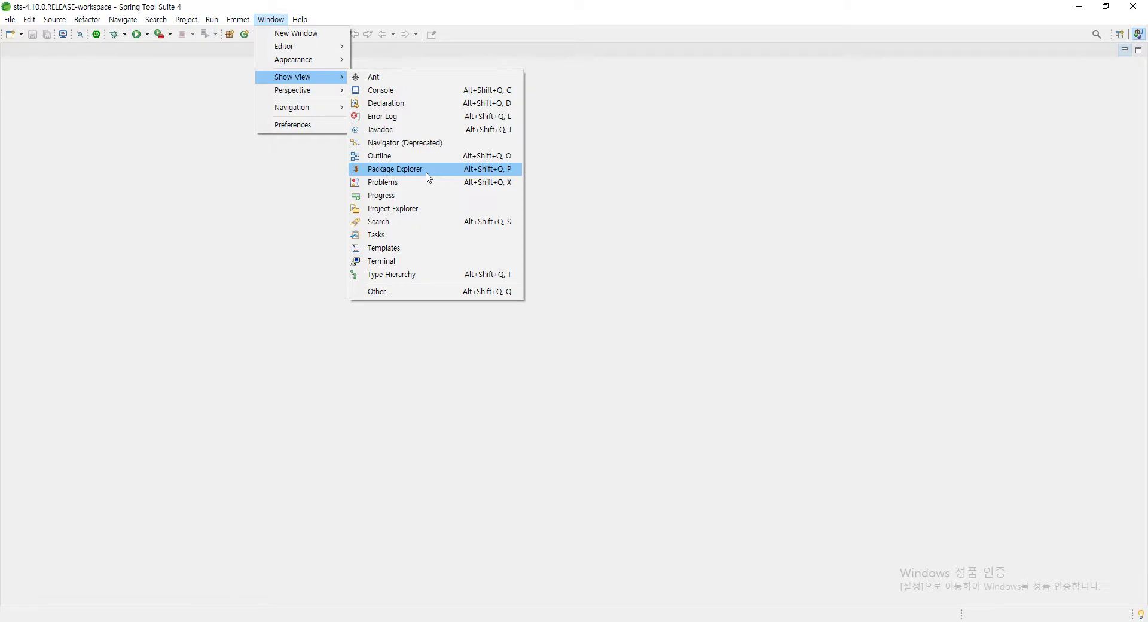
click(410, 292)
click(579, 166)
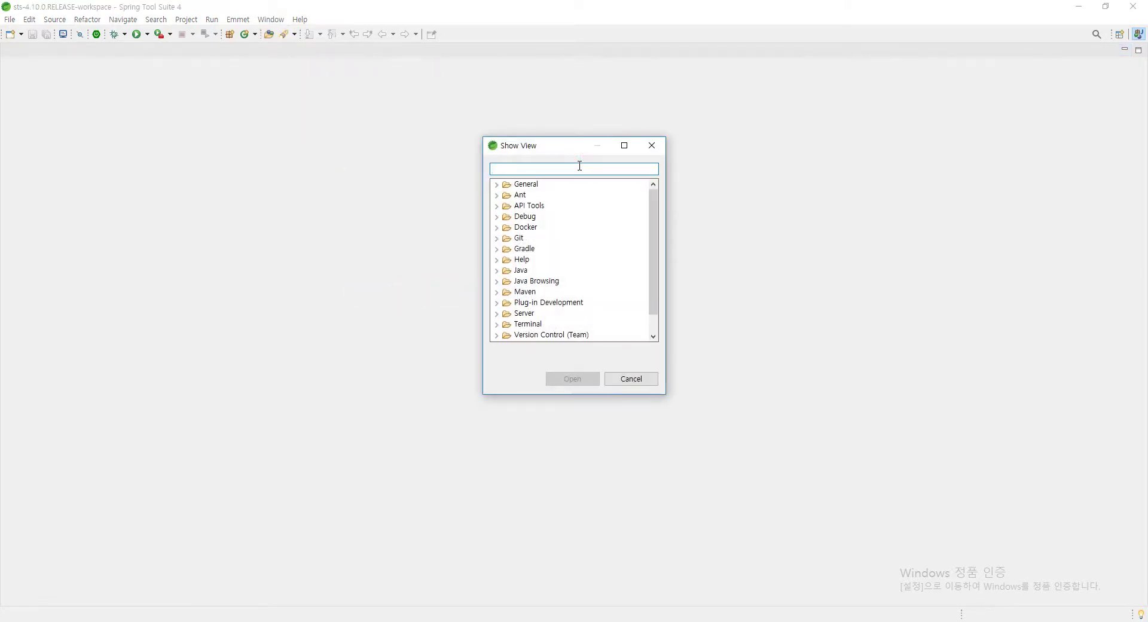
text(packag)
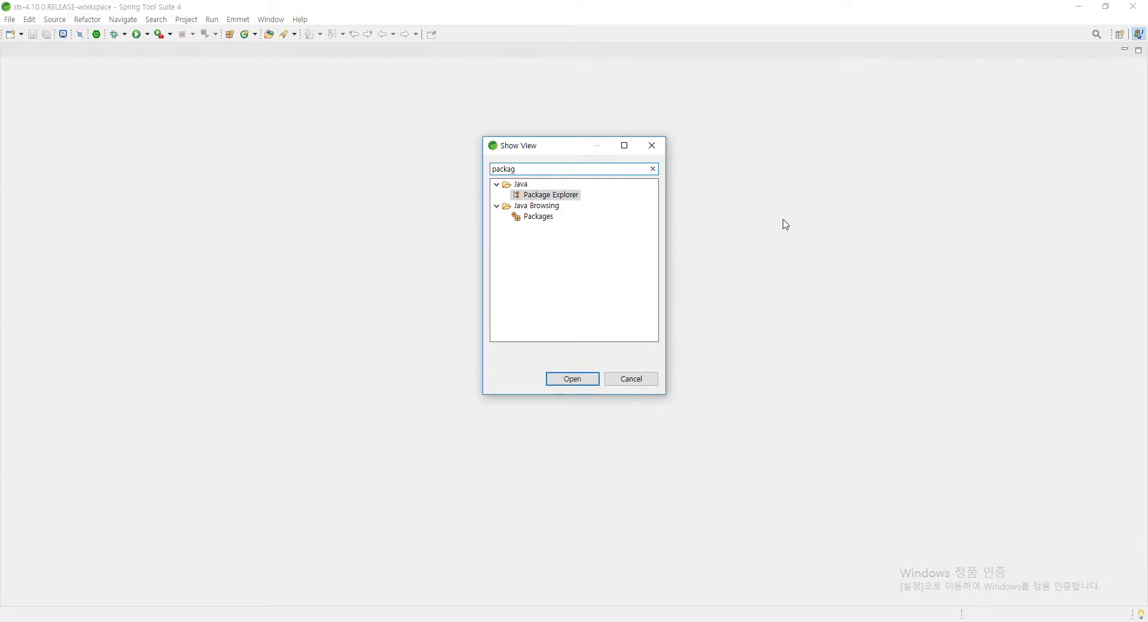
double_click(547, 196)
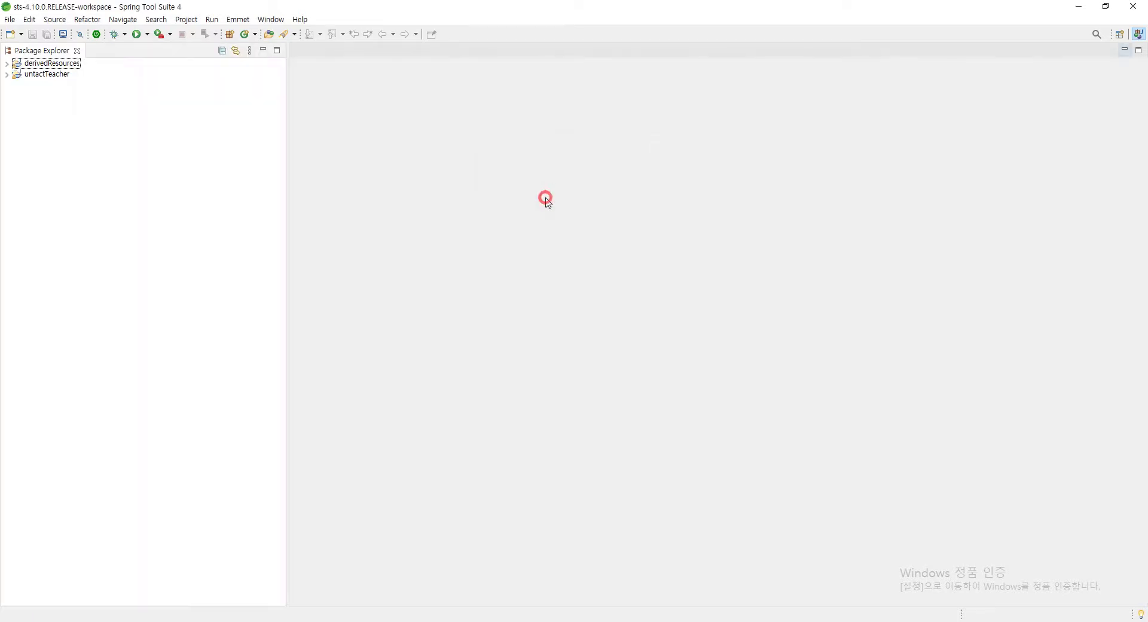
Step: Close the derivedResources and untactTeacher projects together in the Package Explorer
click(77, 76)
click(48, 64)
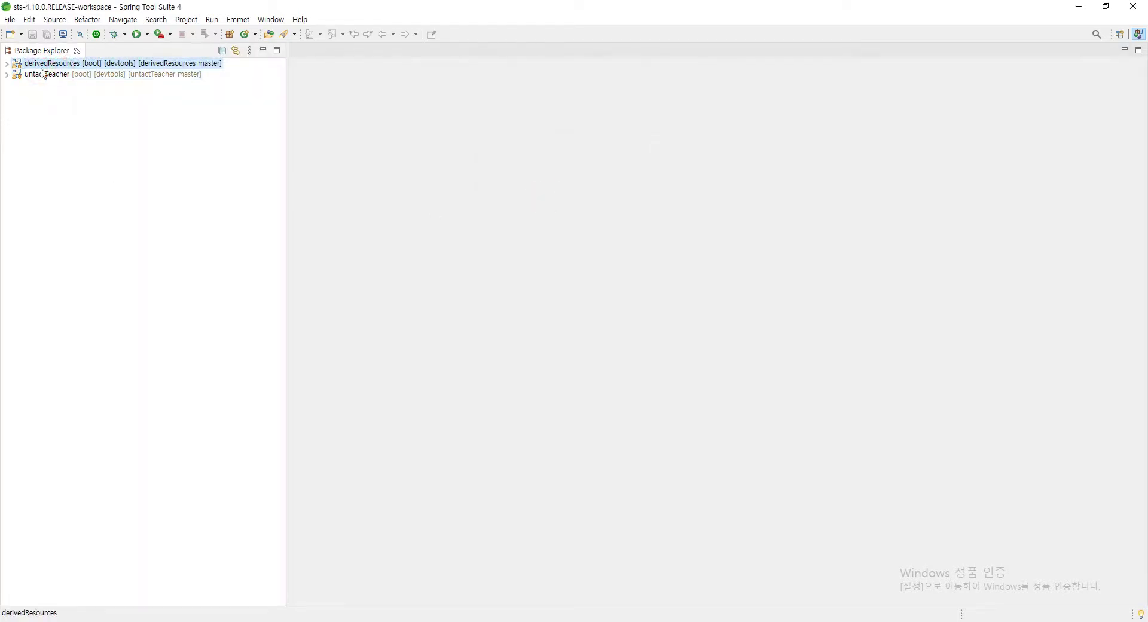
shift+click(44, 75)
right_click(48, 69)
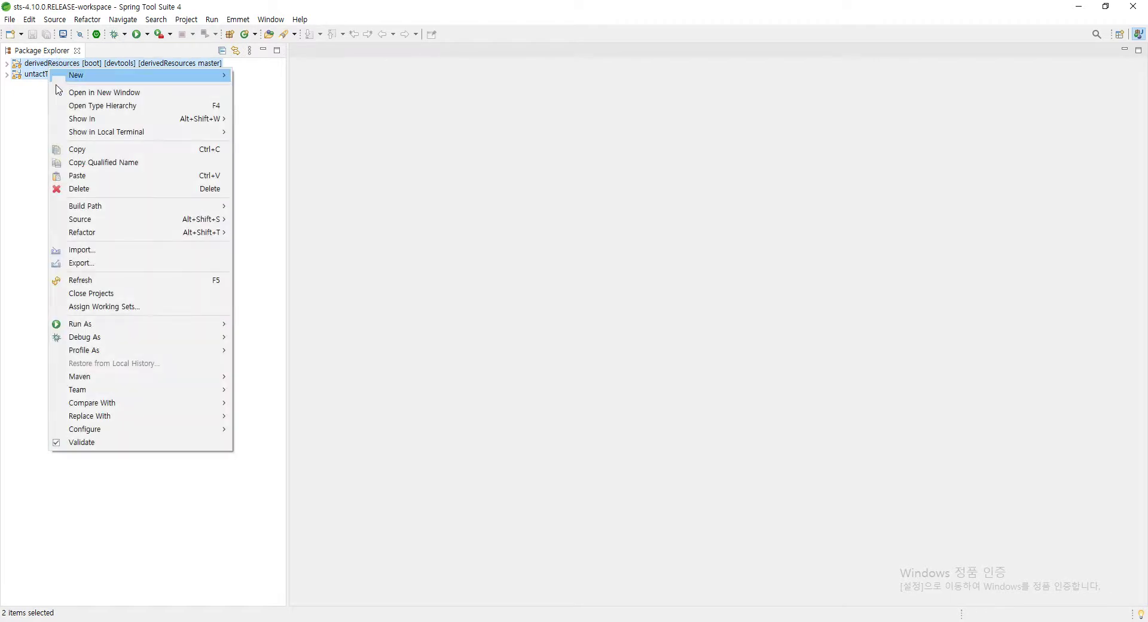
click(127, 294)
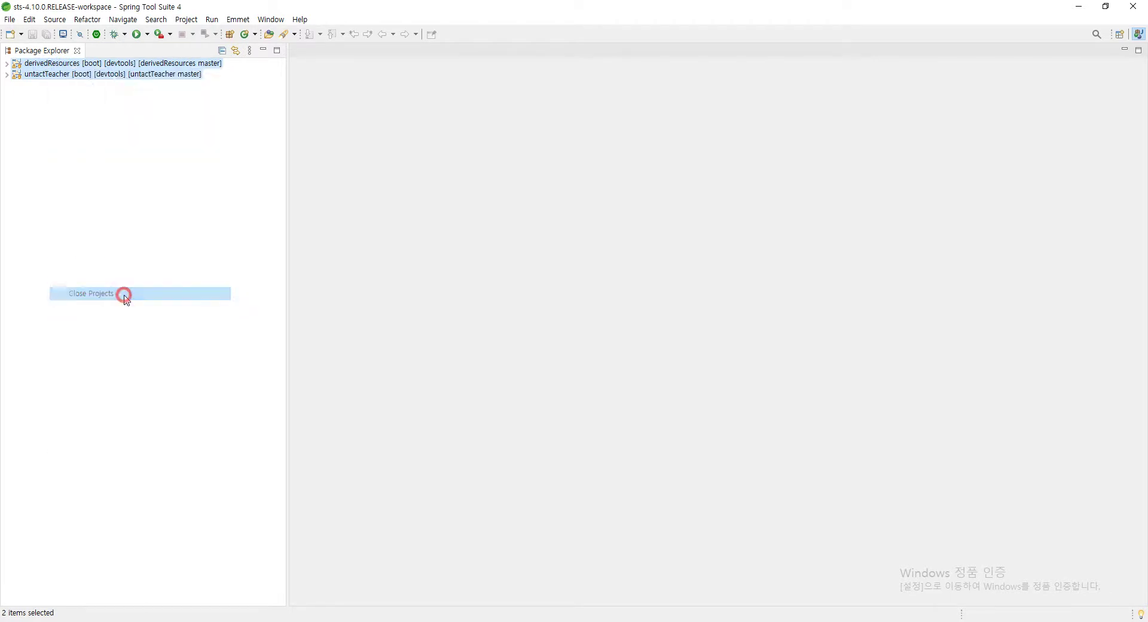
click(42, 64)
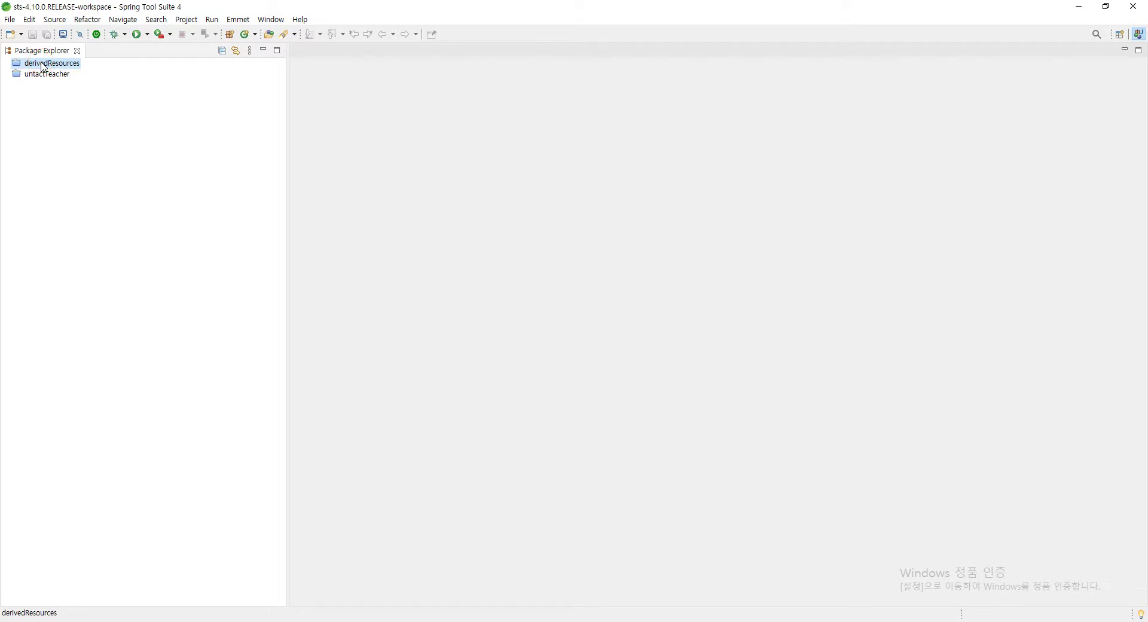
key(shift+Down)
right_click(44, 65)
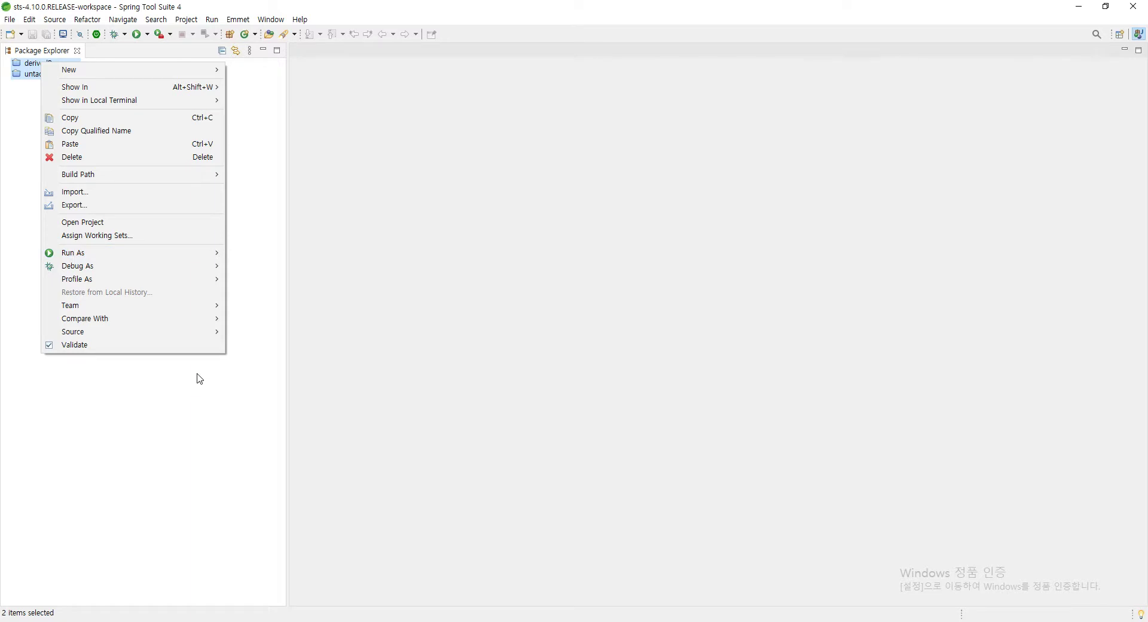
click(281, 160)
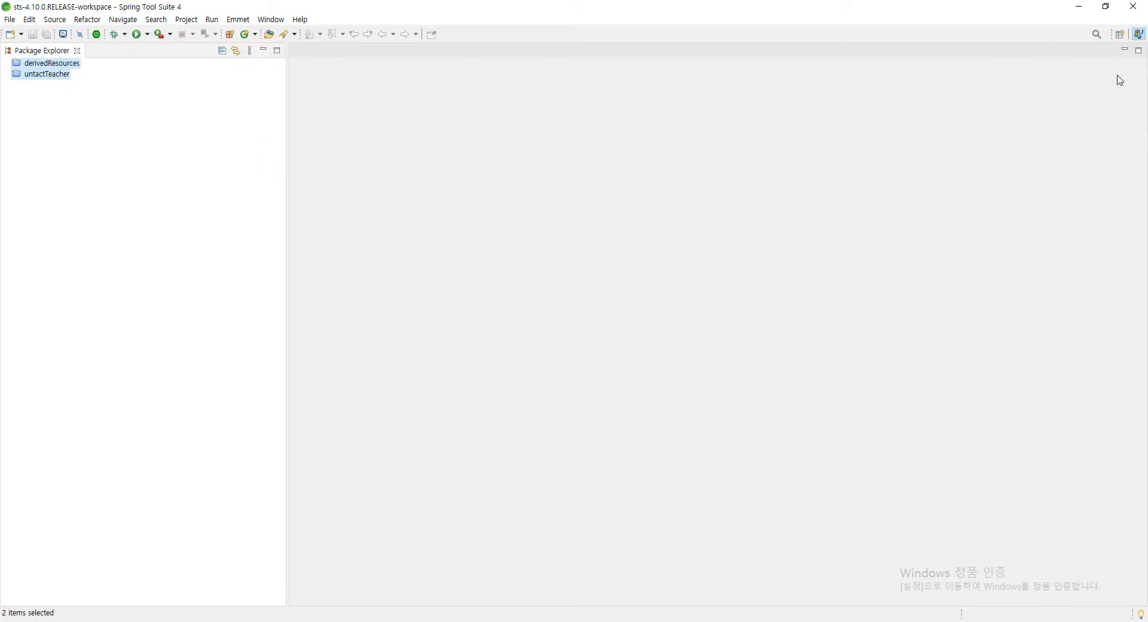
click(72, 193)
click(28, 50)
Step: Show the Outline view and close it again
click(271, 19)
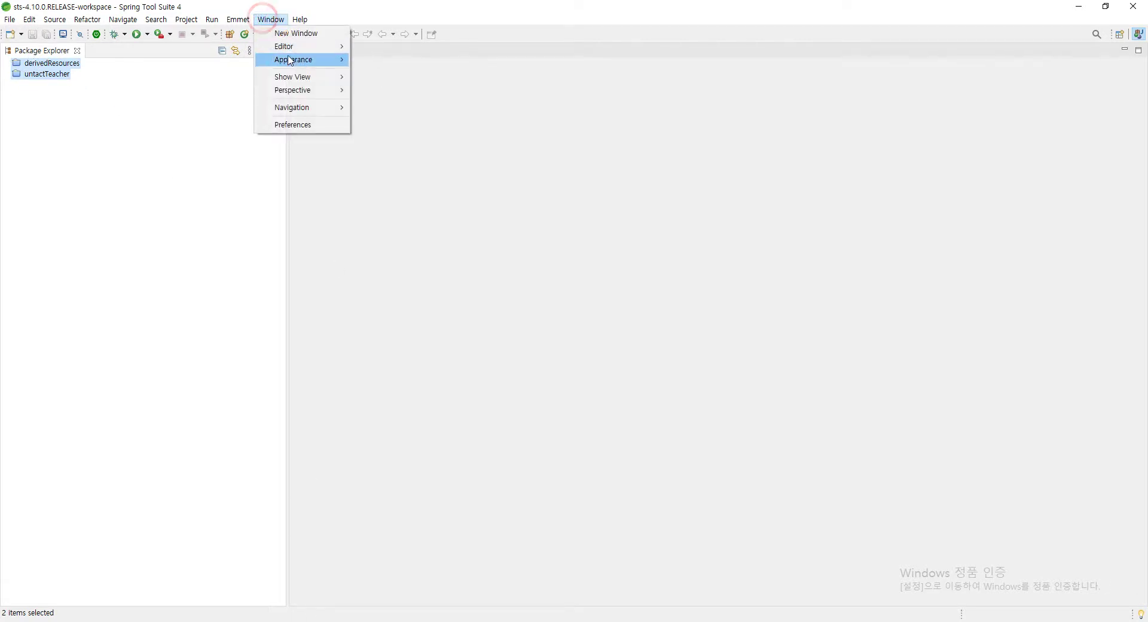
click(292, 78)
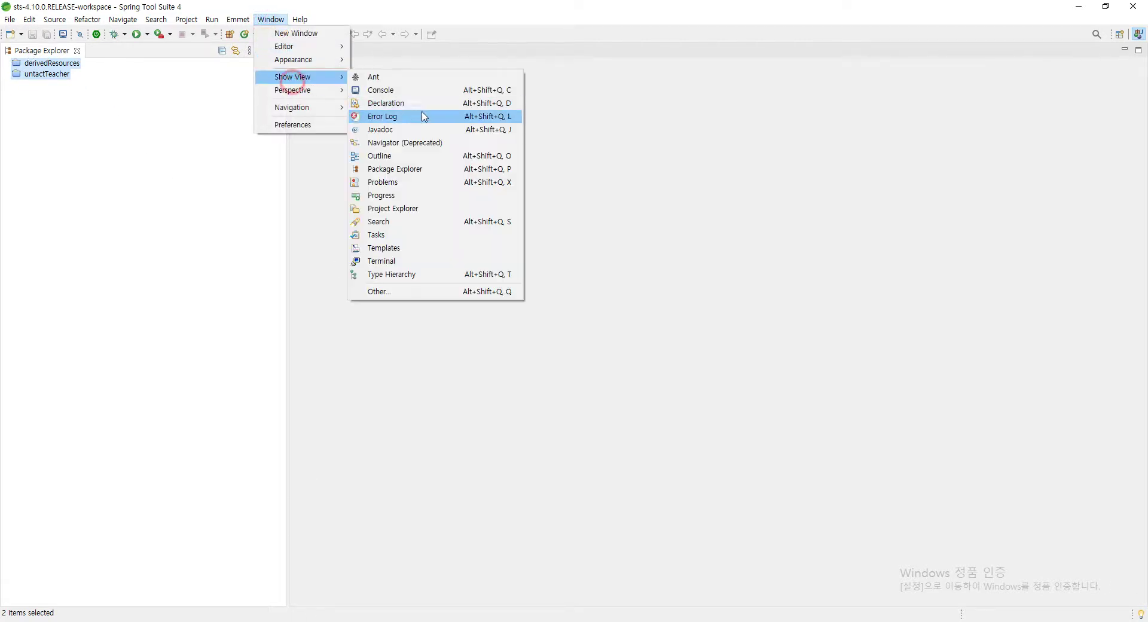
click(395, 157)
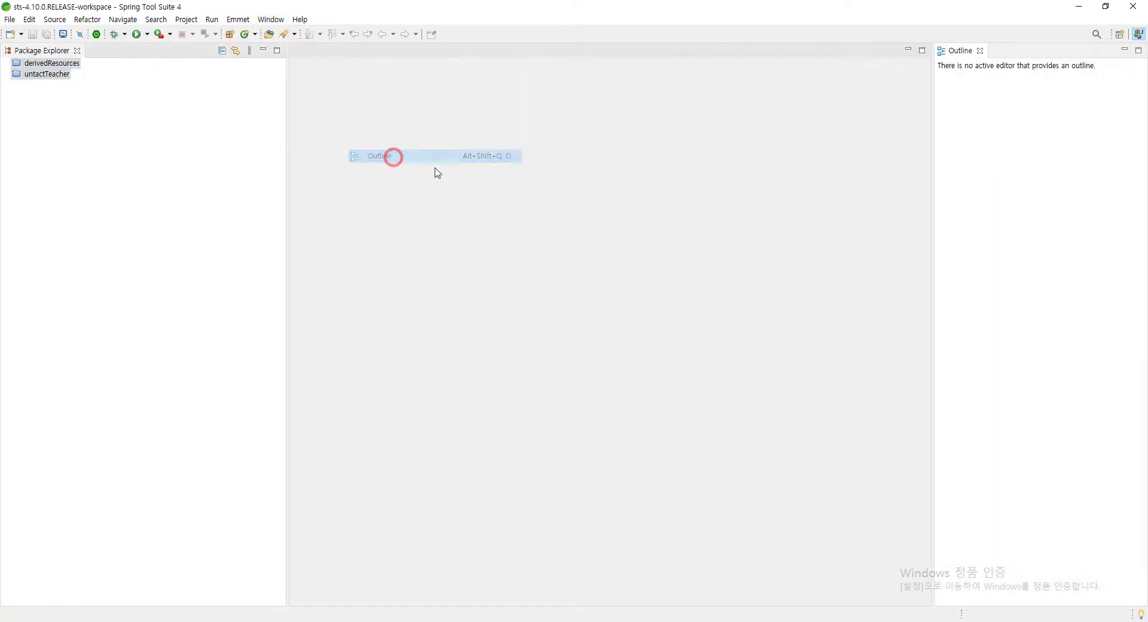
click(981, 52)
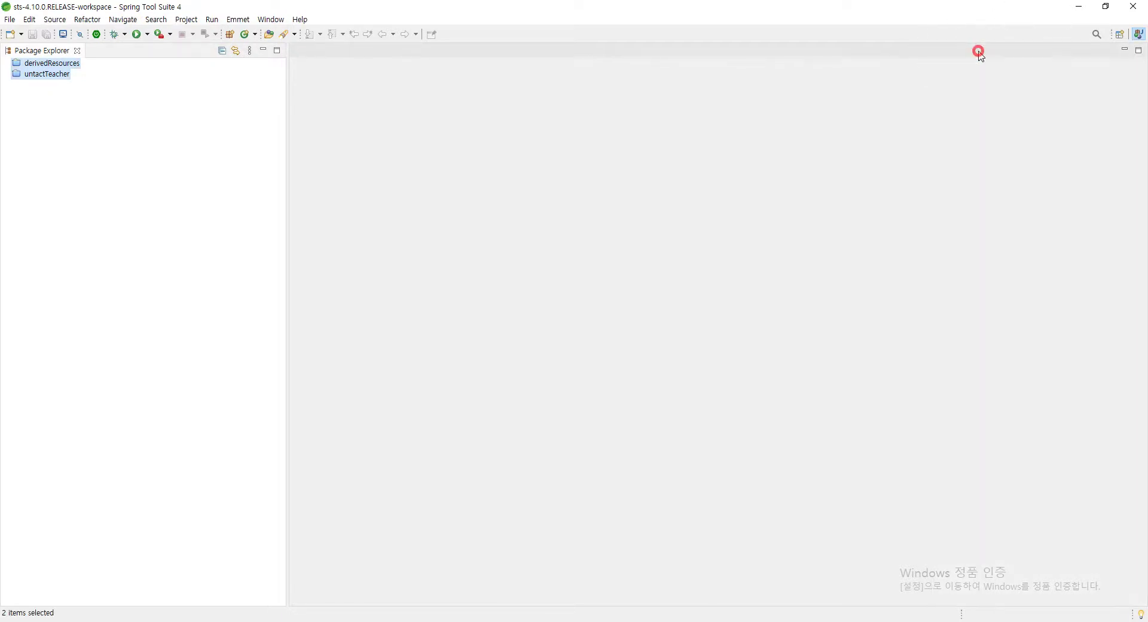
click(658, 374)
click(116, 184)
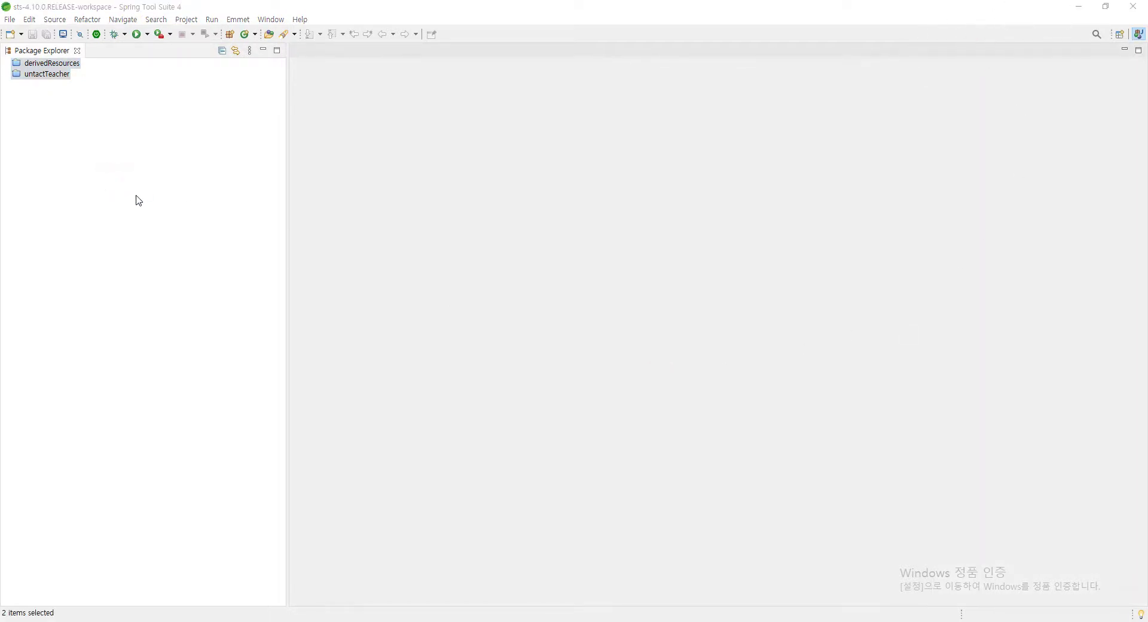
click(136, 177)
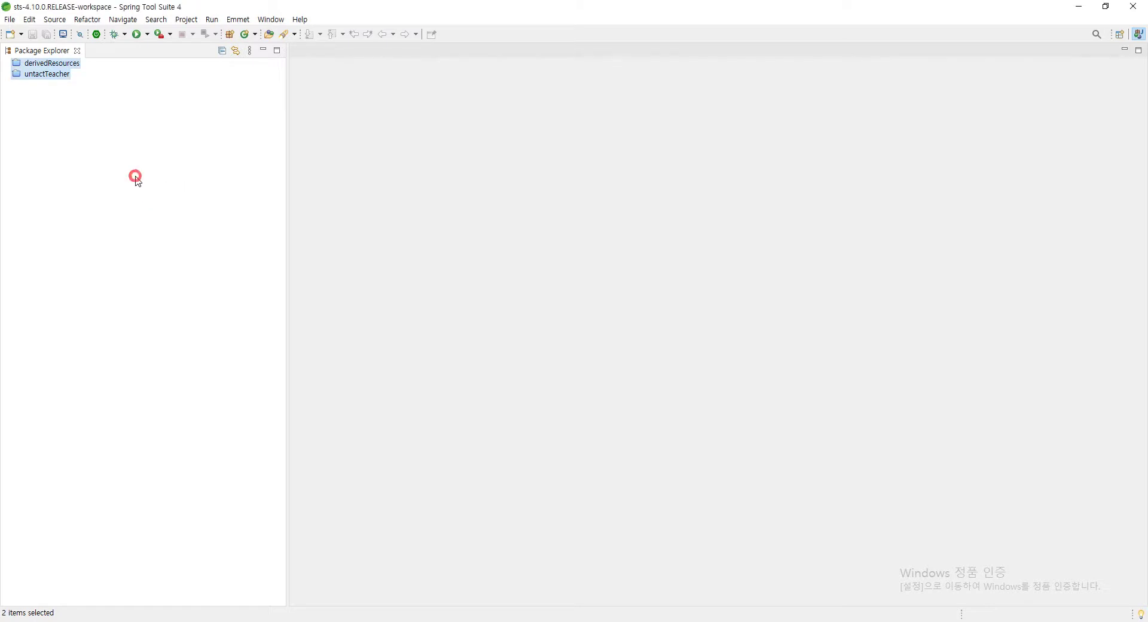
Step: Start a new Spring Starter Project and name it insta
right_click(92, 145)
click(124, 148)
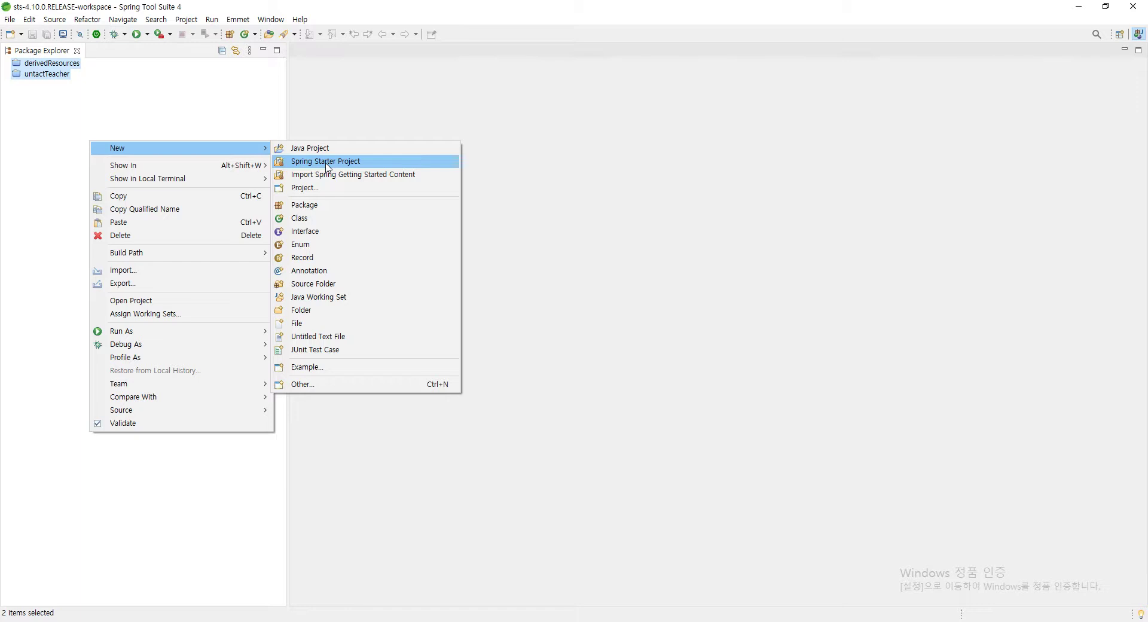
click(326, 163)
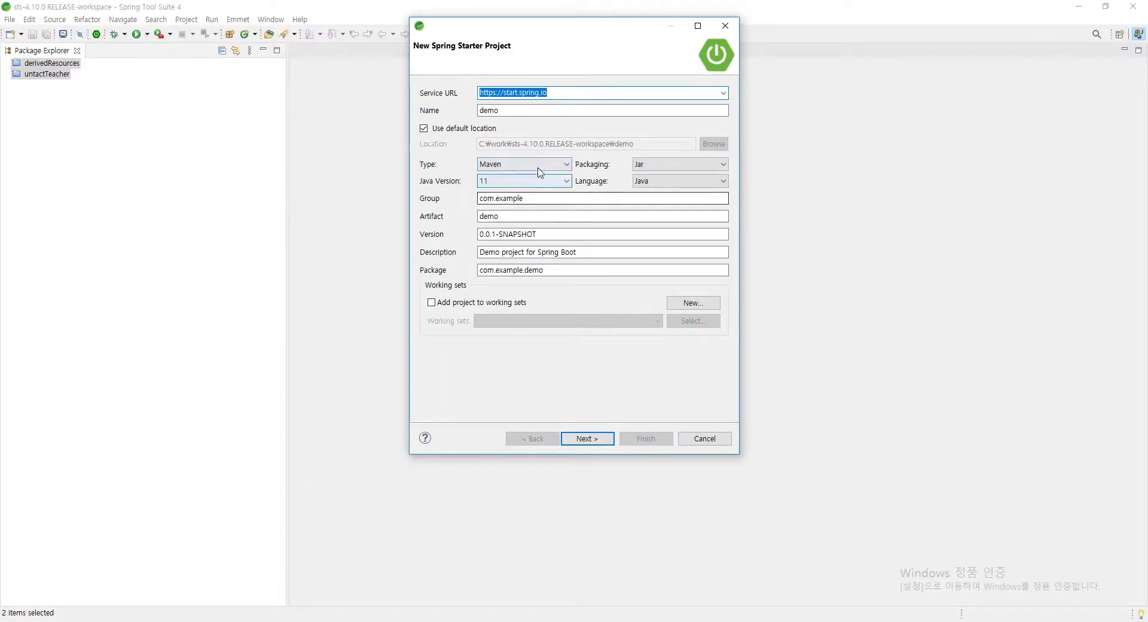
double_click(598, 111)
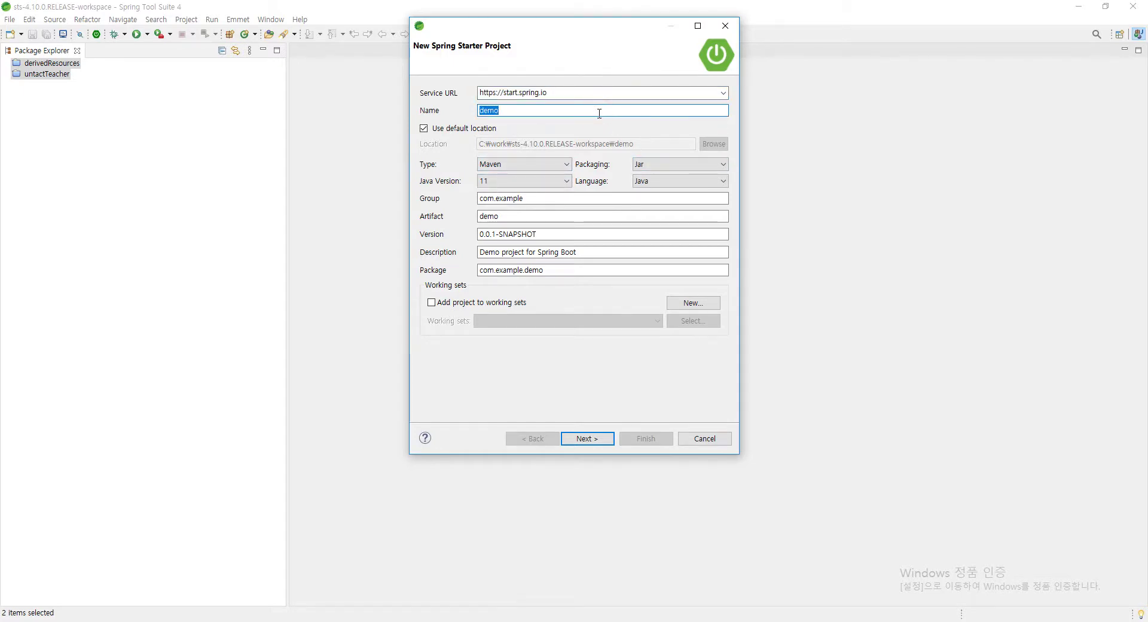
text(insta)
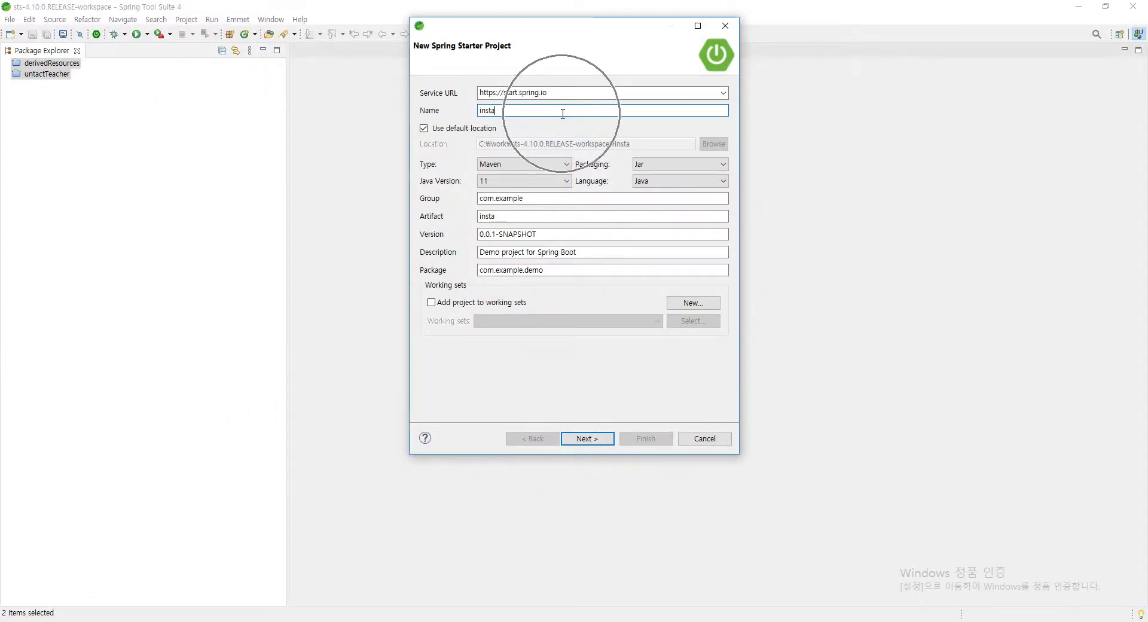
Step: Set the new project's packaging to War
click(544, 202)
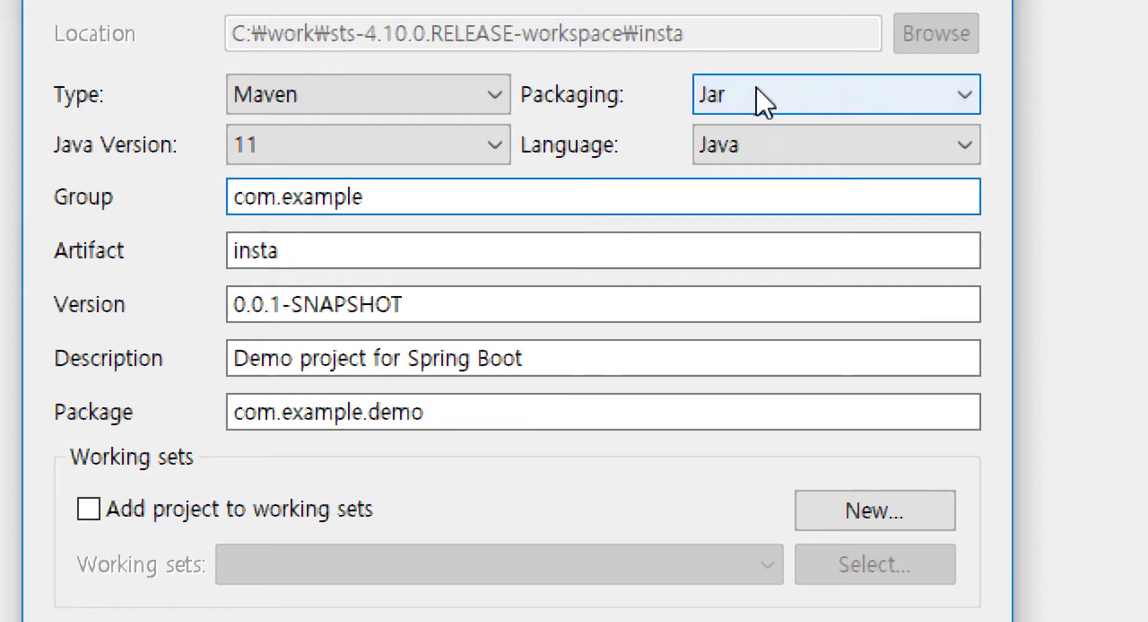
click(762, 104)
click(769, 153)
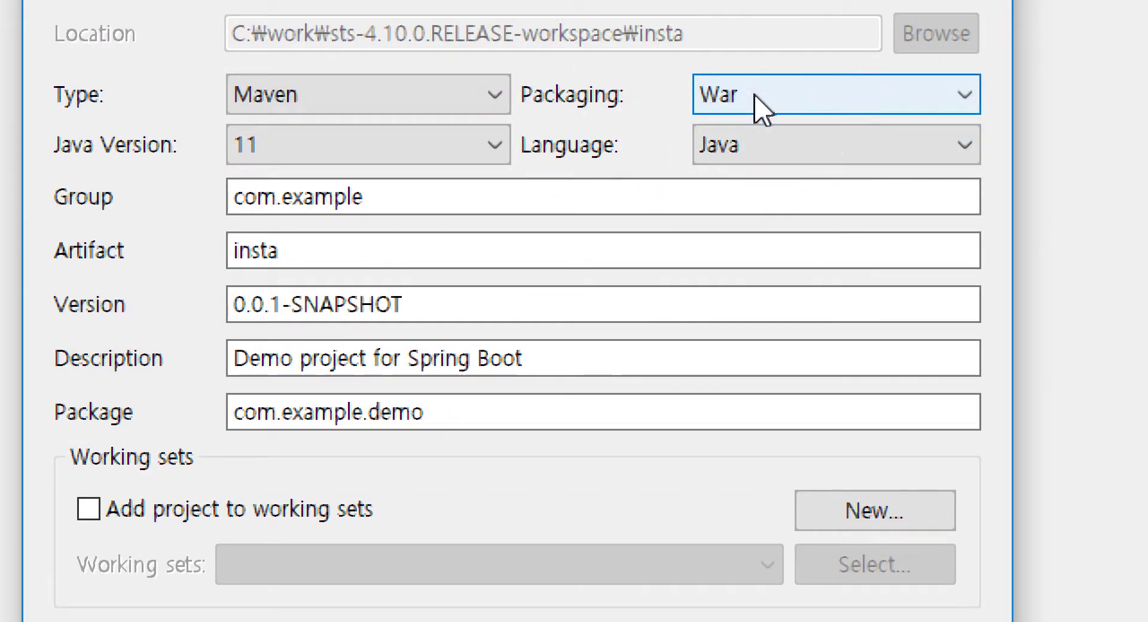
click(756, 153)
click(755, 154)
Step: Review the build type and Java version choices, keeping Maven and 11
click(375, 97)
click(376, 97)
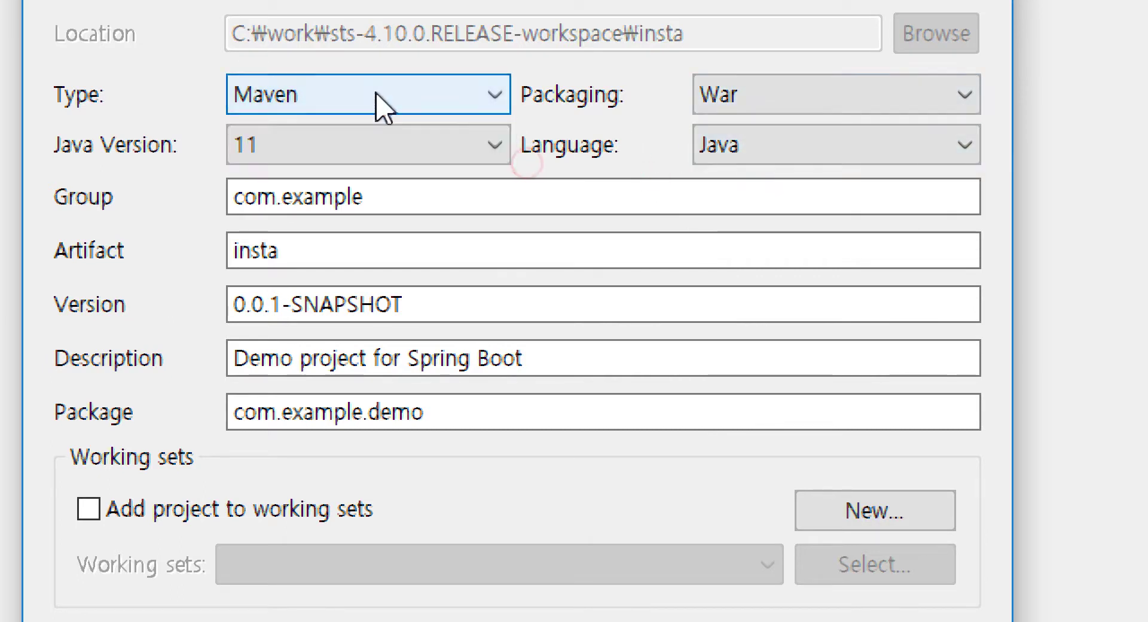
click(390, 142)
click(394, 152)
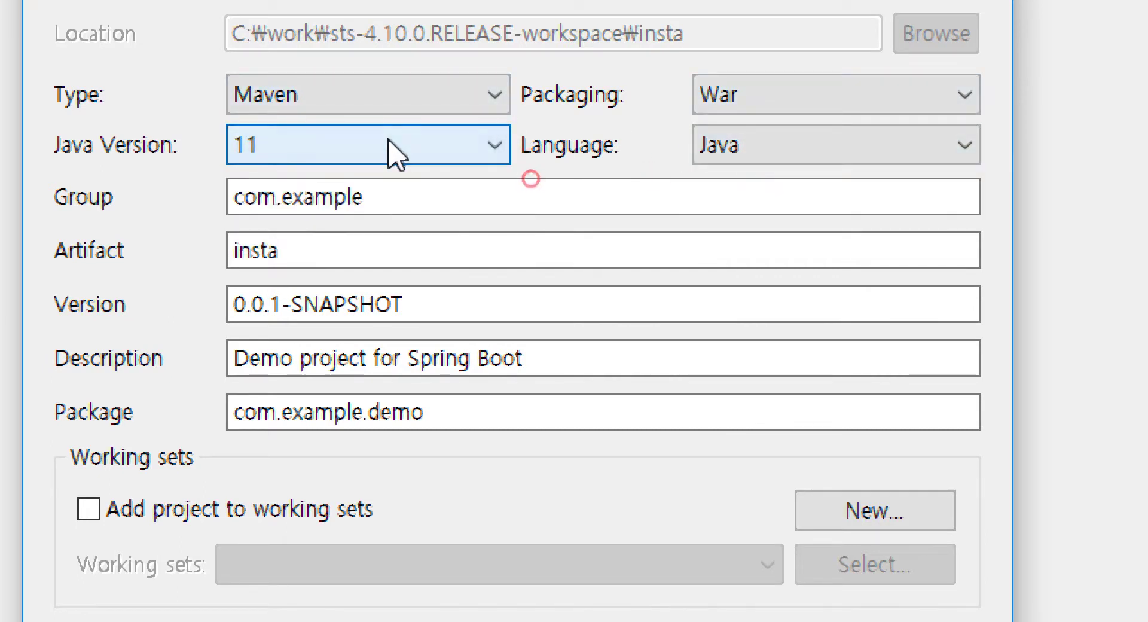
click(424, 195)
click(428, 151)
click(431, 200)
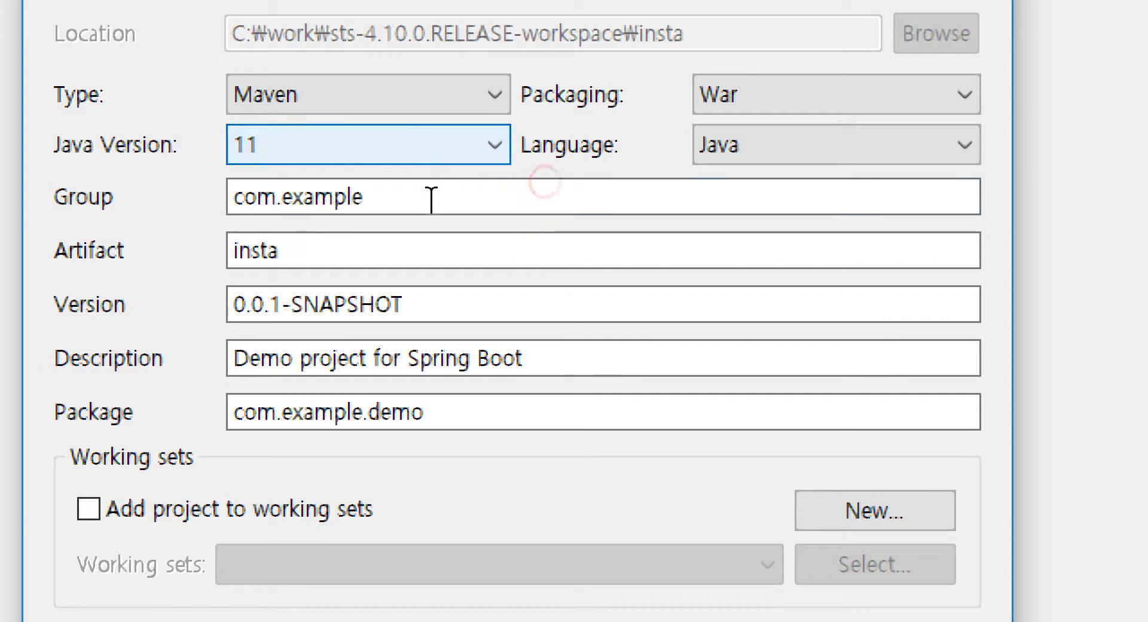
click(402, 256)
click(449, 306)
click(429, 200)
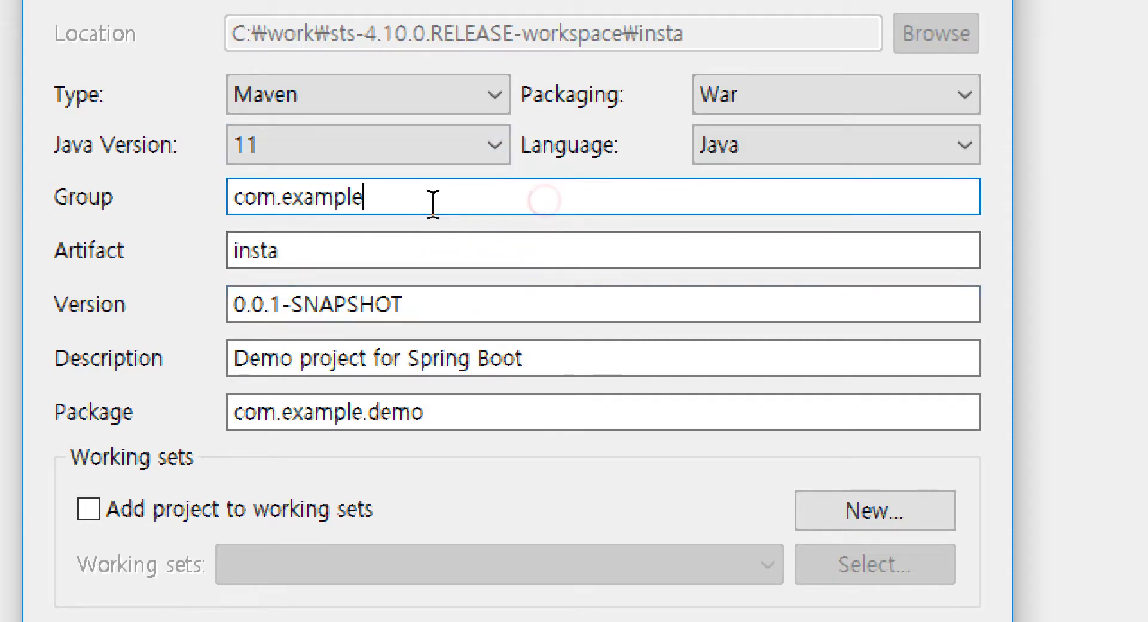
key(shift+Left)
key(shift+Left)
key(shift+Left)
key(shift+Left)
key(shift+Left)
key(shift+Left)
key(shift+Left)
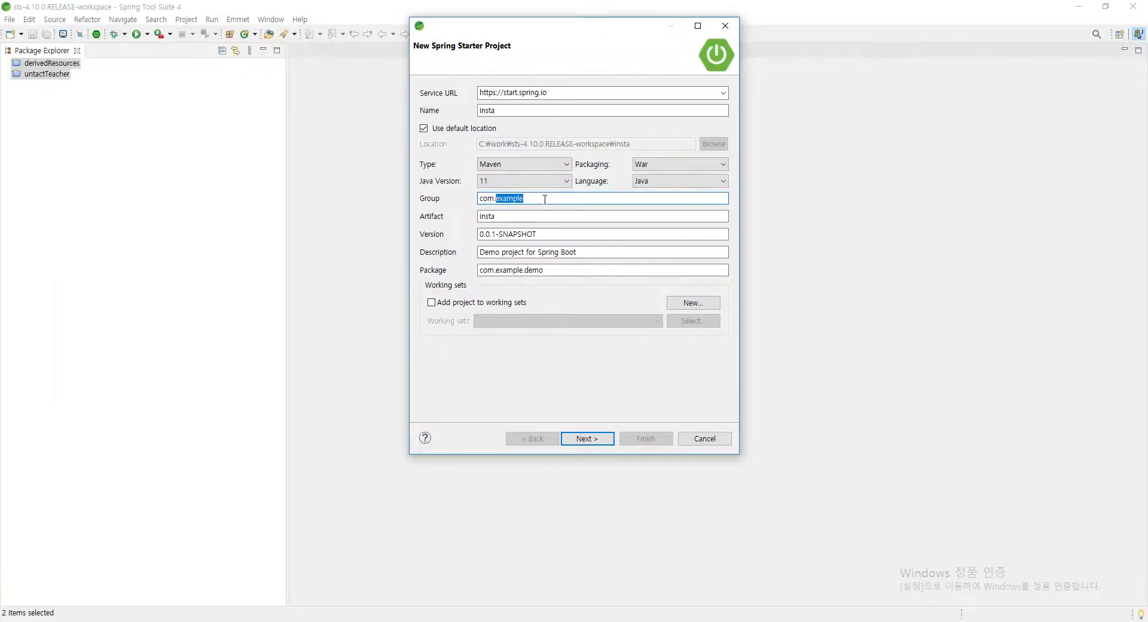
Step: Open to2.kr/bY9 in a new Chrome window and find "unta" on the page
right_click(165, 619)
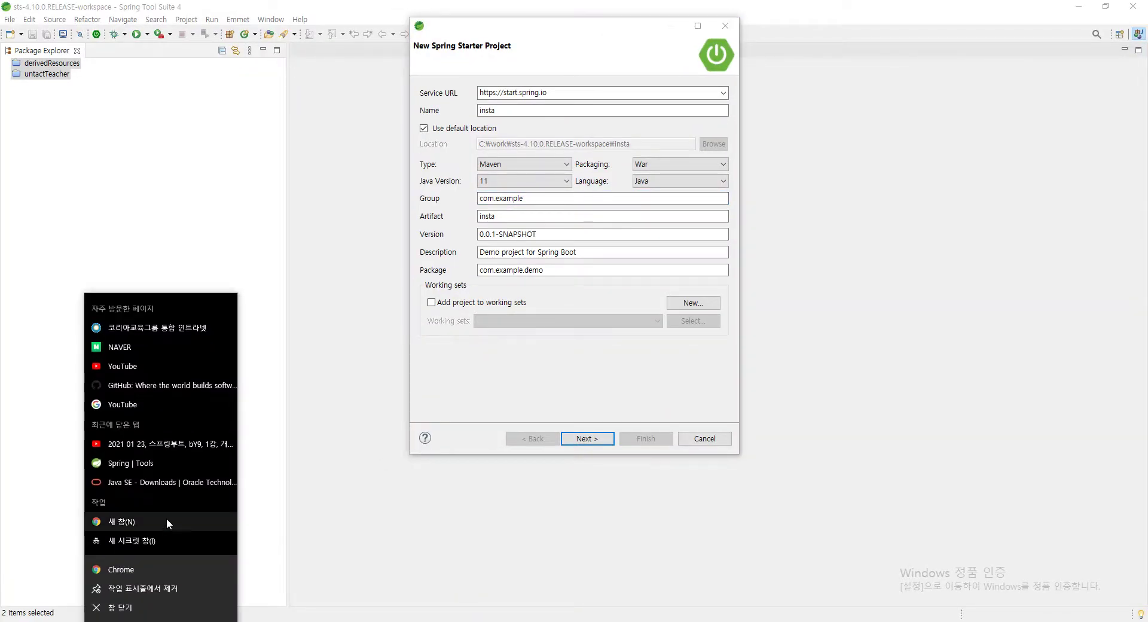
click(131, 523)
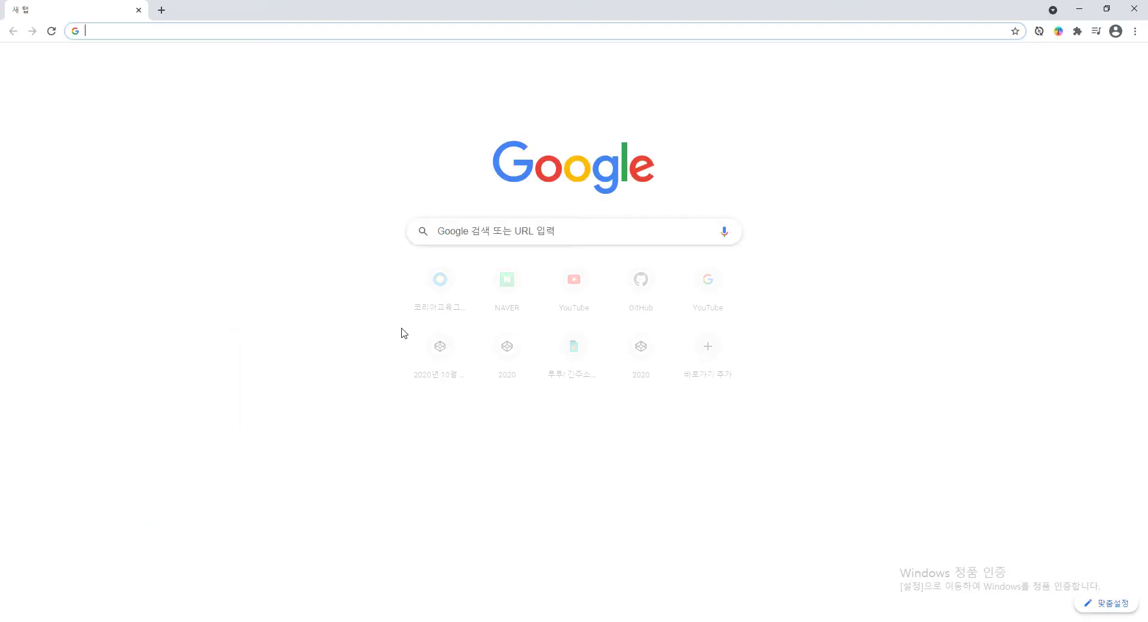
text(to2.kr/)
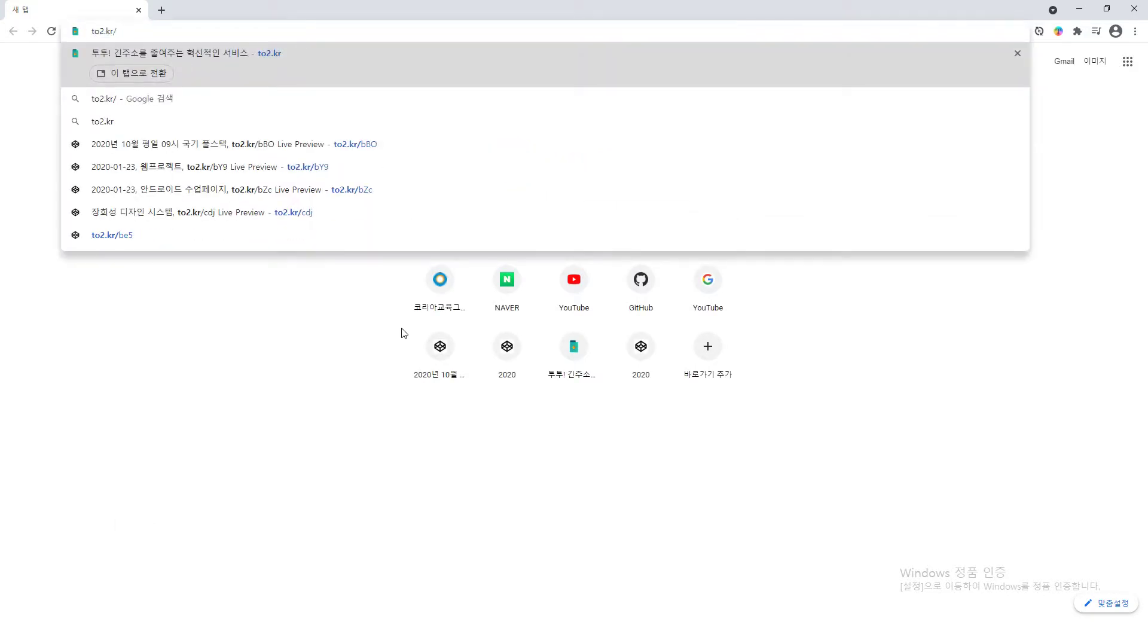
text(bY9)
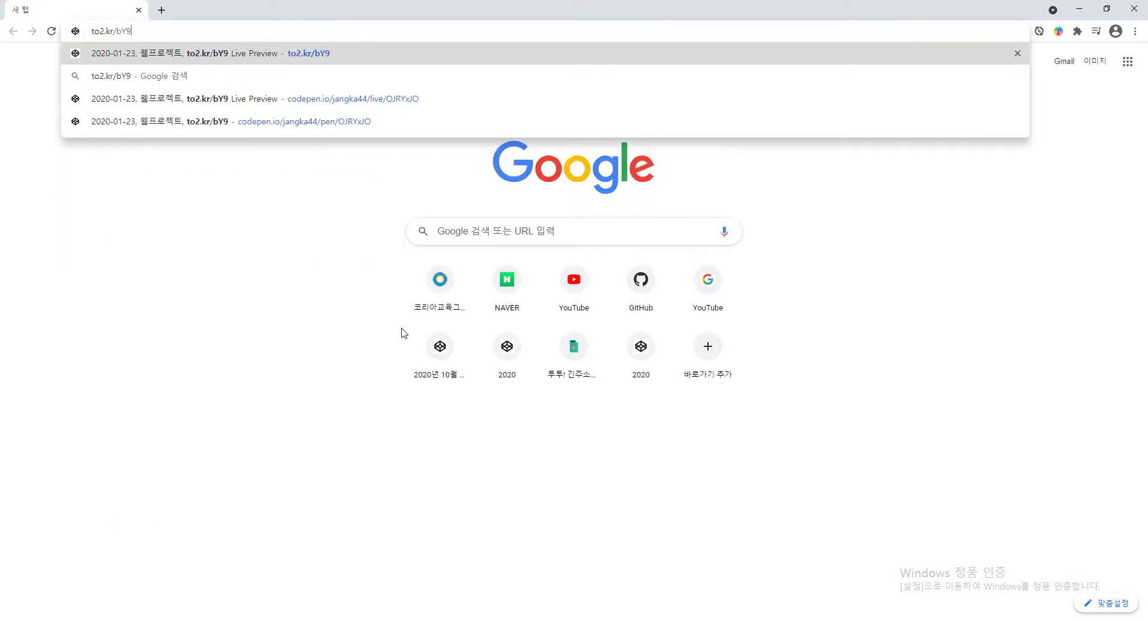
key(Return)
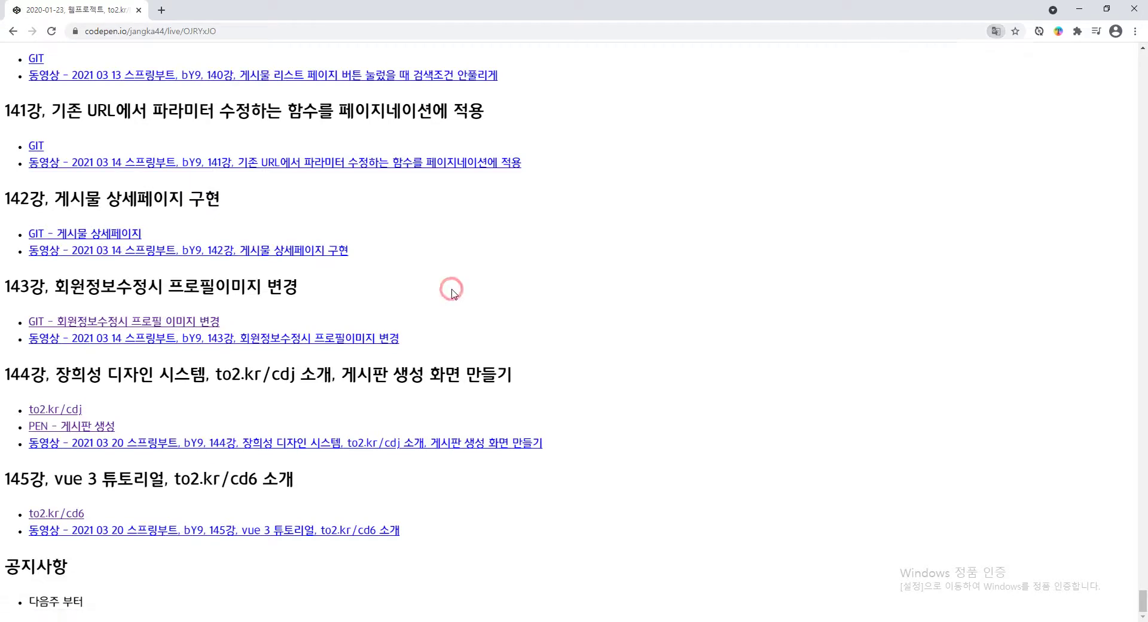
key(ctrl+f)
text(unta)
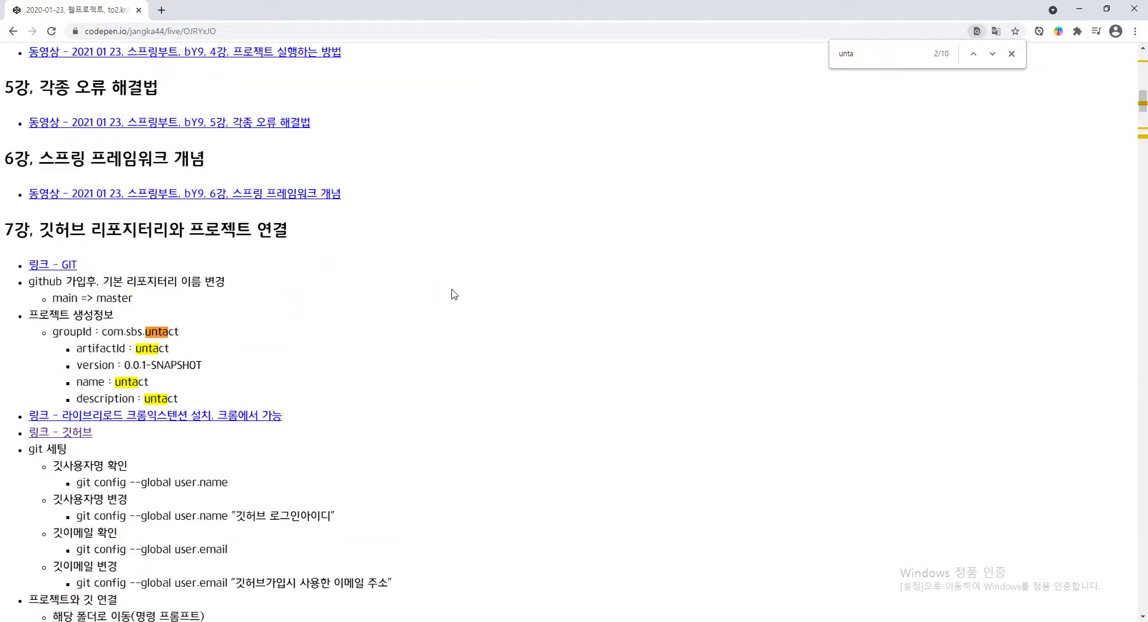
Step: Copy the groupId com.sbs.untact from the course page into the Group of the Spring Starter Project
drag(101, 330, 53, 332)
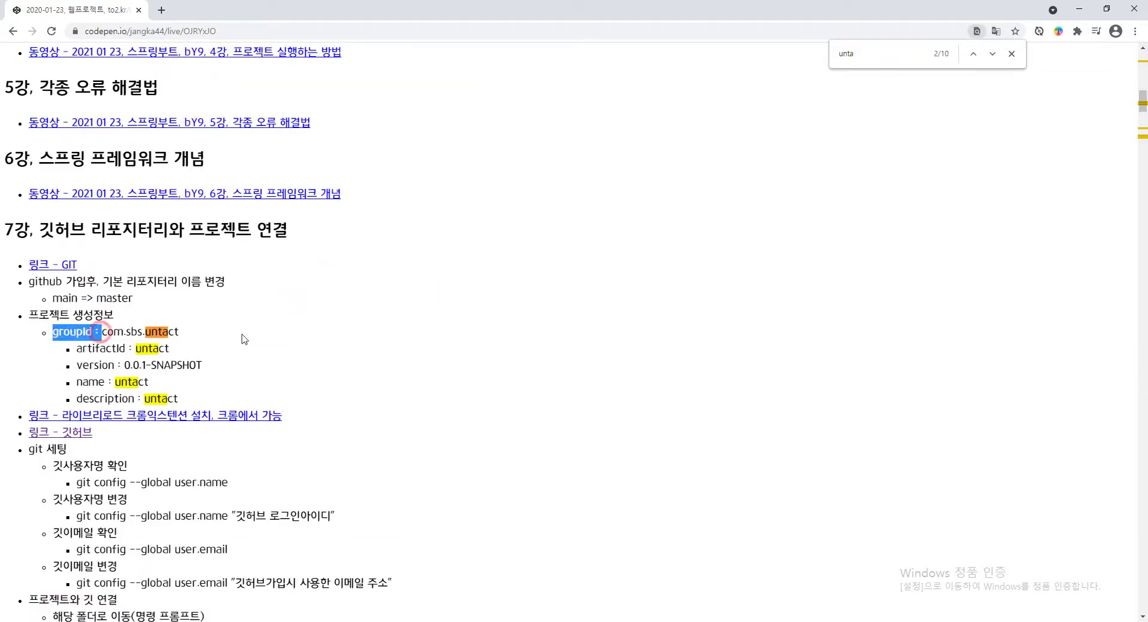
double_click(179, 333)
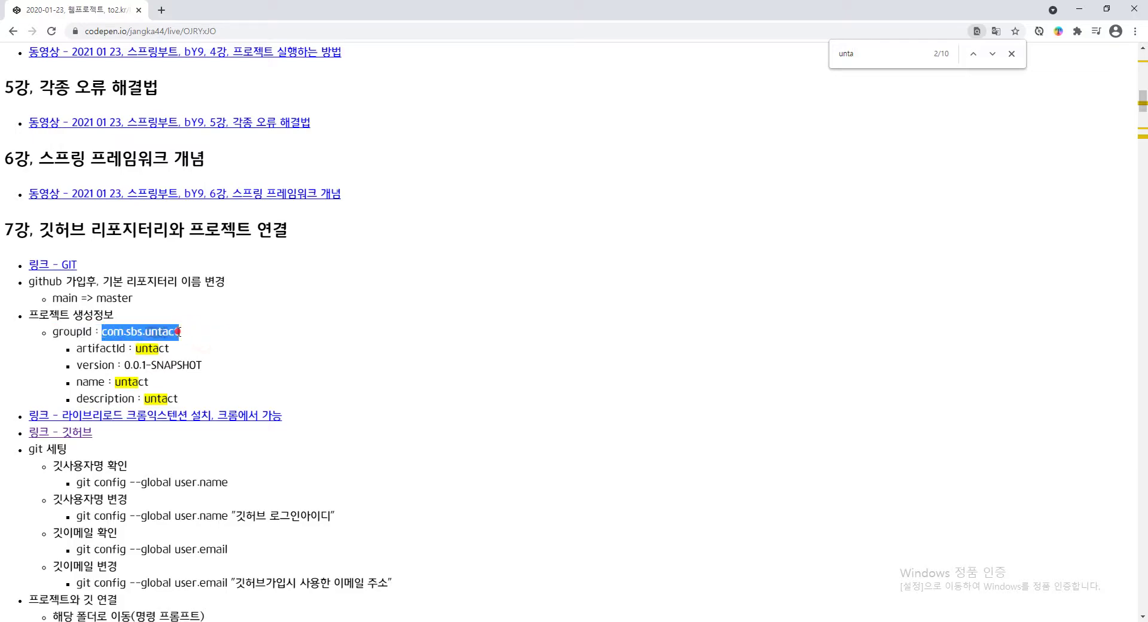
key(alt+Tab)
click(530, 198)
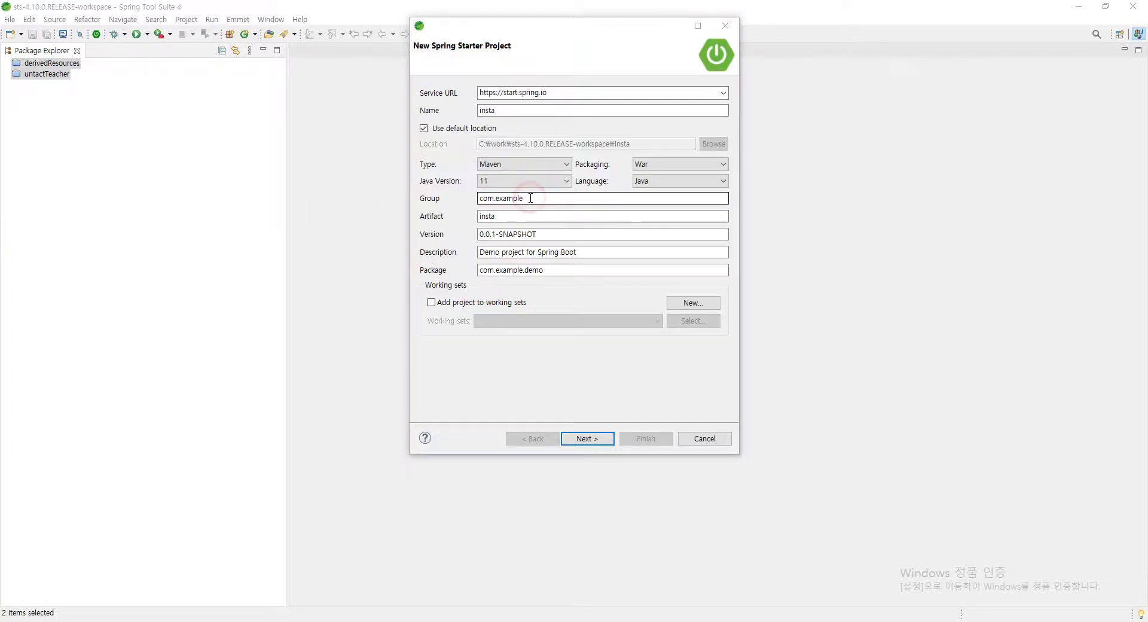
key(ctrl+a)
key(ctrl+v)
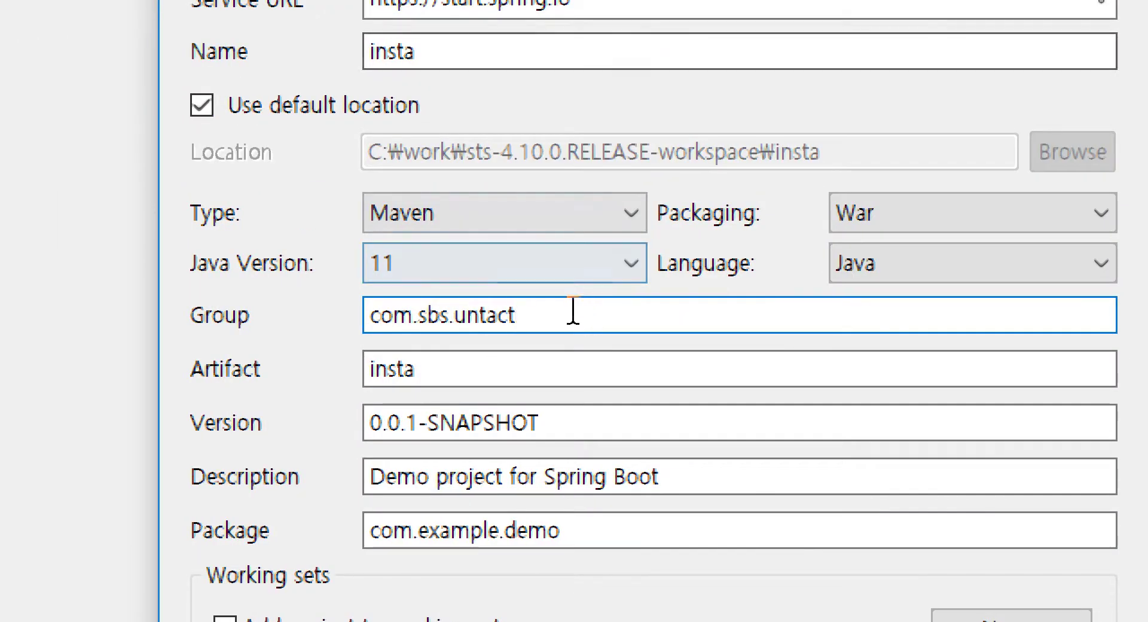
key(ctrl+a)
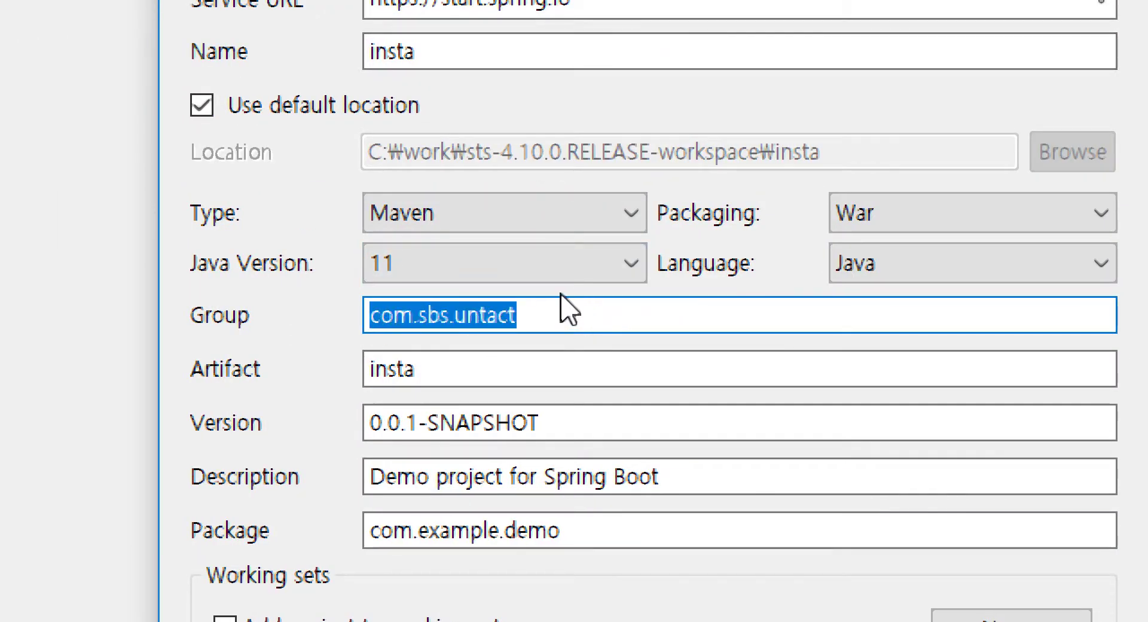
click(564, 313)
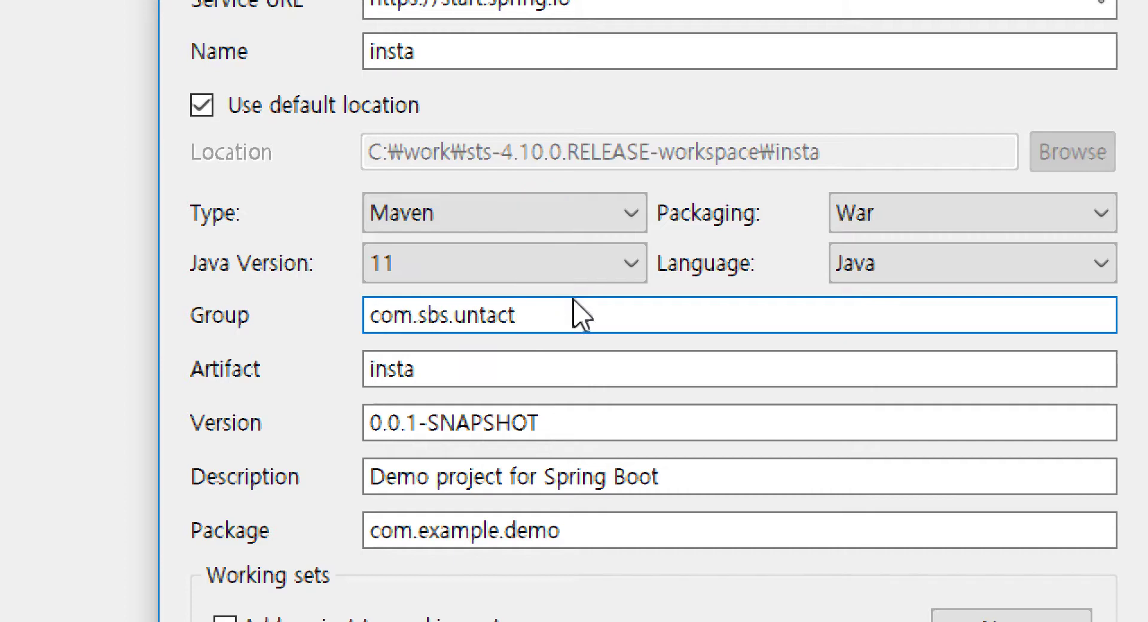
click(553, 317)
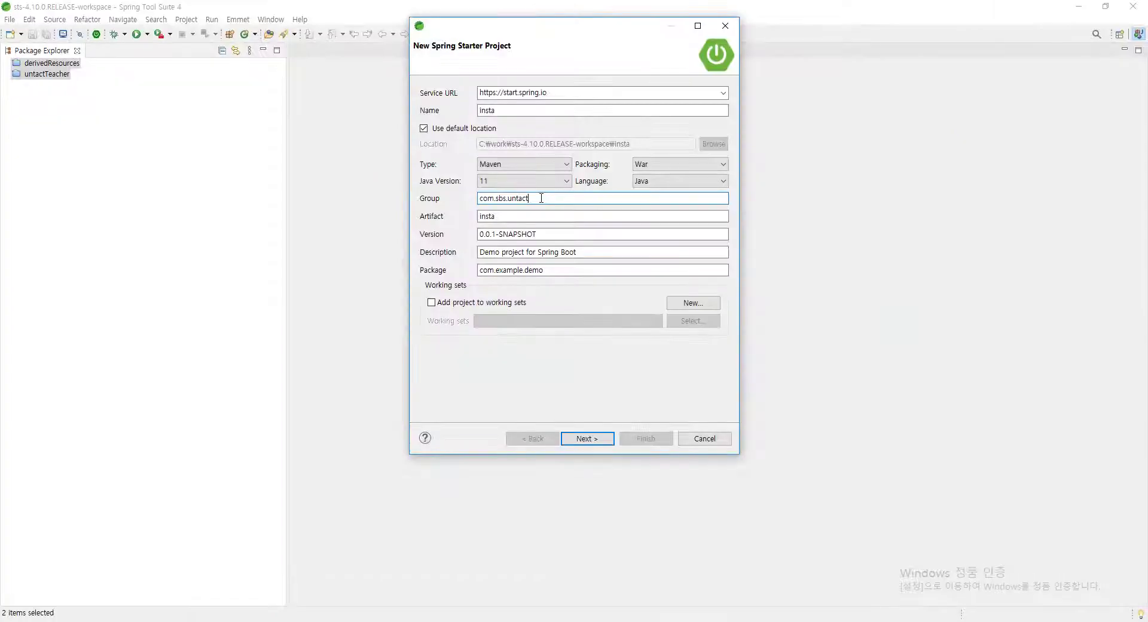
Step: Copy the artifactId untact from the course page in Chrome into the Artifact of the Spring Starter Project
key(alt+Tab)
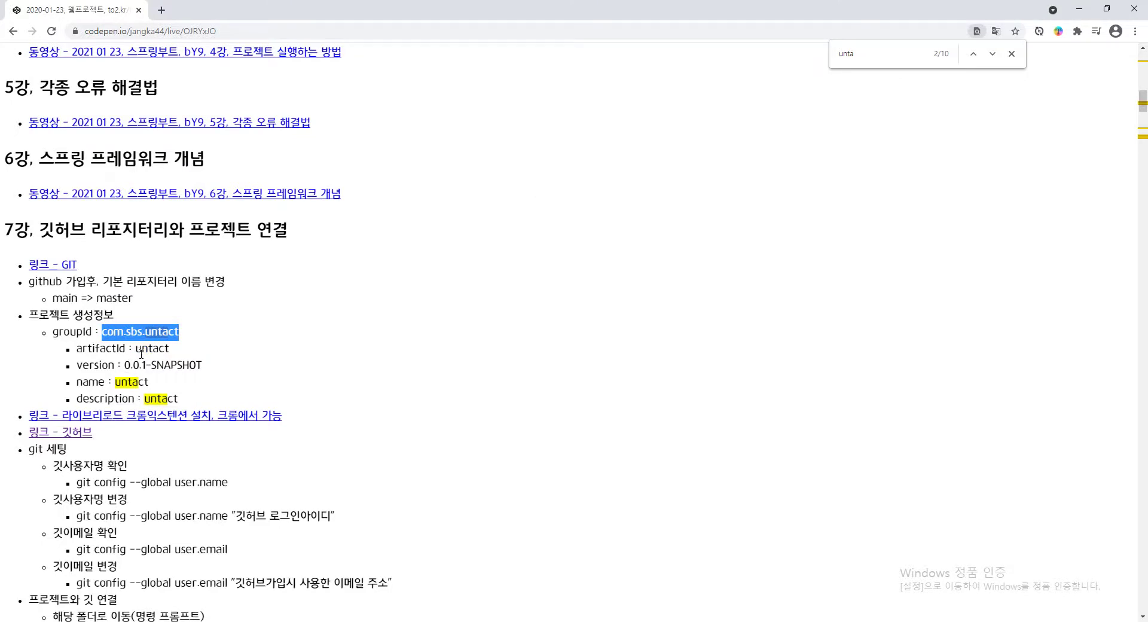
double_click(137, 352)
key(ctrl+c)
key(alt+Tab)
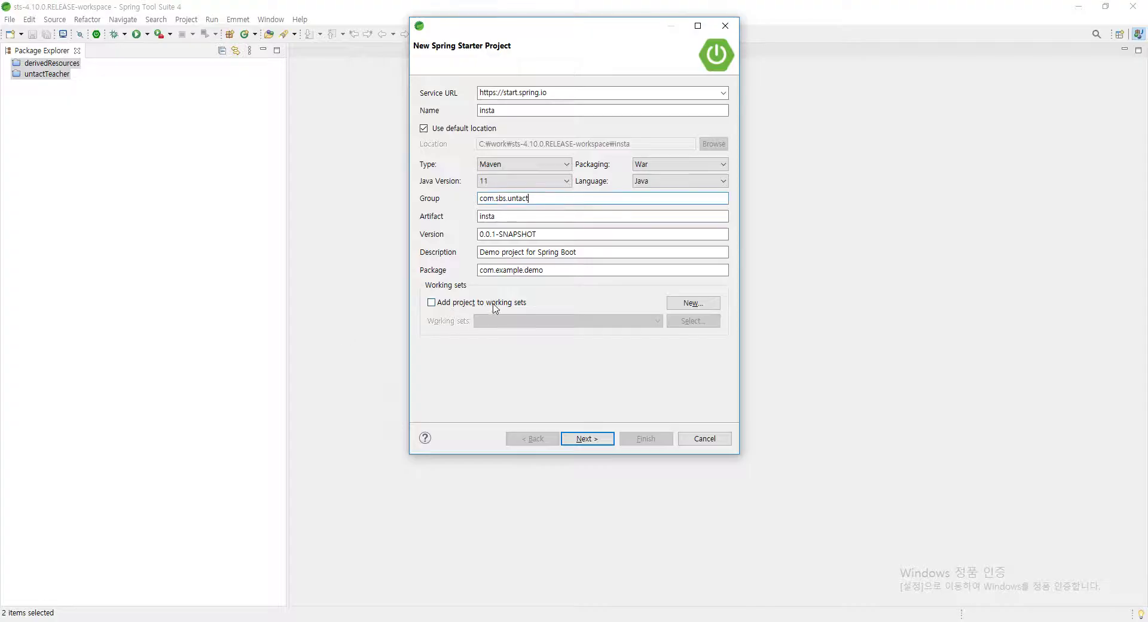
double_click(508, 219)
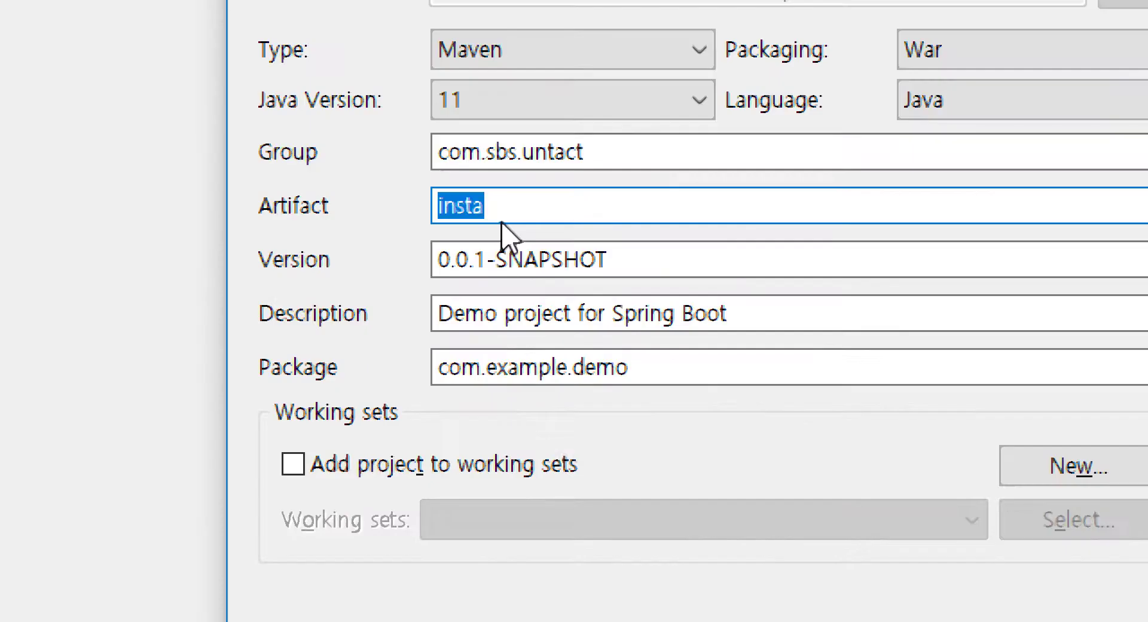
key(ctrl+v)
click(564, 186)
click(590, 192)
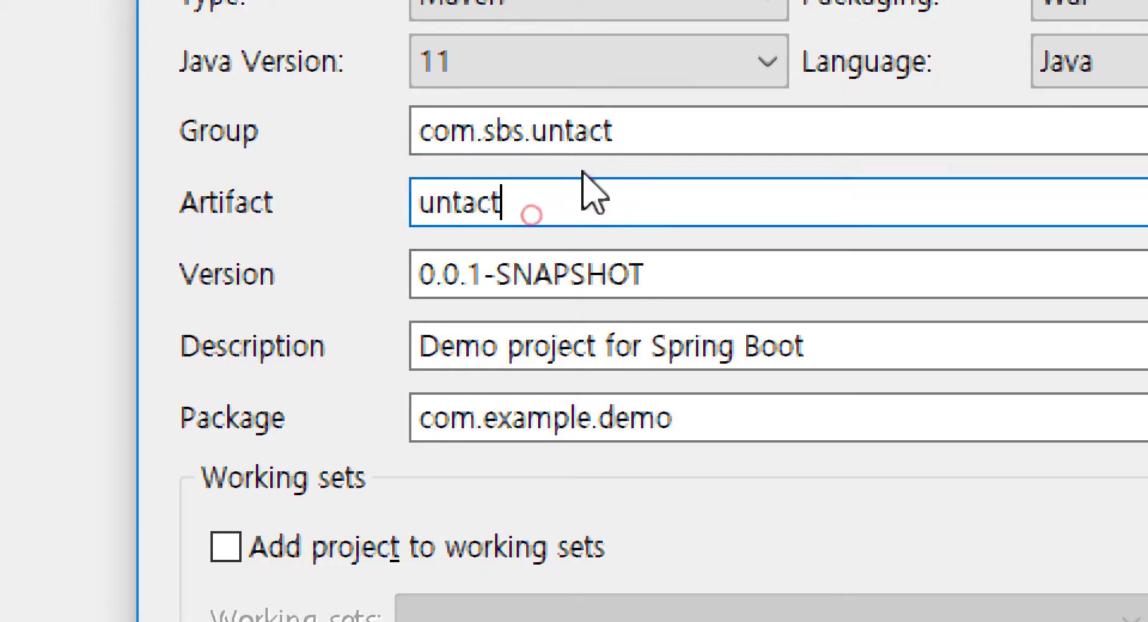
drag(528, 128, 598, 128)
click(539, 209)
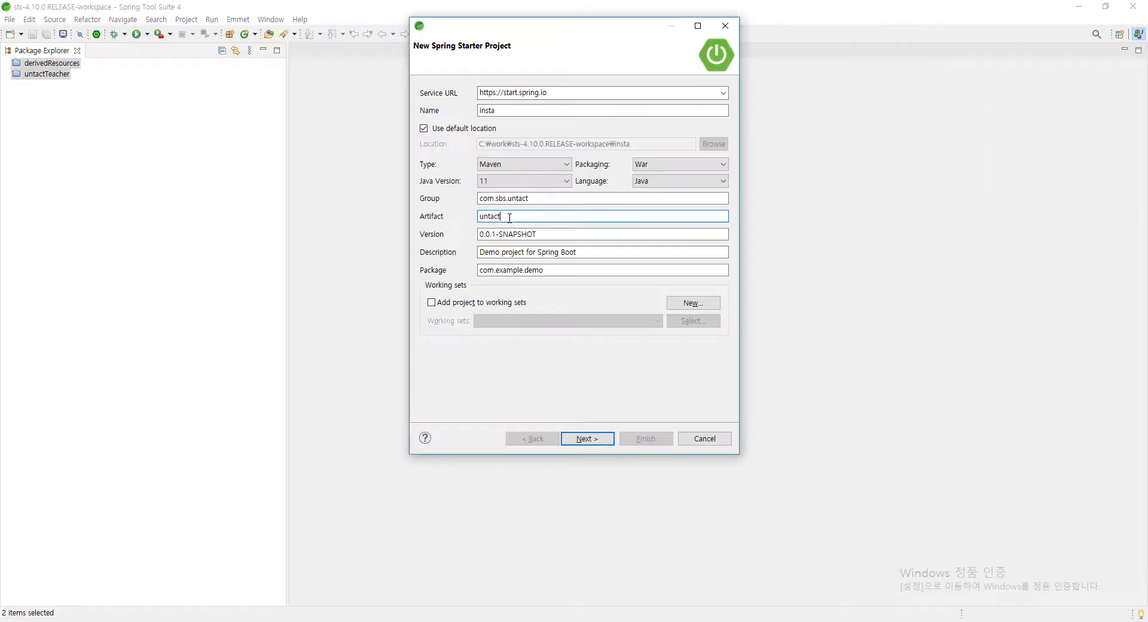
Step: Copy the name value untact from the course page in Chrome and use it as the Spring project's description
key(alt+Tab)
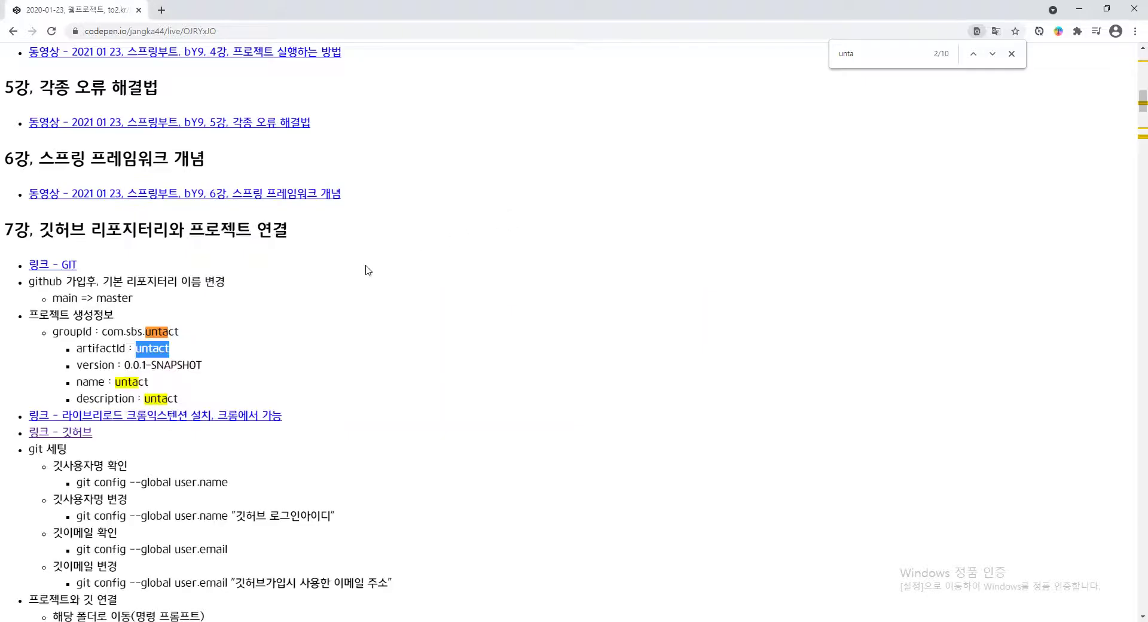
double_click(132, 382)
key(ctrl+c)
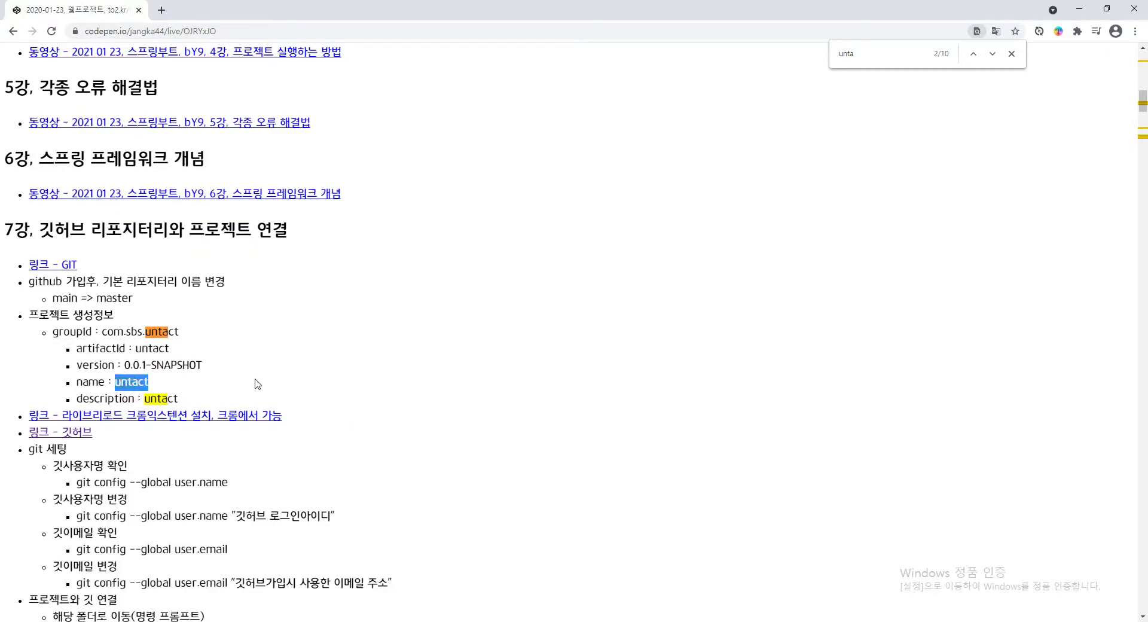
key(alt+Tab)
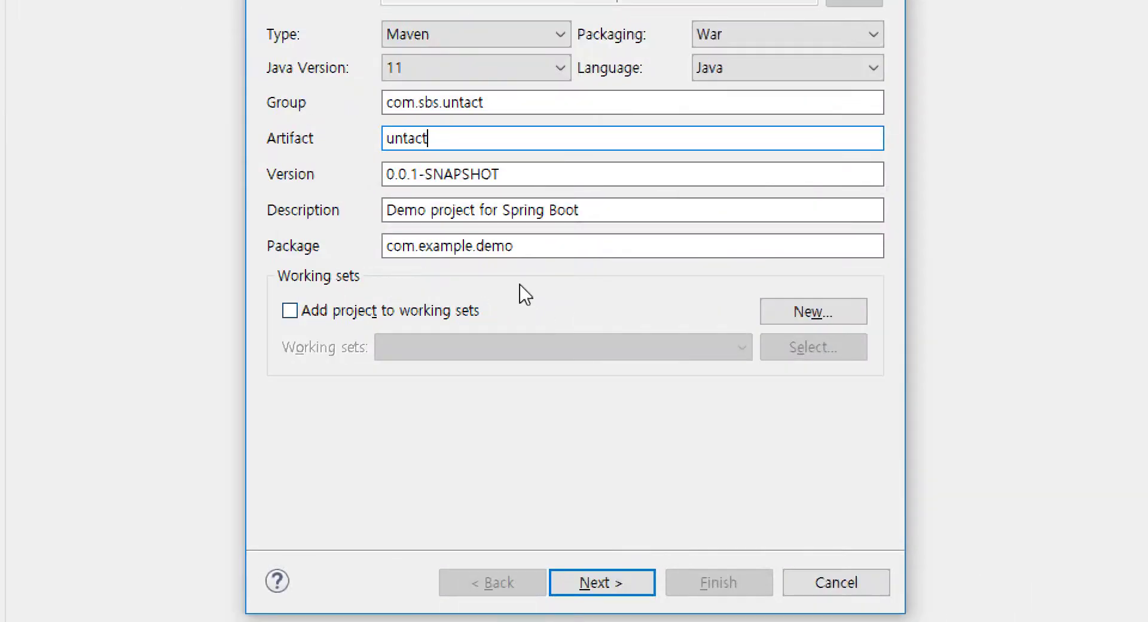
drag(608, 218, 341, 249)
key(ctrl+v)
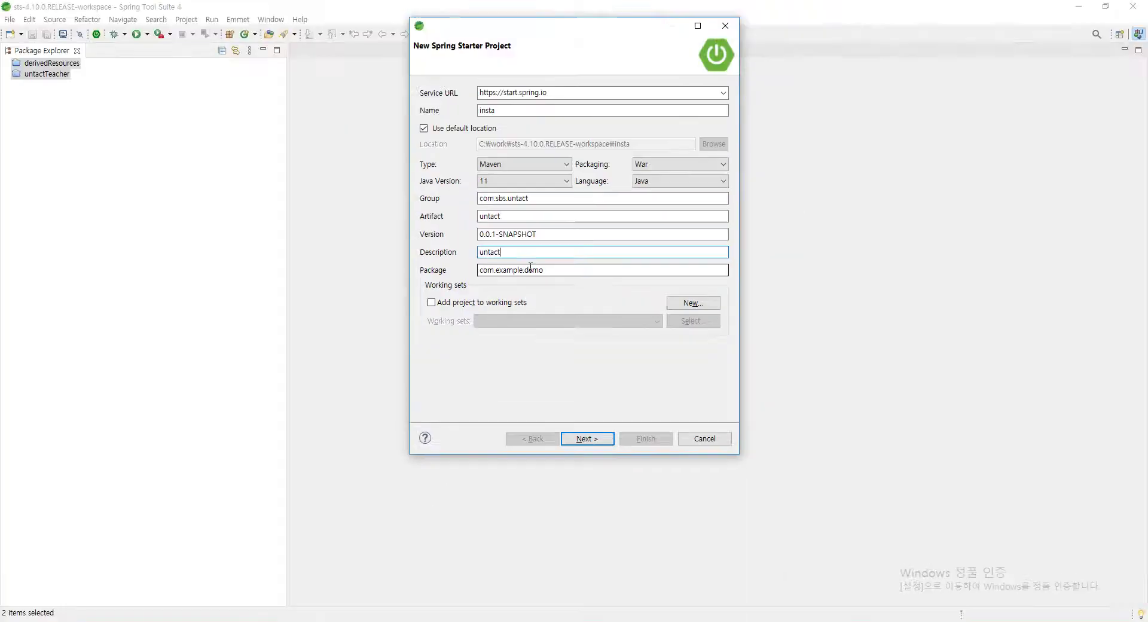
key(alt+Tab)
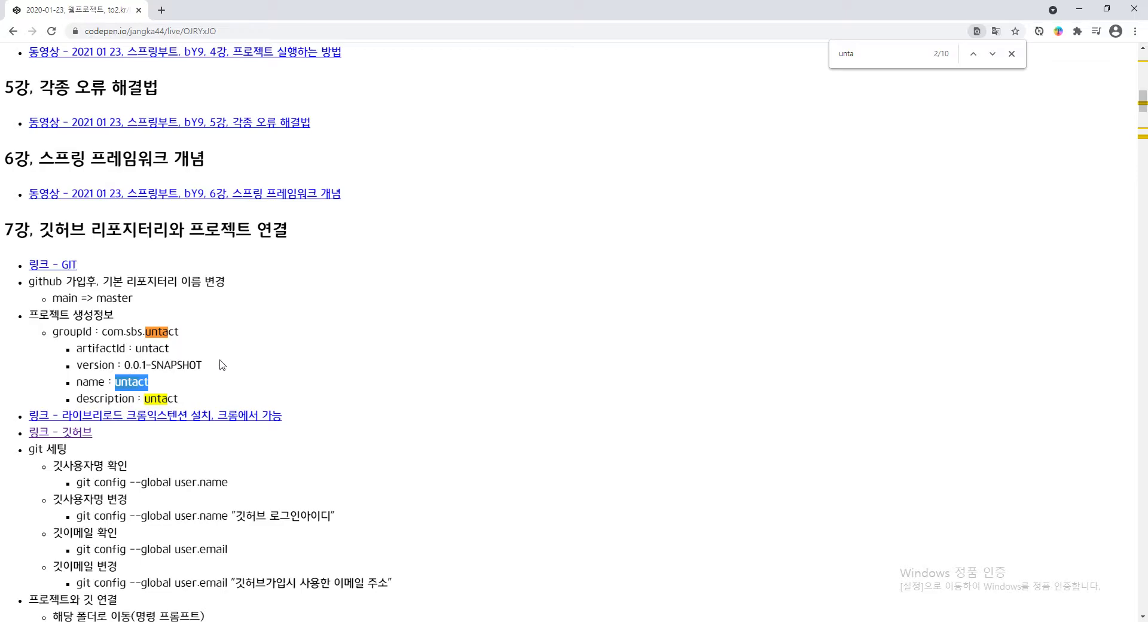
key(alt+Tab)
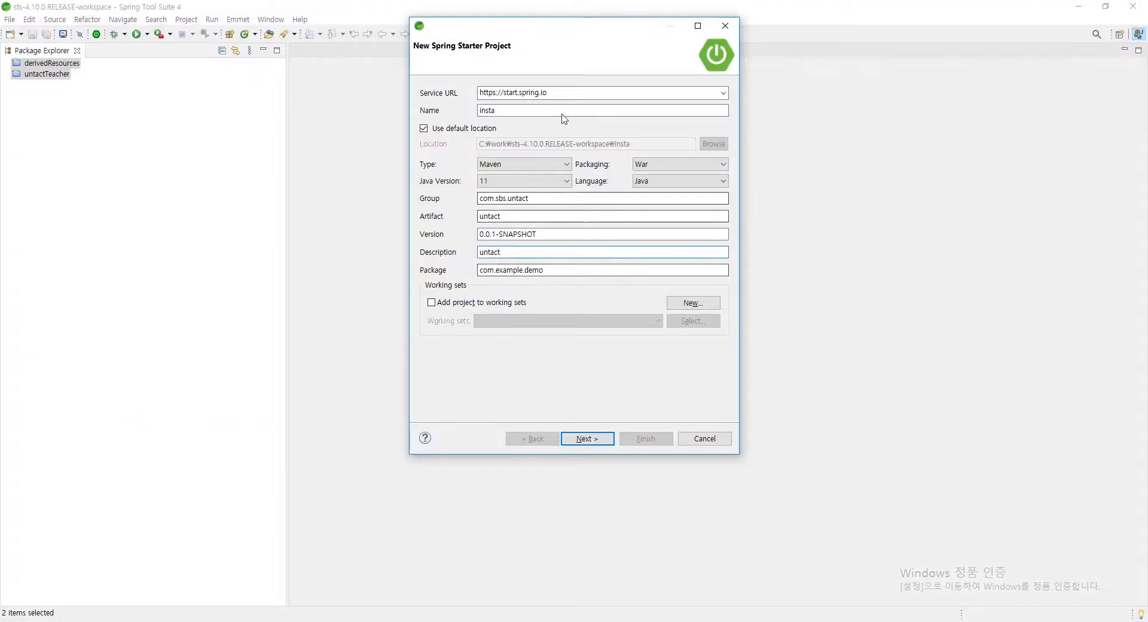
Step: Switch to Chrome and open the course page to2.kr/bY9 in a new tab
click(549, 199)
double_click(549, 199)
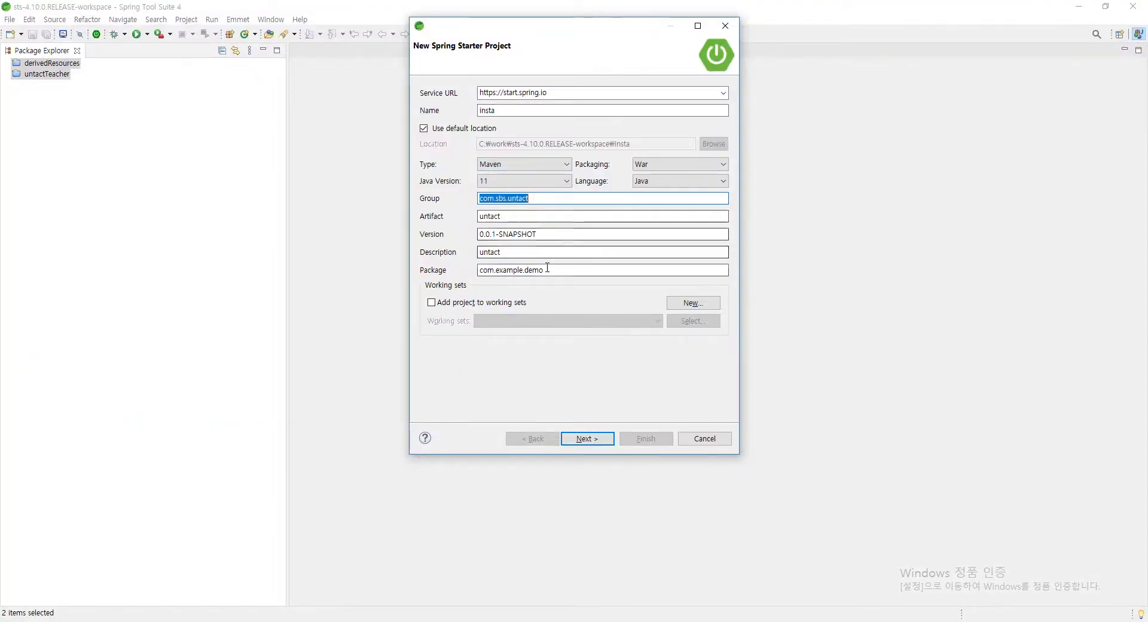
key(alt+Tab)
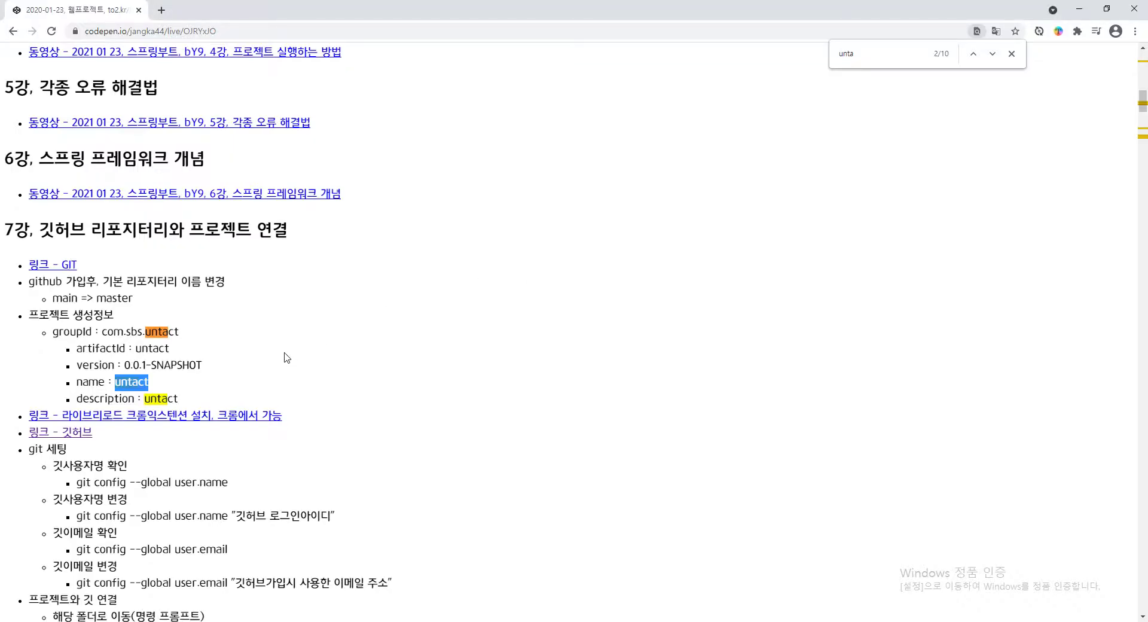
key(alt+Tab)
key(alt+Tab)
key(alt+Tab)
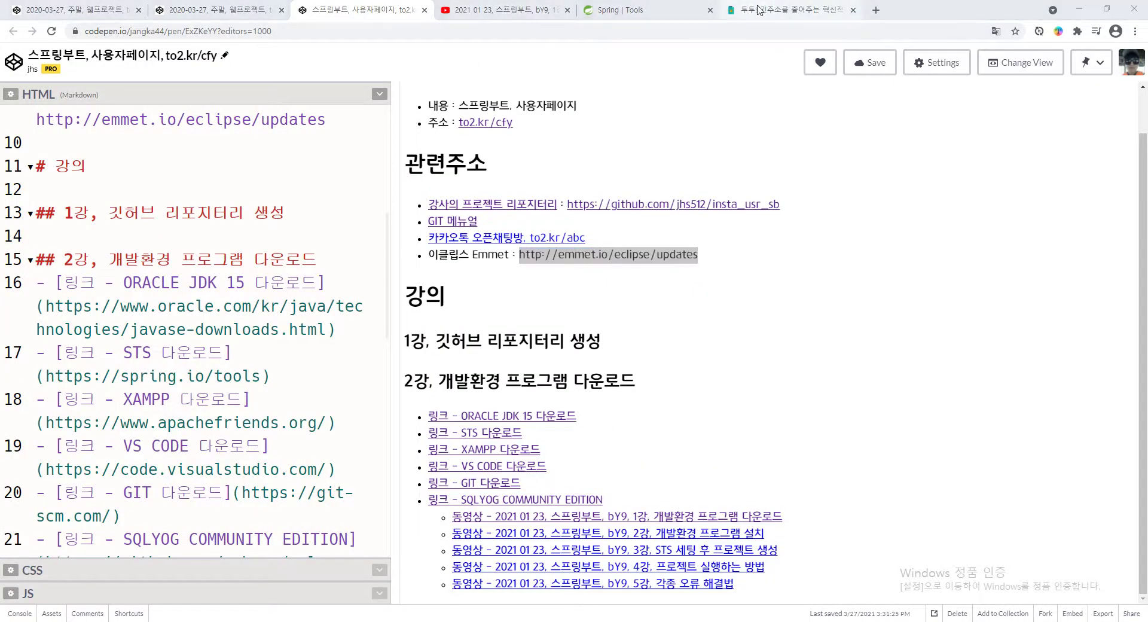
click(780, 10)
click(876, 10)
text(to2.kr/bY9)
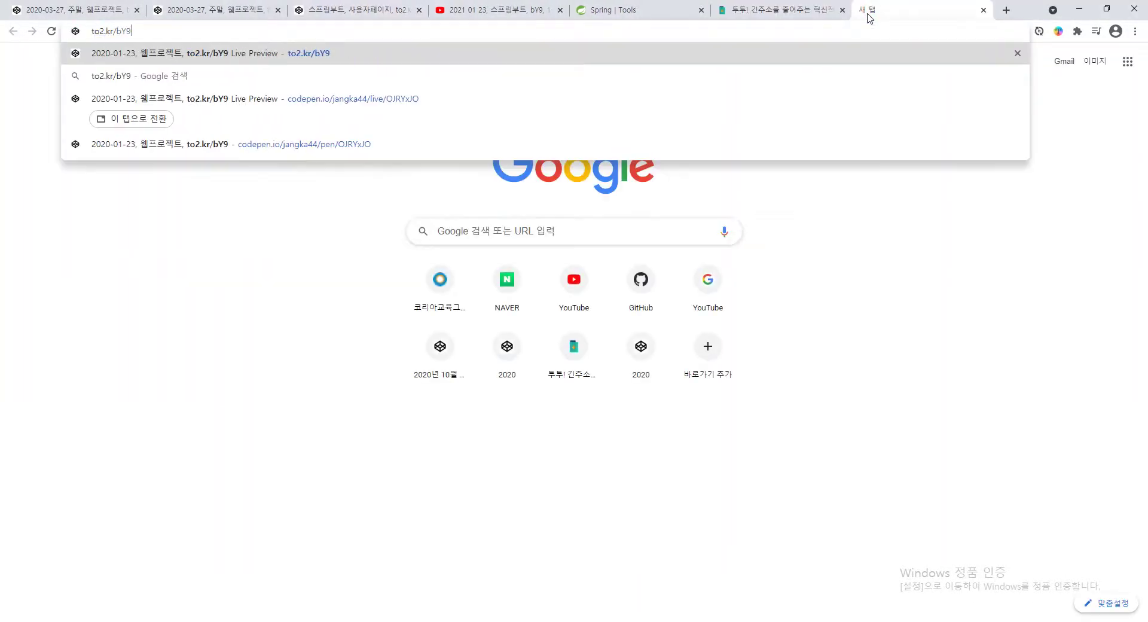
key(Return)
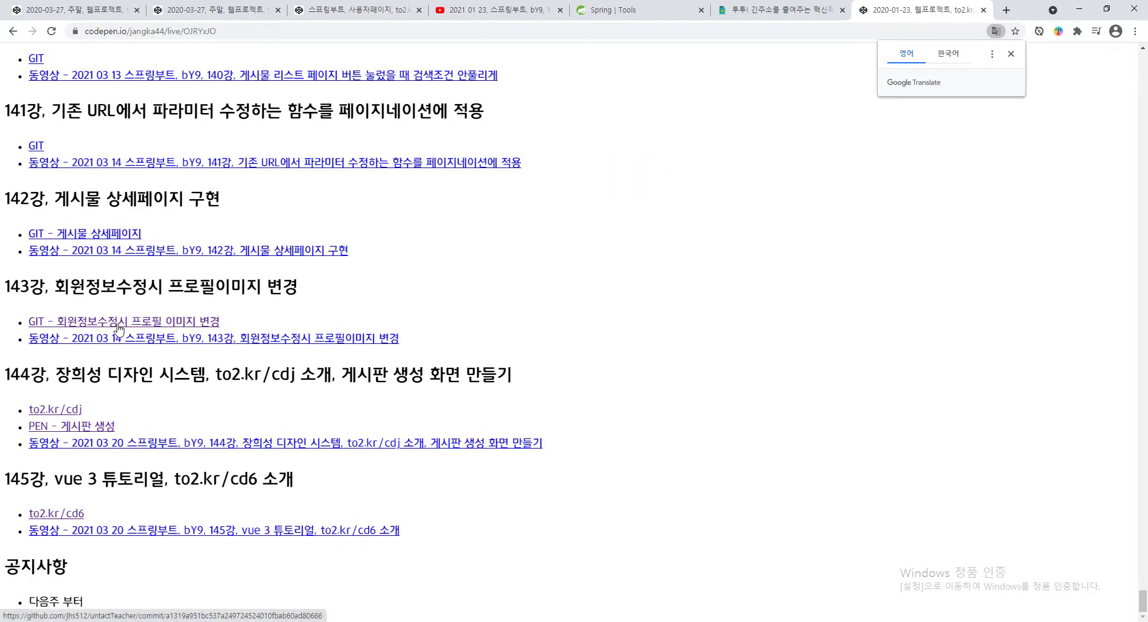
Step: Open the lesson 143 profile image commit on GitHub and compare its Java package name with the Spring project's Group and Artifact
click(115, 326)
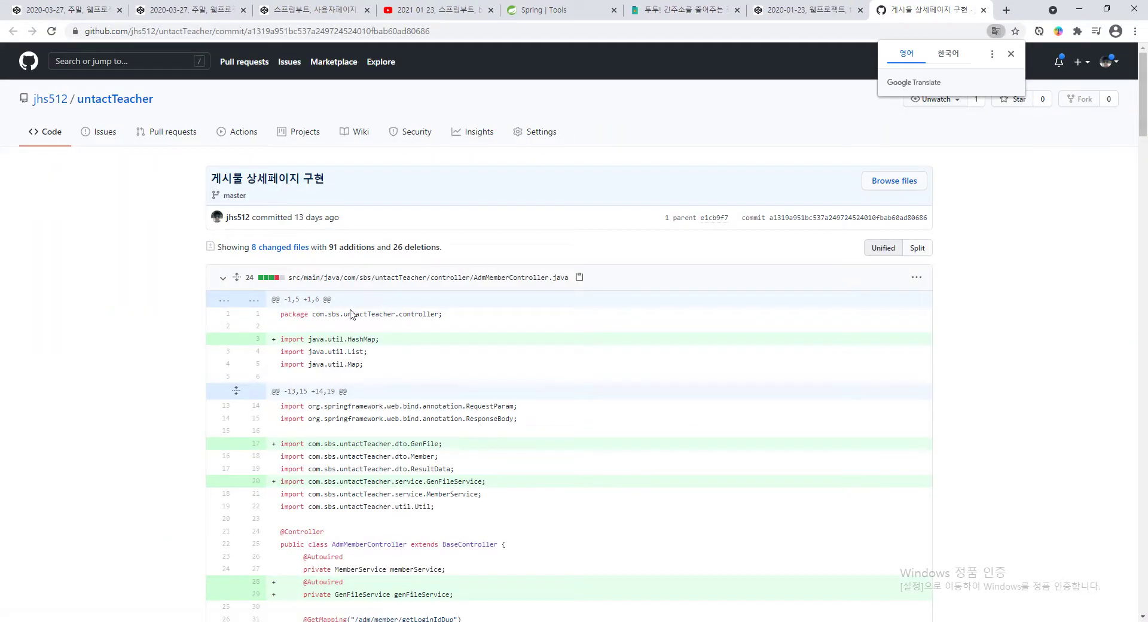
double_click(371, 316)
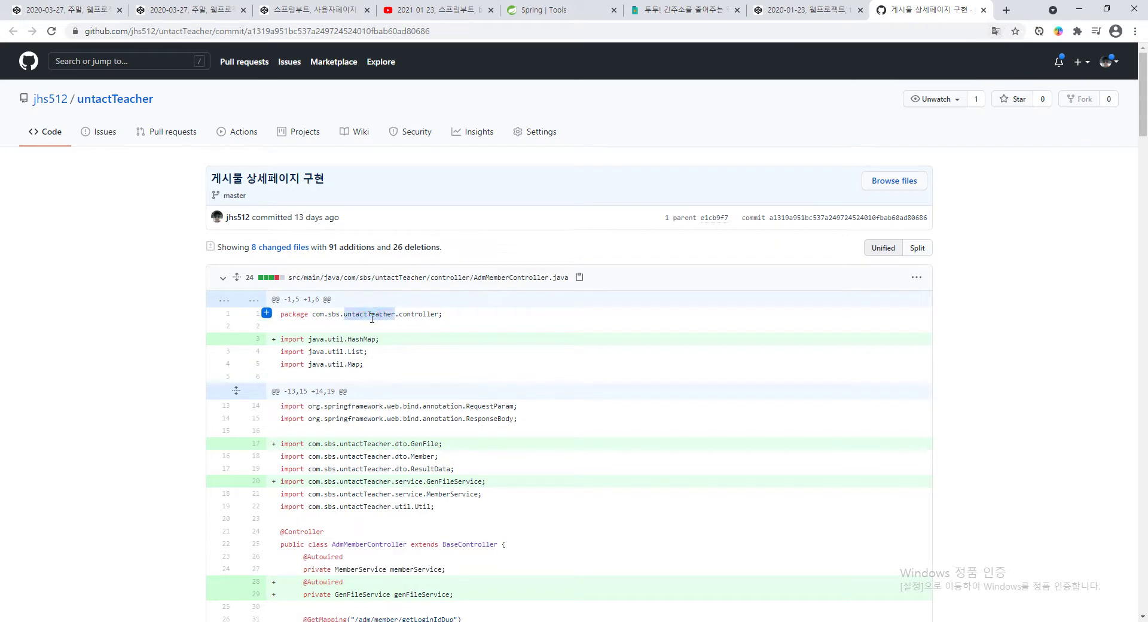
key(alt+Tab)
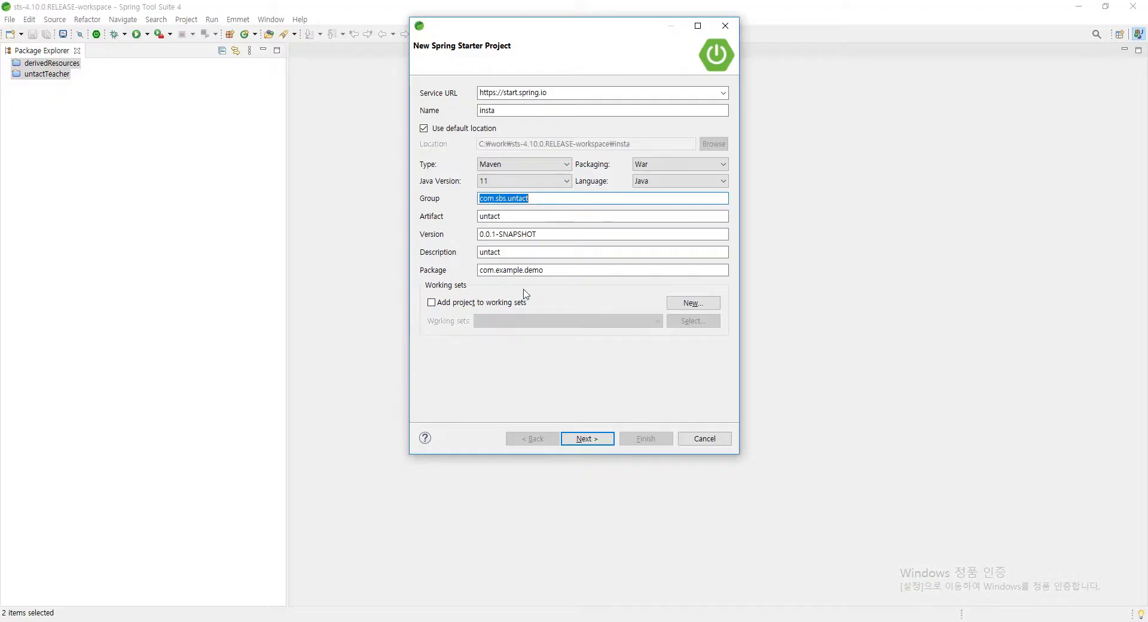
key(alt+Tab)
key(alt+Tab)
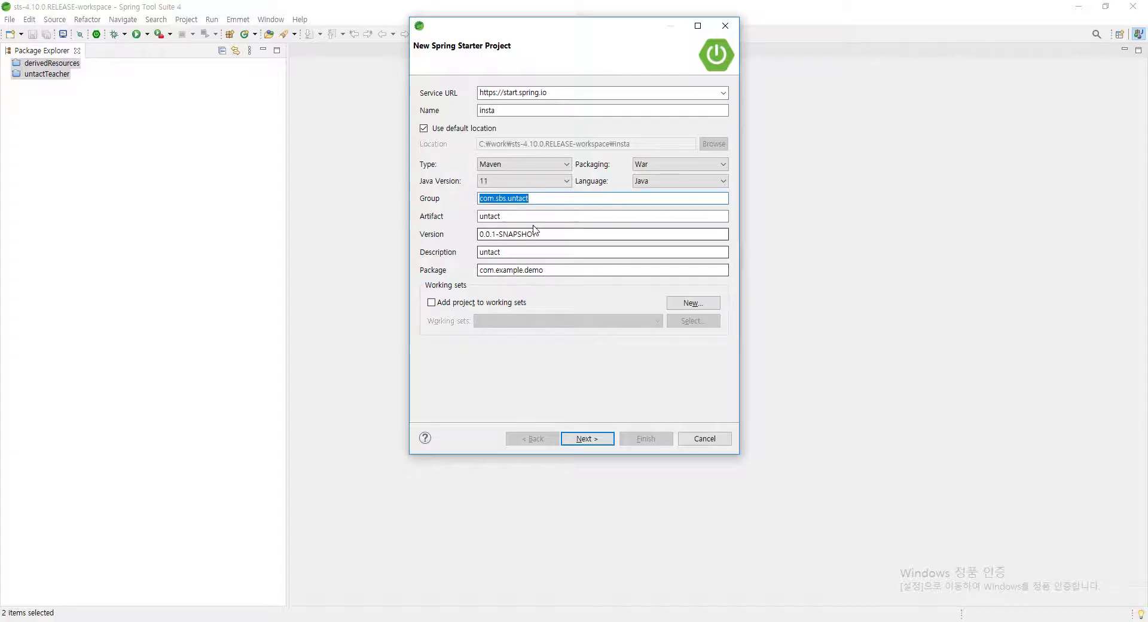
click(518, 216)
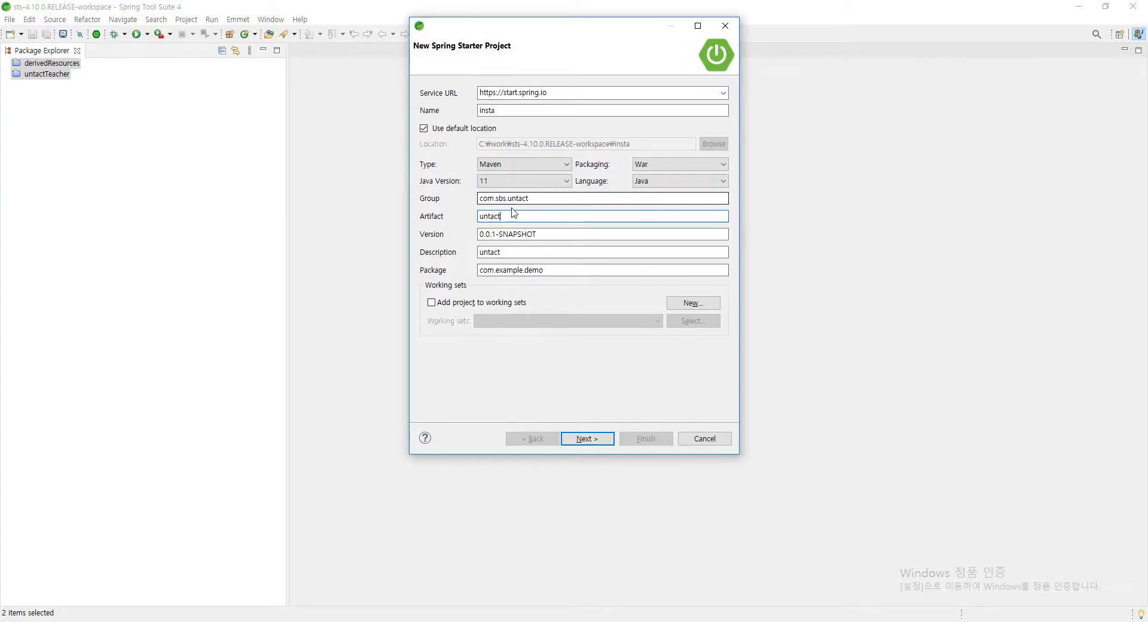
Step: Review the project creation values under lesson 7 on the course page in Chrome, and return to the Spring Starter Project
key(alt+Tab)
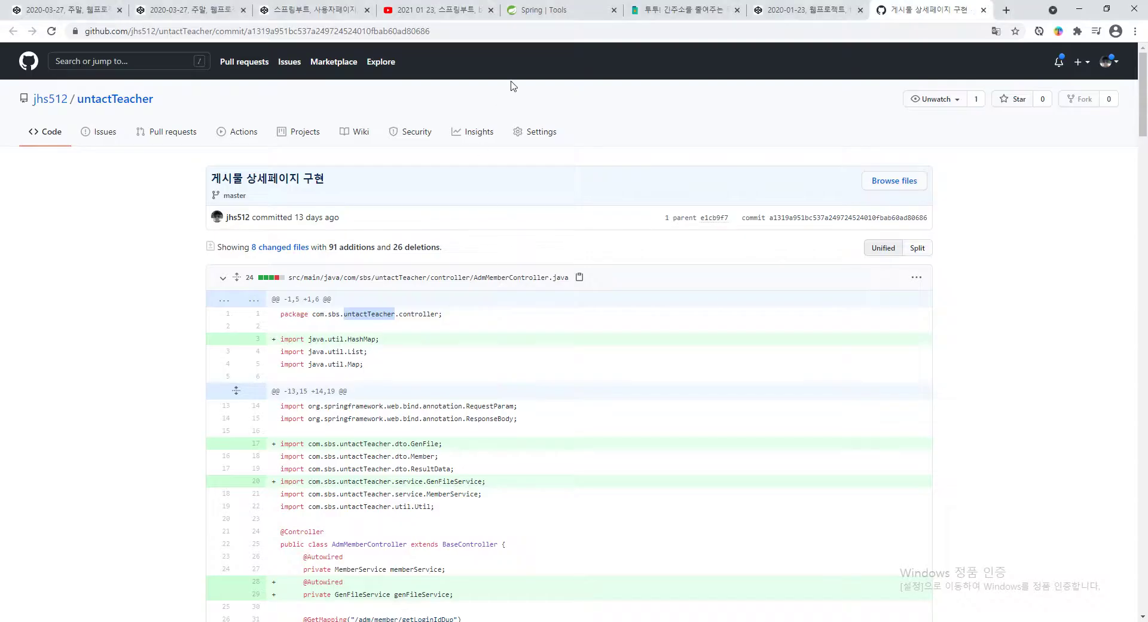
click(801, 10)
key(Home)
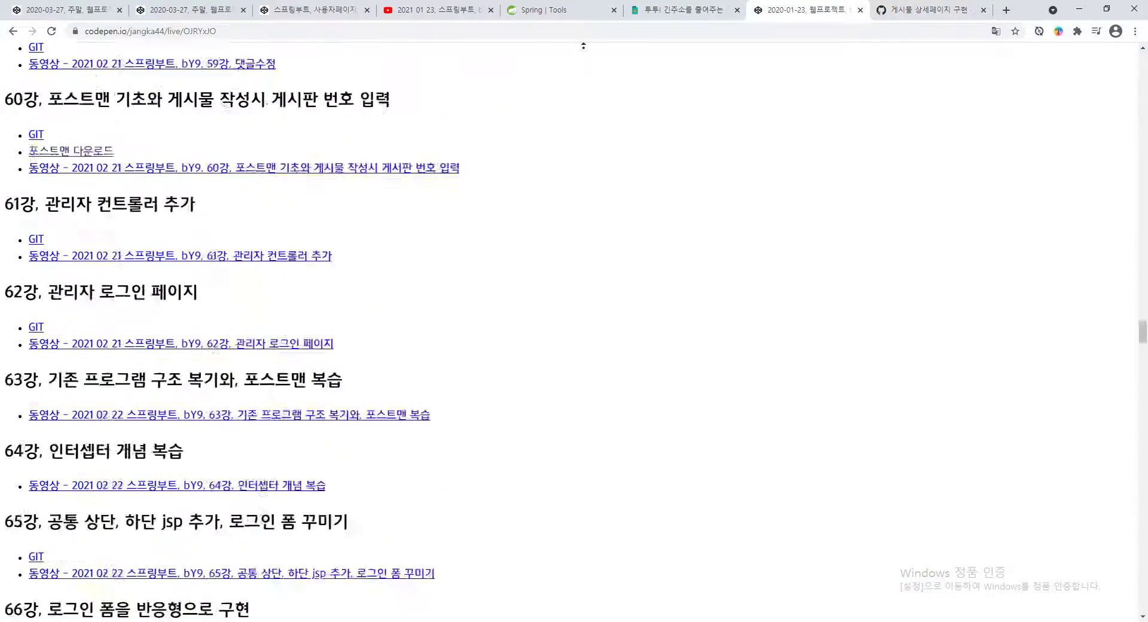
scroll(546, 174, down, 6)
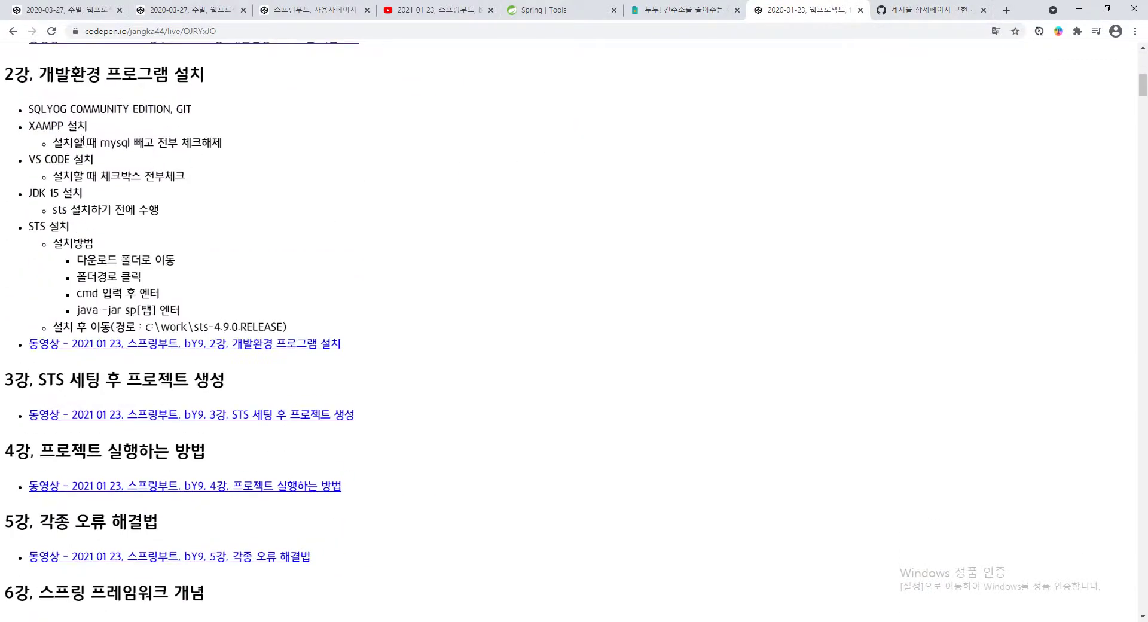
scroll(83, 140, down, 9)
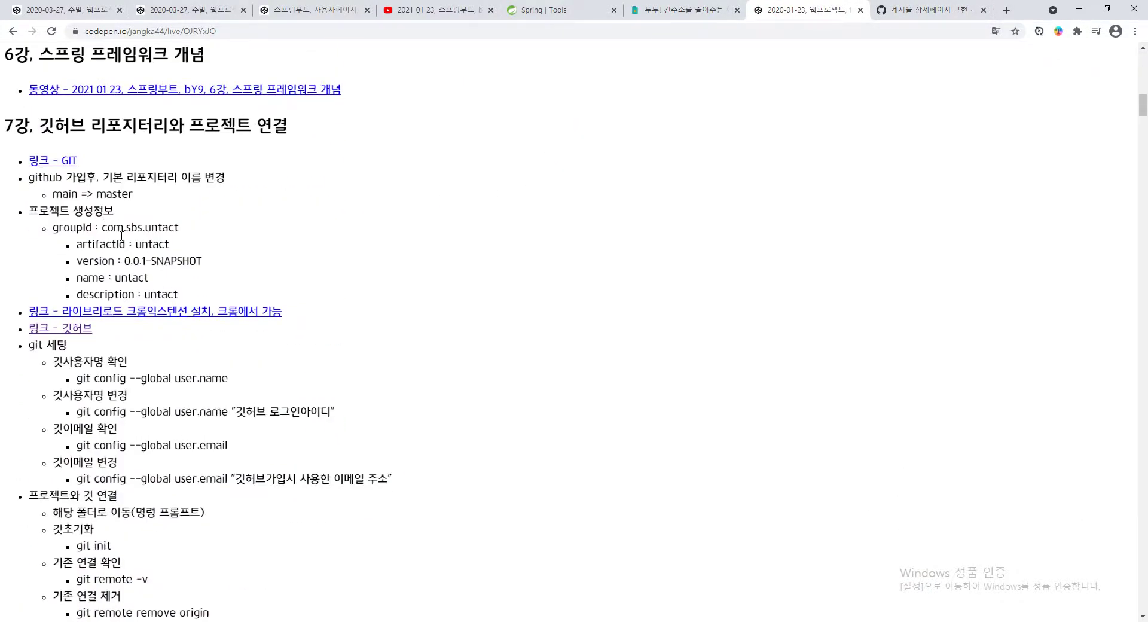
key(alt+Tab)
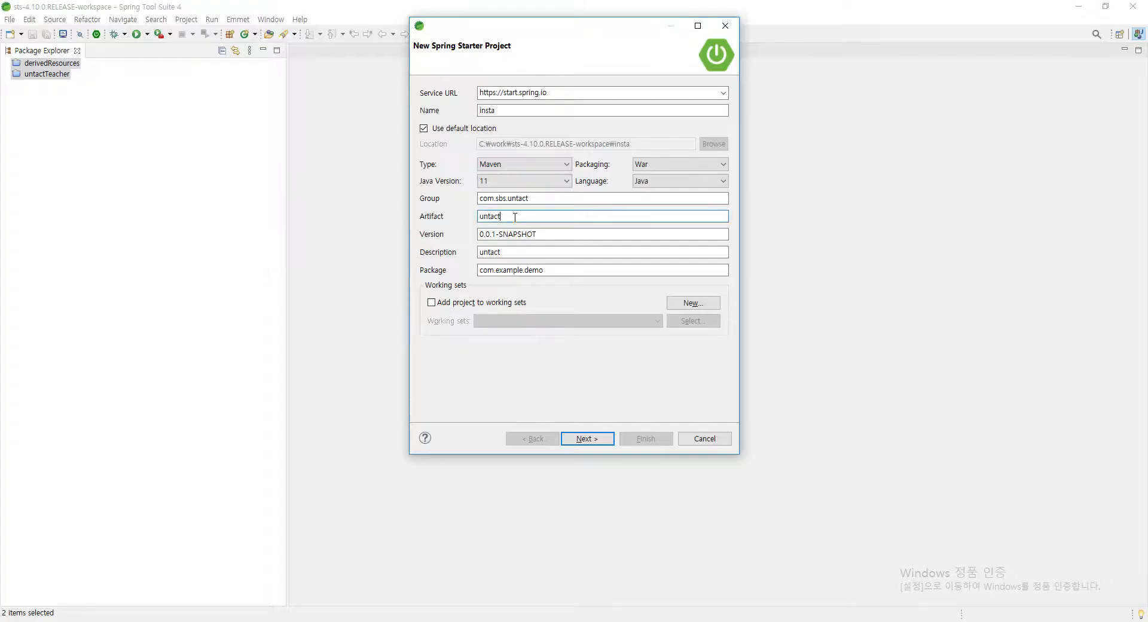
Step: Shorten the Group of the Spring Starter Project to com.sbs
click(567, 202)
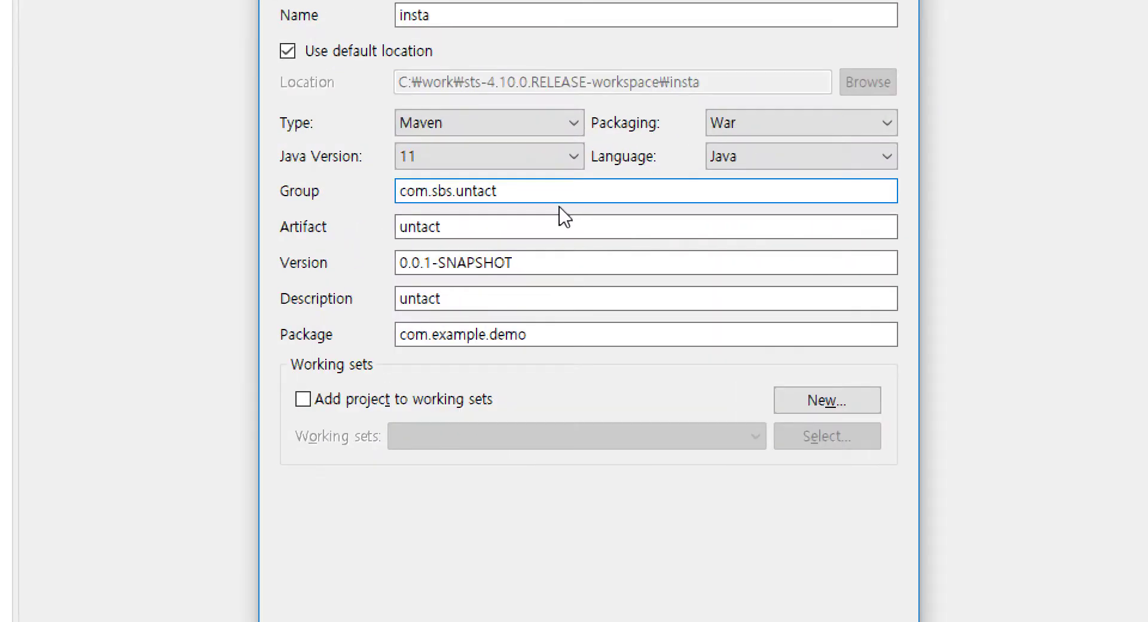
key(shift+Left)
key(shift+Left)
key(shift+Left)
key(shift+Left)
key(shift+Left)
key(shift+Left)
key(shift+Left)
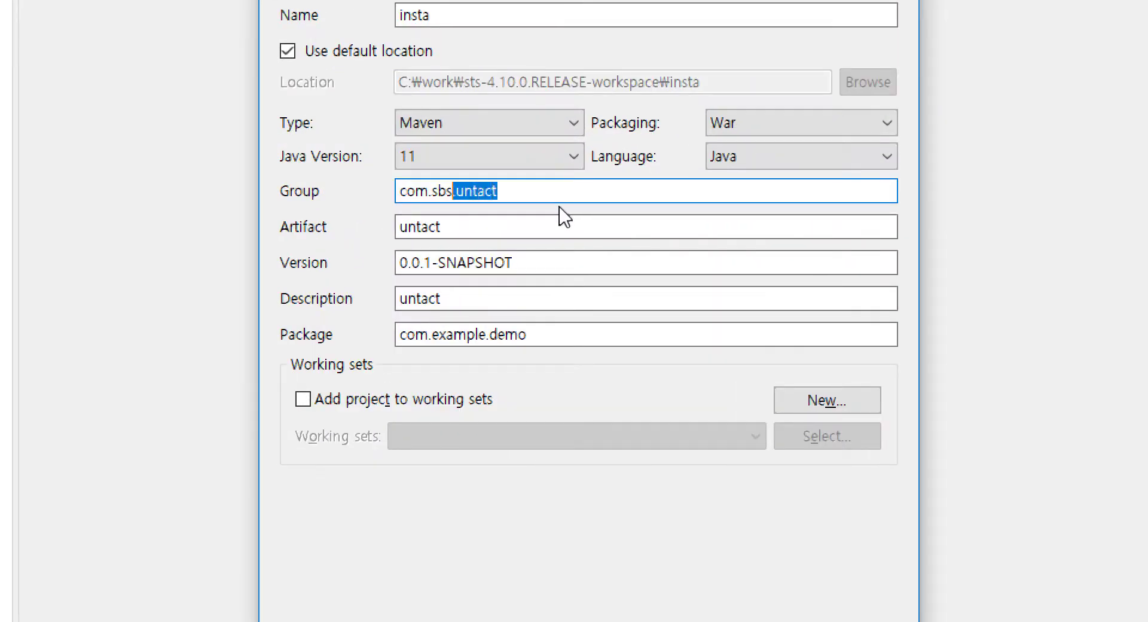
key(BackSpace)
key(Tab)
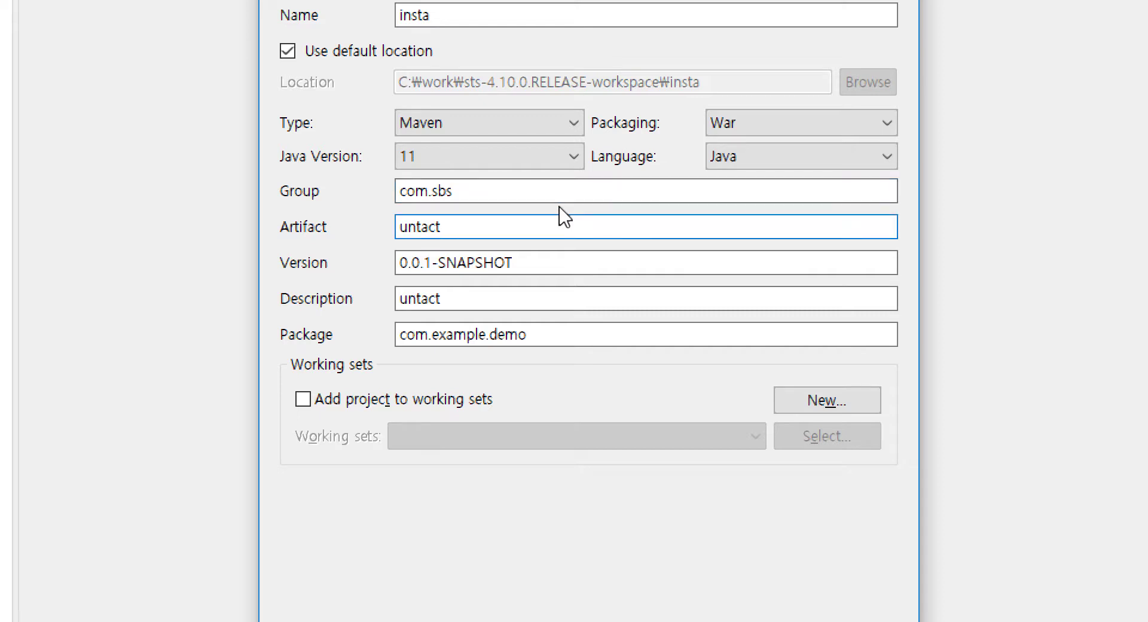
Step: Extend the Artifact to untactTeacher and copy the full value
text(Teacher)
key(ctrl+a)
key(ctrl+c)
key(Tab)
key(Tab)
key(Tab)
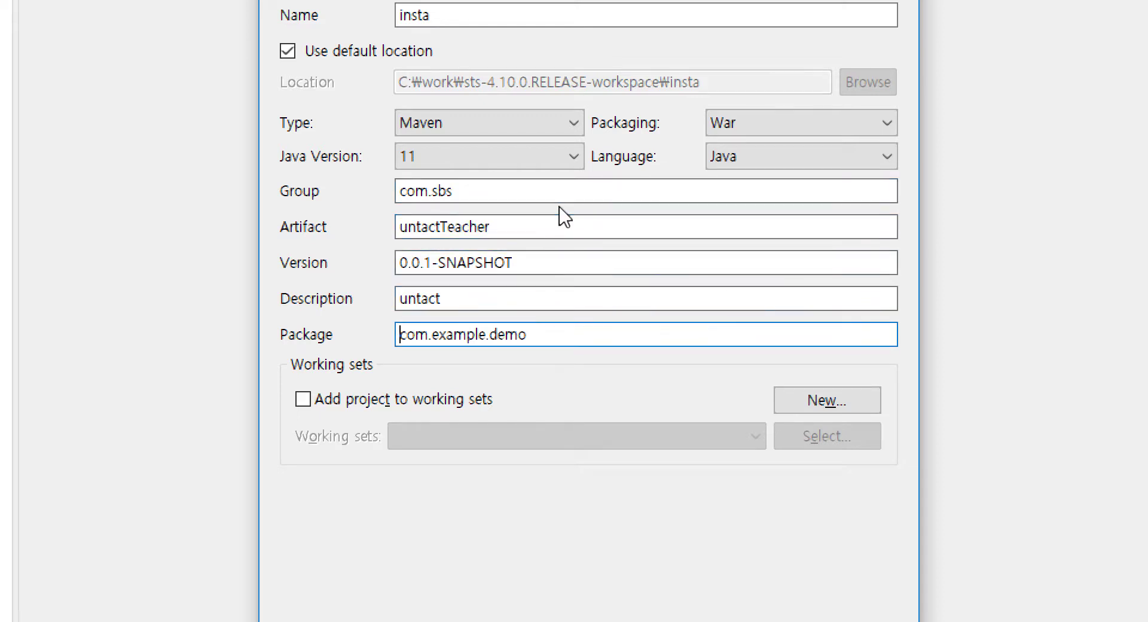
Step: Replace the Description with the copied untactTeacher and set the Package to com.sbs.untactTeacher
key(shift+Tab)
key(ctrl+a)
key(ctrl+v)
key(Tab)
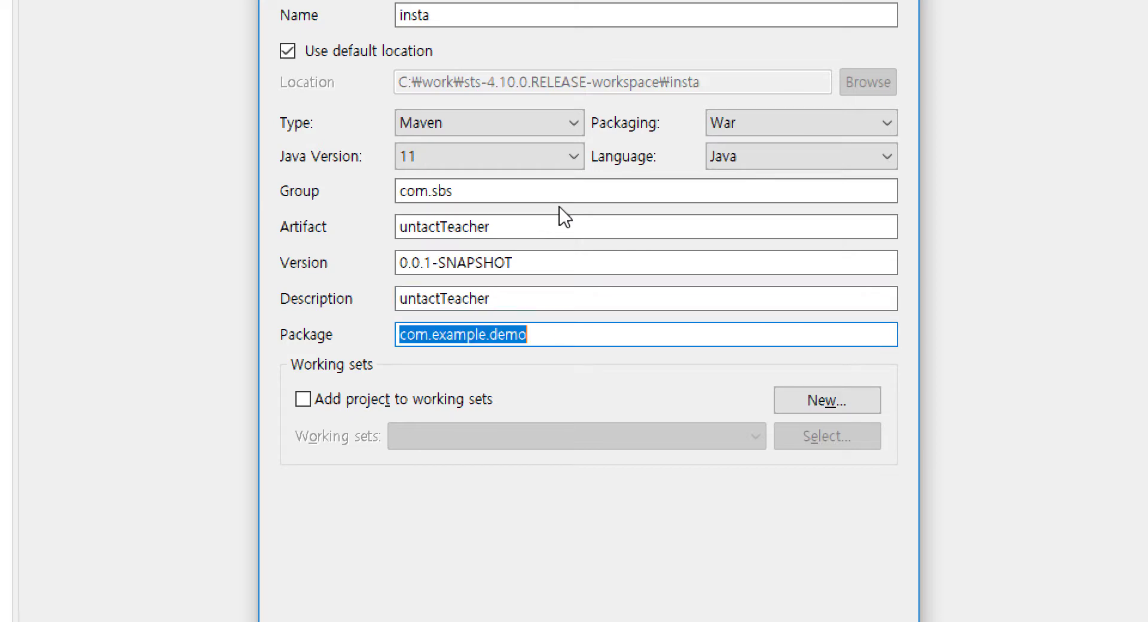
text(com.sbs.)
key(ctrl+v)
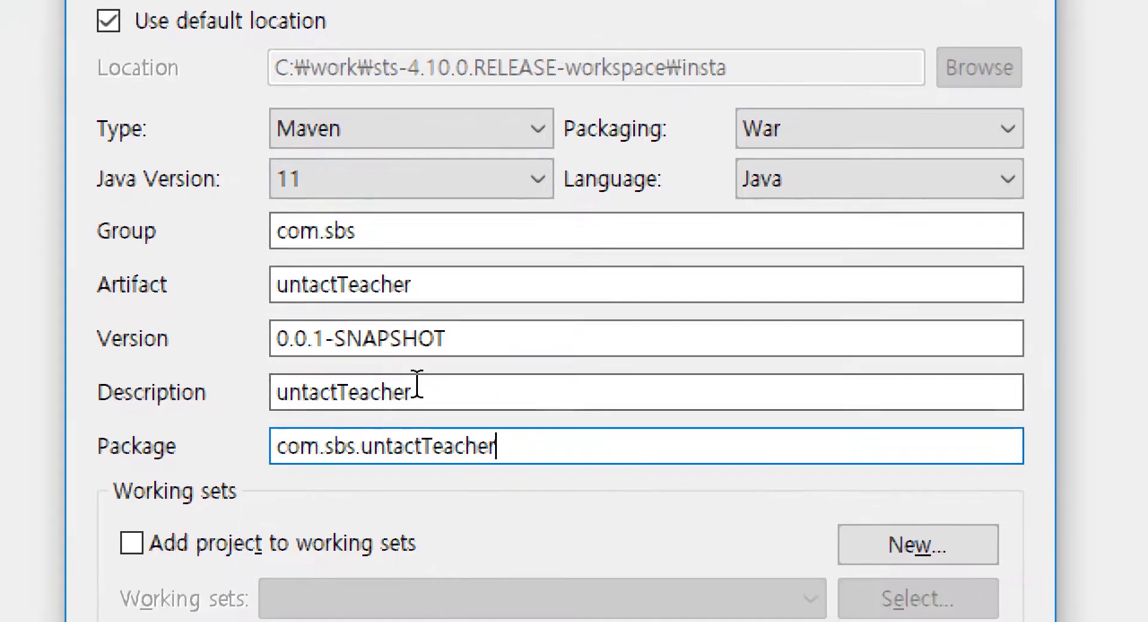
Step: Check the Group, Artifact and Description of the Spring Starter Project against its Package name
drag(344, 283, 180, 285)
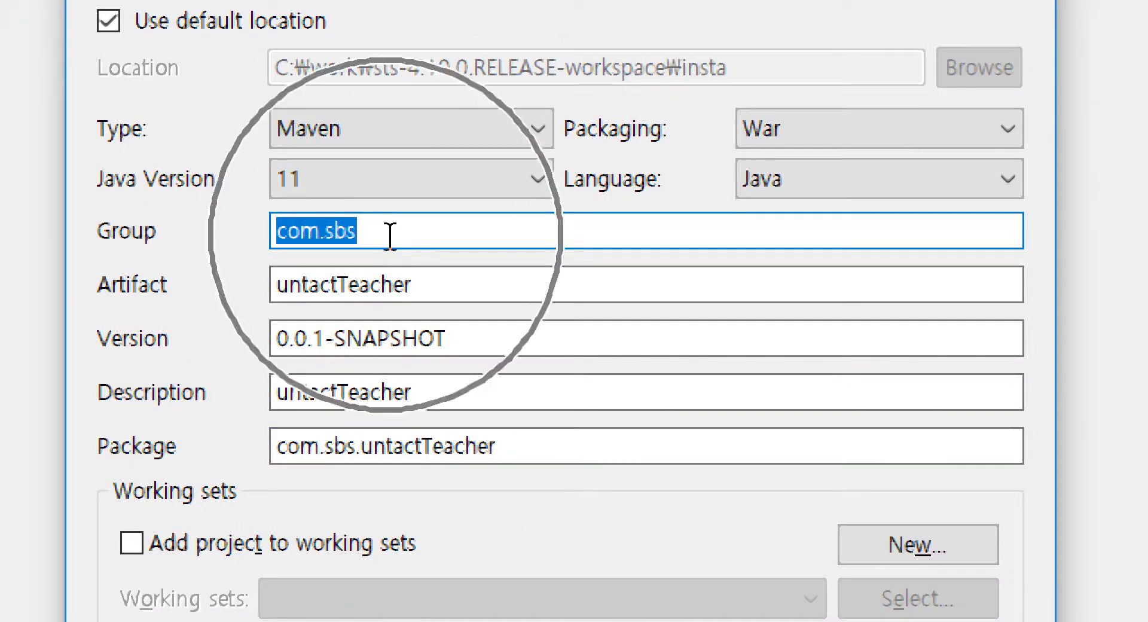
drag(340, 287, 515, 293)
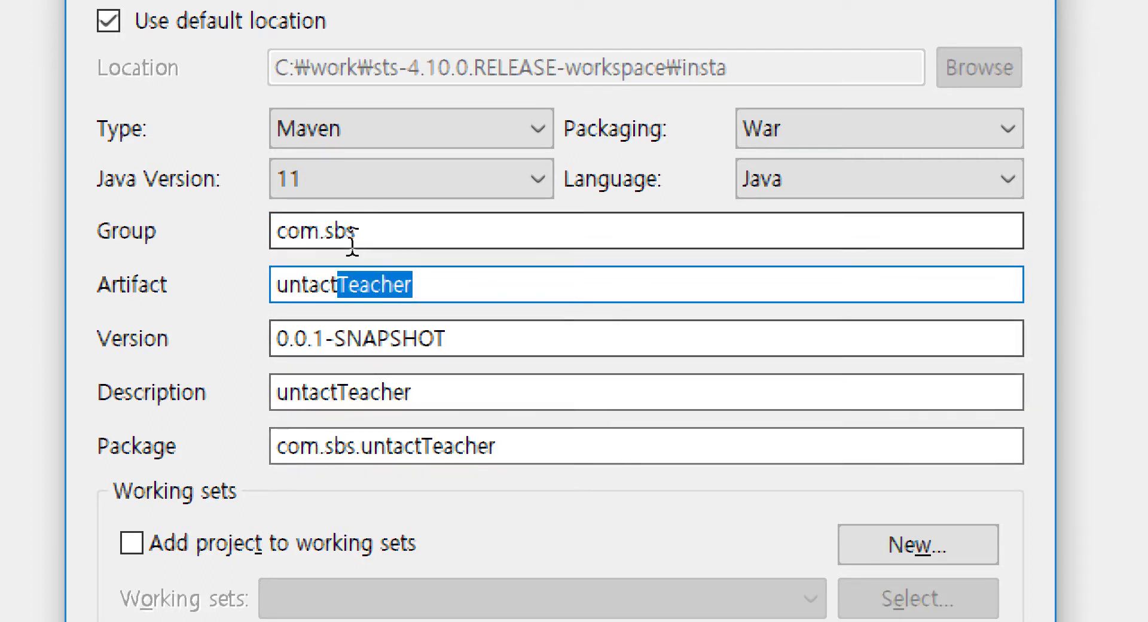
double_click(314, 297)
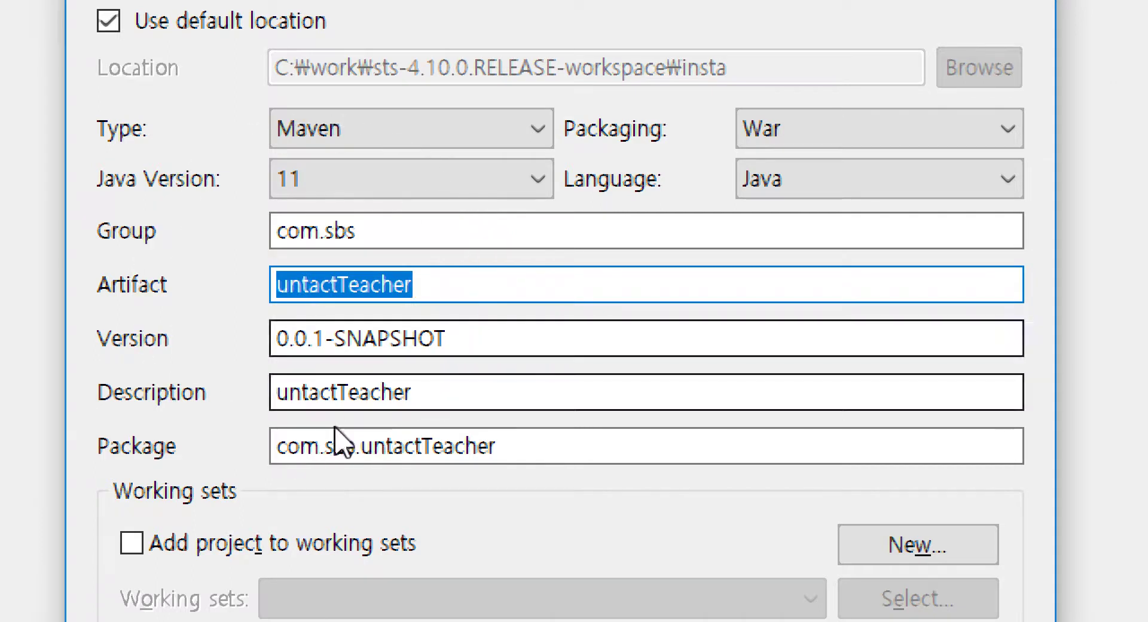
double_click(341, 393)
click(341, 393)
click(321, 447)
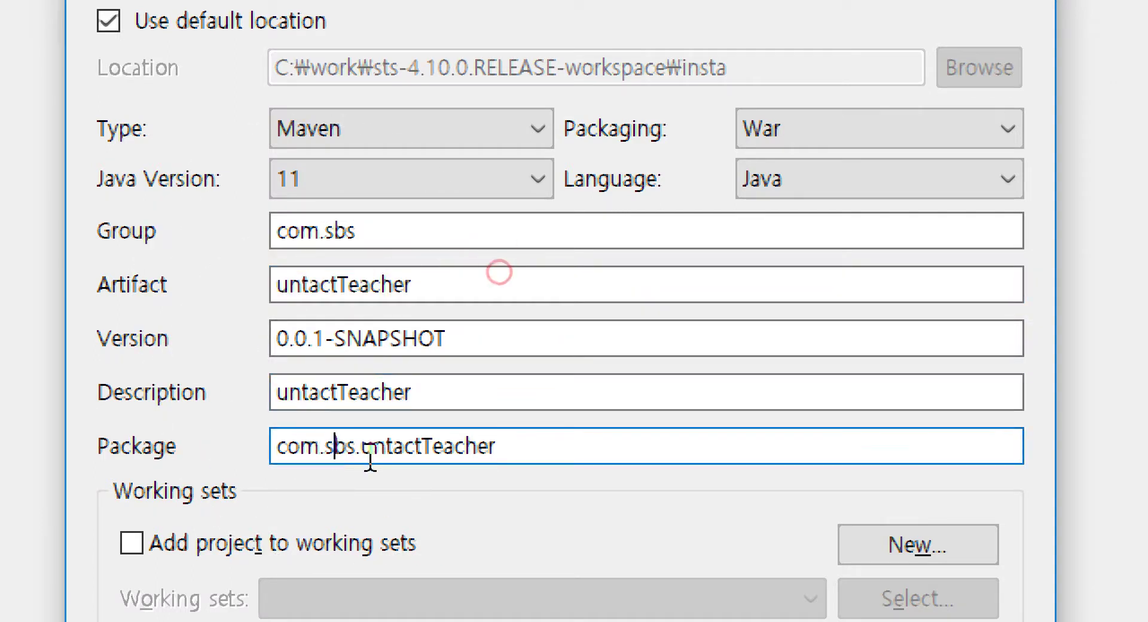
click(357, 232)
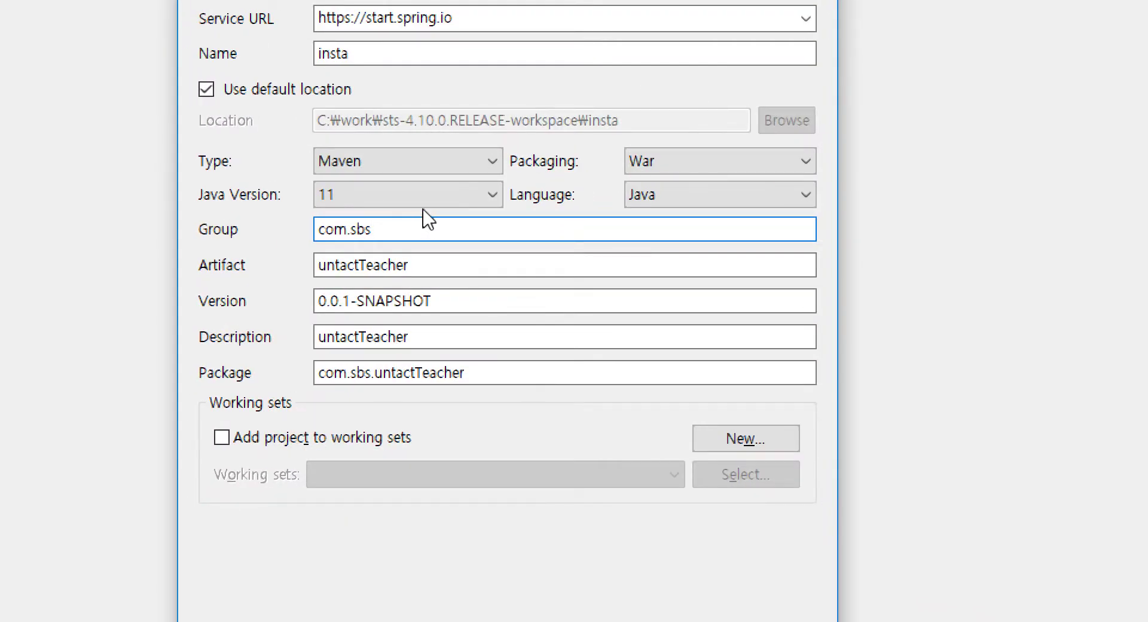
Step: Examine the Java versions offered for the project and check the Version value
click(420, 203)
click(420, 204)
click(462, 235)
click(473, 265)
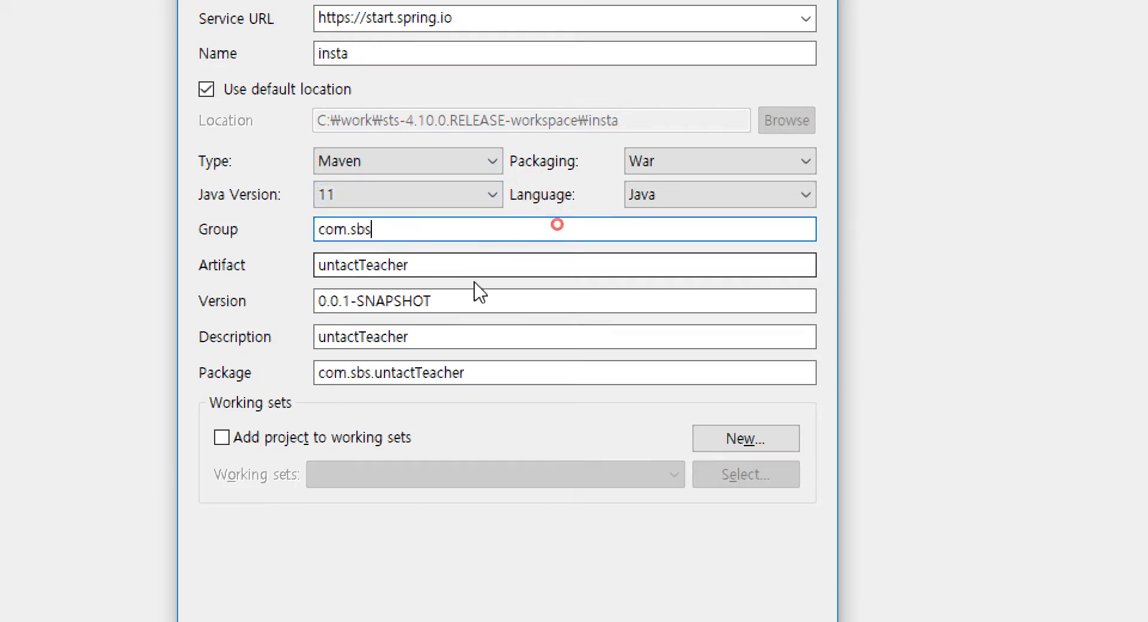
click(403, 198)
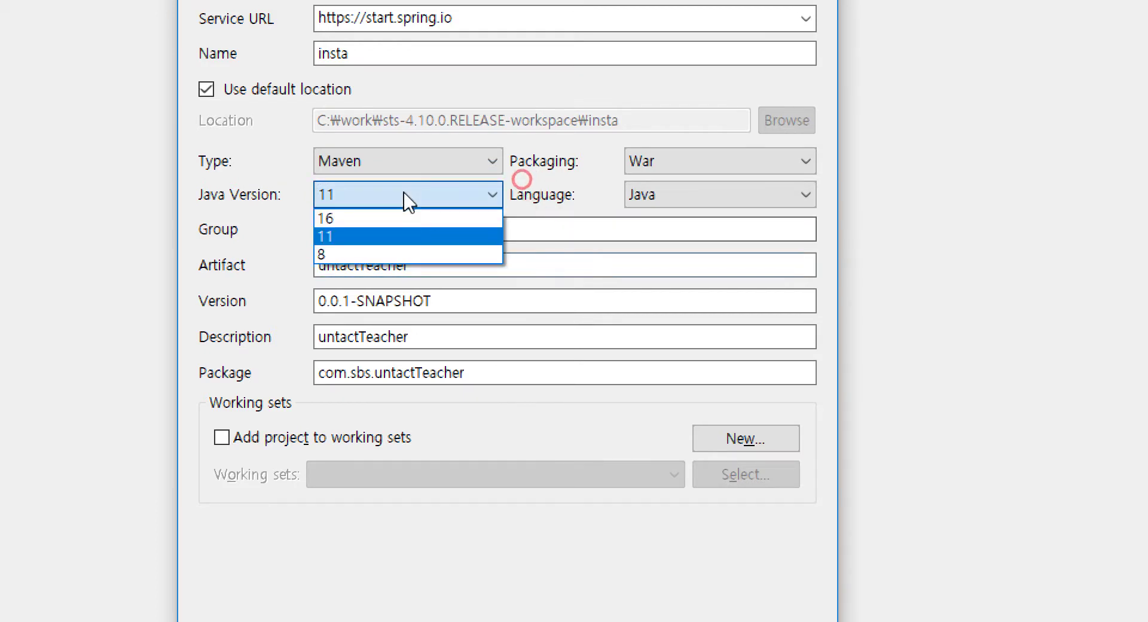
click(403, 197)
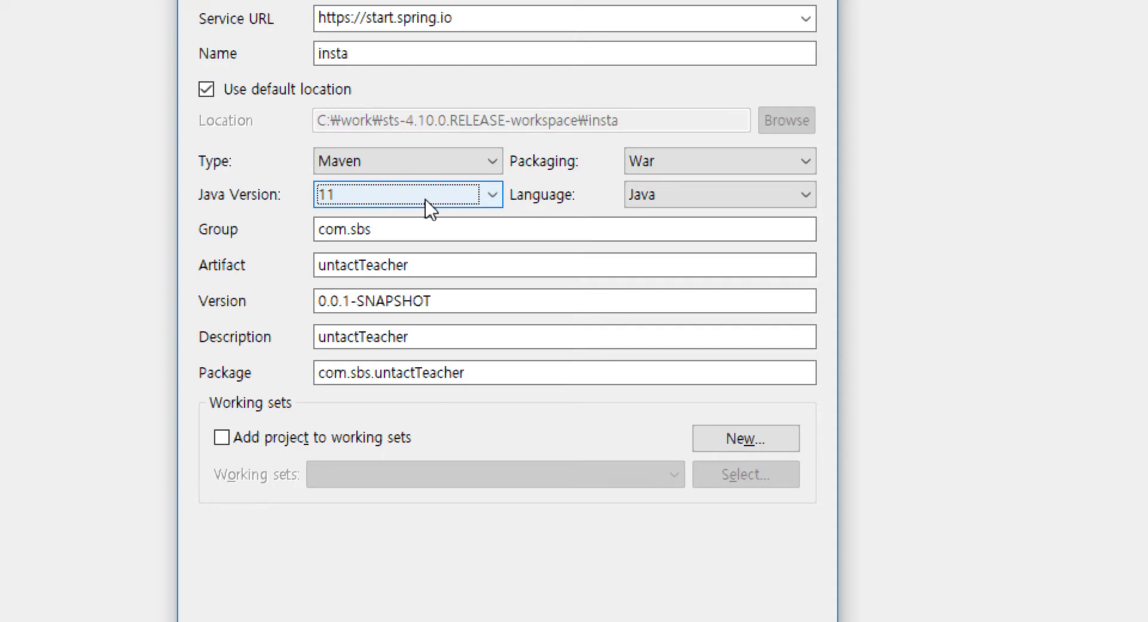
click(483, 301)
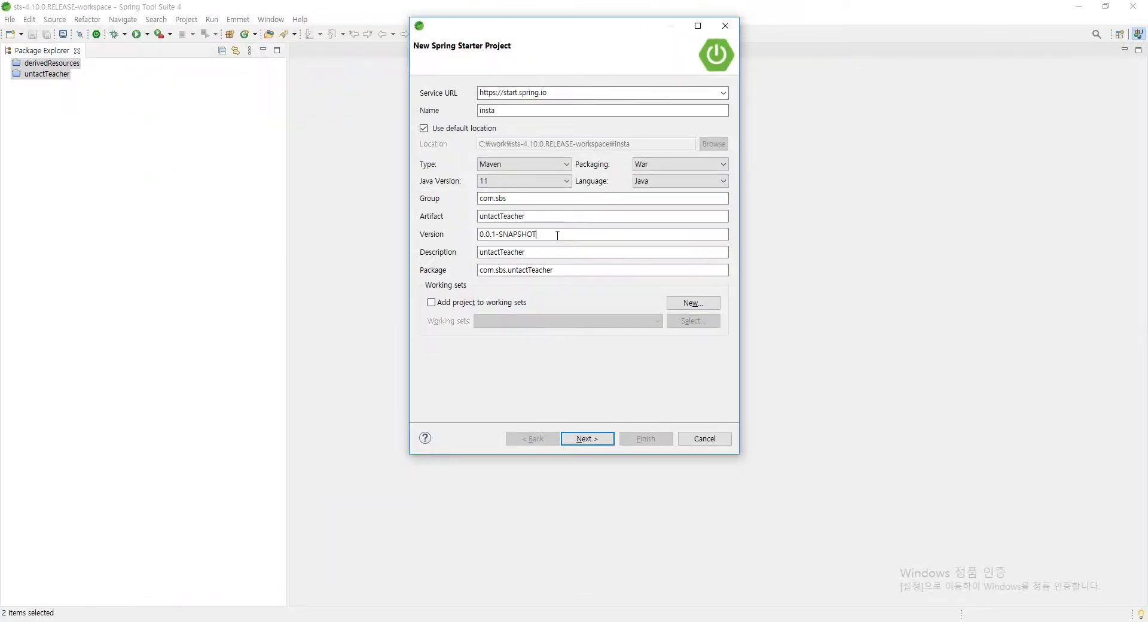
click(565, 234)
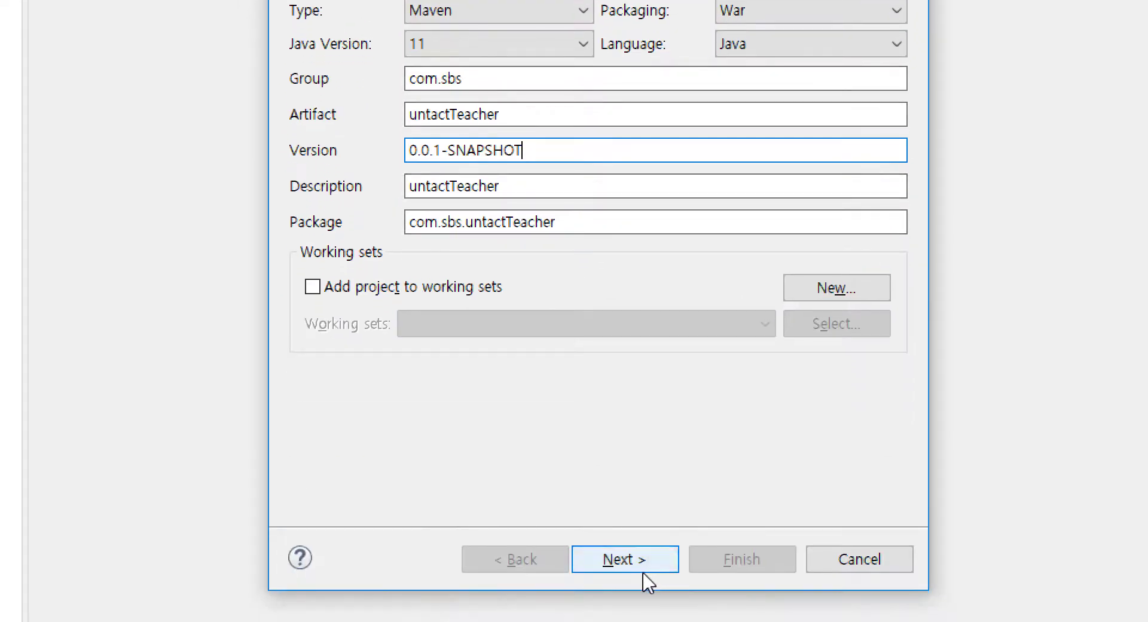
Step: Continue to the project dependencies, search for "web" and add Spring Web
click(643, 569)
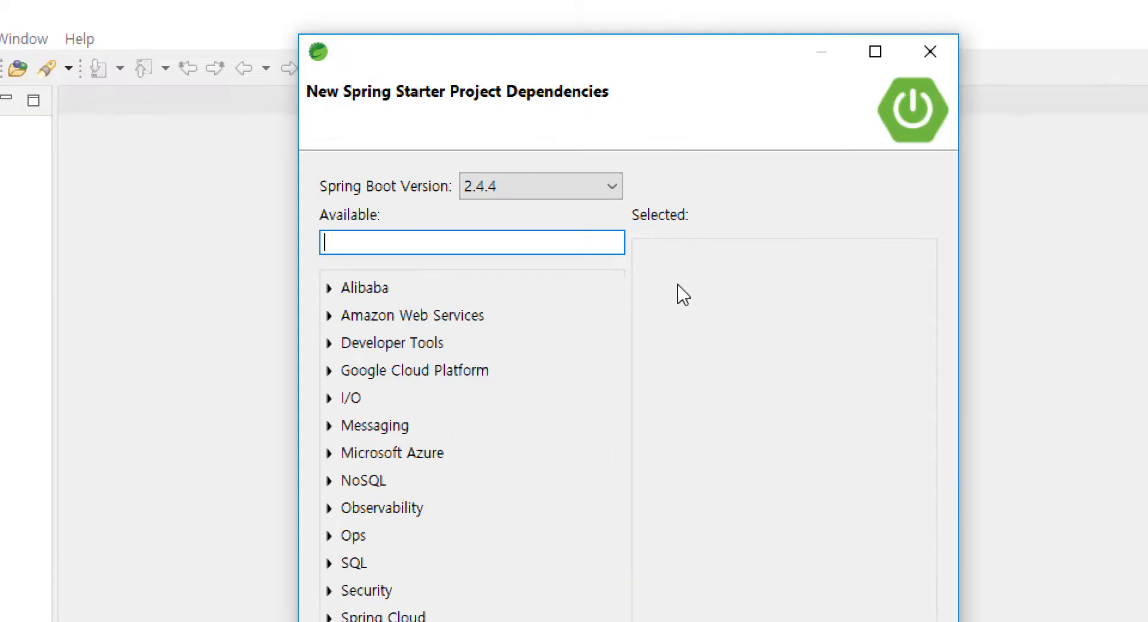
click(599, 134)
click(609, 191)
click(471, 248)
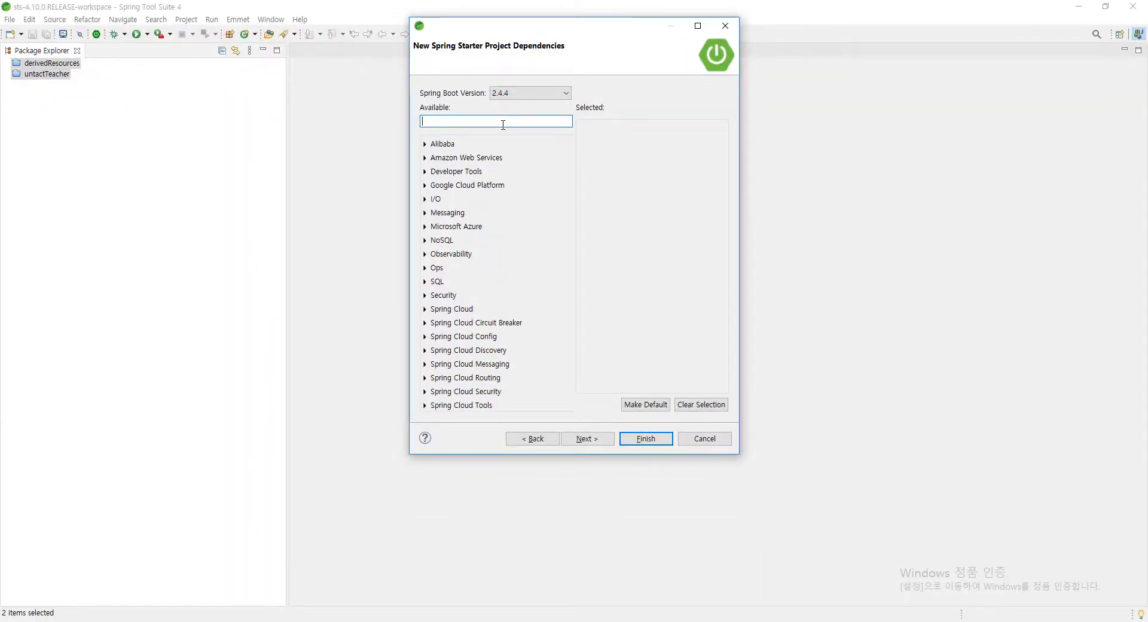
text(web)
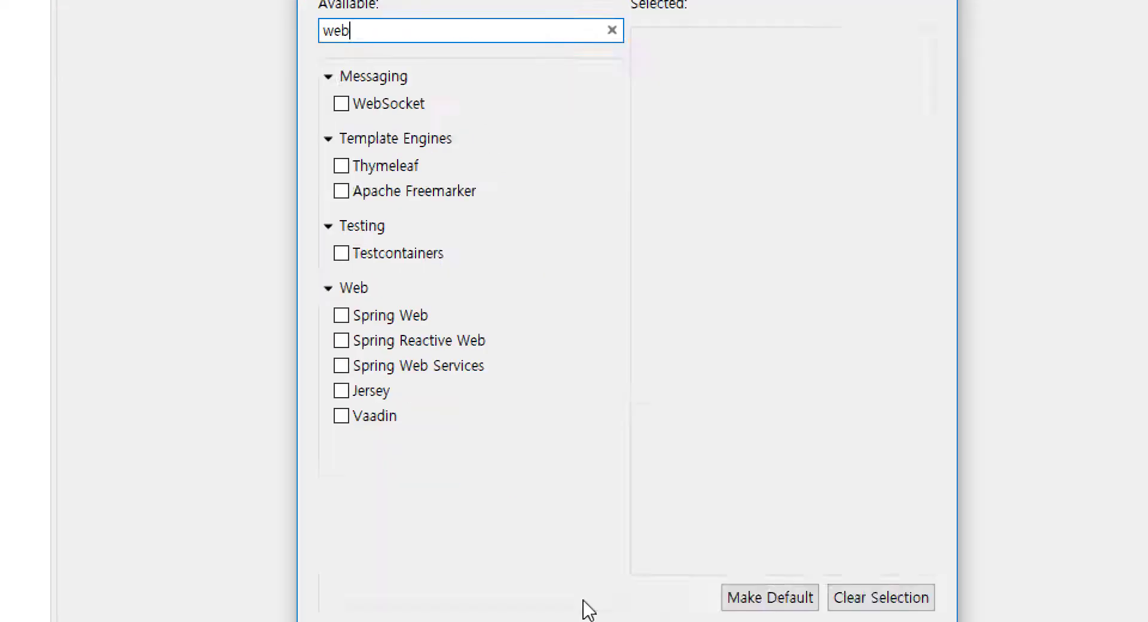
click(346, 142)
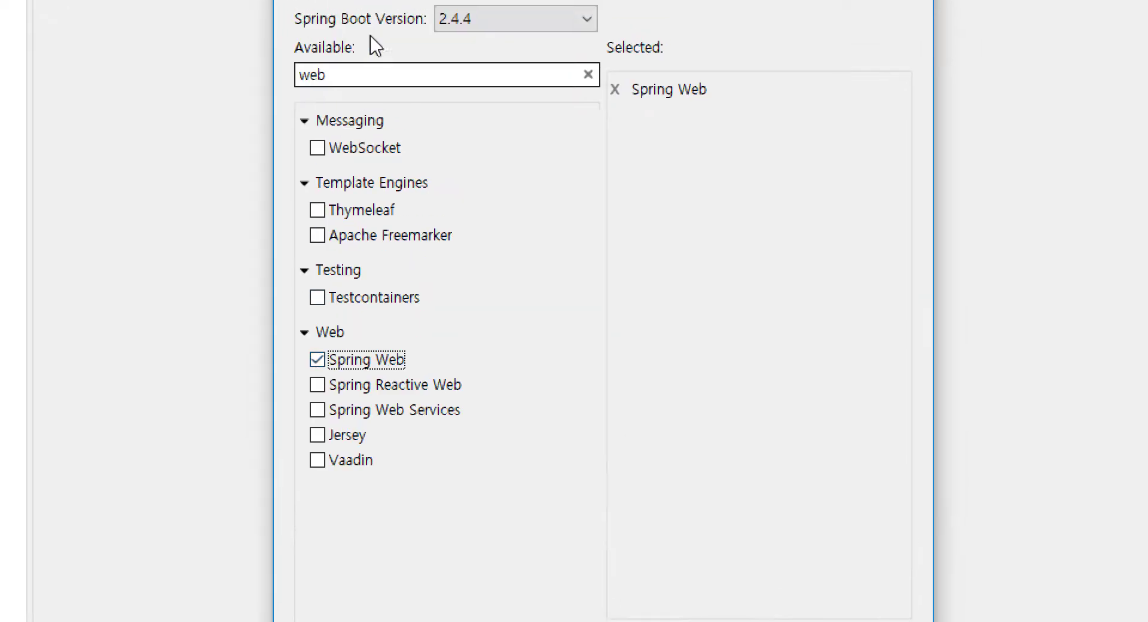
Step: Search the dependencies for "lom" and "dev" and add Lombok and Spring Boot DevTools to the project
double_click(384, 75)
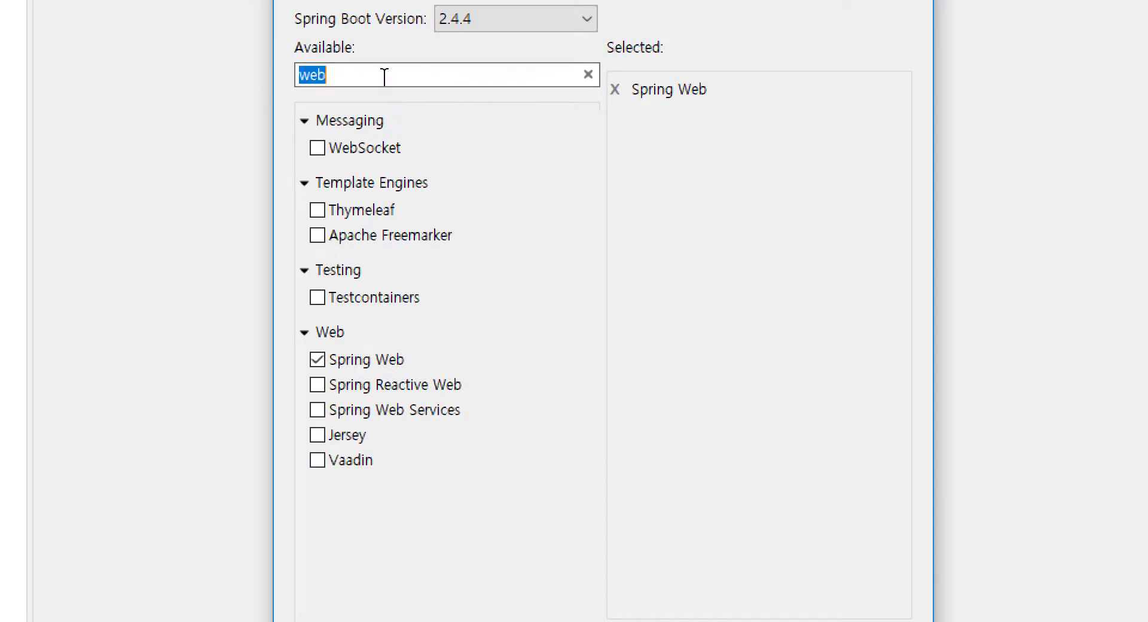
text(lom)
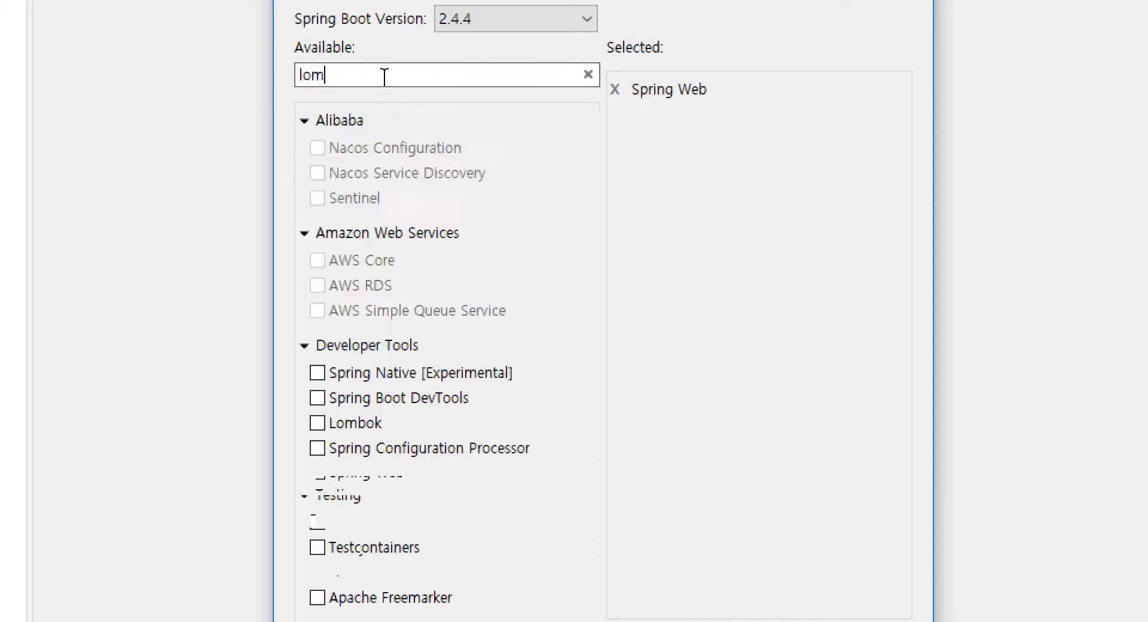
click(317, 148)
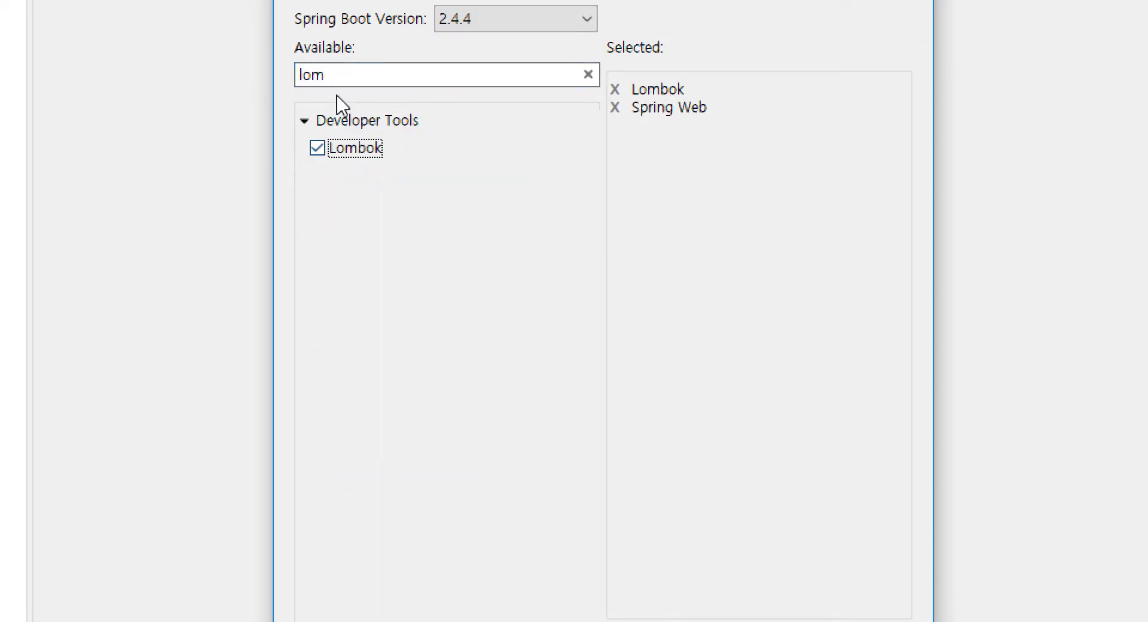
double_click(353, 74)
text(dev)
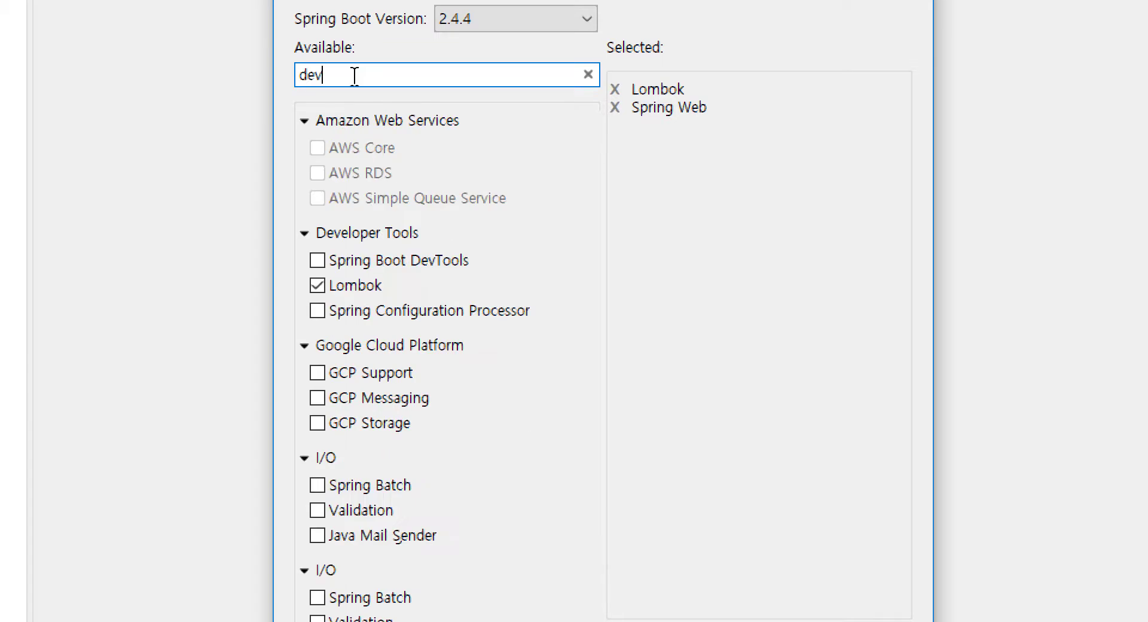
click(320, 149)
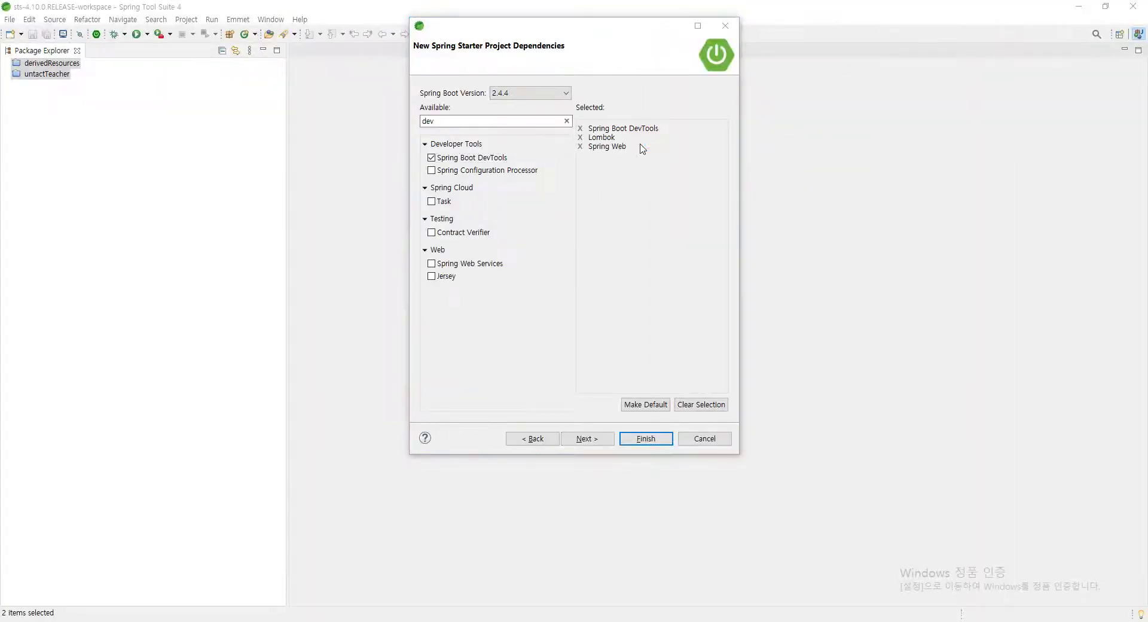
Step: Finish creating the Spring Starter Project with the selected dependencies and widen the Package Explorer
click(641, 148)
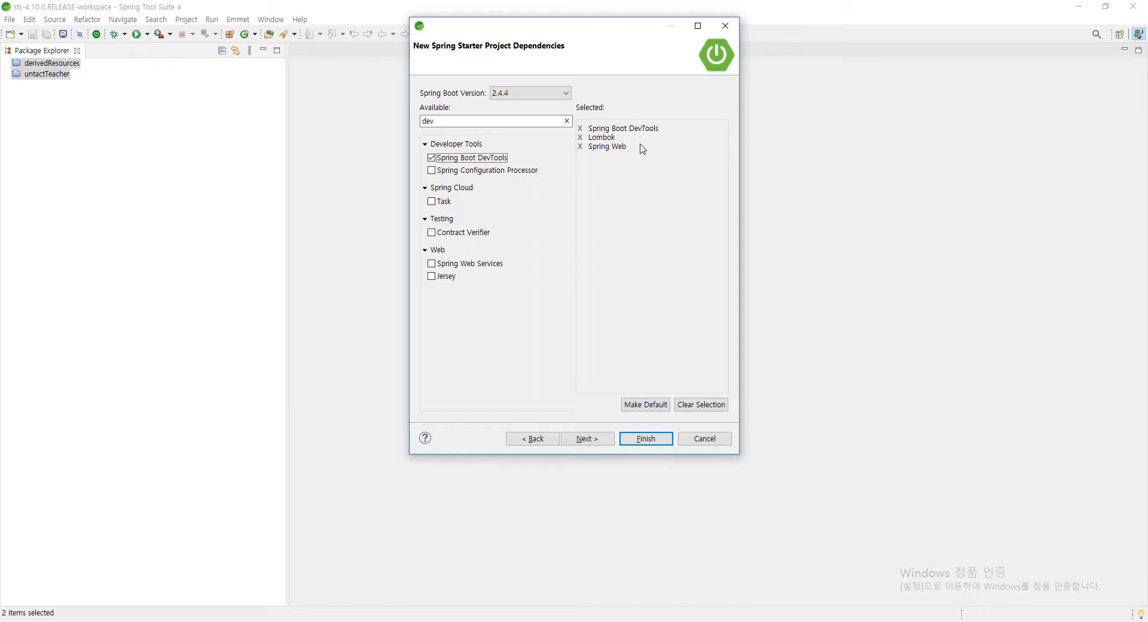
click(586, 438)
click(645, 440)
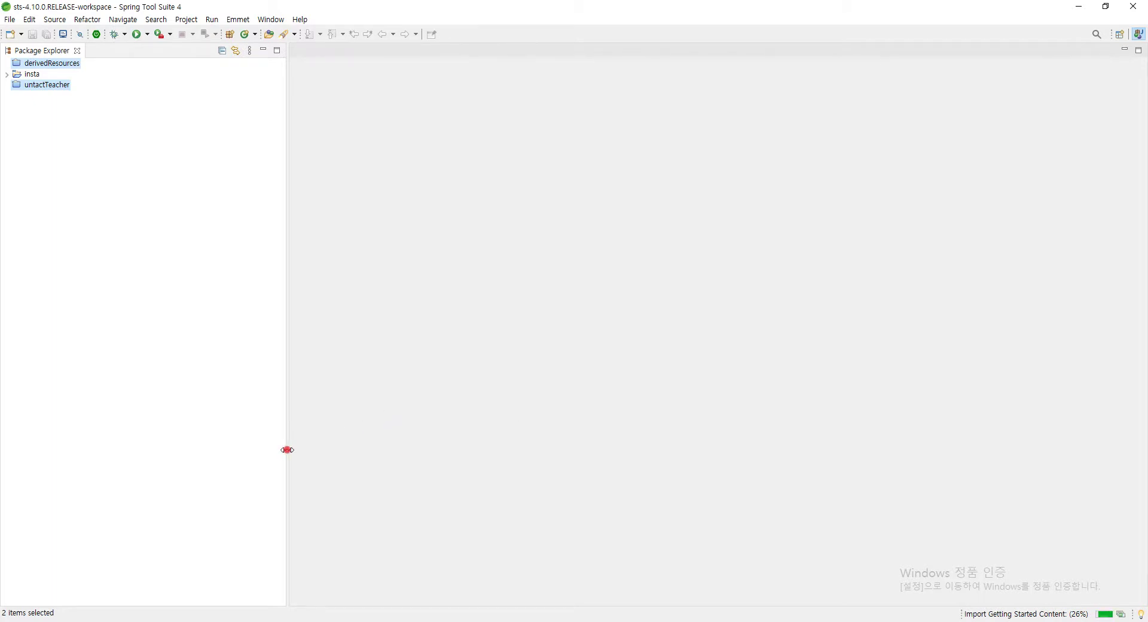
drag(288, 450, 371, 450)
click(564, 435)
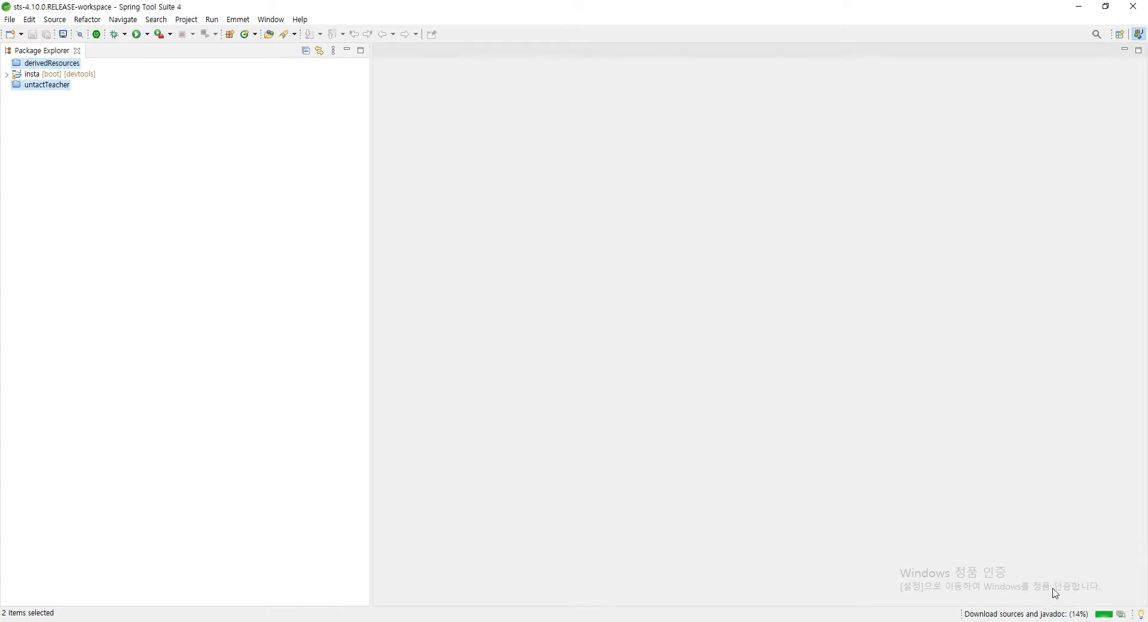
Step: Open the C: drive in File Explorer and go to the Maven repository folder 사용자\SBS-\.m2\repository
key(super)
text(c:\)
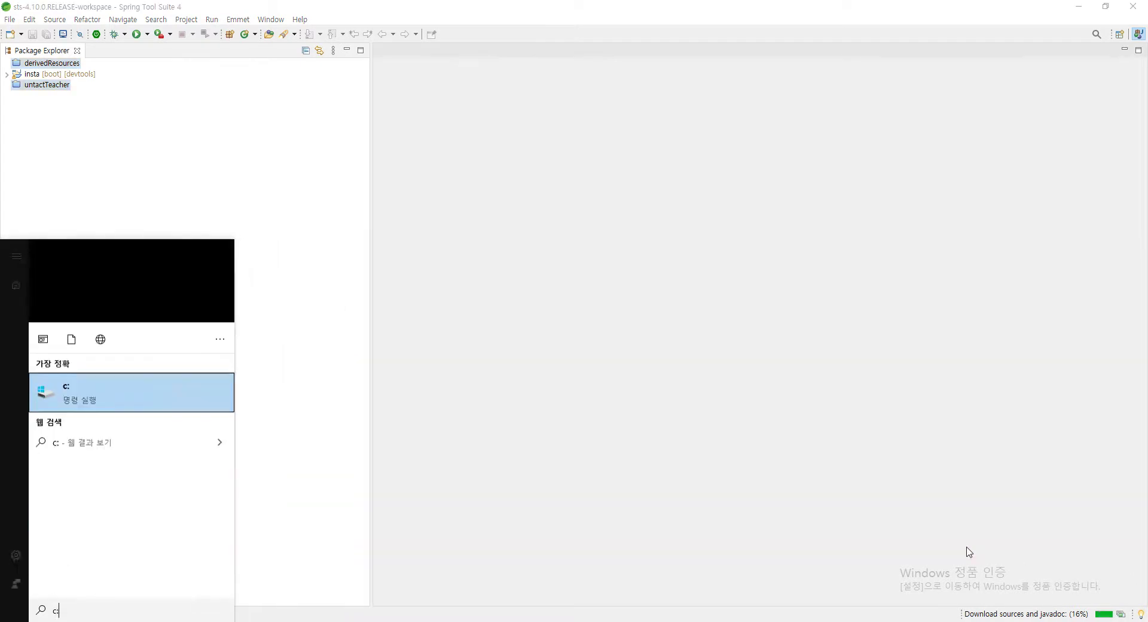
key(Return)
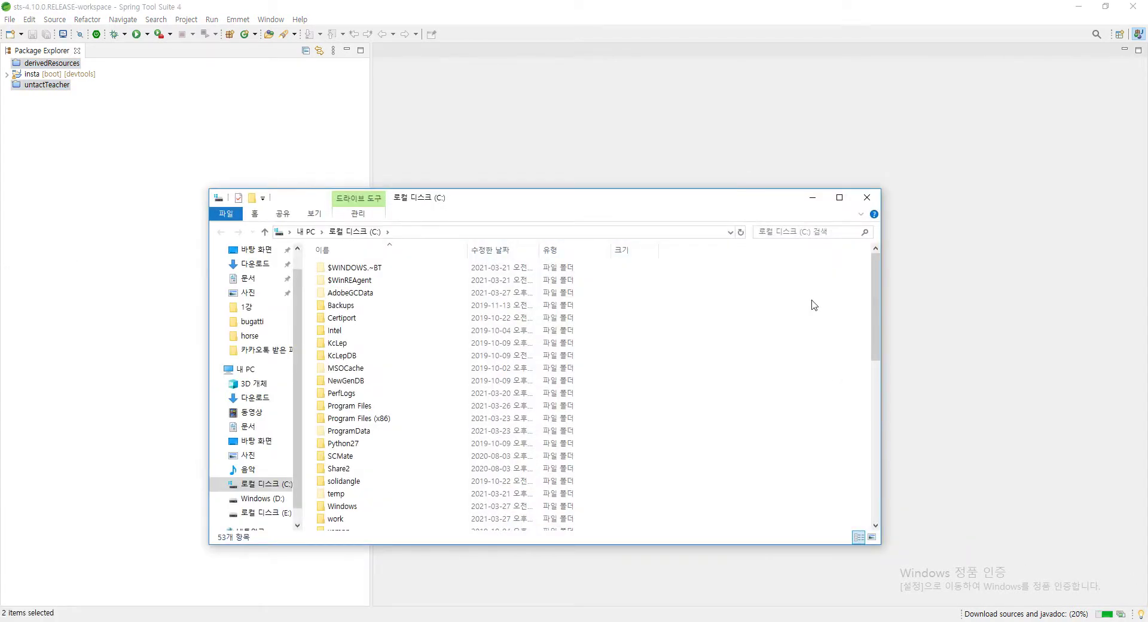
drag(639, 214, 631, 161)
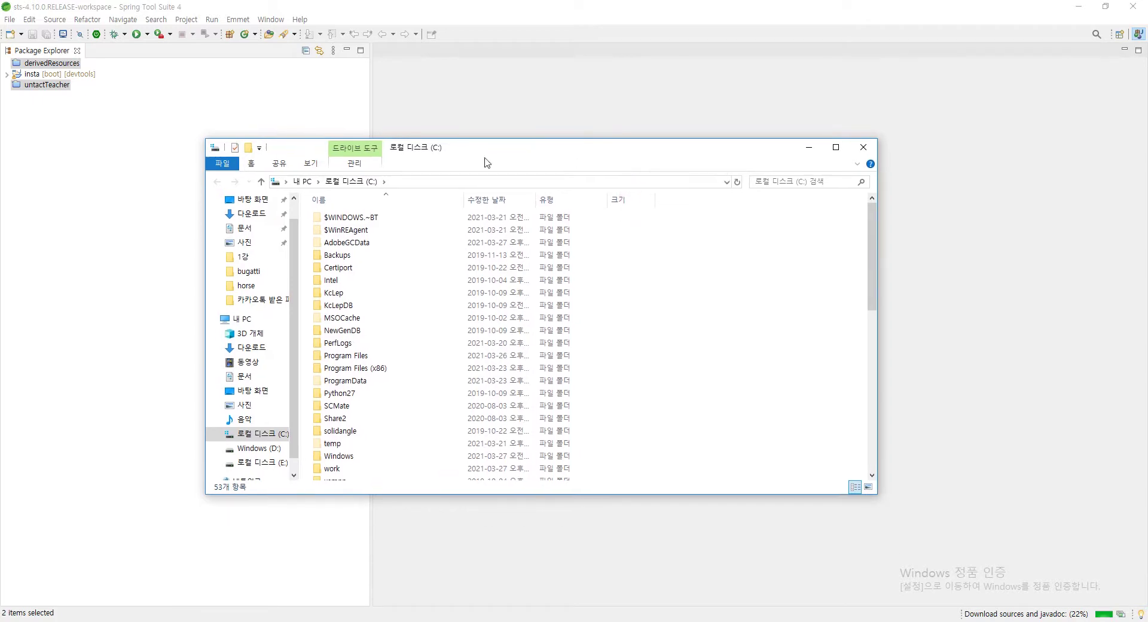
scroll(337, 357, down, 4)
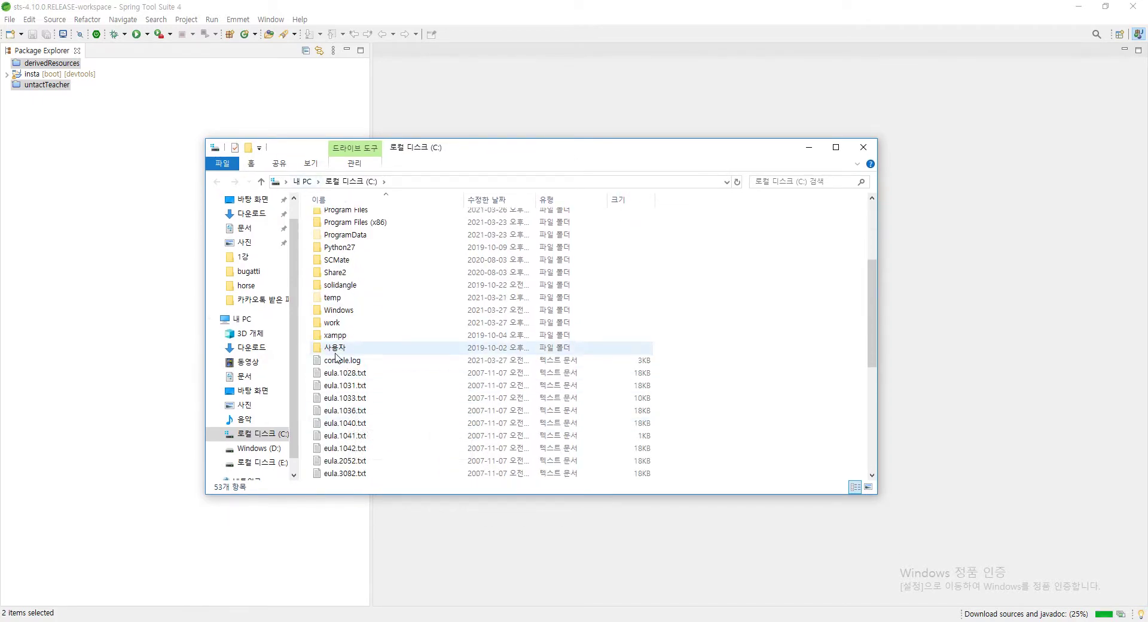
double_click(336, 351)
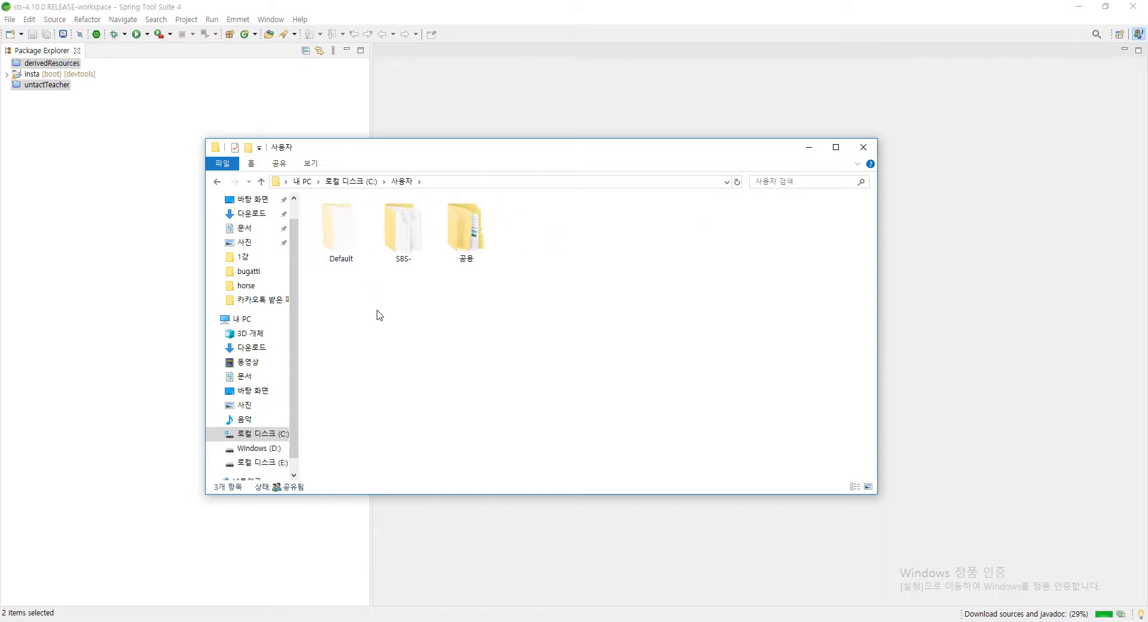
click(389, 251)
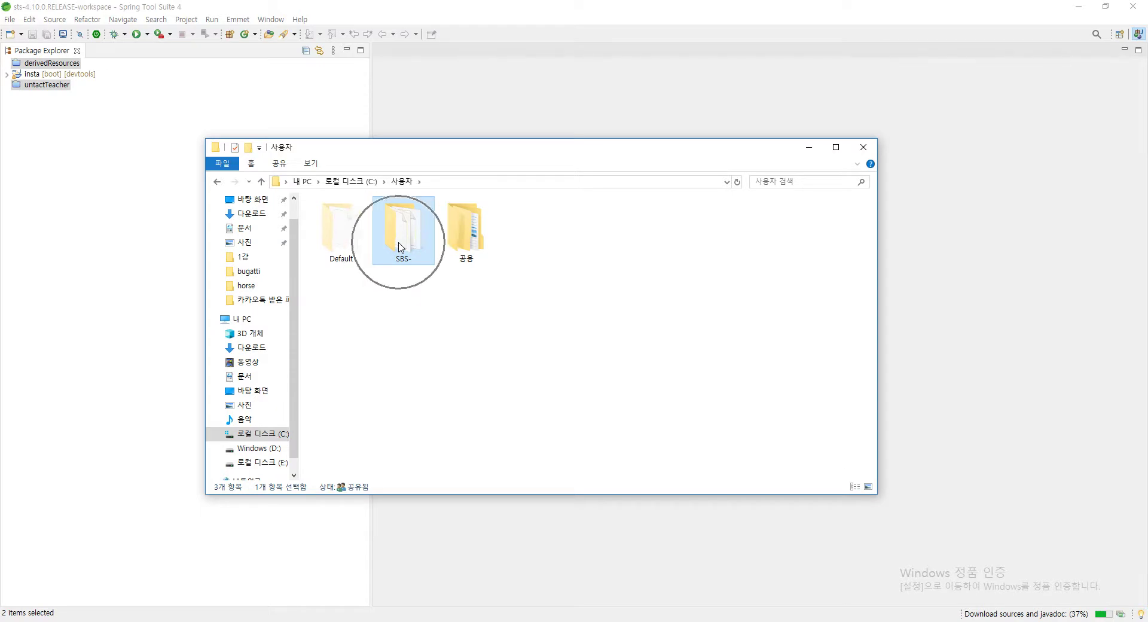
double_click(400, 247)
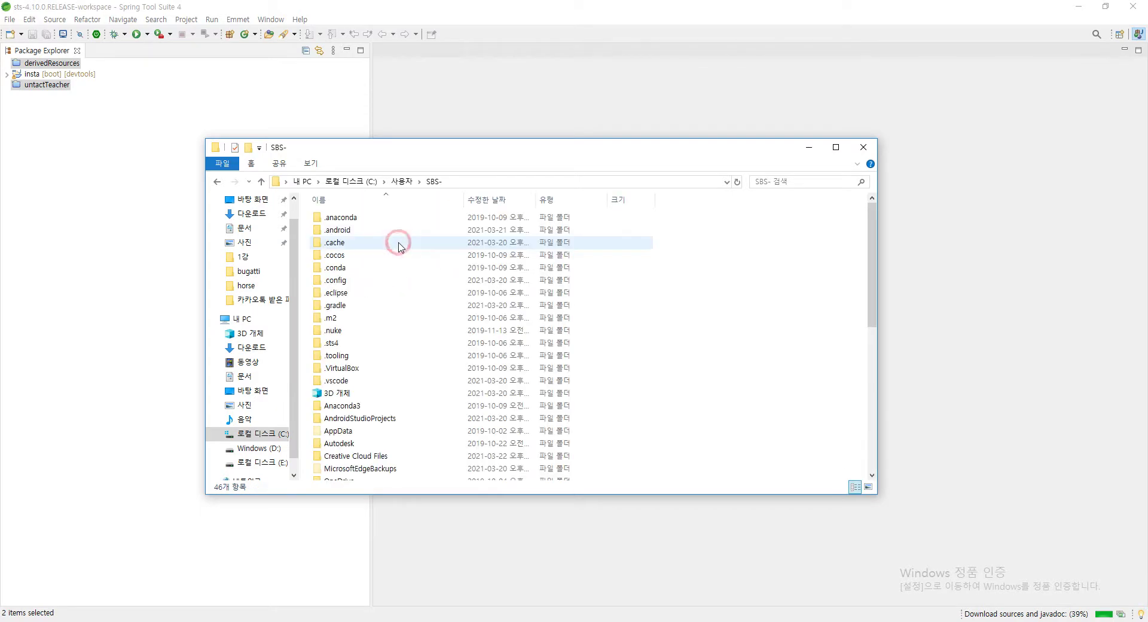
double_click(338, 318)
double_click(349, 220)
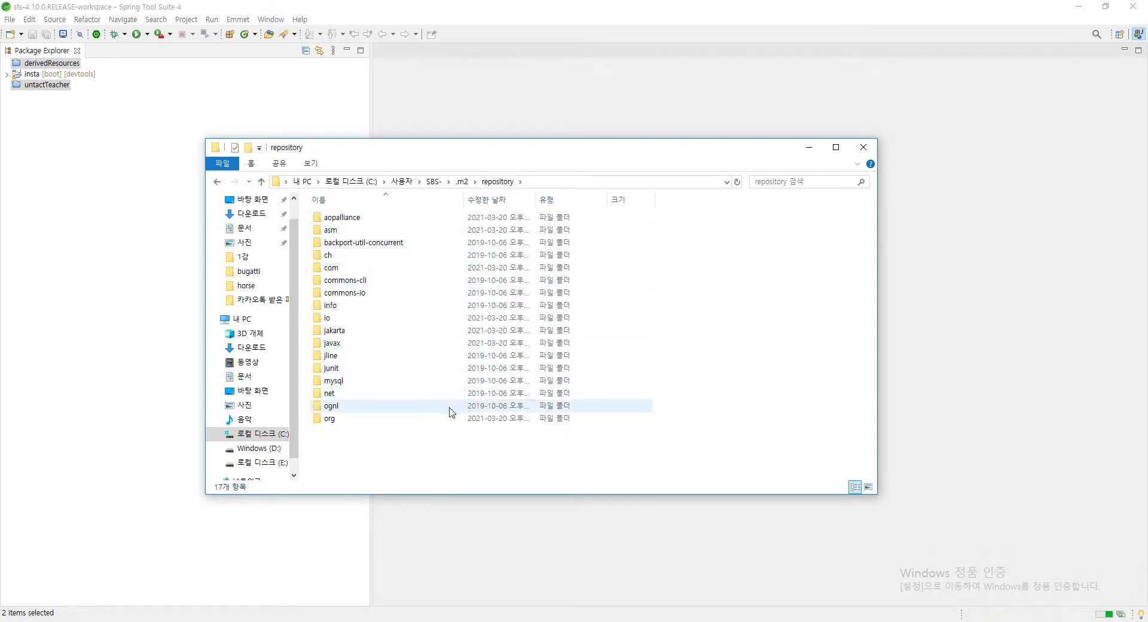
Step: Open the Lombok version folder org\projectlombok\lombok\1.18.18 inside the Maven repository
click(1112, 617)
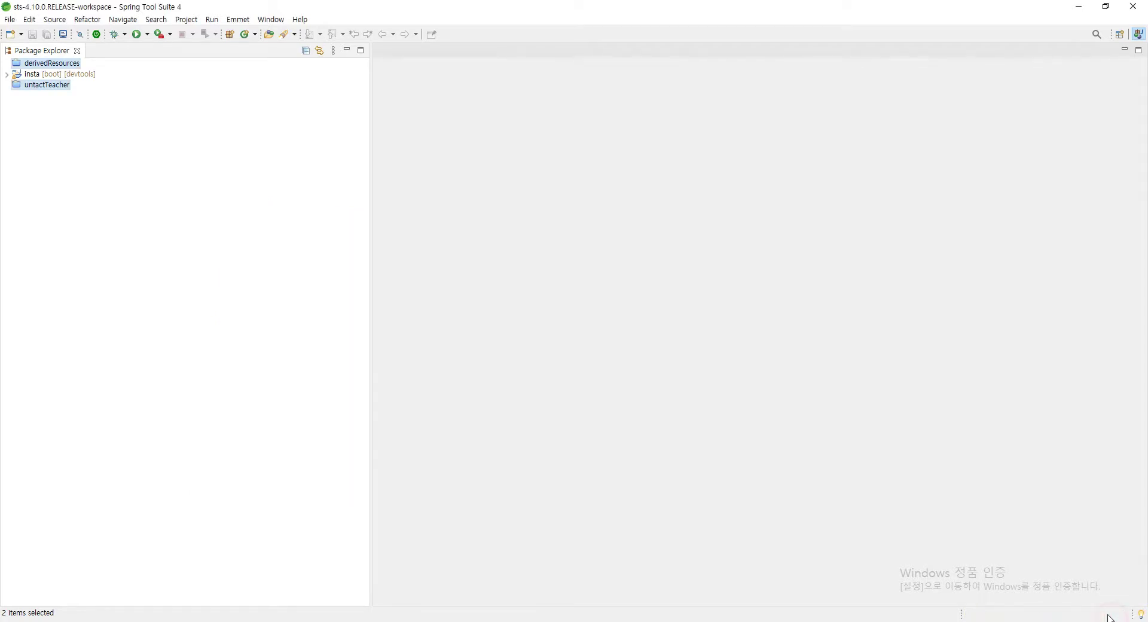
click(1109, 618)
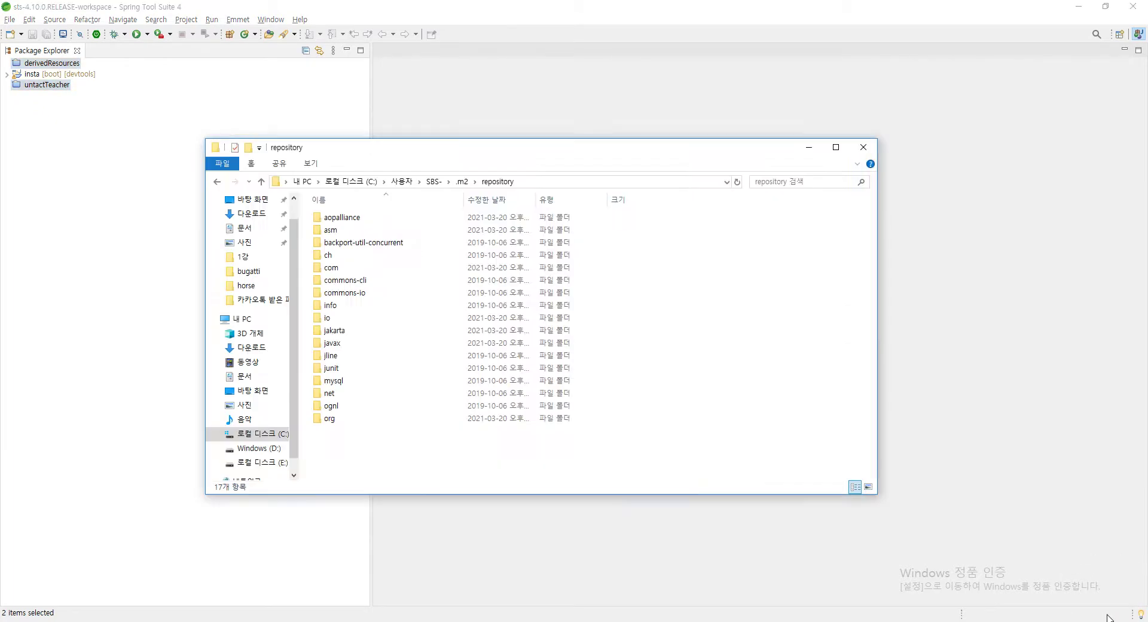
double_click(363, 420)
click(361, 307)
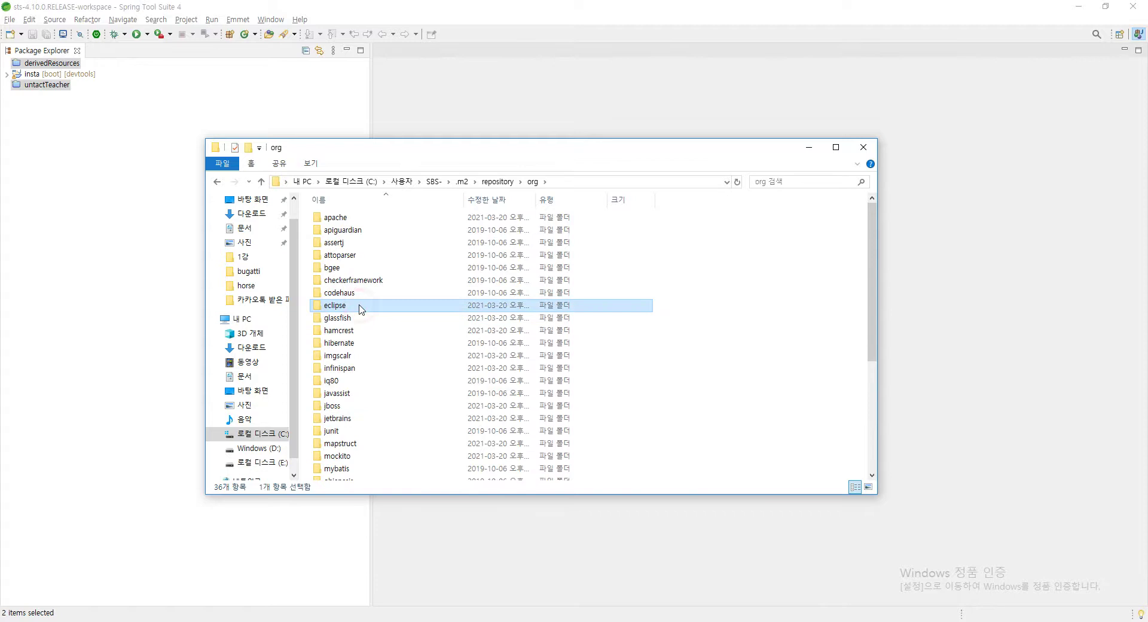
scroll(360, 308, down, 5)
double_click(362, 308)
double_click(337, 218)
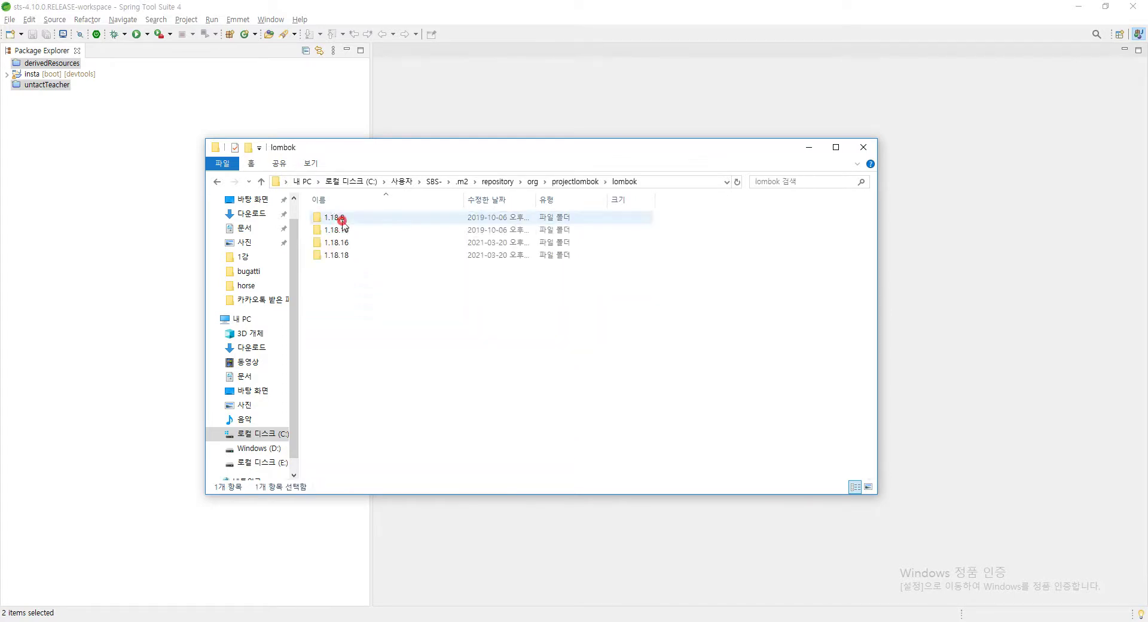
double_click(361, 255)
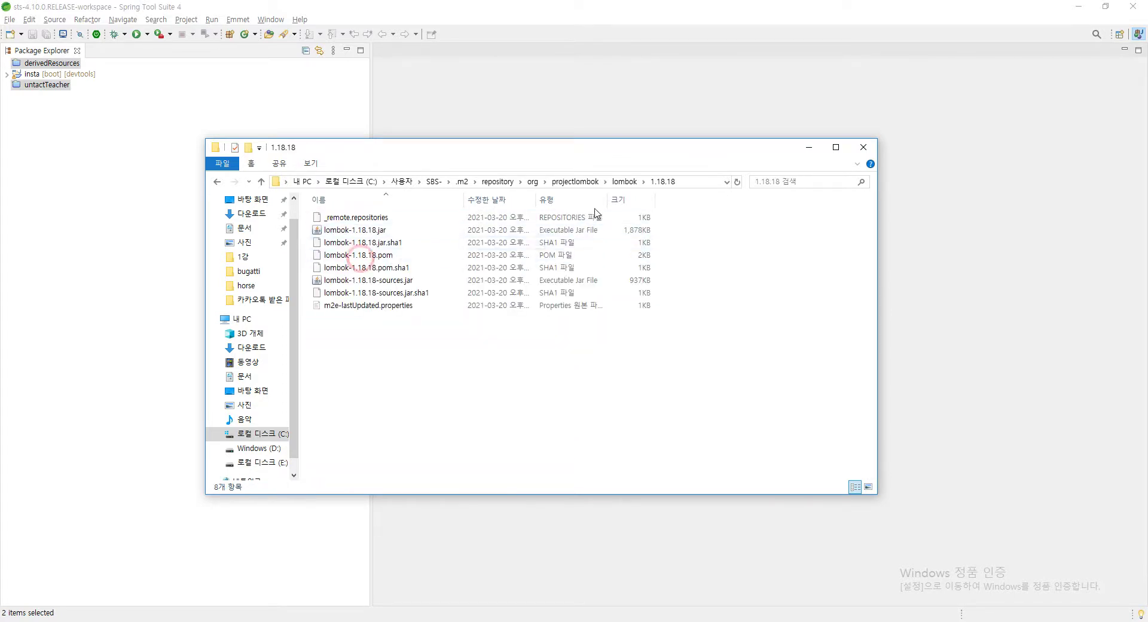
Step: Copy the 1.18.18 folder's full path and paste it into a new Notepad document
click(710, 181)
key(super)
text(메모)
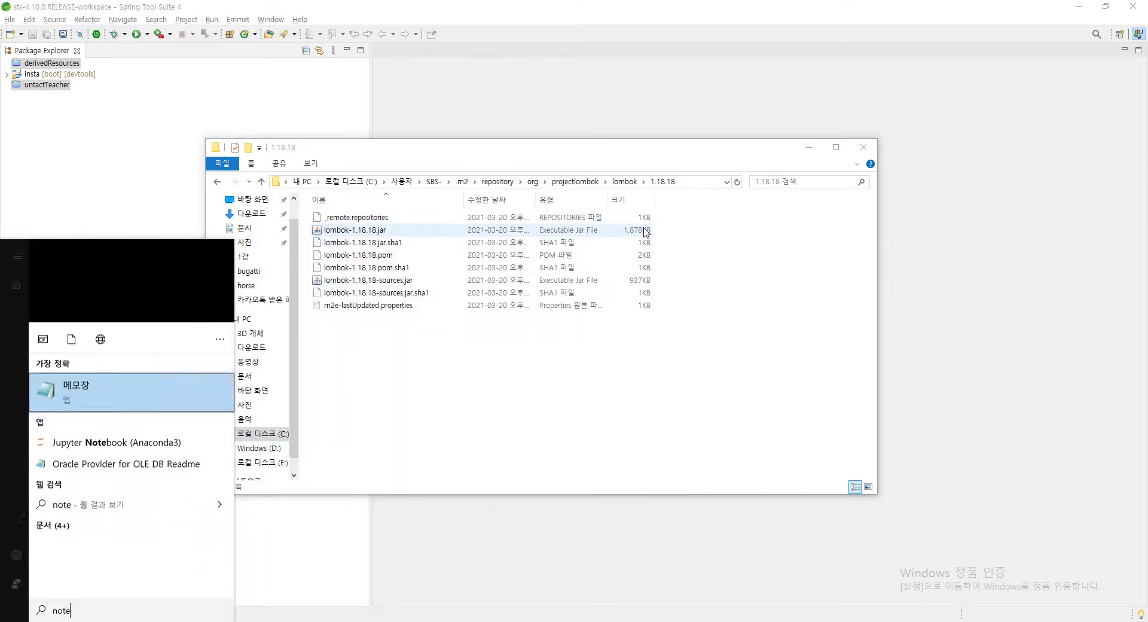
key(Return)
text(C:\Users\SBS-\.m2\repository\org\projectlombok\lombok\1.18.18)
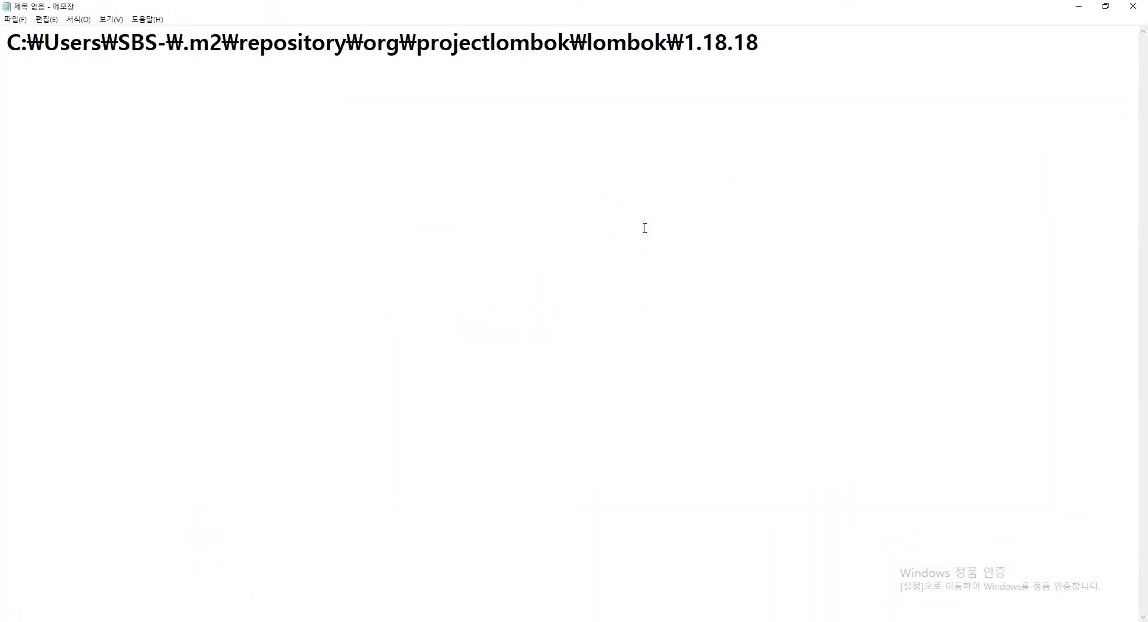
Step: Examine the parts of the Lombok folder path in Notepad, then minimise it to return to the 1.18.18 folder
double_click(48, 45)
click(101, 50)
drag(100, 51, 751, 45)
click(18, 48)
click(837, 48)
click(1078, 6)
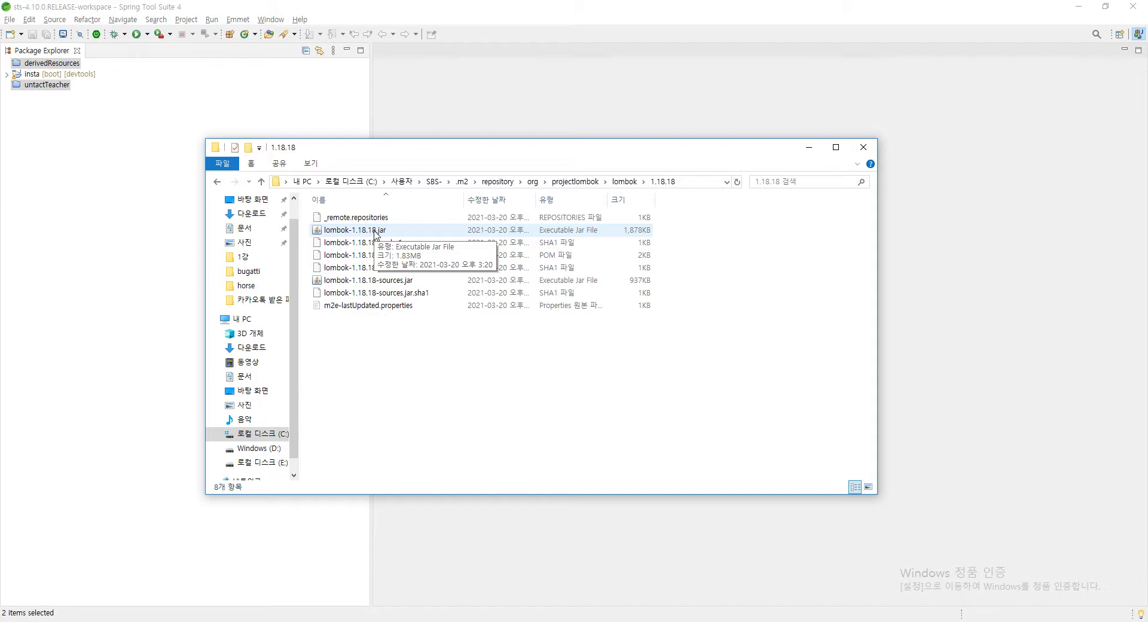
Step: Enlarge the file icons in the 1.18.18 folder and select lombok-1.18.18.jar
key(ctrl+shift+2)
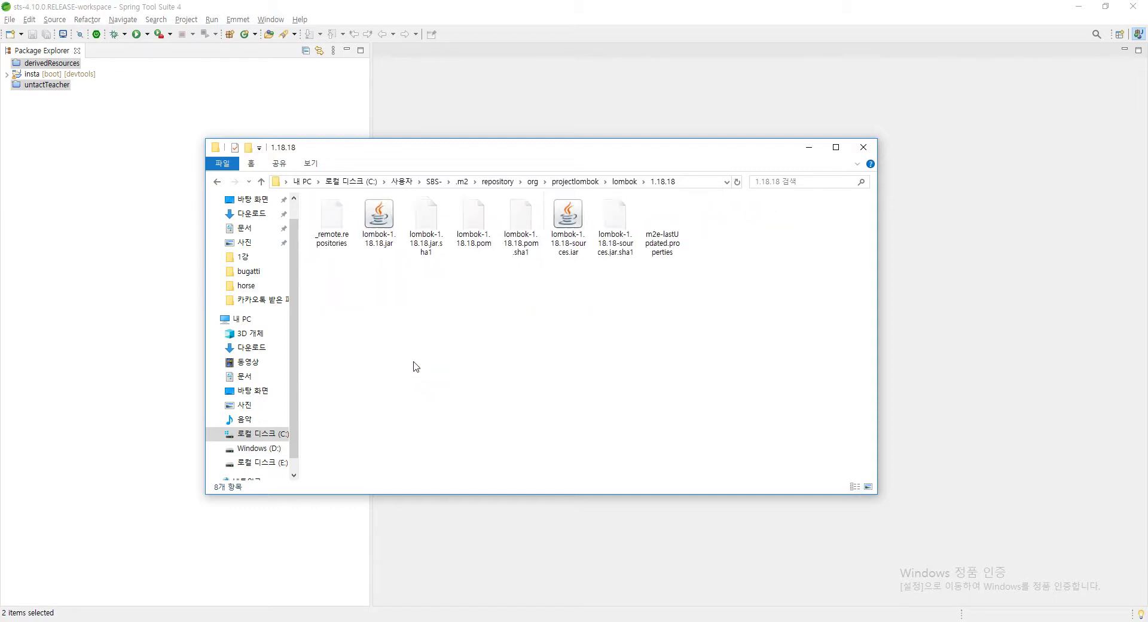
scroll(428, 372, down, 1)
click(507, 249)
scroll(520, 263, down, 2)
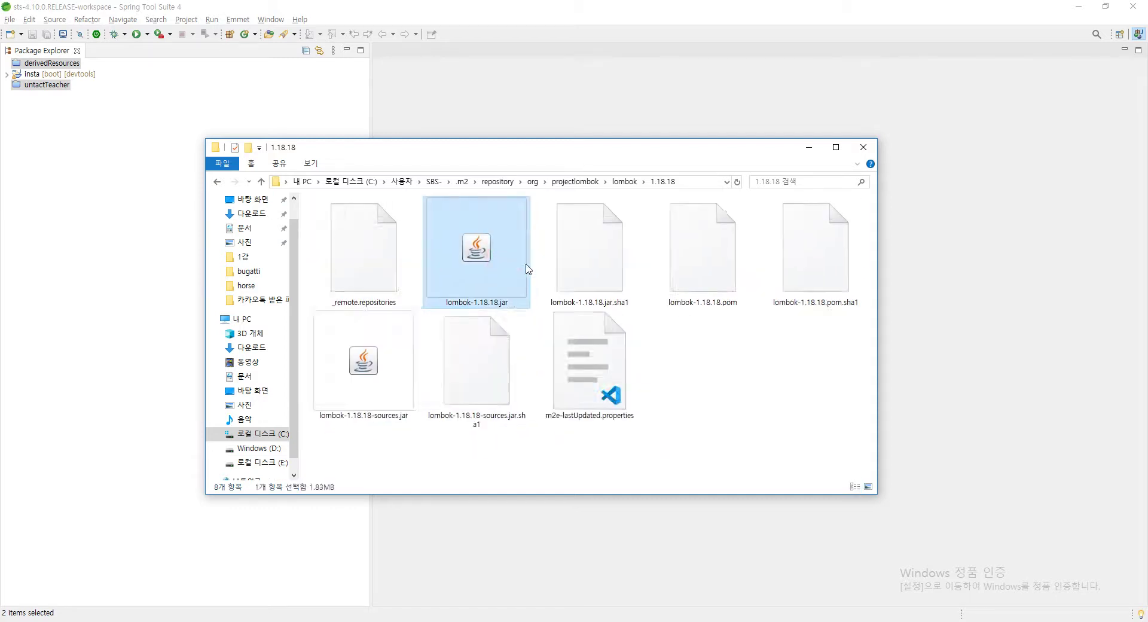
scroll(454, 335, up, 2)
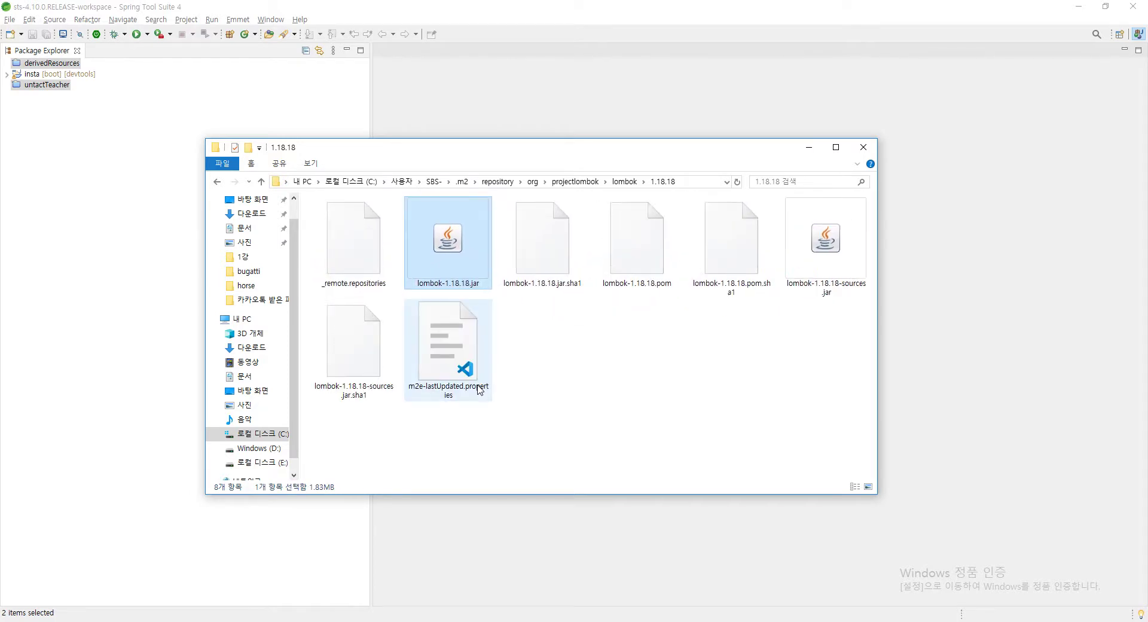
click(608, 379)
click(443, 239)
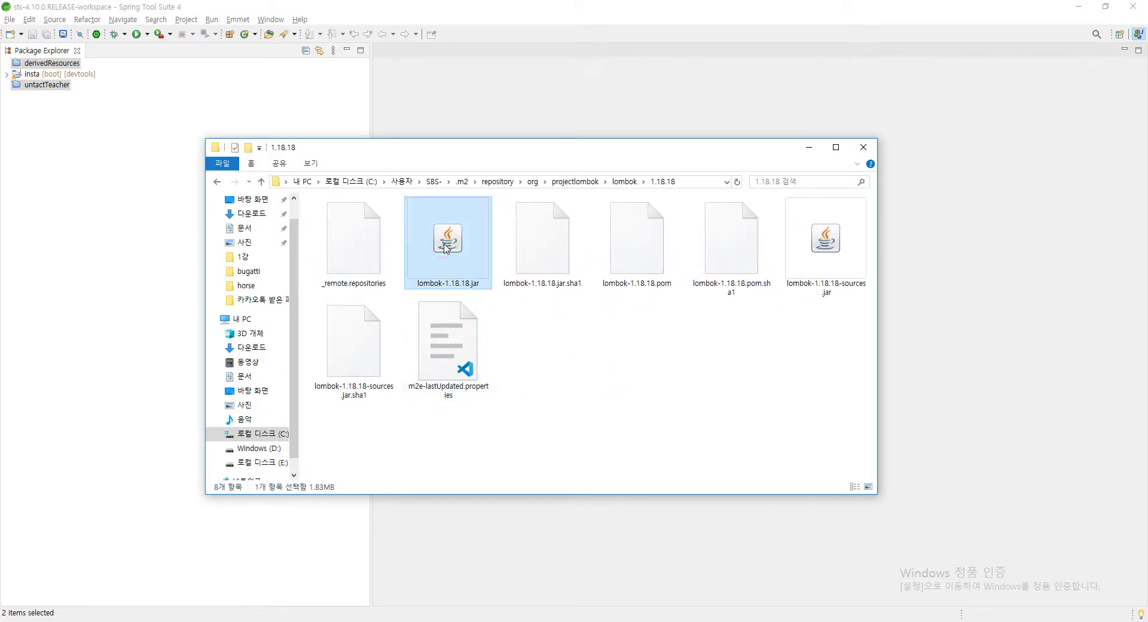
double_click(446, 247)
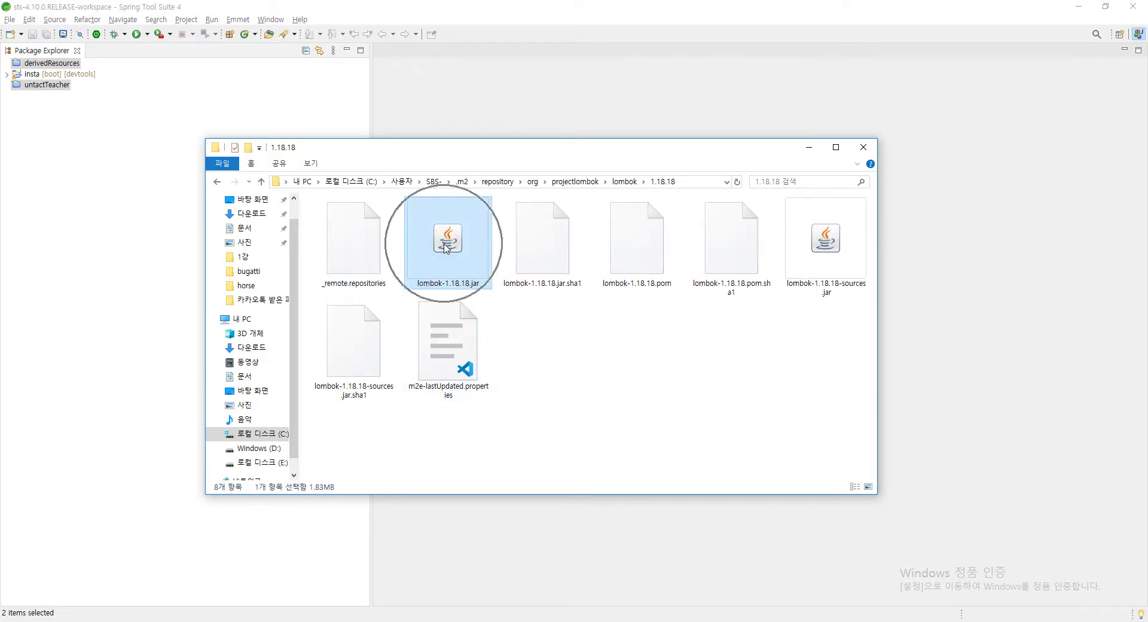
click(531, 353)
right_click(527, 344)
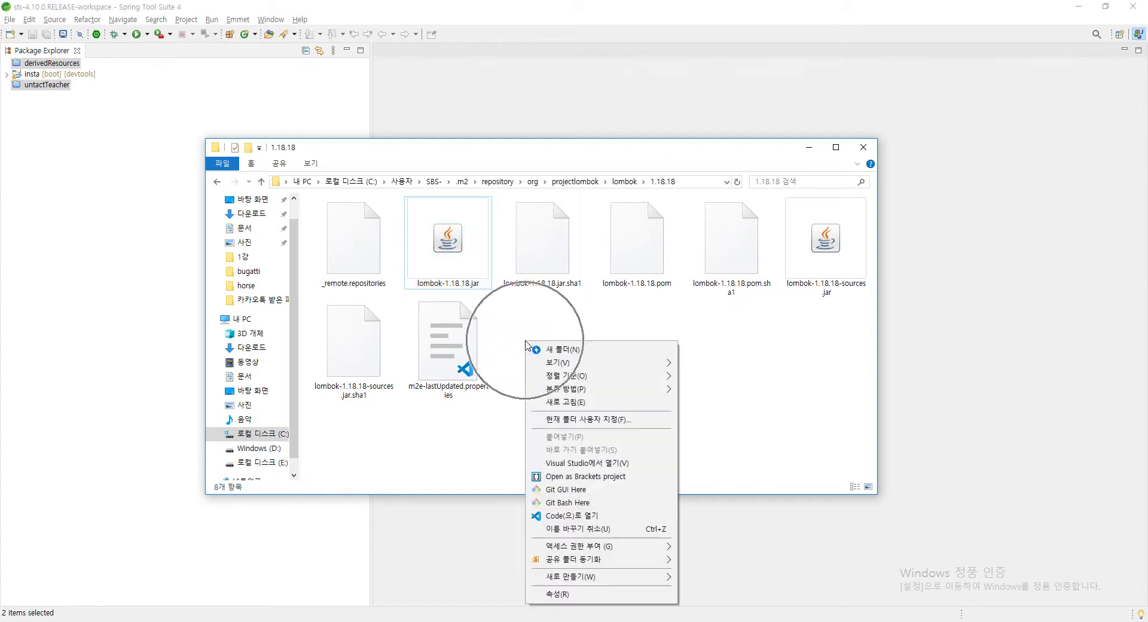
click(522, 327)
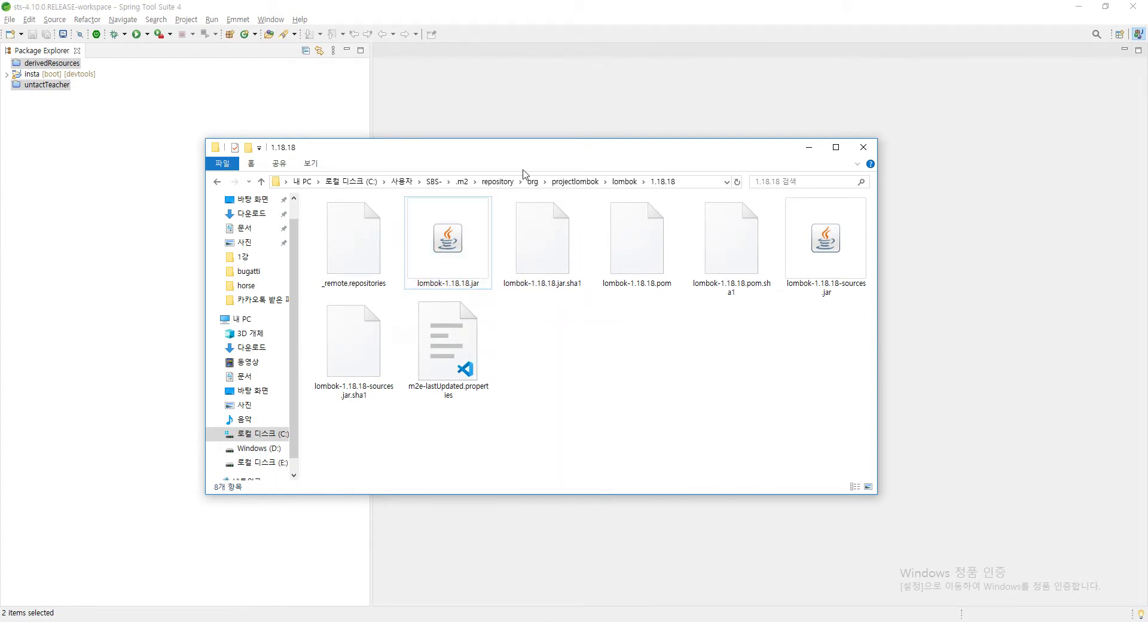
right_click(548, 370)
click(547, 370)
right_click(573, 347)
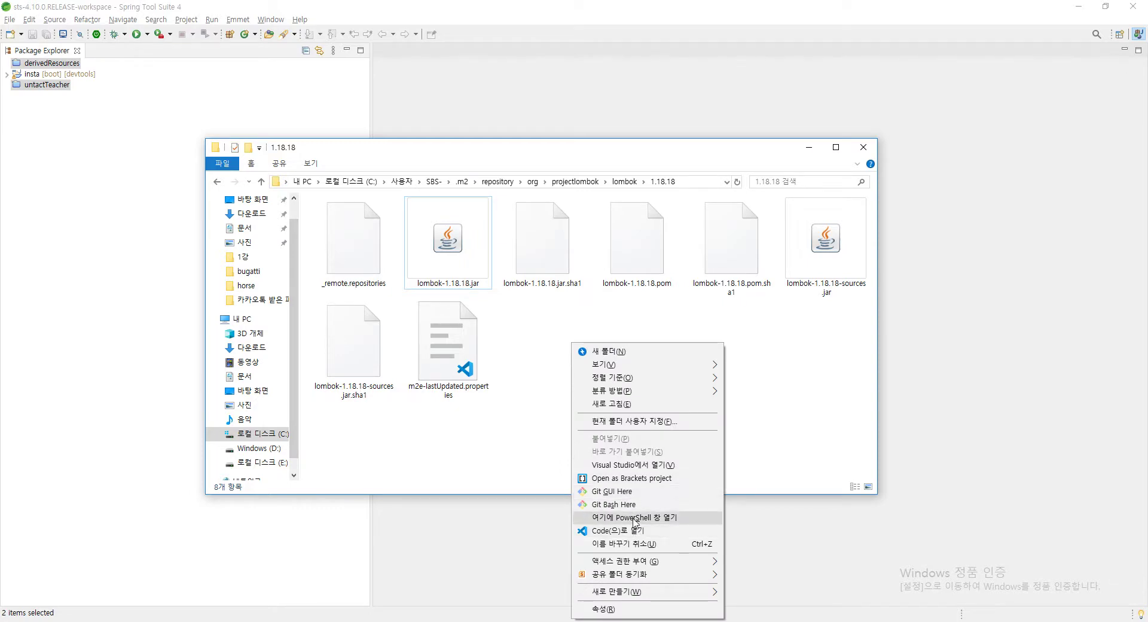
click(635, 521)
click(909, 8)
click(544, 357)
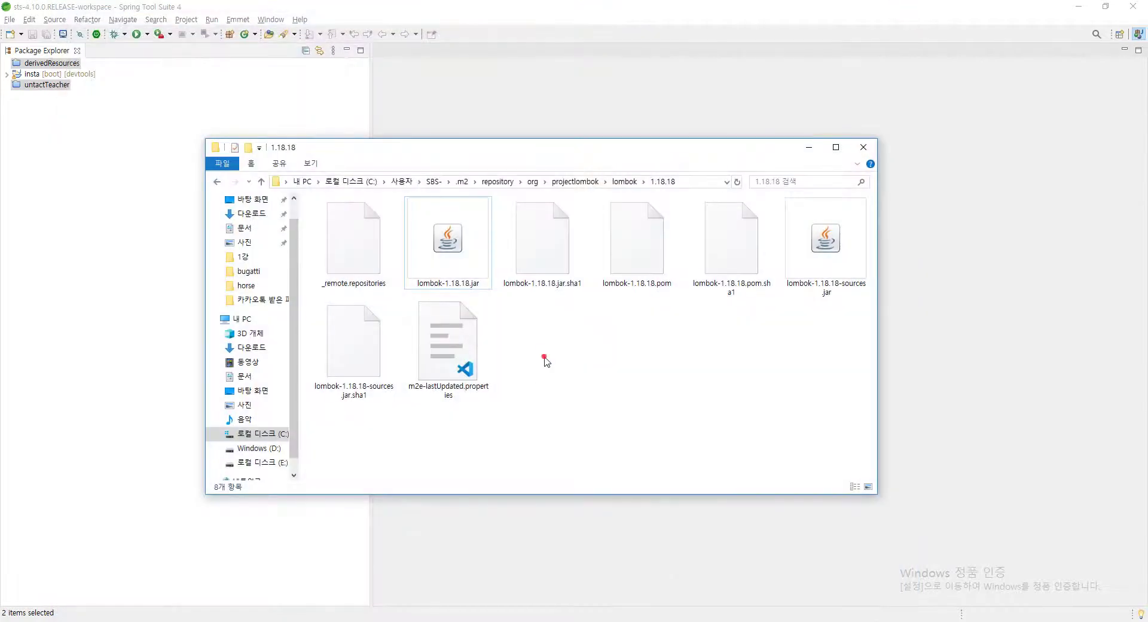
Step: Open a PowerShell window at the Lombok 1.18.18 folder
right_click(547, 324)
click(543, 329)
right_click(548, 333)
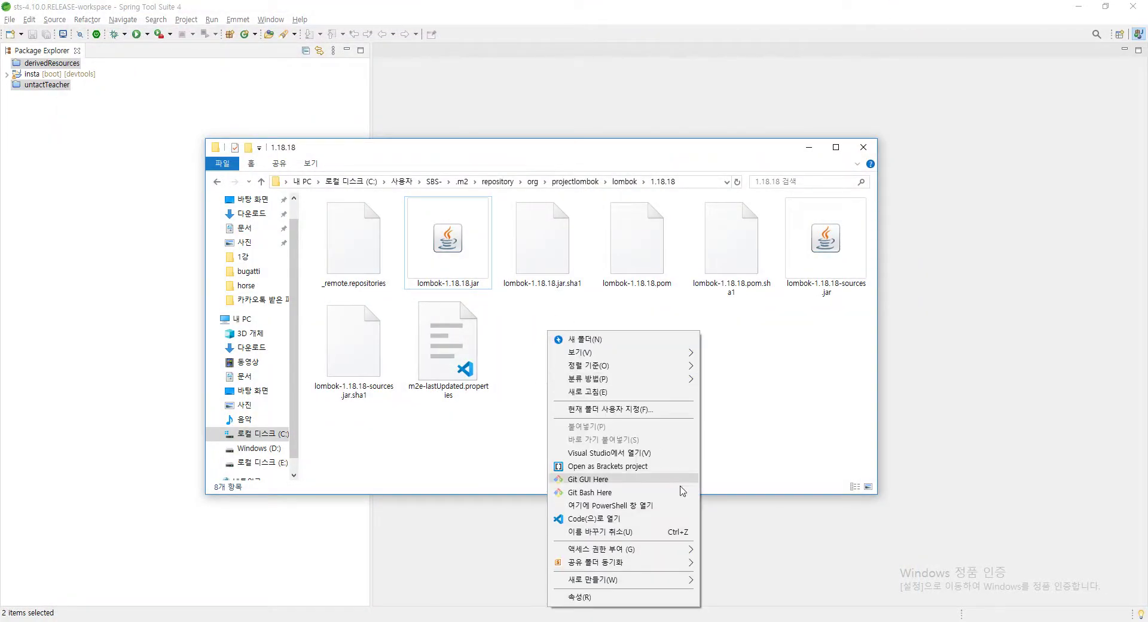
click(632, 507)
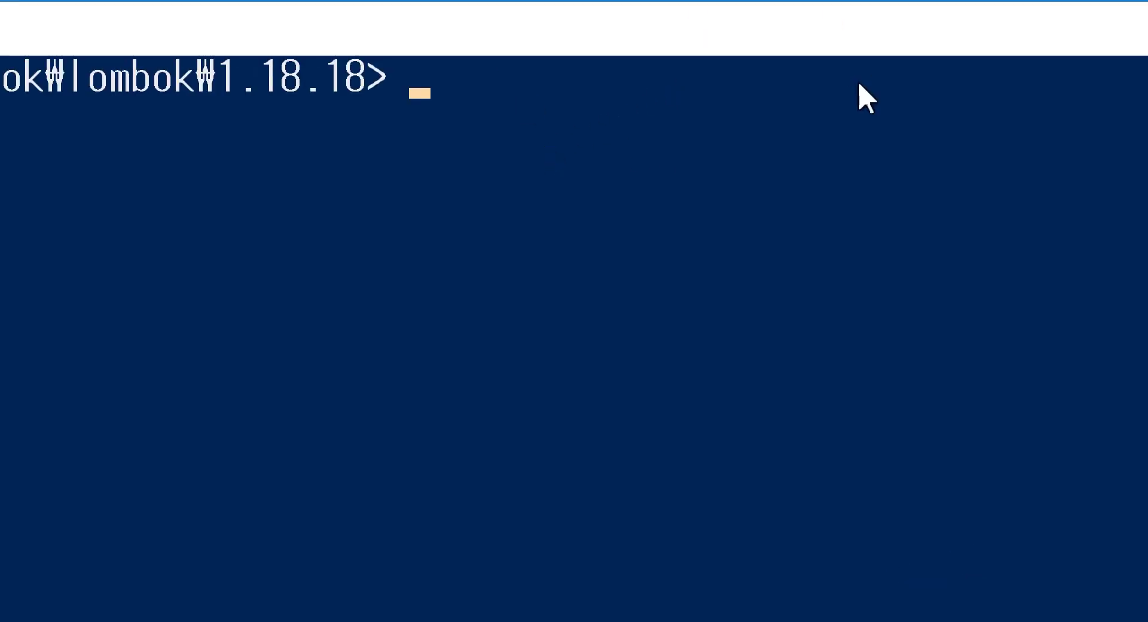
Step: Launch the Lombok installer by running java -jar on lombok-1.18.18.jar in PowerShell
text(java )
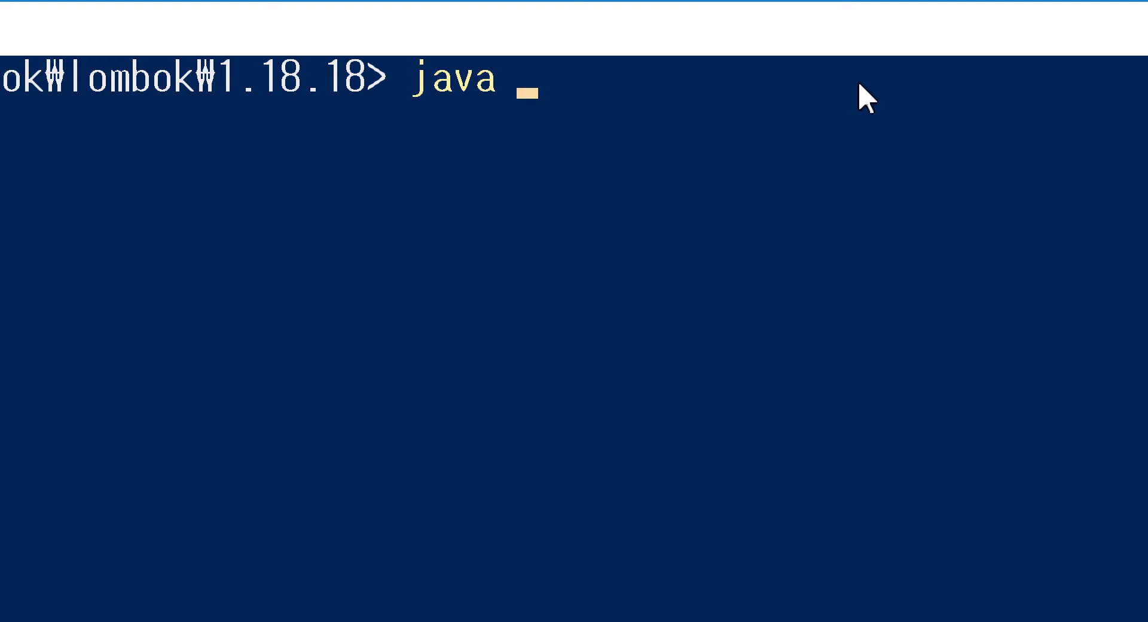
text(-0)
key(BackSpace)
text(jar)
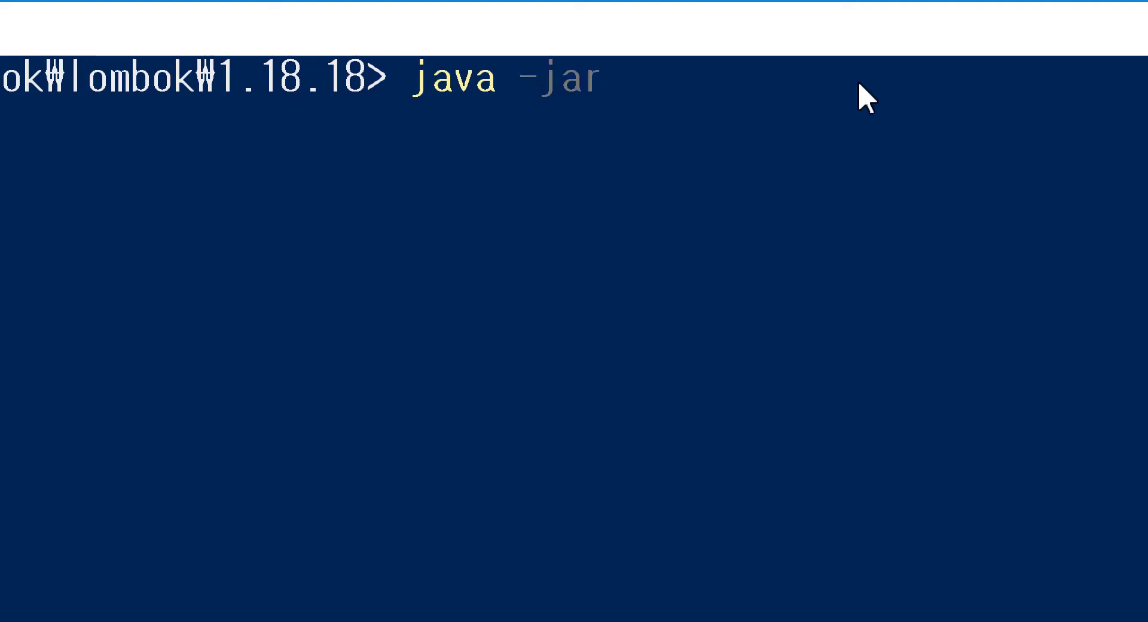
text( lom)
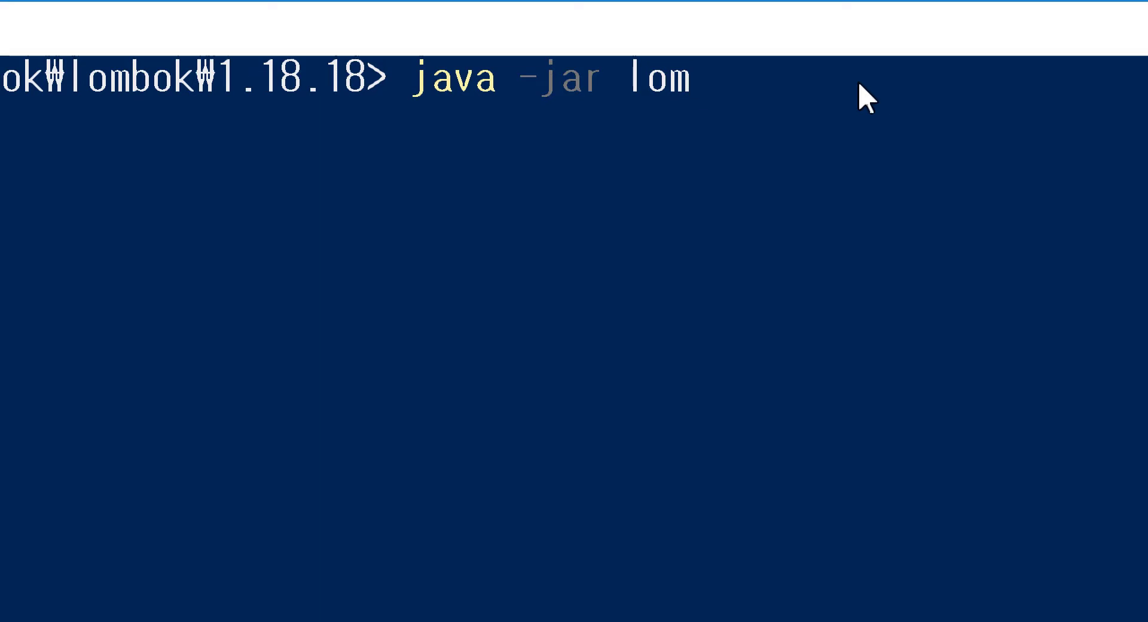
key(Tab)
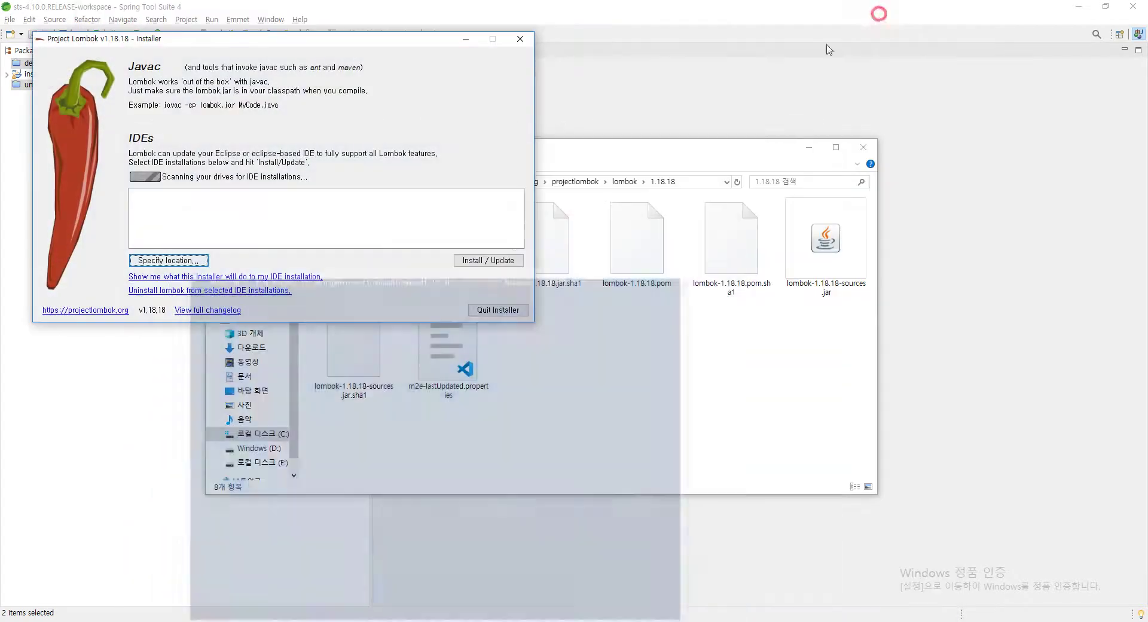
Step: Dismiss the missing-IDE notice and clear the 1.18.18 folder window away so the Lombok installer is in front
click(646, 403)
click(457, 239)
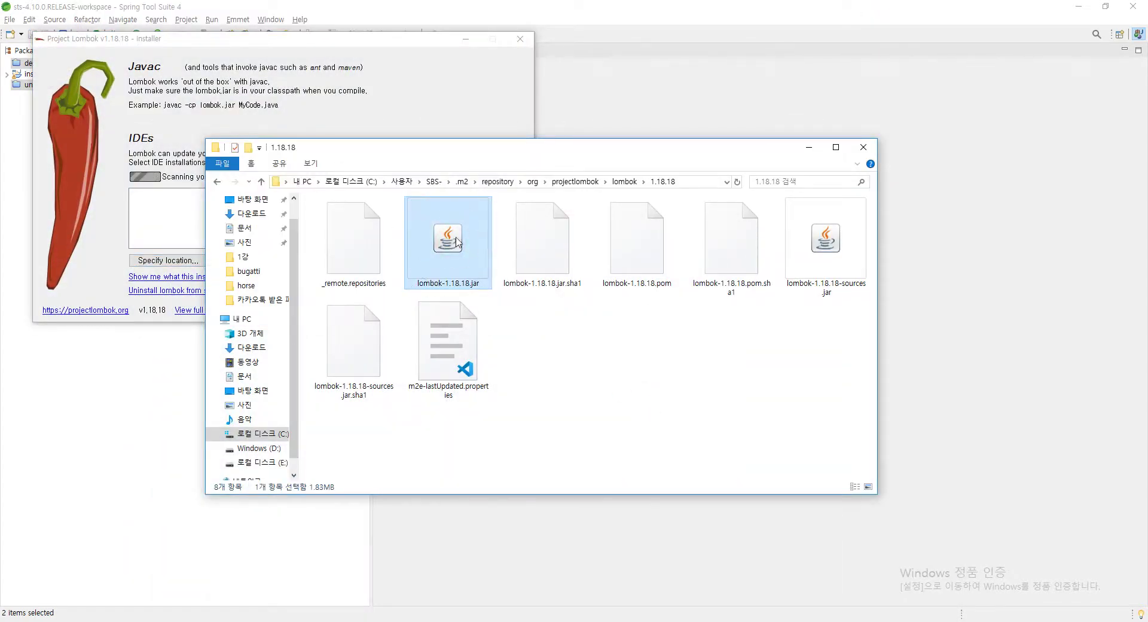
drag(518, 160, 715, 157)
click(653, 242)
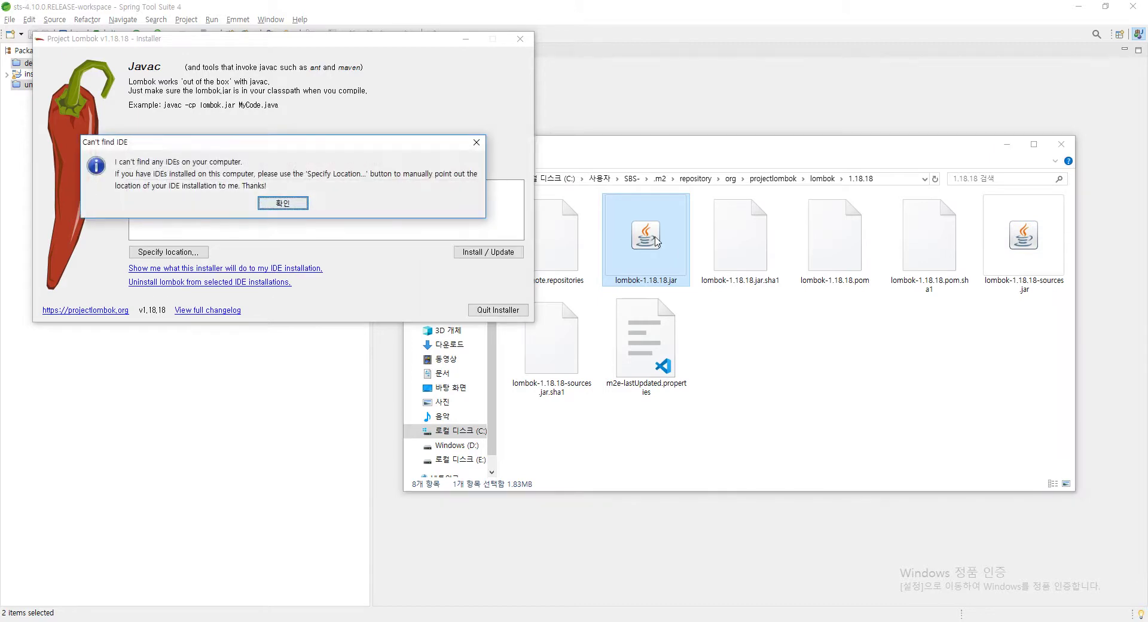
click(280, 200)
click(572, 147)
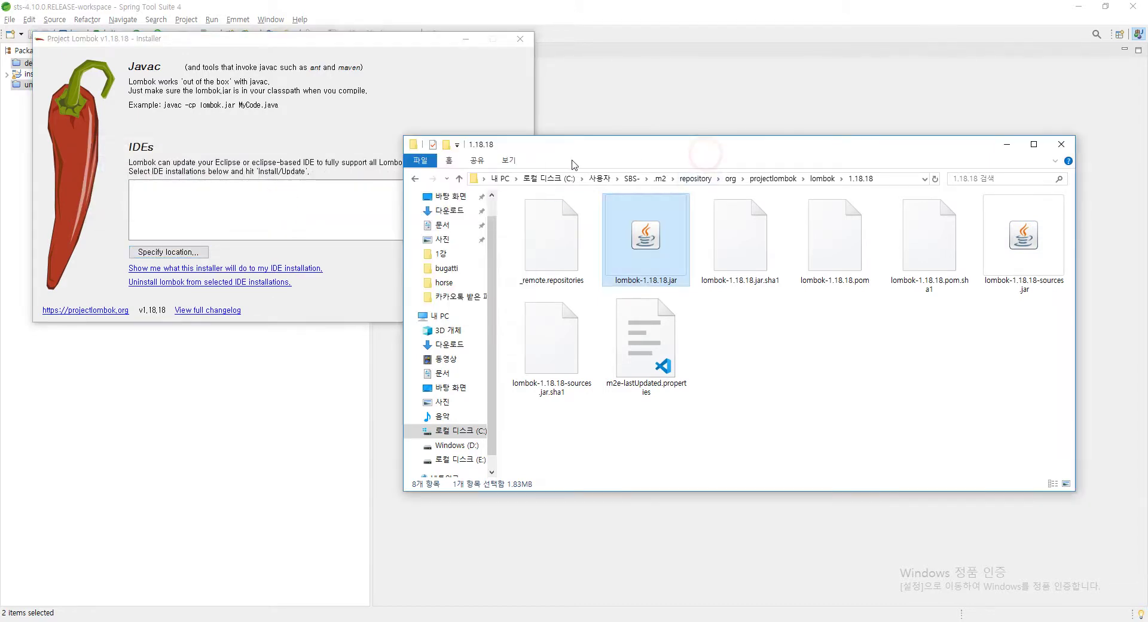
drag(644, 148, 545, 160)
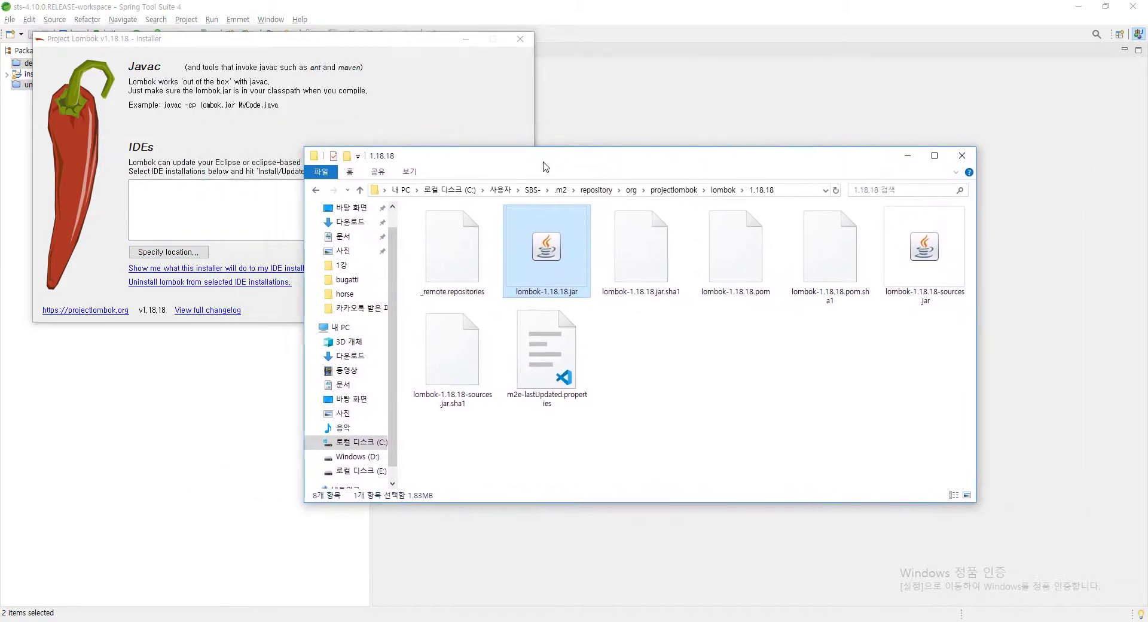
click(370, 80)
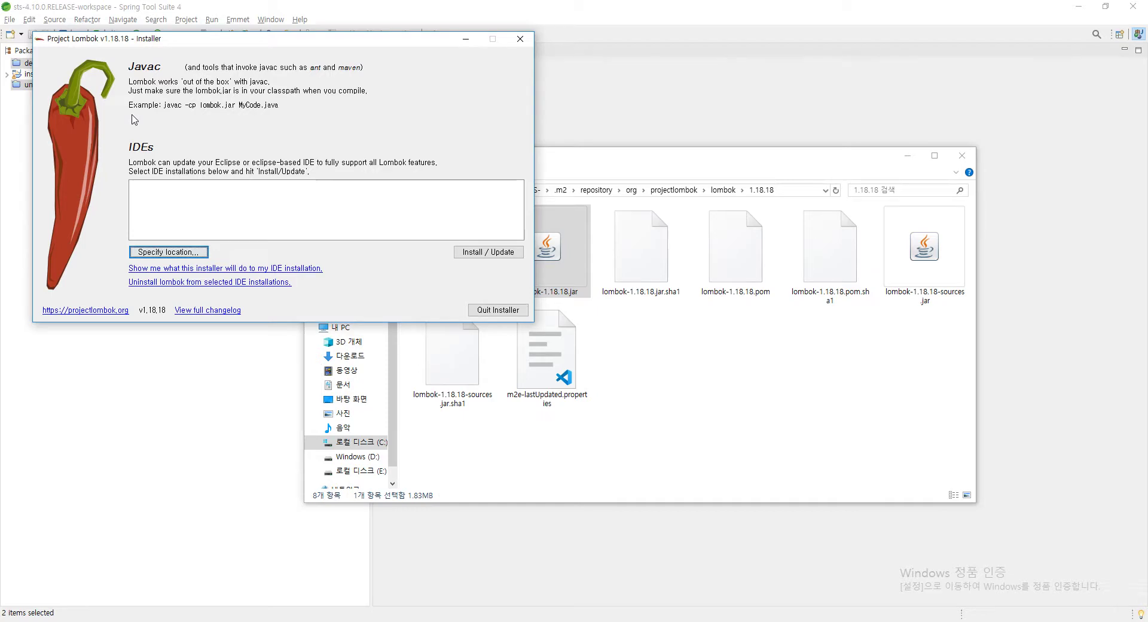
click(171, 410)
key(alt+Tab)
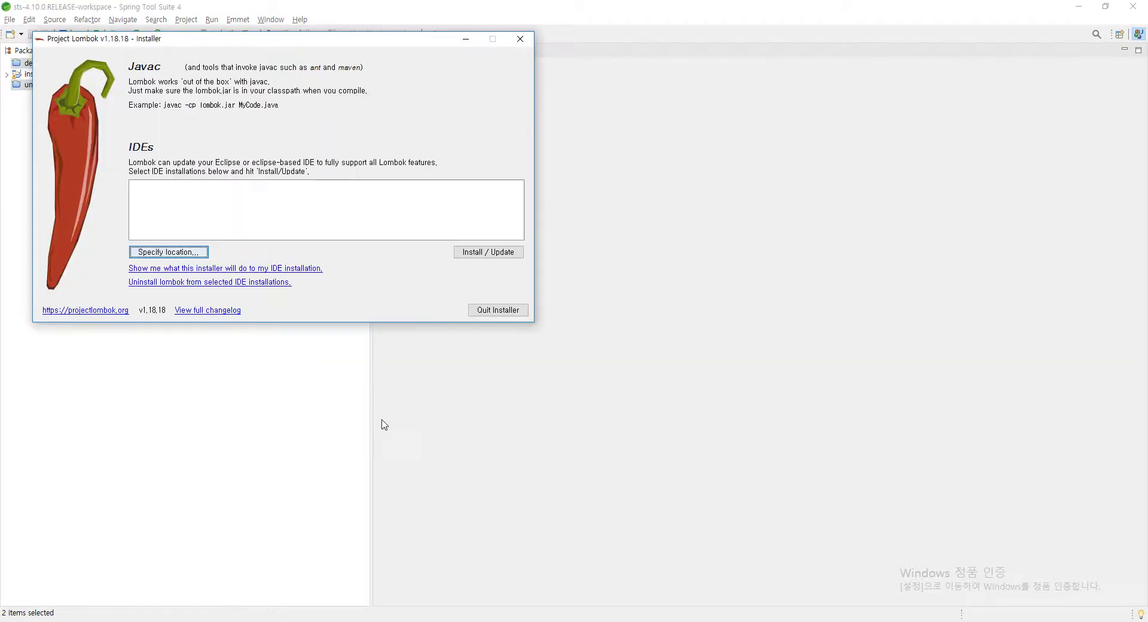
Step: Start specifying the IDE location in the Lombok installer and browse to C:\work
click(163, 253)
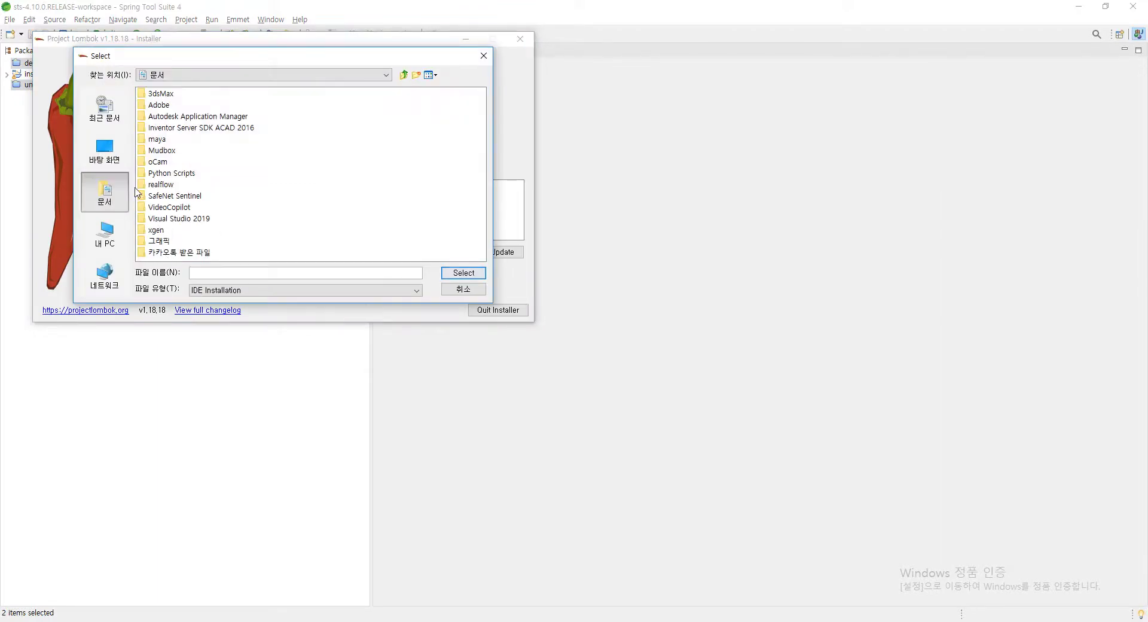
click(179, 127)
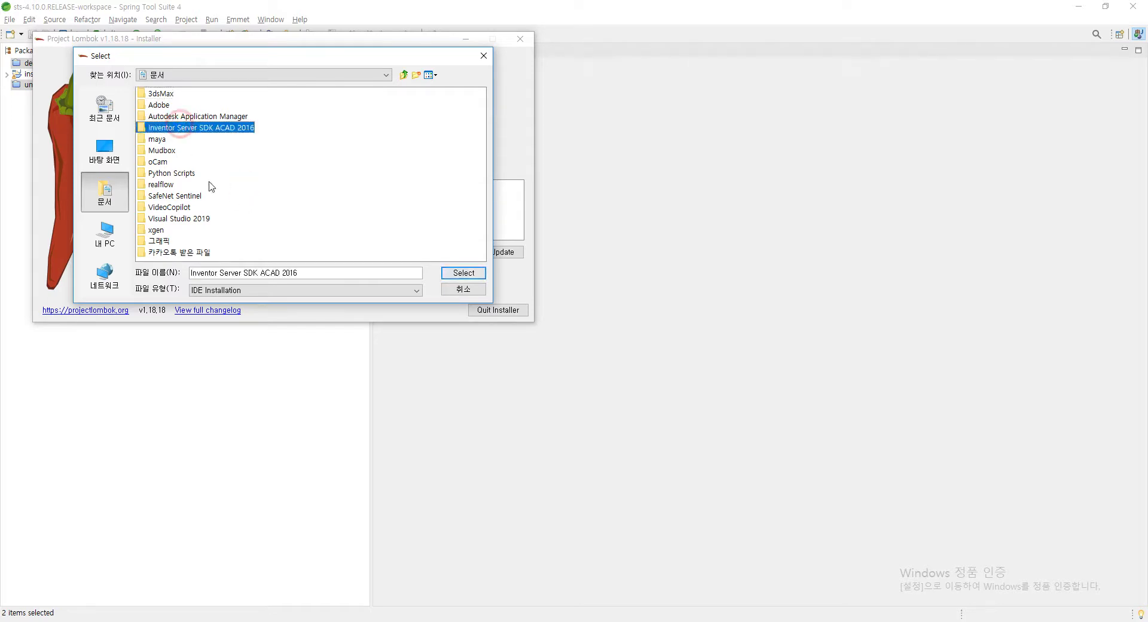
click(105, 234)
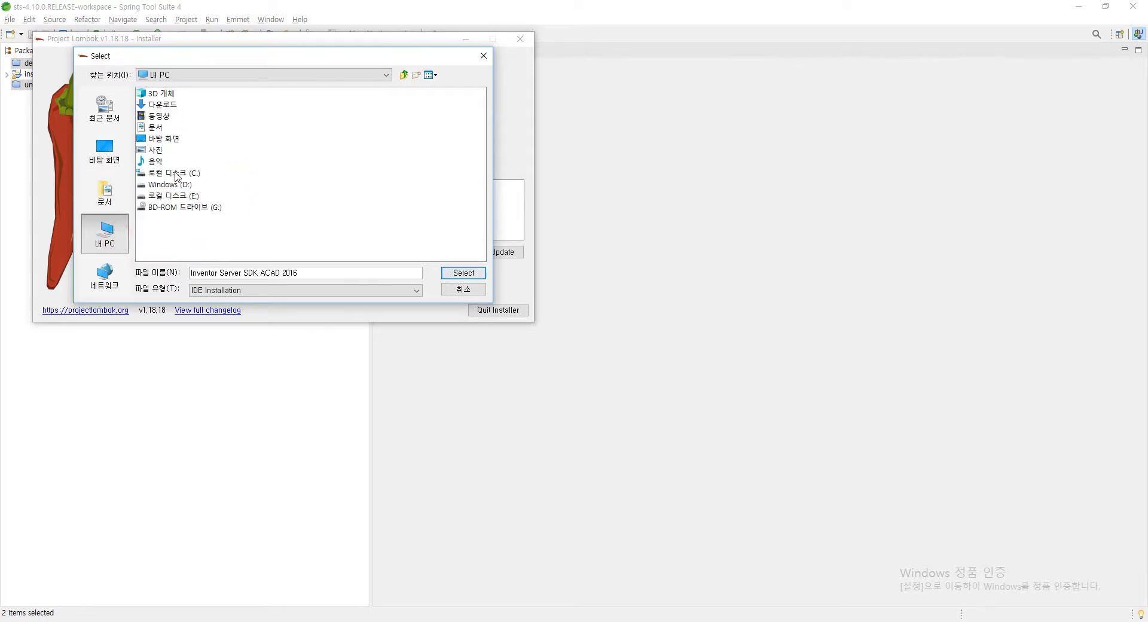
double_click(176, 174)
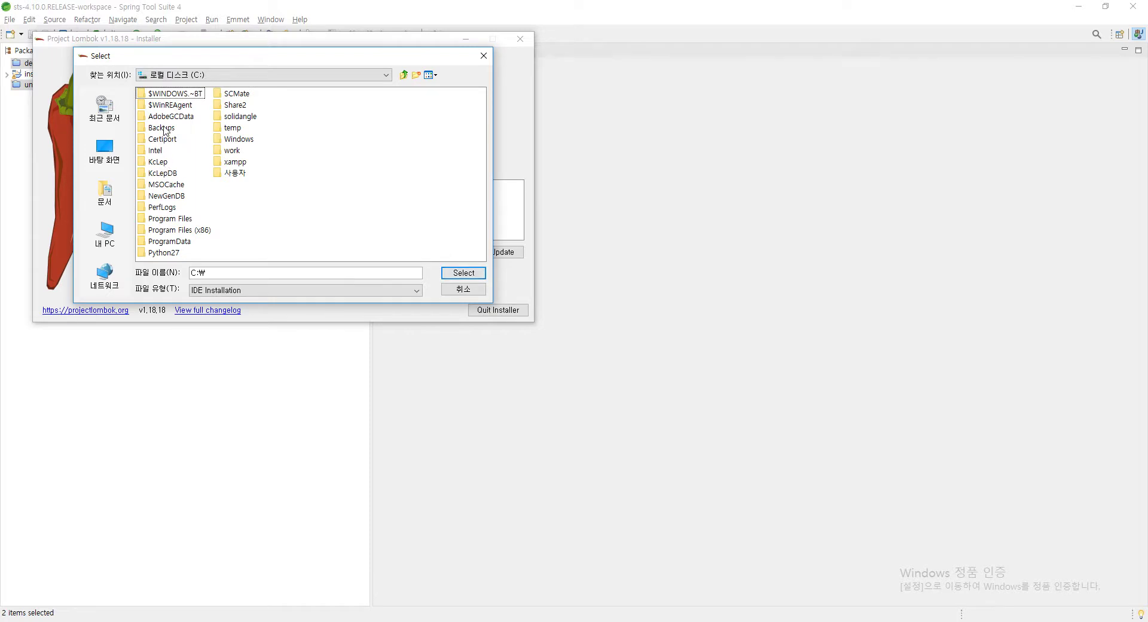
click(166, 128)
key(w)
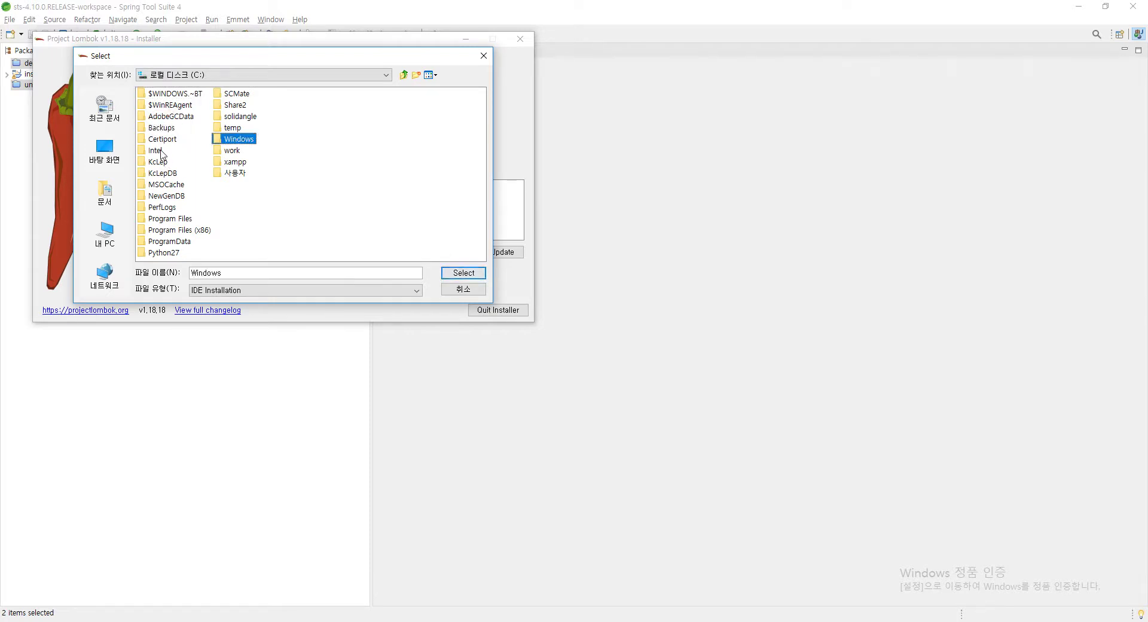
double_click(234, 151)
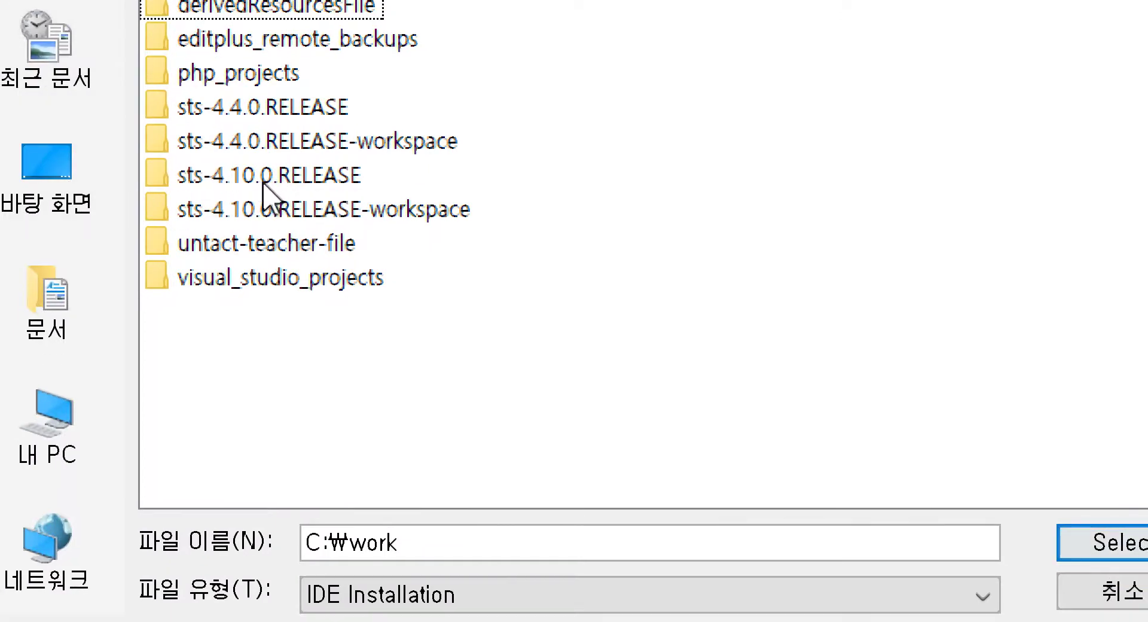
Step: Open the sts-4.10.0.RELEASE folder within C:\work in the IDE location chooser
click(279, 184)
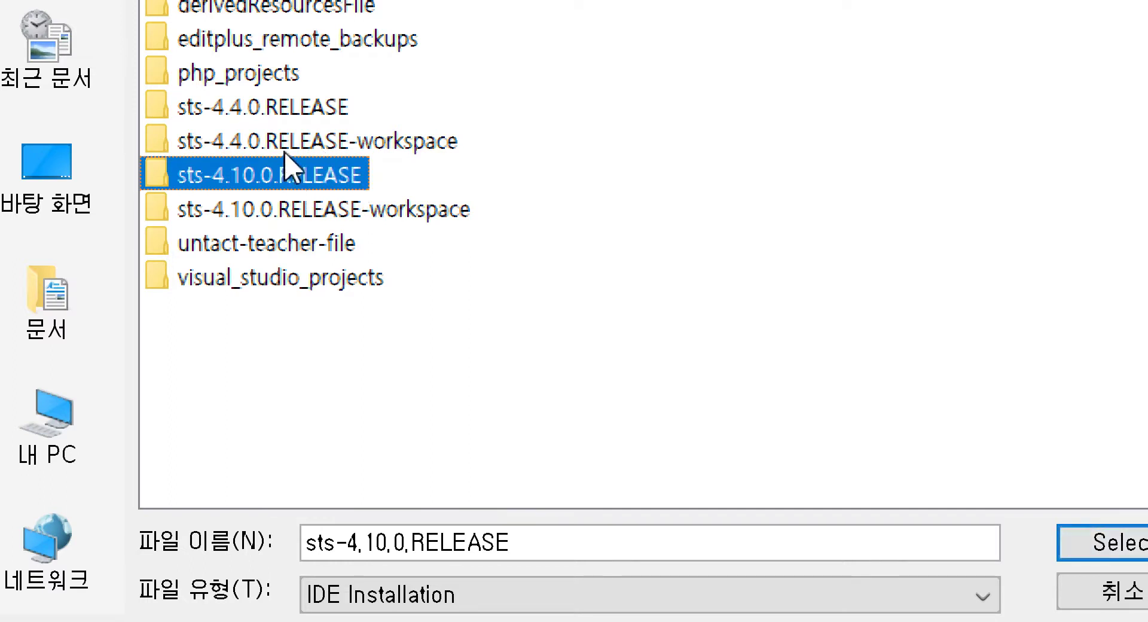
click(324, 177)
double_click(325, 177)
click(481, 175)
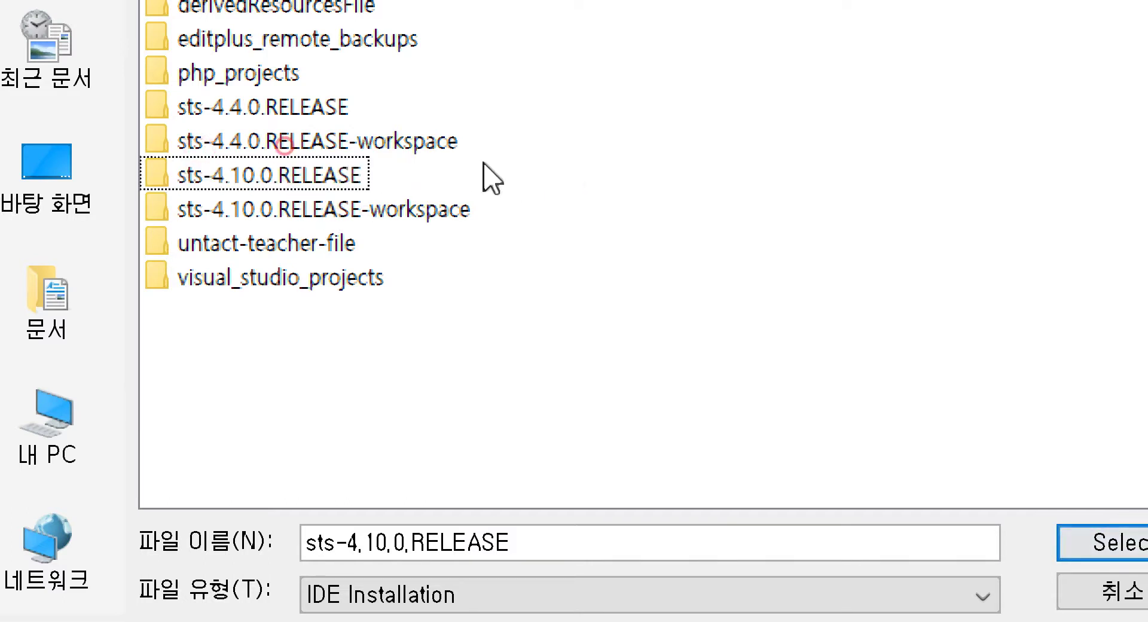
click(325, 177)
double_click(326, 177)
click(259, 175)
click(545, 183)
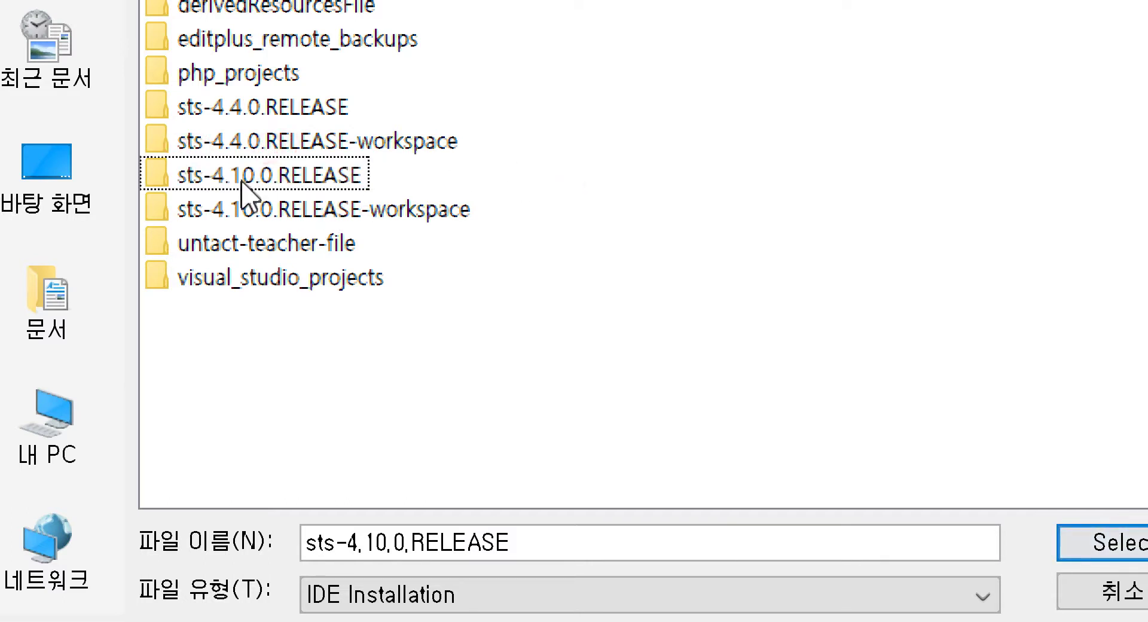
click(239, 177)
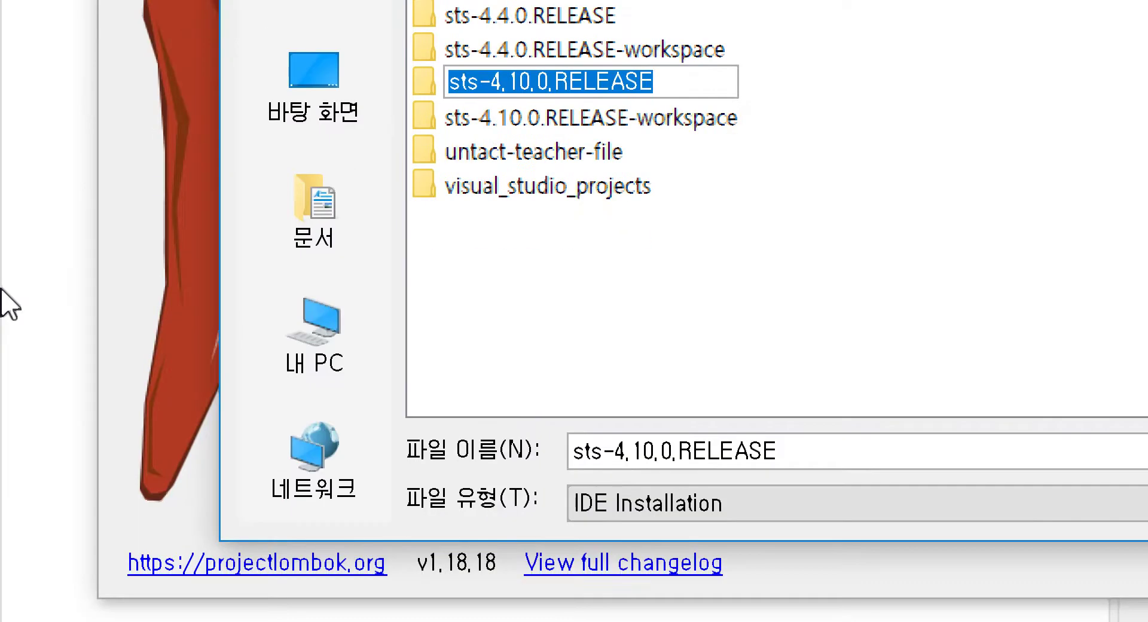
click(658, 287)
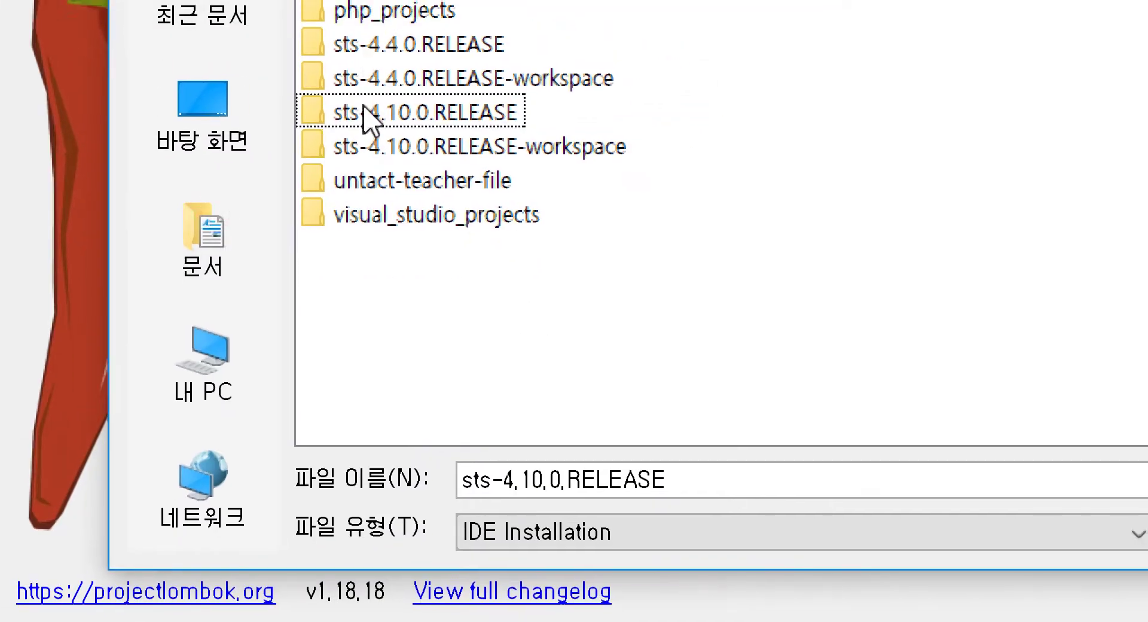
click(478, 74)
click(328, 114)
double_click(324, 110)
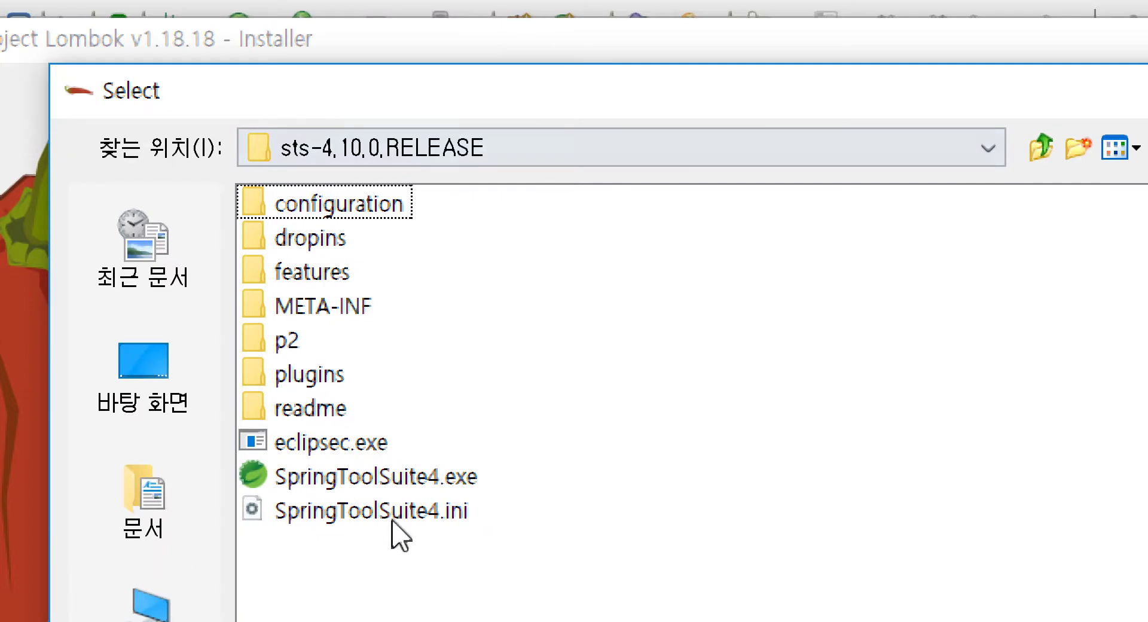
Step: Choose SpringToolSuite4.exe as the IDE location and install Lombok into it
click(399, 479)
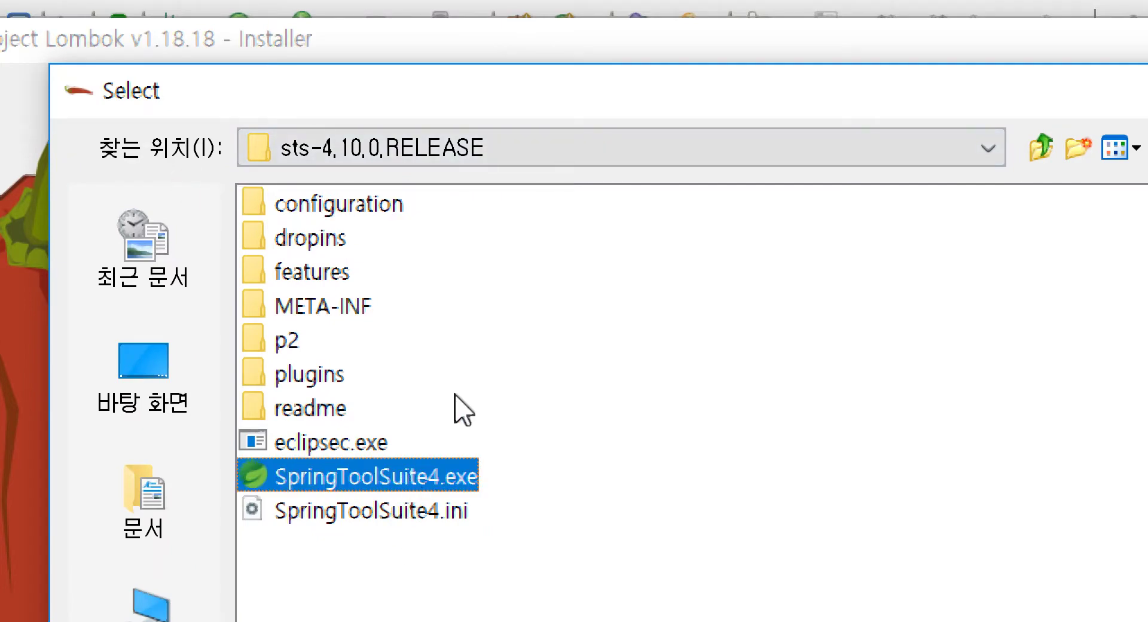
click(397, 477)
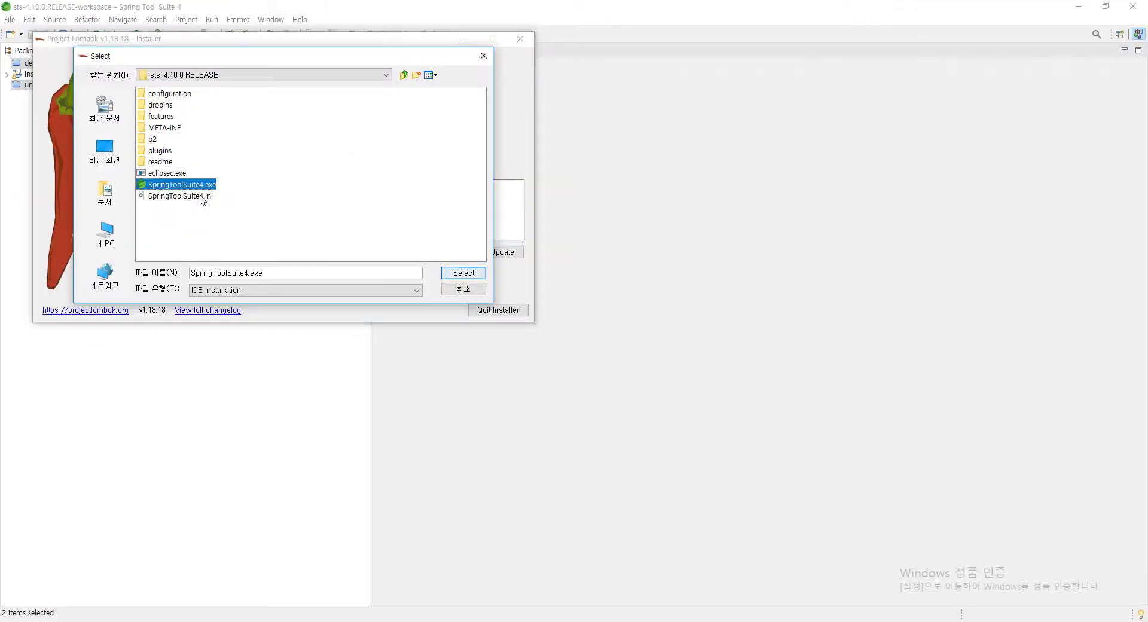
click(456, 271)
click(475, 251)
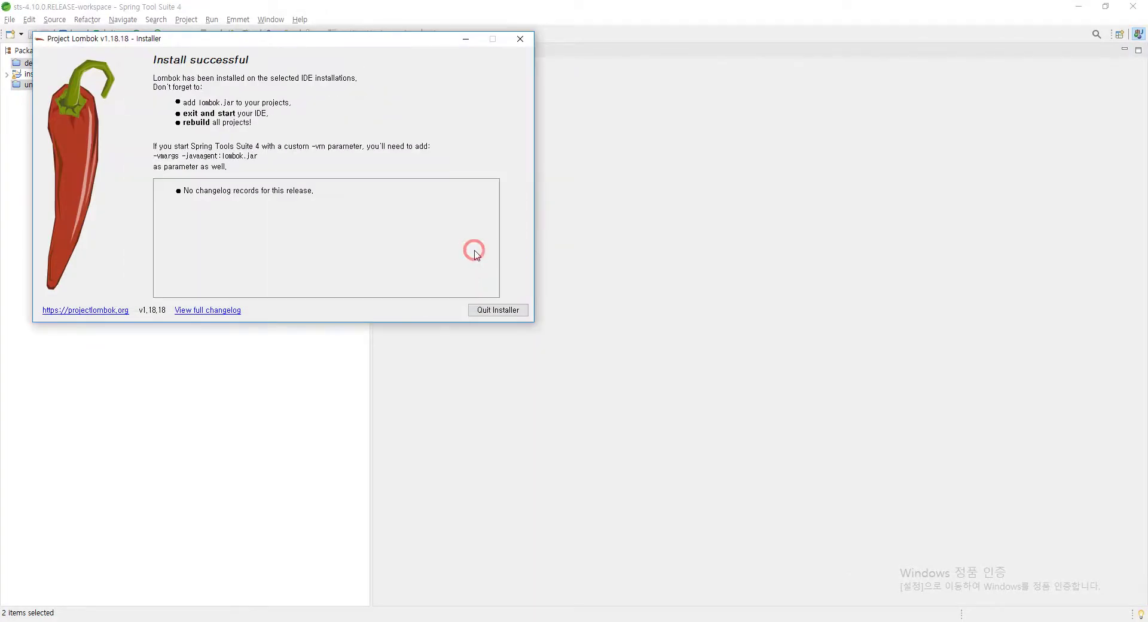
Step: Quit the Lombok installer
click(476, 255)
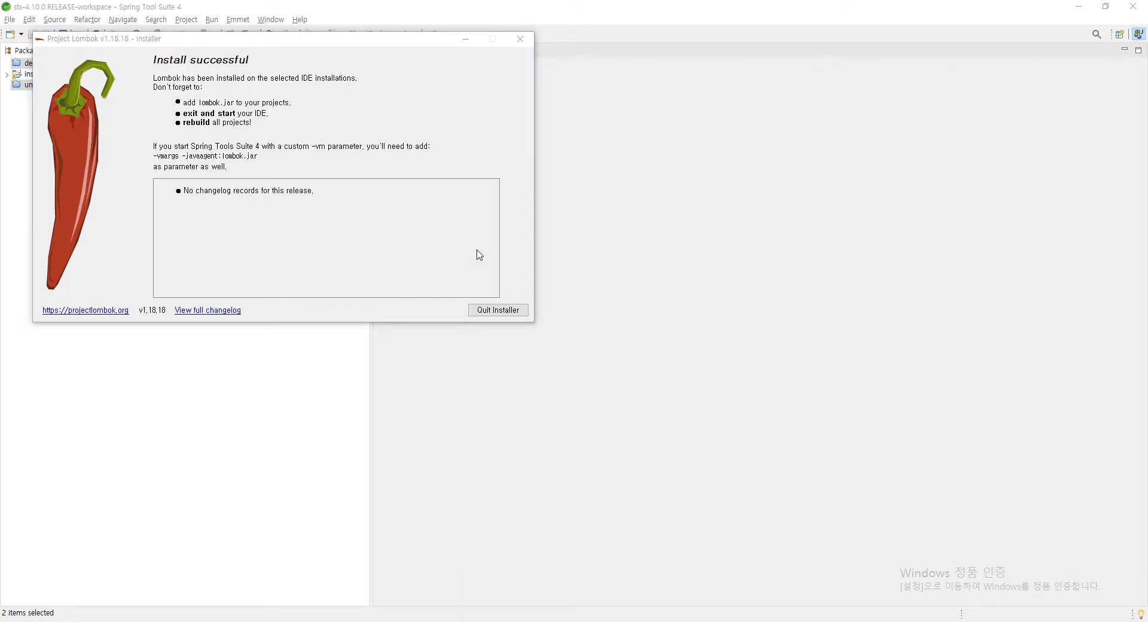
click(480, 255)
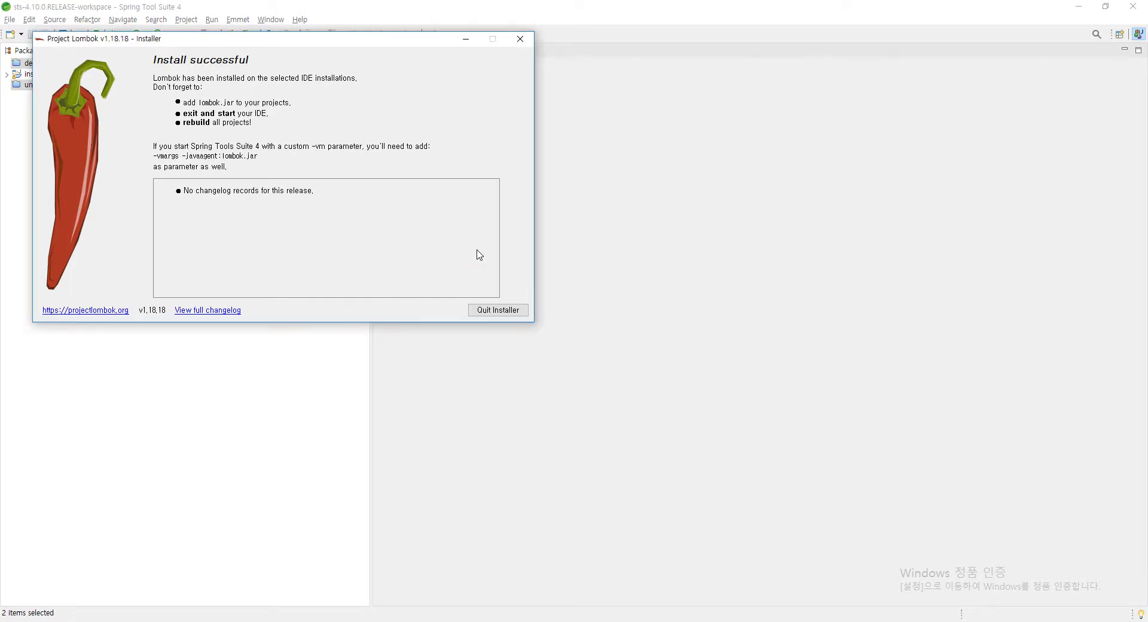
click(499, 311)
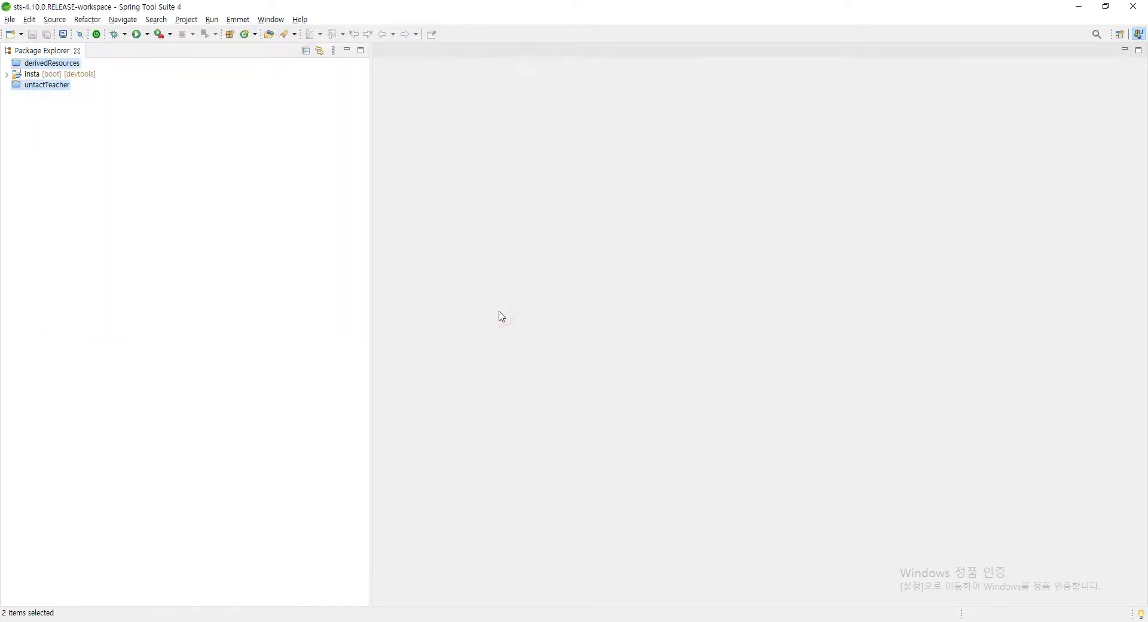
Step: Select the insta project in the workspace and close Spring Tool Suite 4
click(74, 74)
click(52, 64)
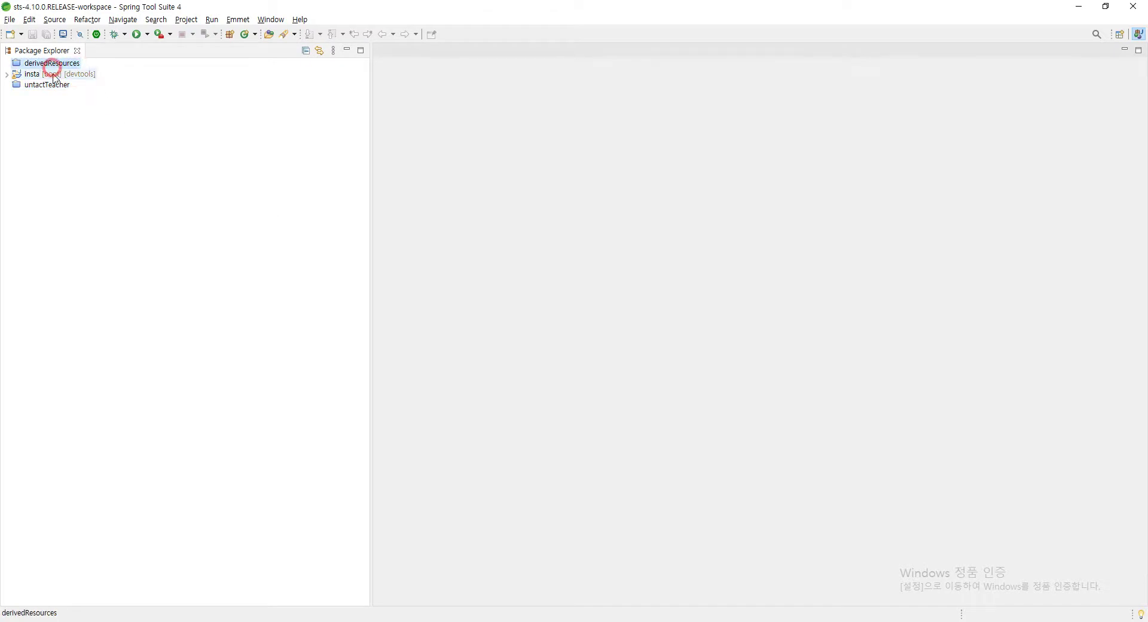
click(52, 74)
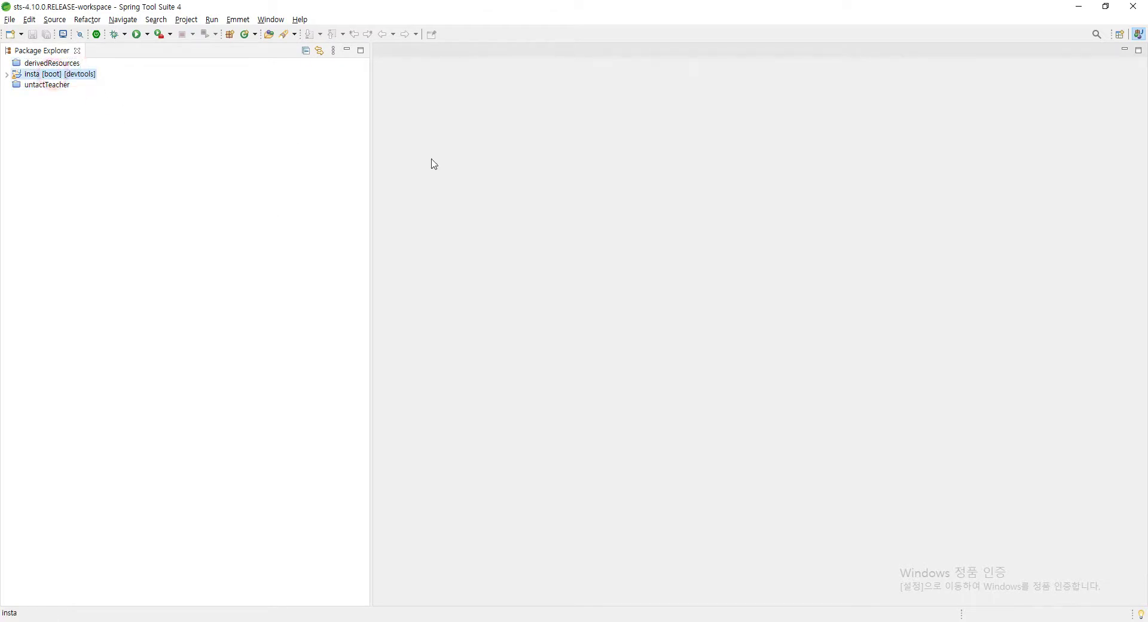
click(1133, 6)
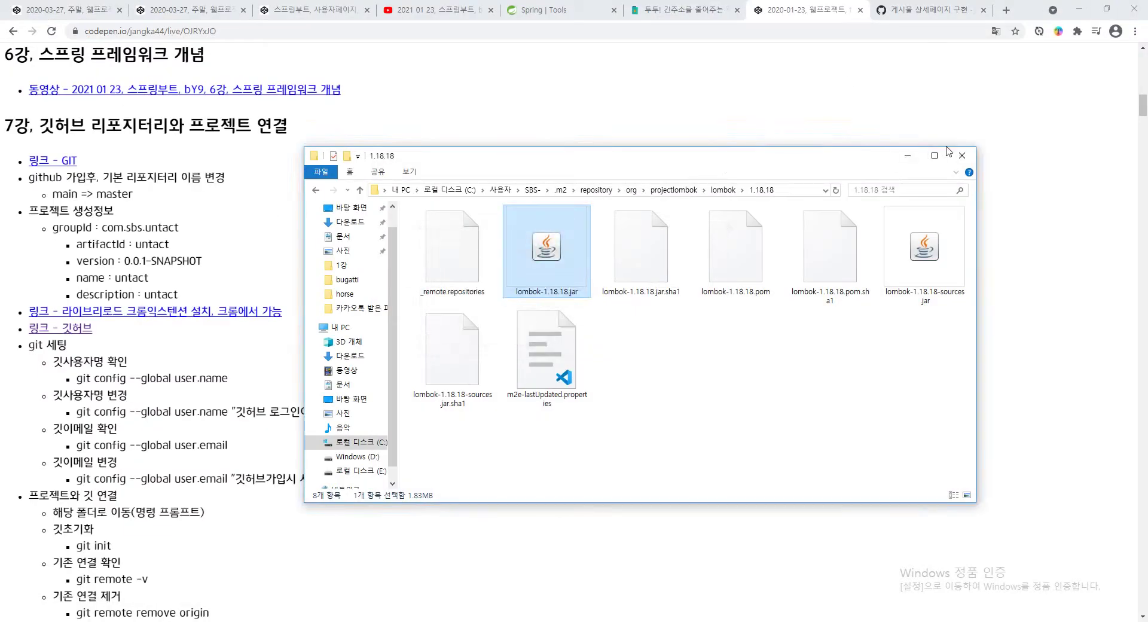
Step: Show the desktop and open the C:\work\sts-4.10.0.RELEASE folder in File Explorer
key(super+d)
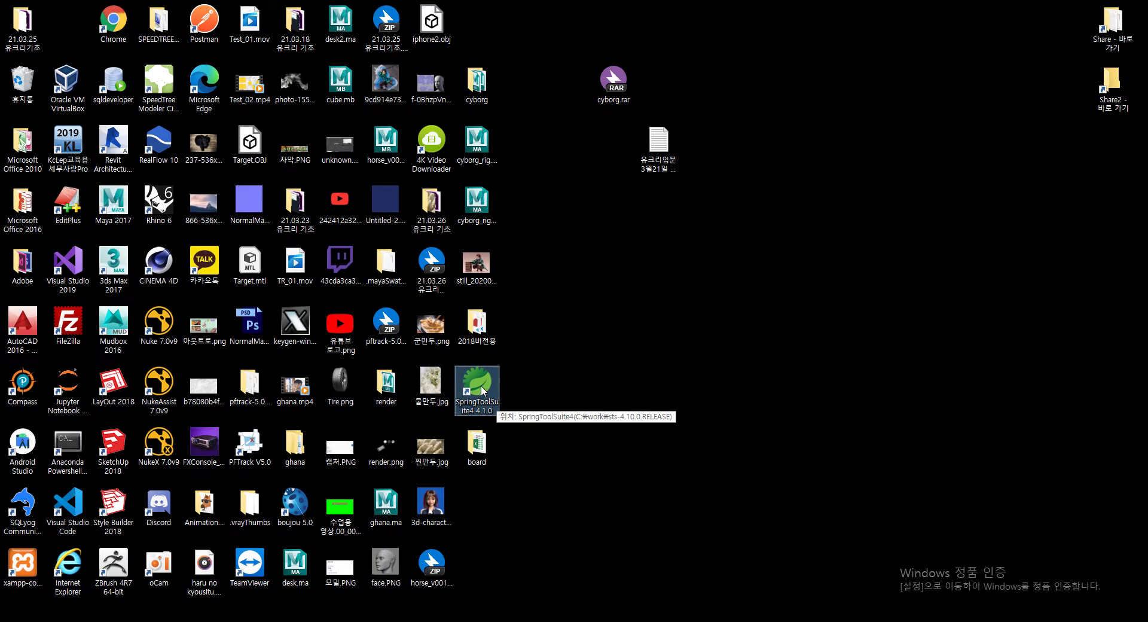
key(super)
text(c:\)
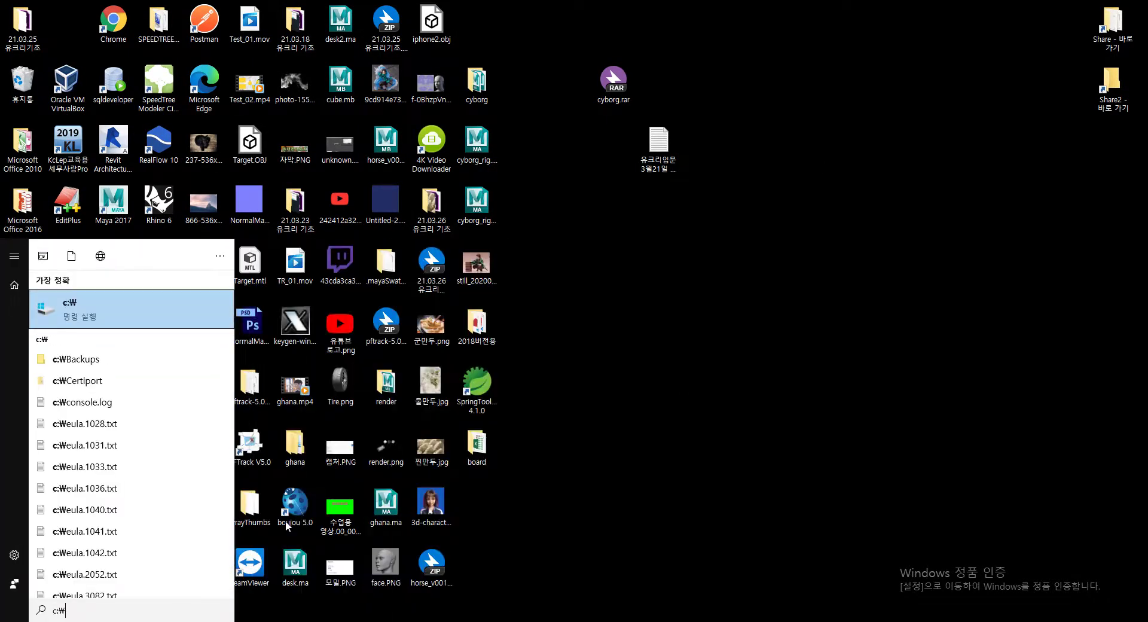
key(Return)
text(wo)
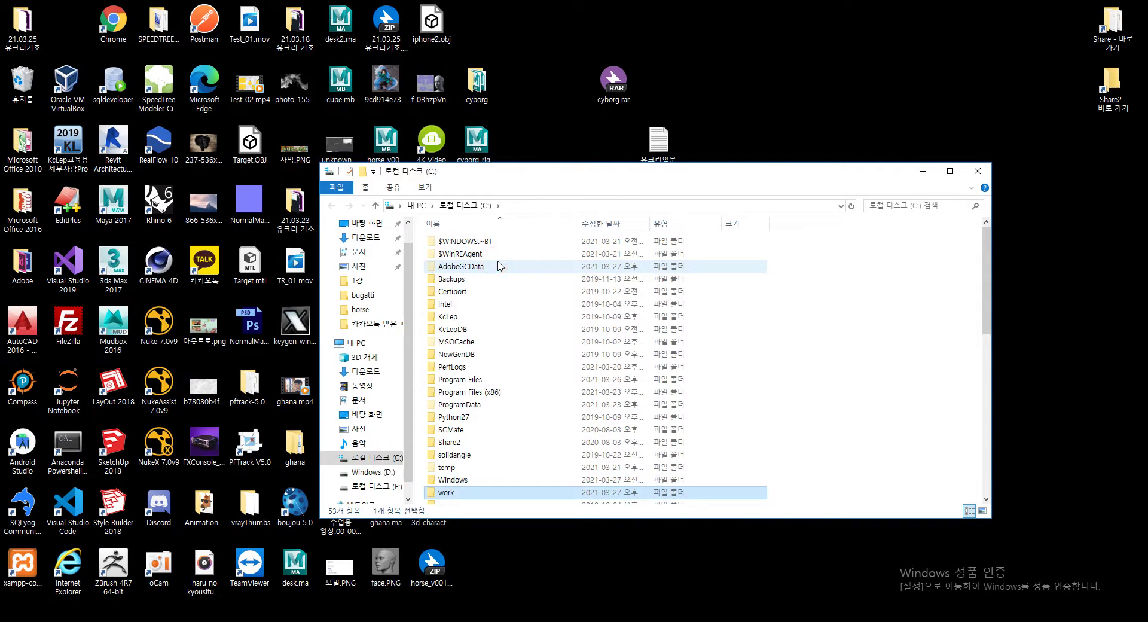
key(Return)
key(Down)
key(Down)
key(Down)
key(Return)
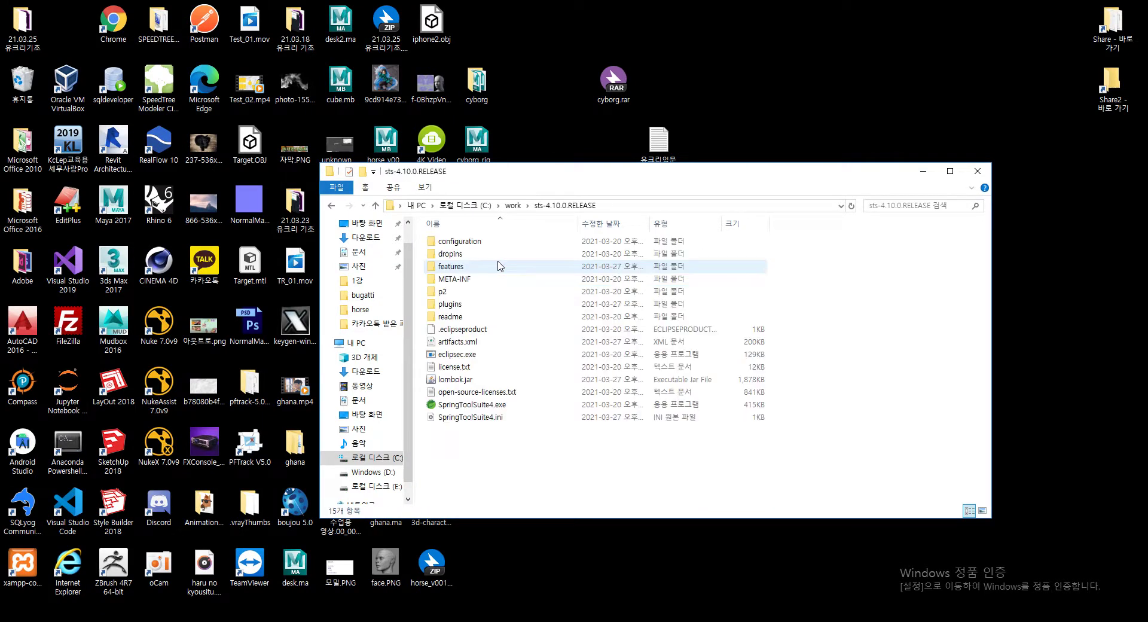
Step: Maximize the sts-4.10.0.RELEASE folder window, enlarge its file icons and select lombok.jar
key(super+Up)
scroll(256, 339, up, 10)
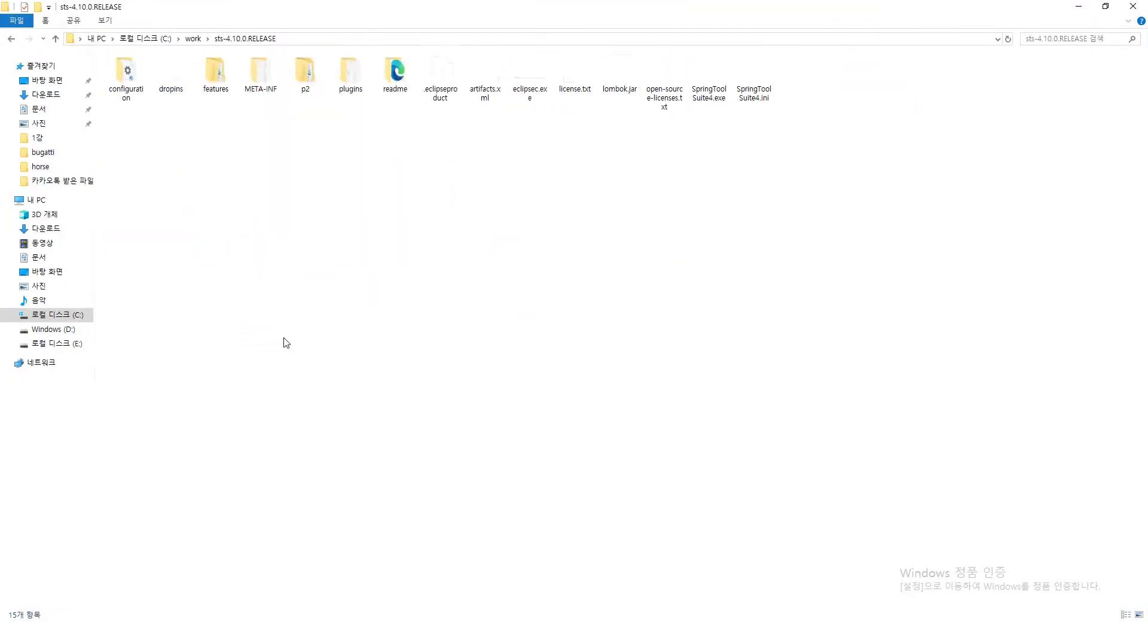
scroll(403, 366, down, 2)
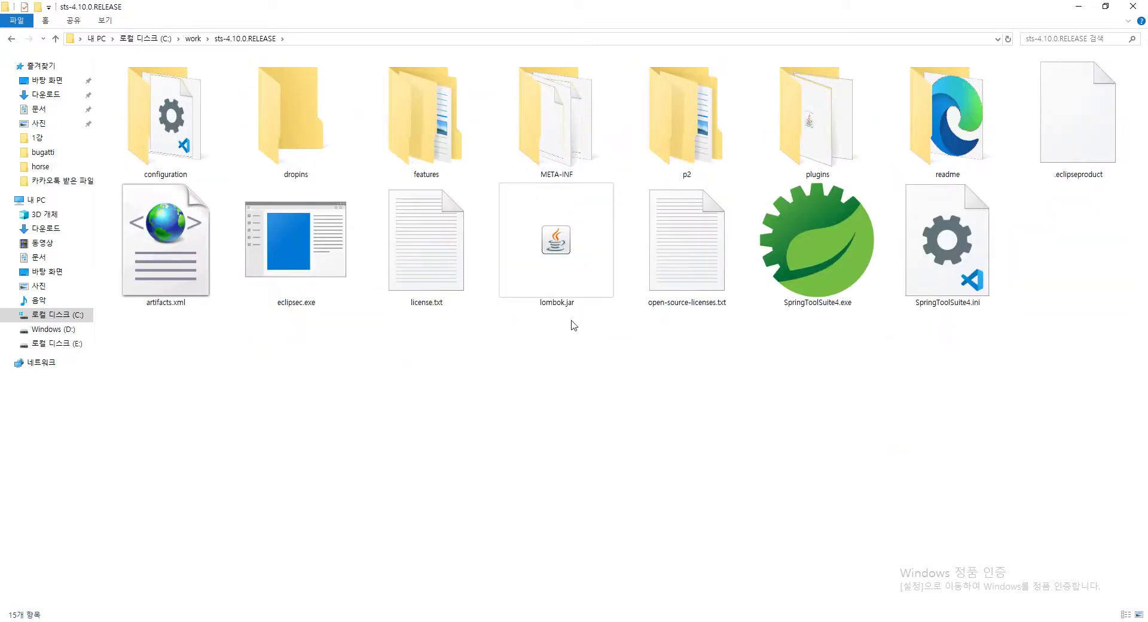
click(568, 290)
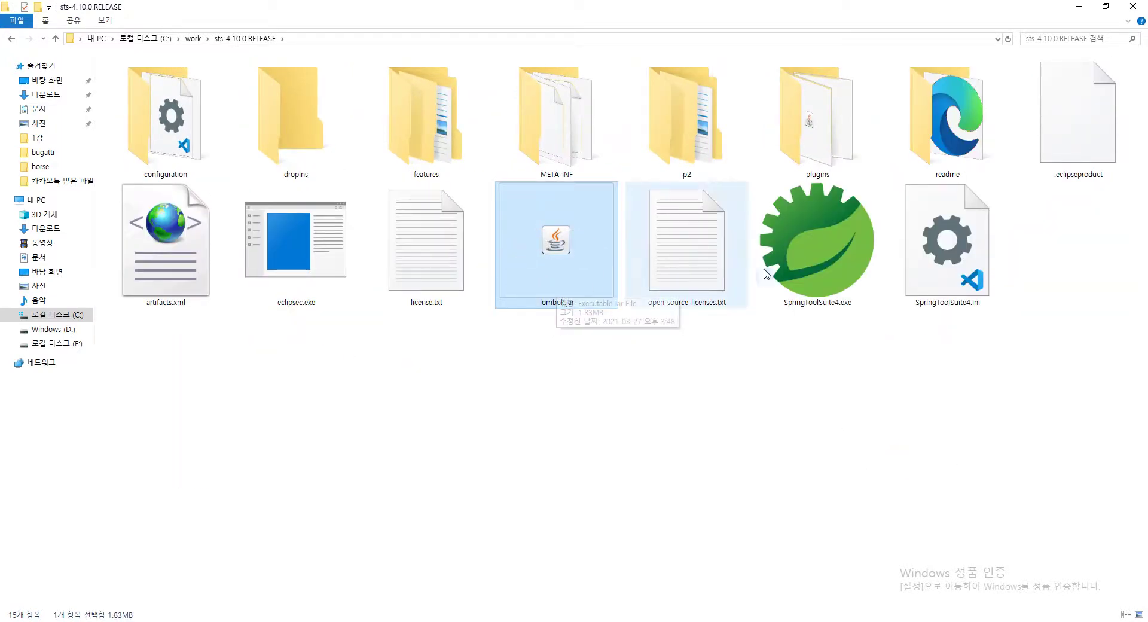
Step: Open SpringToolSuite4.ini in Visual Studio Code, review its launcher and VM arguments in enlarged text, and close the editor
click(946, 258)
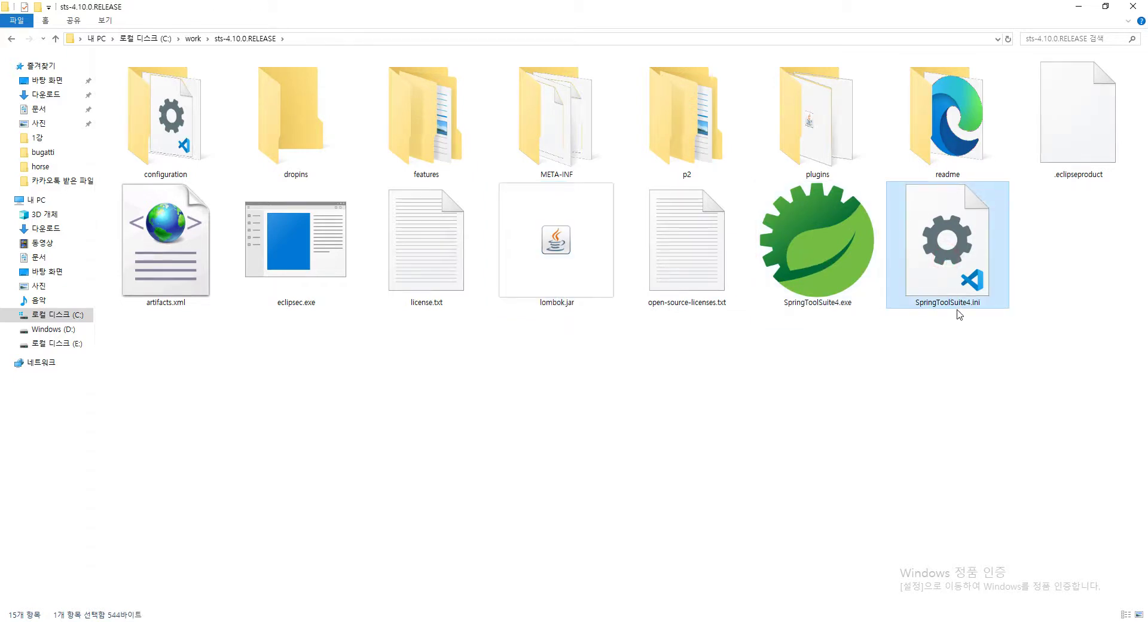
right_click(955, 263)
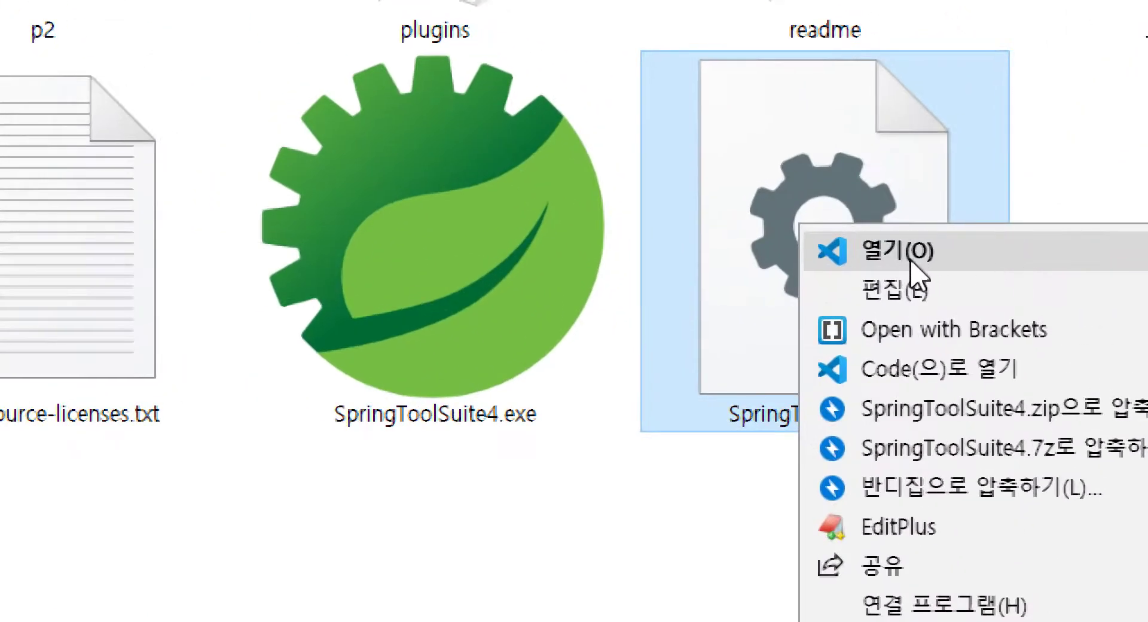
click(882, 251)
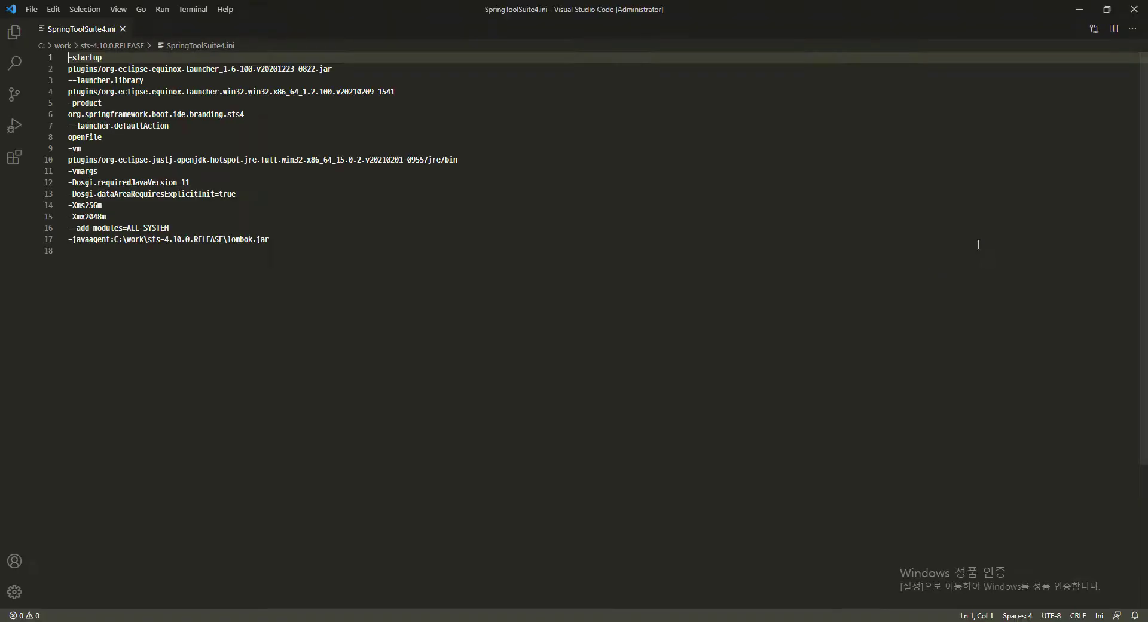
click(356, 249)
scroll(461, 259, up, 10)
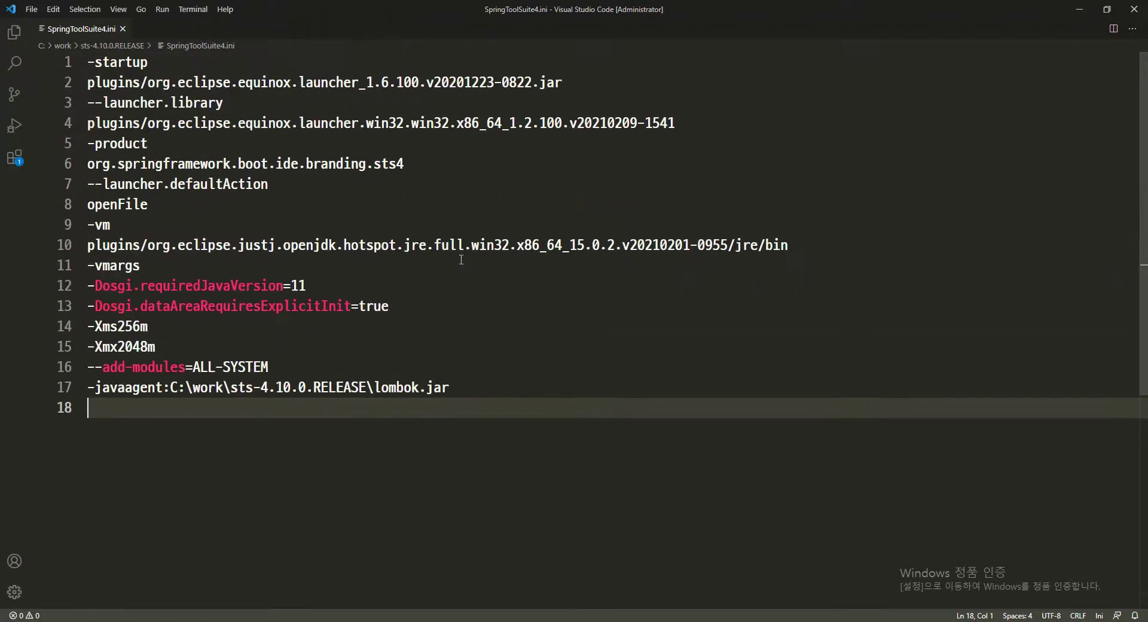
scroll(461, 259, up, 1)
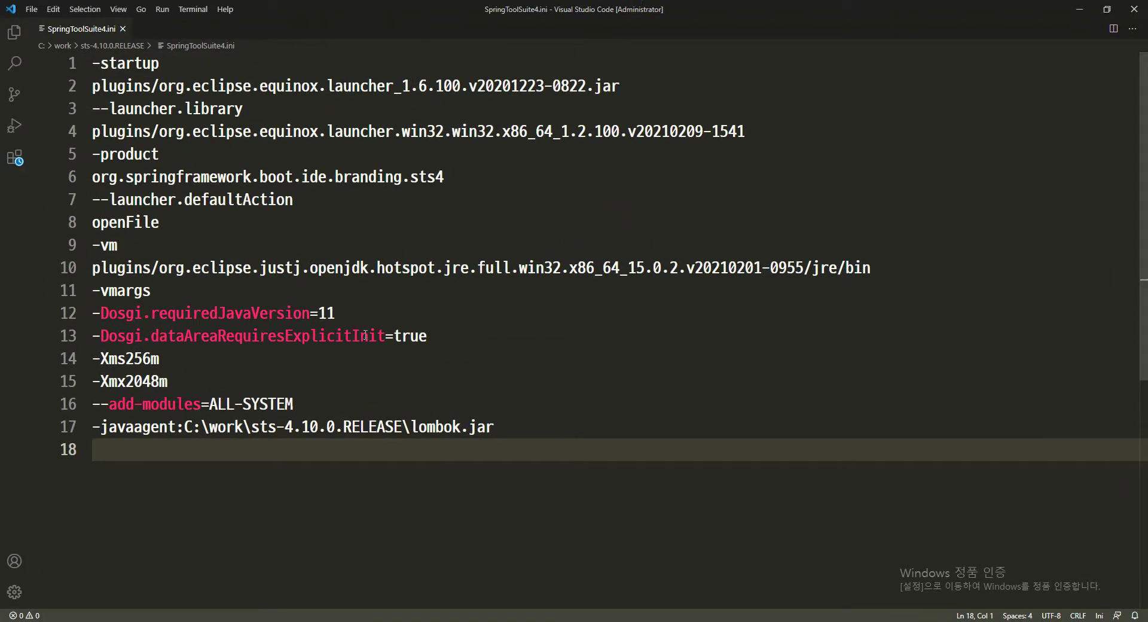
click(417, 306)
click(430, 246)
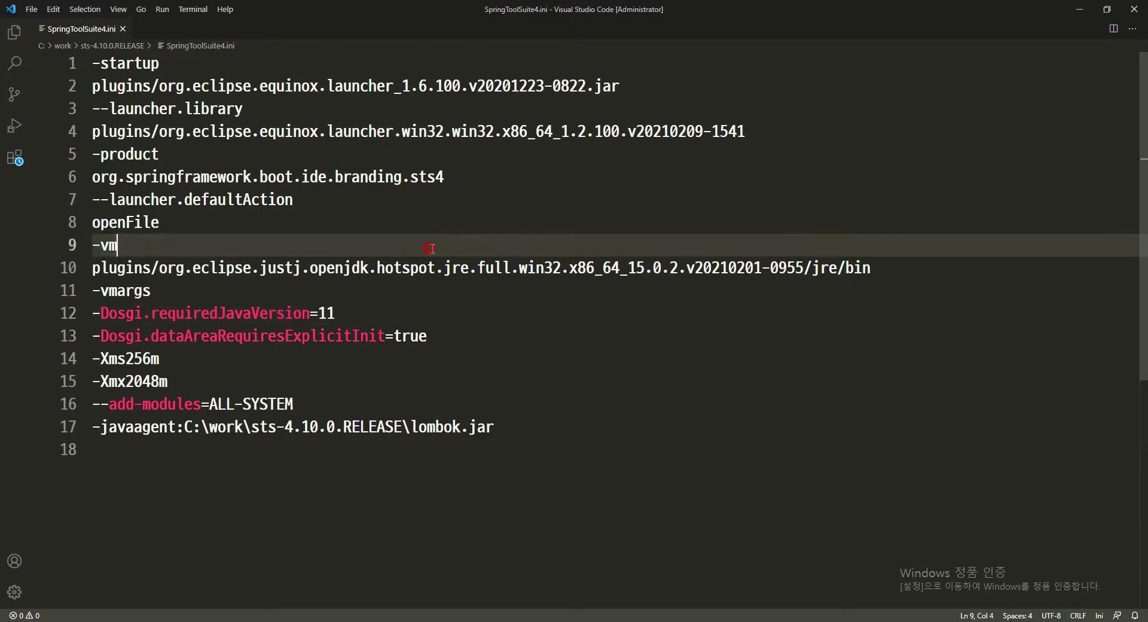
click(469, 358)
click(476, 370)
click(496, 292)
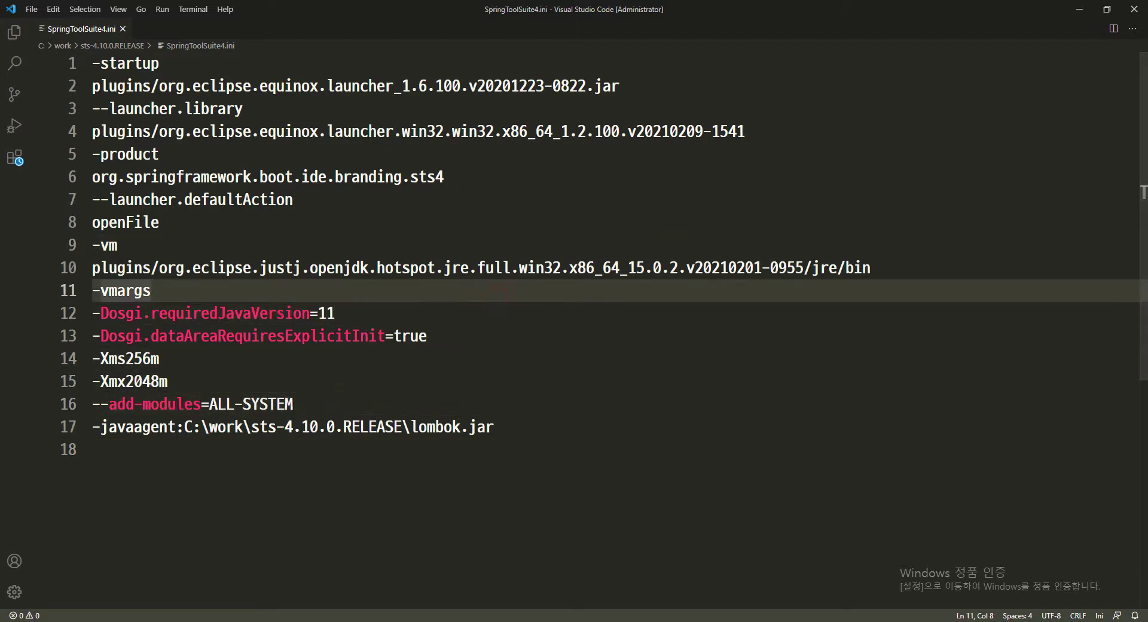
click(1142, 7)
Step: Reopen SpringToolSuite4.ini in Visual Studio Code and enlarge its text to inspect the VM arguments
right_click(950, 262)
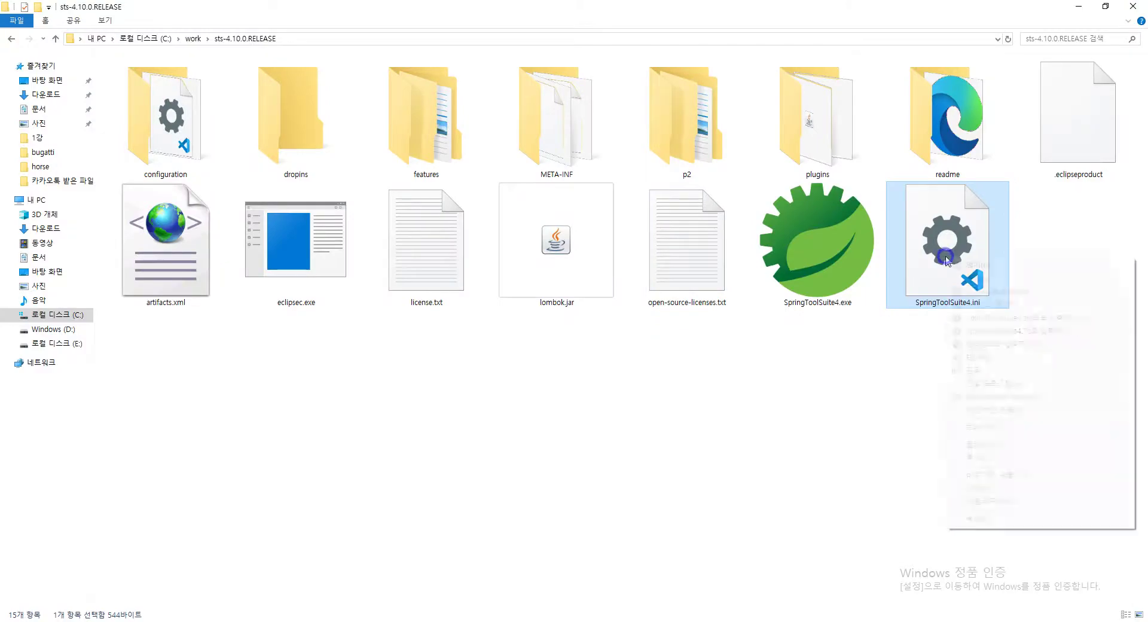
click(955, 263)
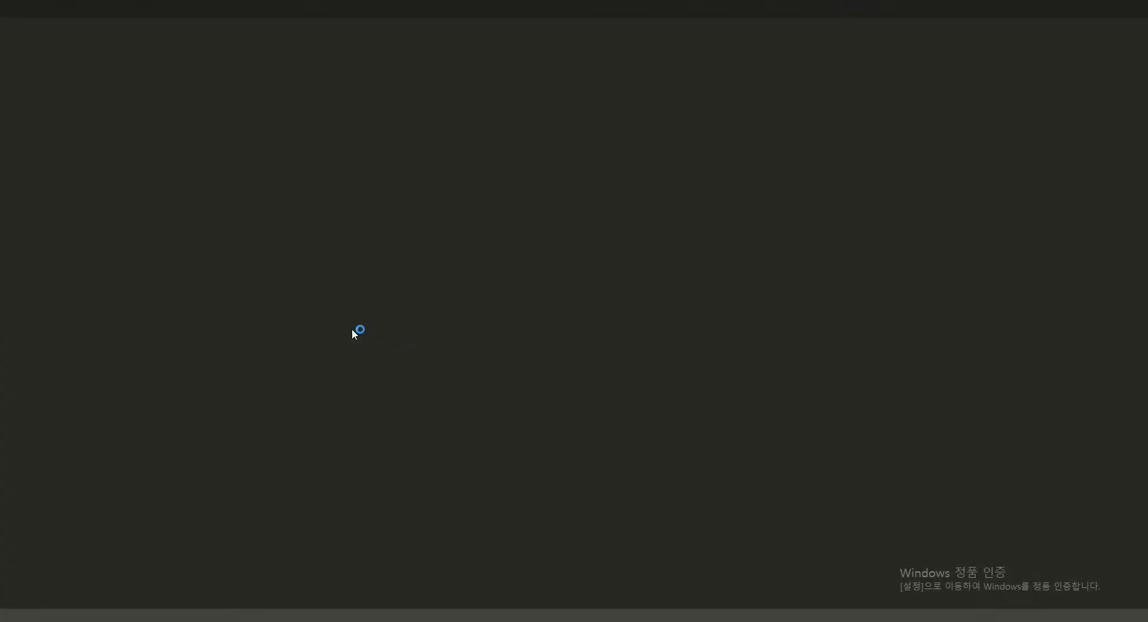
click(299, 339)
scroll(317, 346, up, 6)
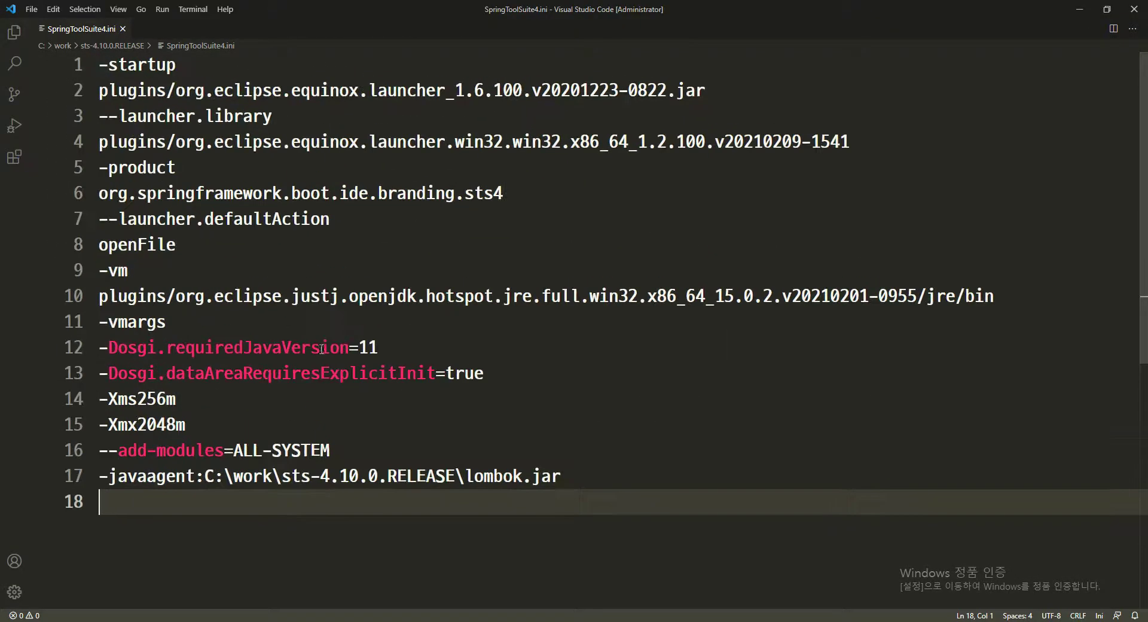
scroll(327, 349, up, 2)
drag(220, 513, 663, 503)
click(675, 502)
click(647, 466)
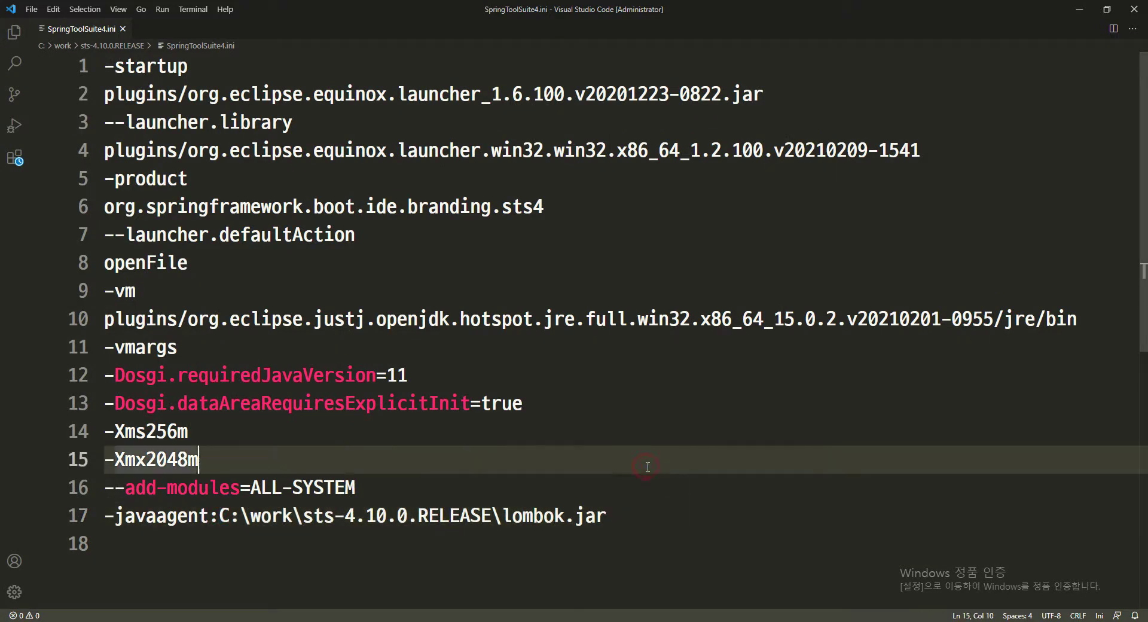
scroll(485, 520, up, 2)
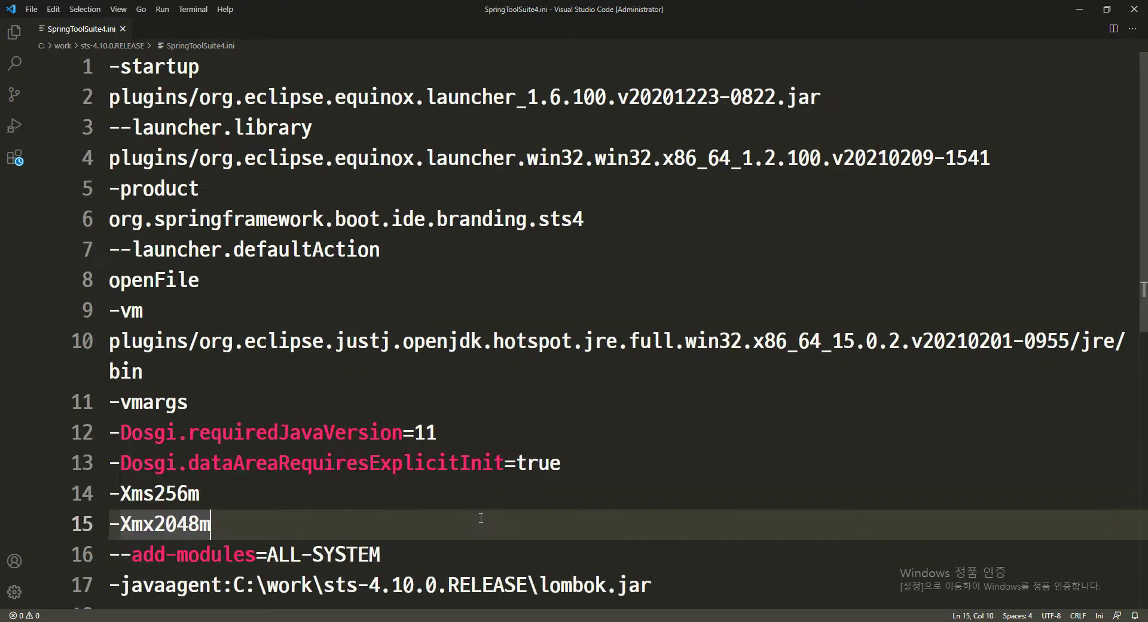
Step: Remove the path C:\work\sts-4.10.0.RELEASE\ from line 17, leaving -javaagent:lombok.jar, and save the file
click(241, 503)
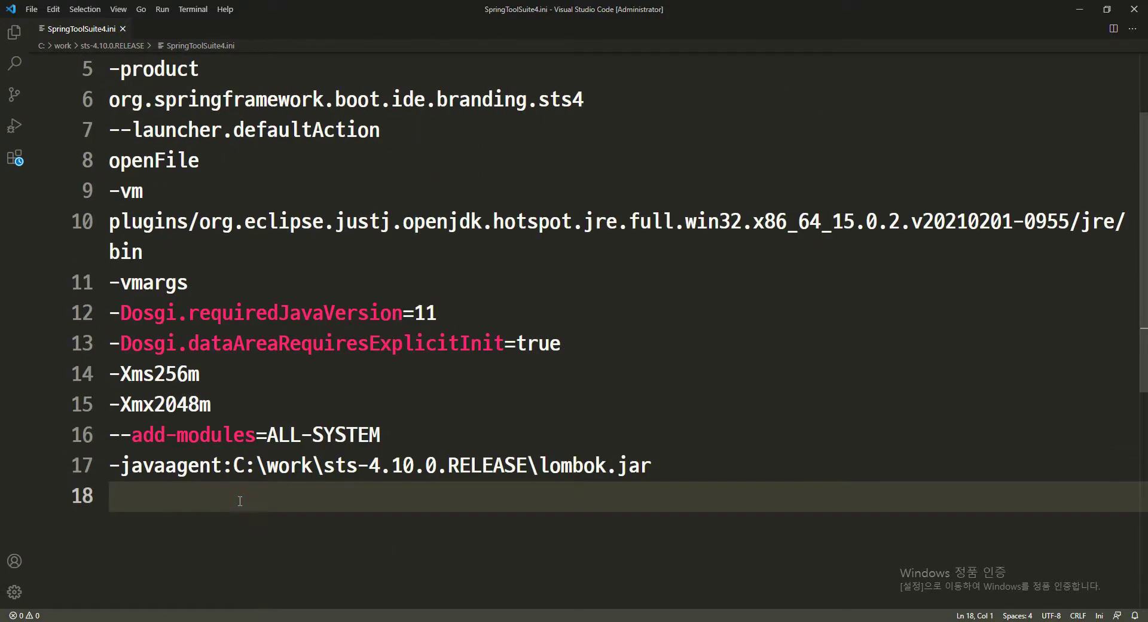
click(234, 466)
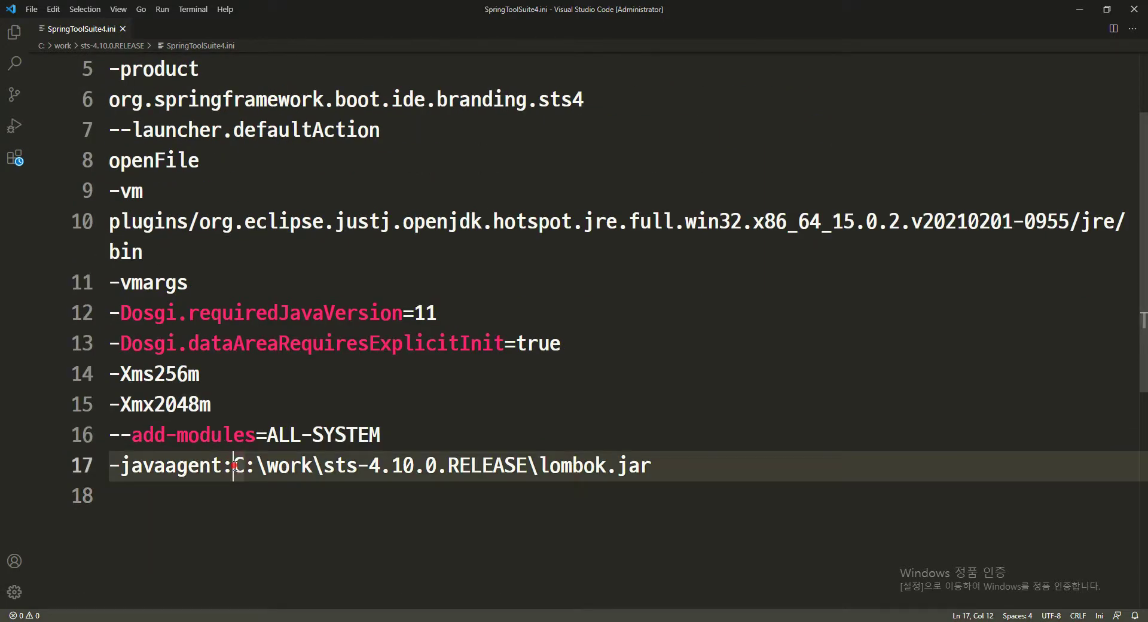
drag(233, 465, 543, 464)
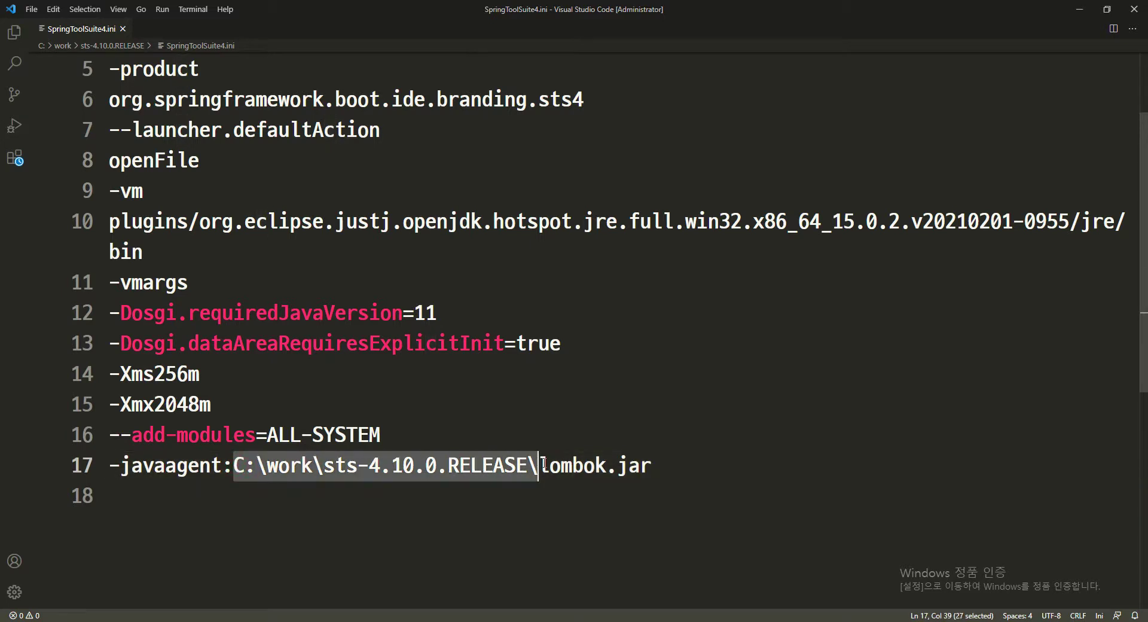
key(BackSpace)
drag(457, 464, 8, 464)
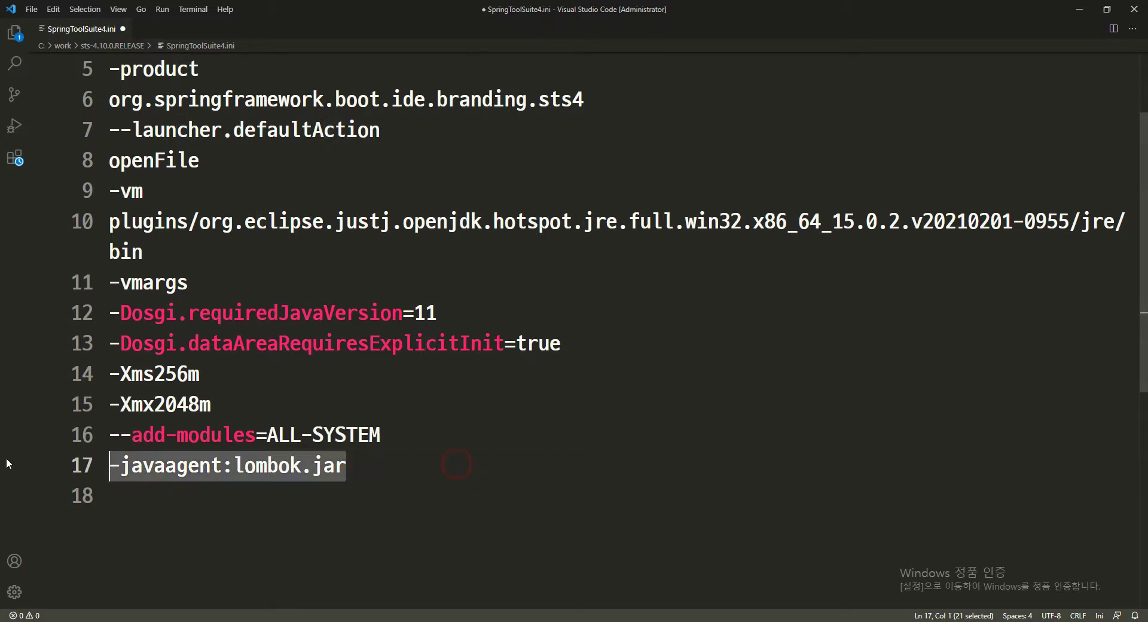
click(419, 466)
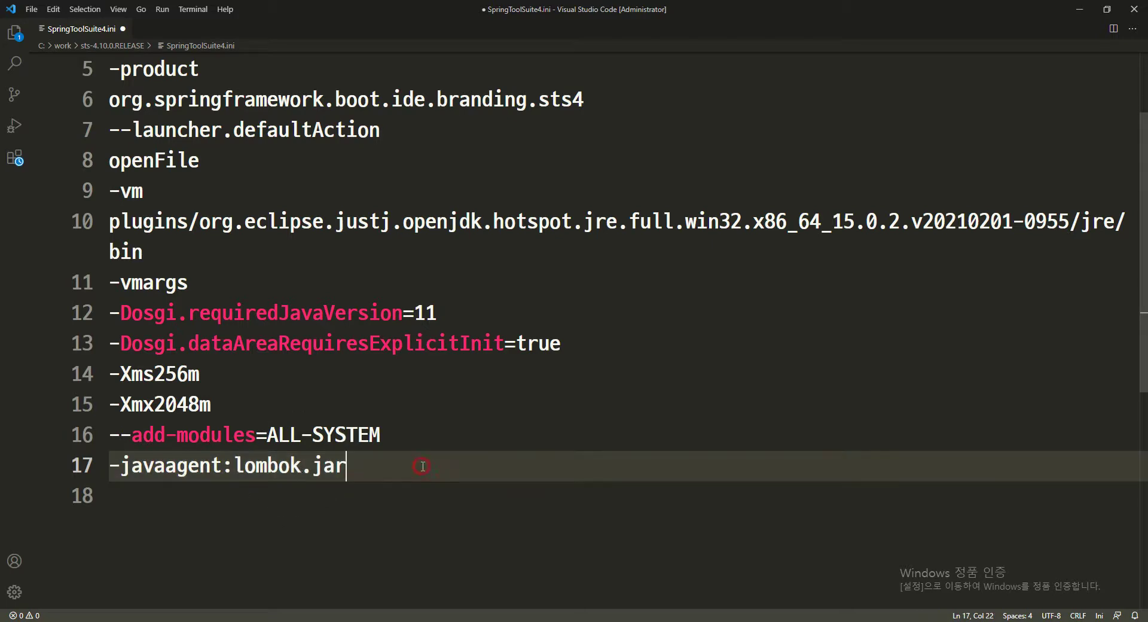
key(ctrl+s)
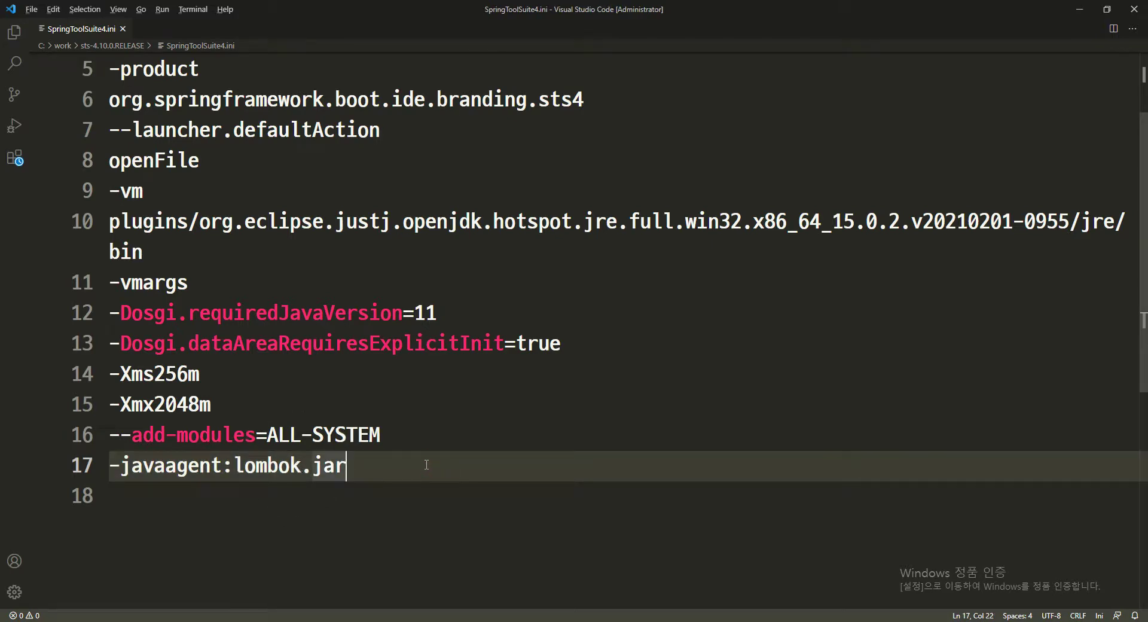
Step: Switch back to File Explorer, launch SpringToolSuite4.exe and narrow the Package Explorer in its workspace window
key(alt+Tab)
double_click(834, 263)
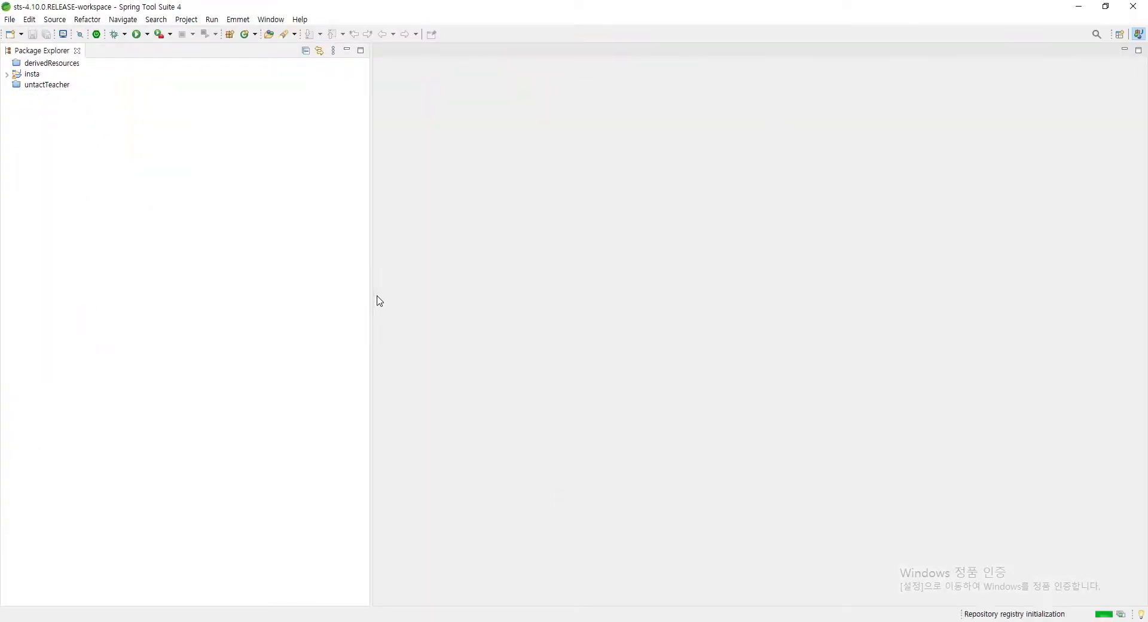
drag(370, 296, 261, 273)
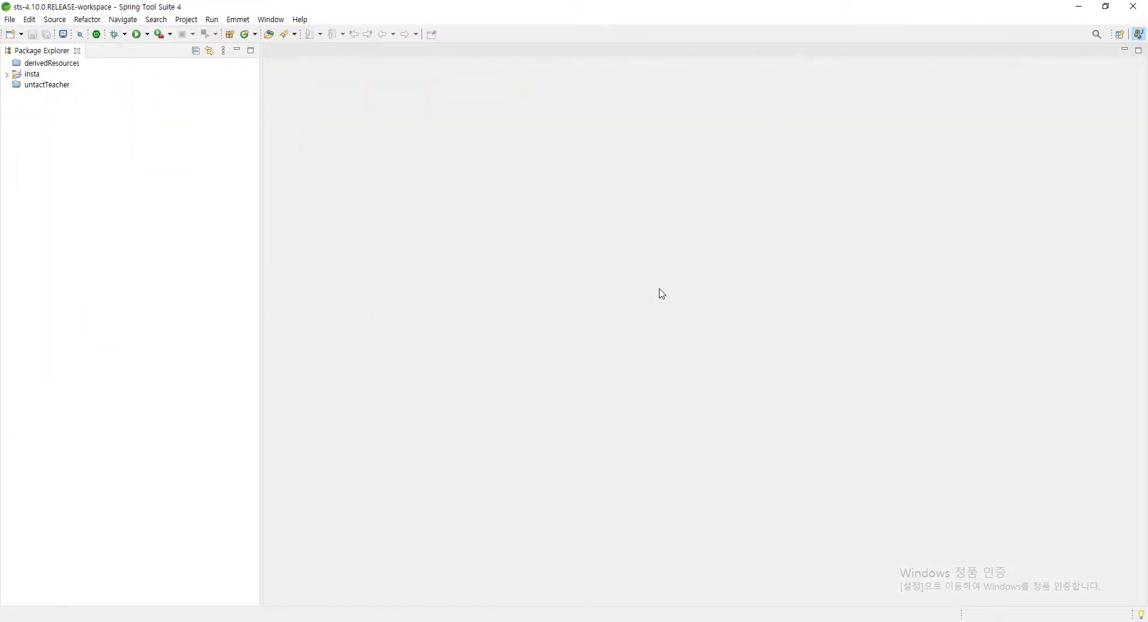
click(704, 357)
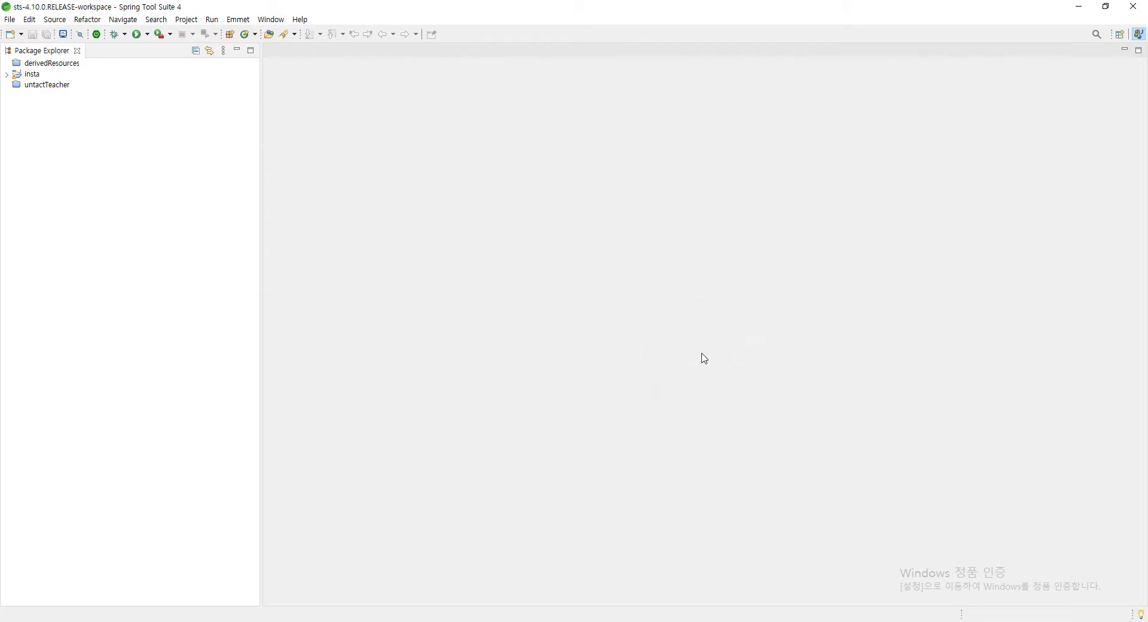